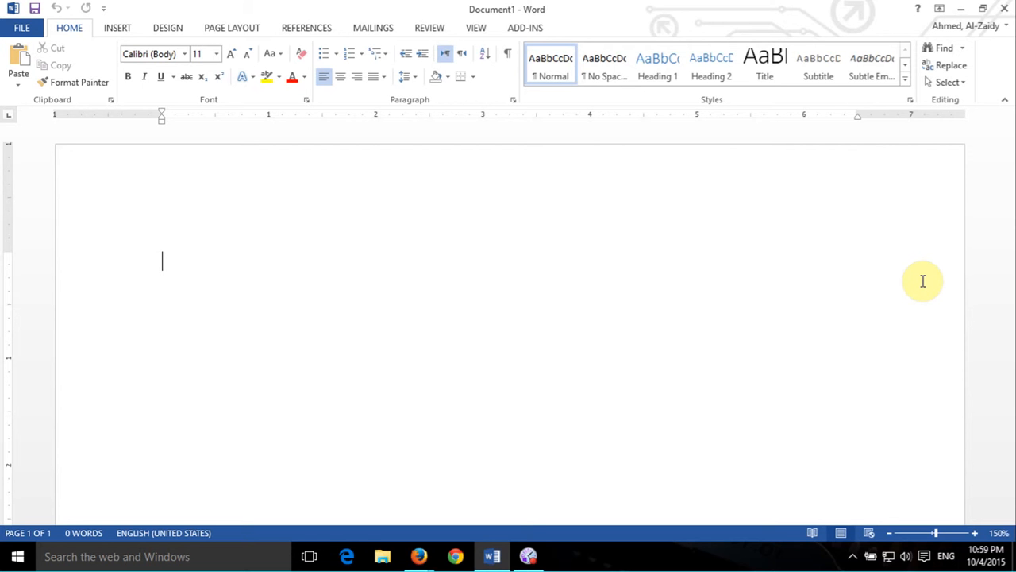
Step: Type the misspelled word 'Thet' and bring up the Review ribbon's proofing tools
{"action": "type", "text": "thay"}
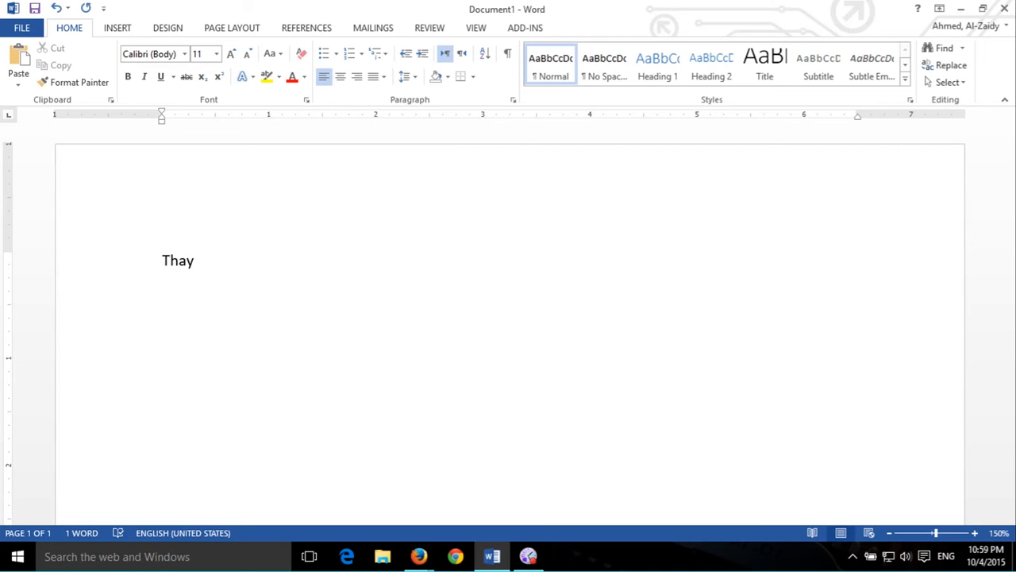
{"action": "key", "text": "BackSpace"}
{"action": "key", "text": "BackSpace"}
{"action": "key", "text": "BackSpace"}
{"action": "type", "text": "et"}
{"action": "left_click", "coordinate": [362, 35]}
{"action": "left_click", "coordinate": [439, 36]}
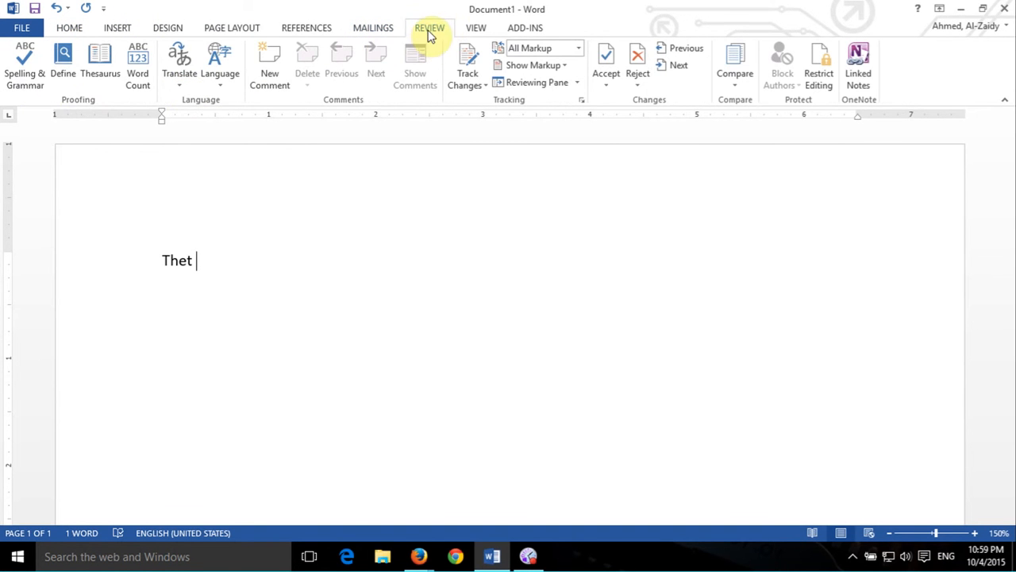
Step: Start Spelling & Grammar and correct 'Thet' to the suggestion 'That'
{"action": "left_click", "coordinate": [23, 78]}
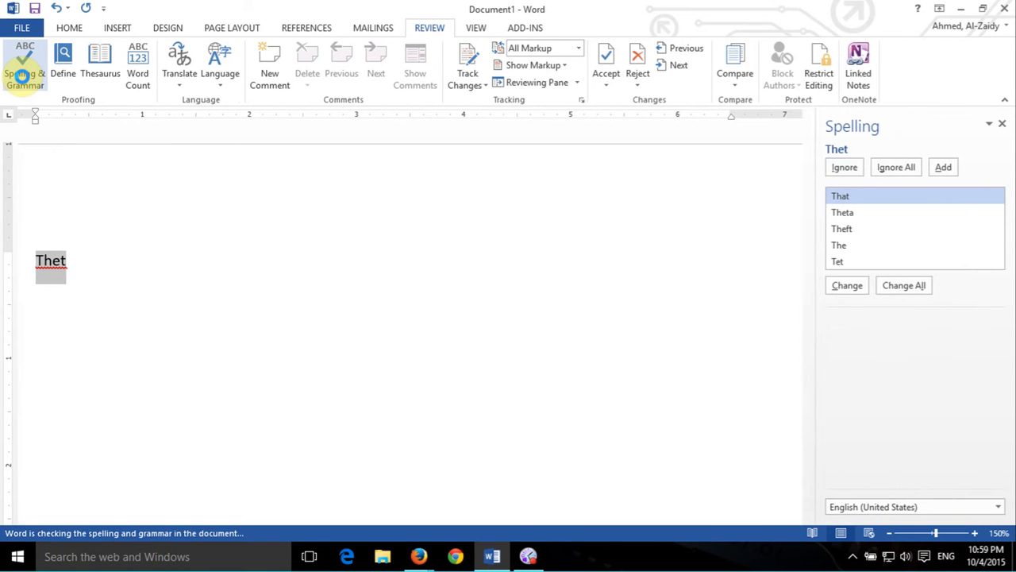
{"action": "left_click_drag", "start_coordinate": [737, 517], "coordinate": [624, 533]}
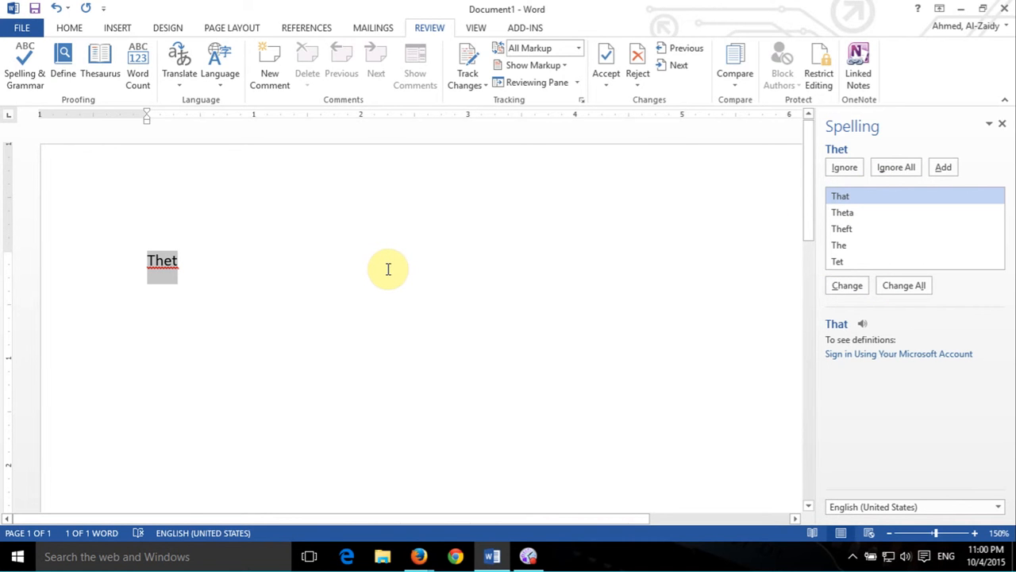
{"action": "right_click", "coordinate": [177, 270]}
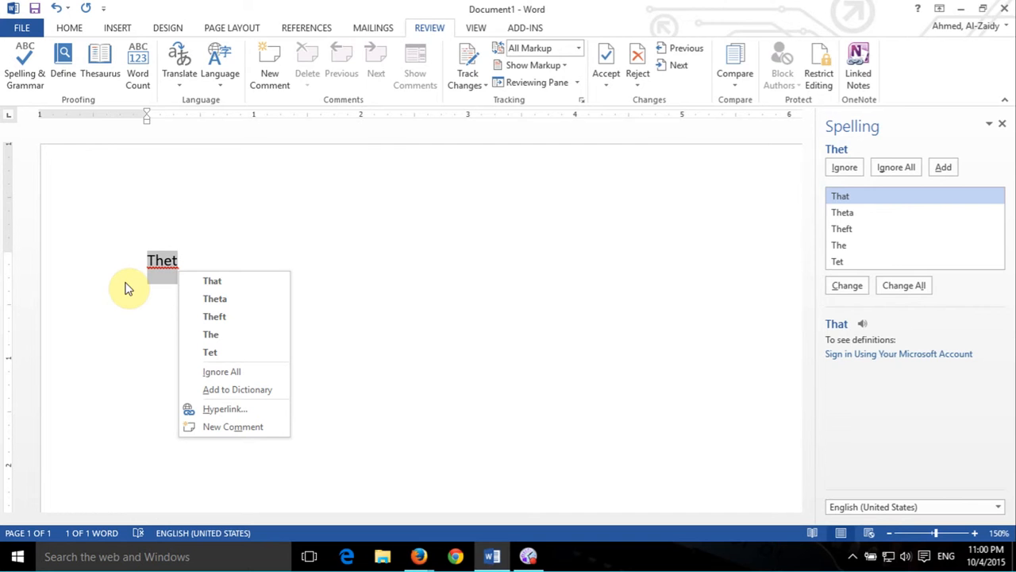
{"action": "left_click", "coordinate": [236, 280]}
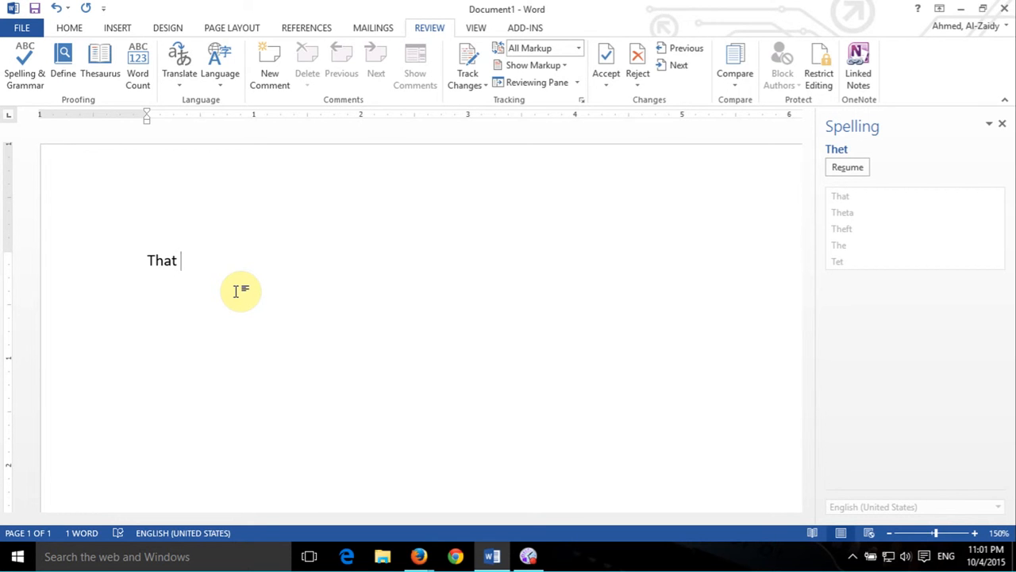
Step: Add 'can not', resume the spelling check and dismiss both completion messages
{"action": "type", "text": "can not"}
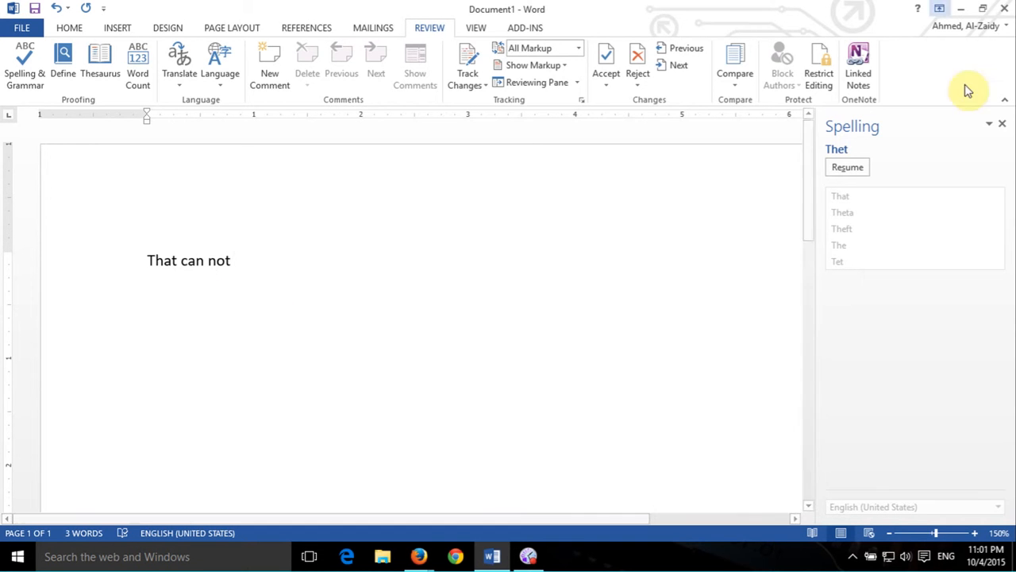
{"action": "left_click", "coordinate": [866, 170]}
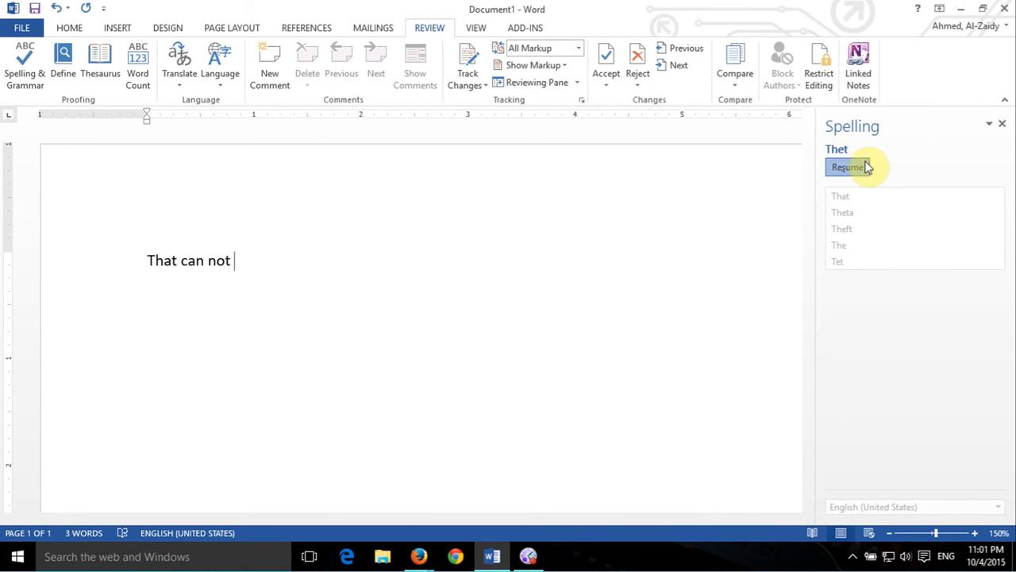
{"action": "left_click", "coordinate": [505, 315]}
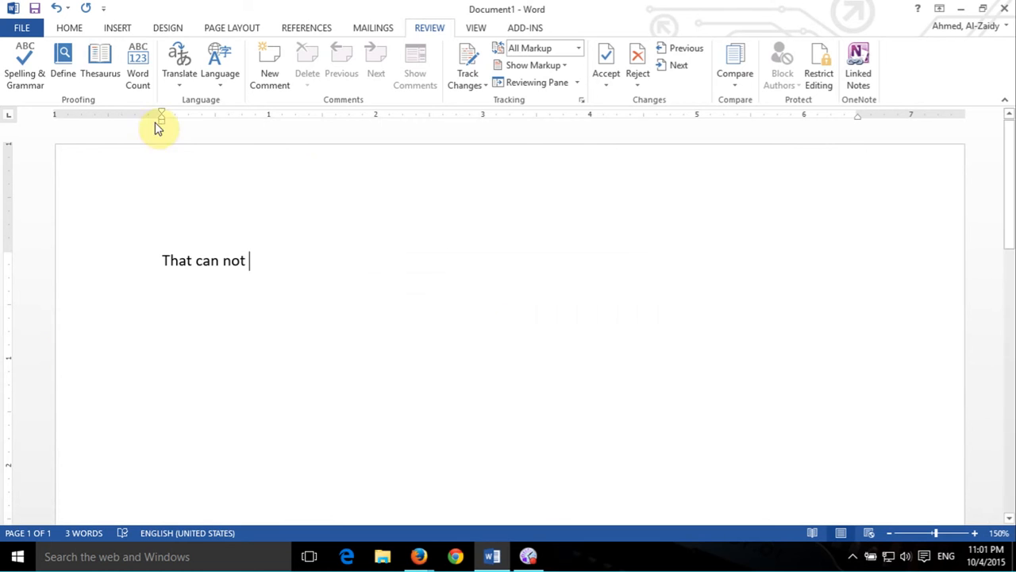
{"action": "left_click", "coordinate": [8, 83]}
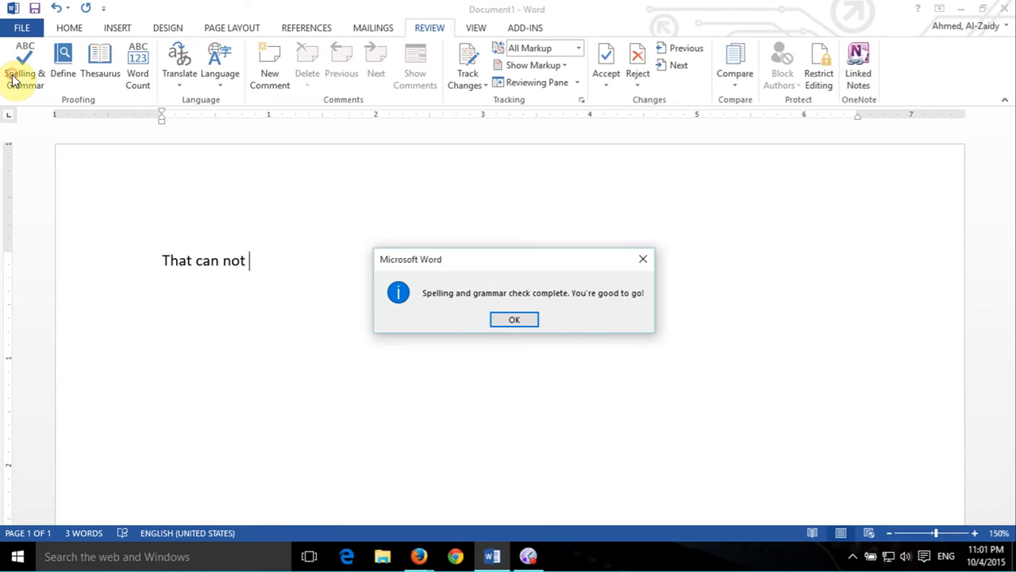
{"action": "left_click", "coordinate": [502, 321]}
Step: Add 'do', correct 'can not' to 'cannot', and append 'it self then'
{"action": "type", "text": "do"}
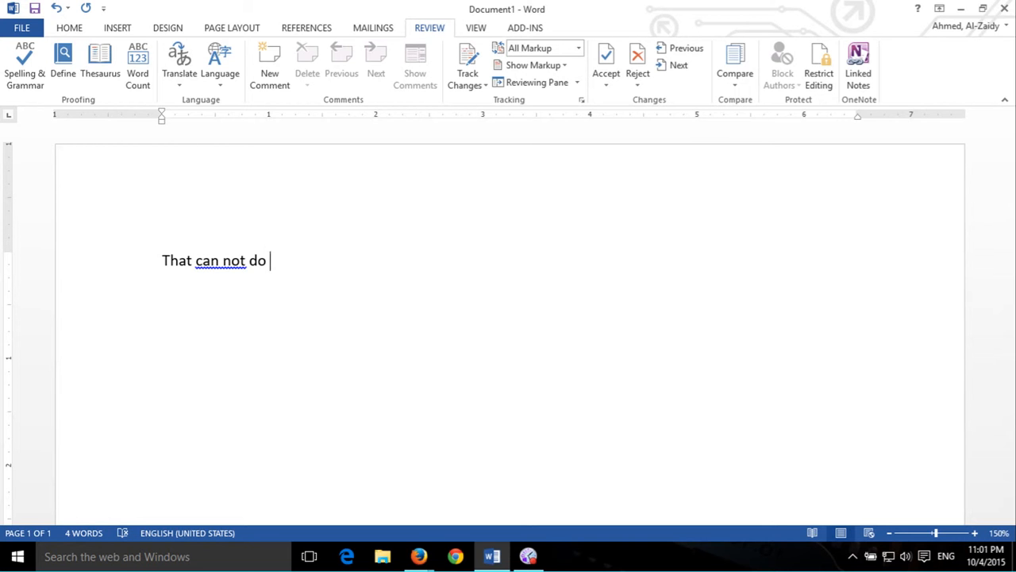
{"action": "right_click", "coordinate": [224, 261]}
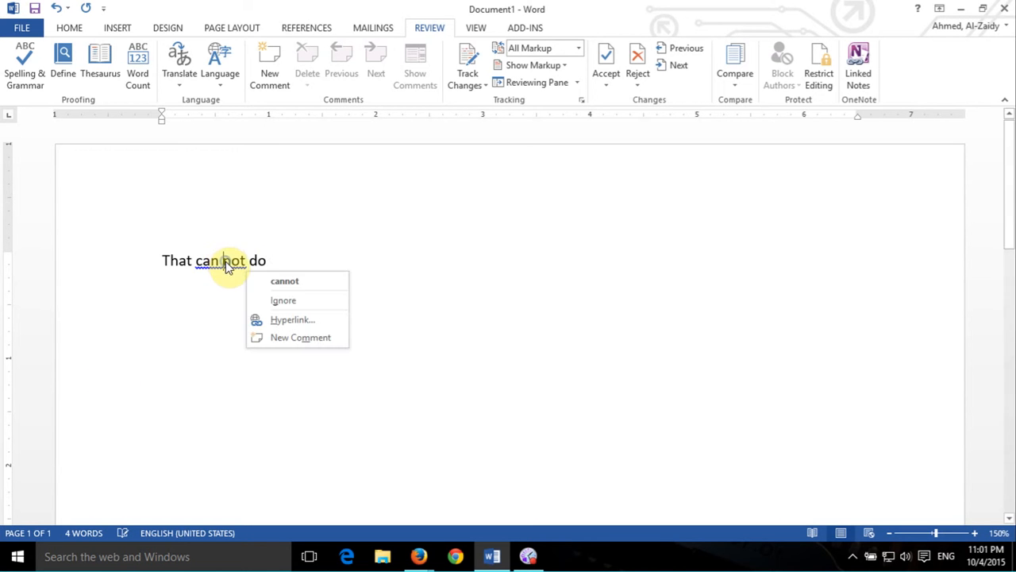
{"action": "left_click", "coordinate": [281, 283]}
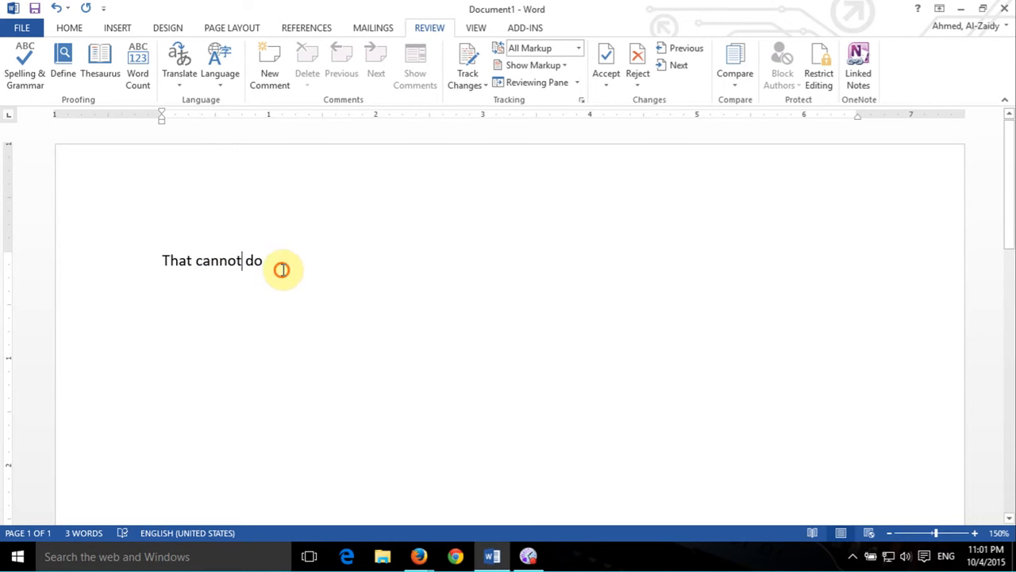
{"action": "left_click", "coordinate": [281, 268]}
{"action": "type", "text": "it"}
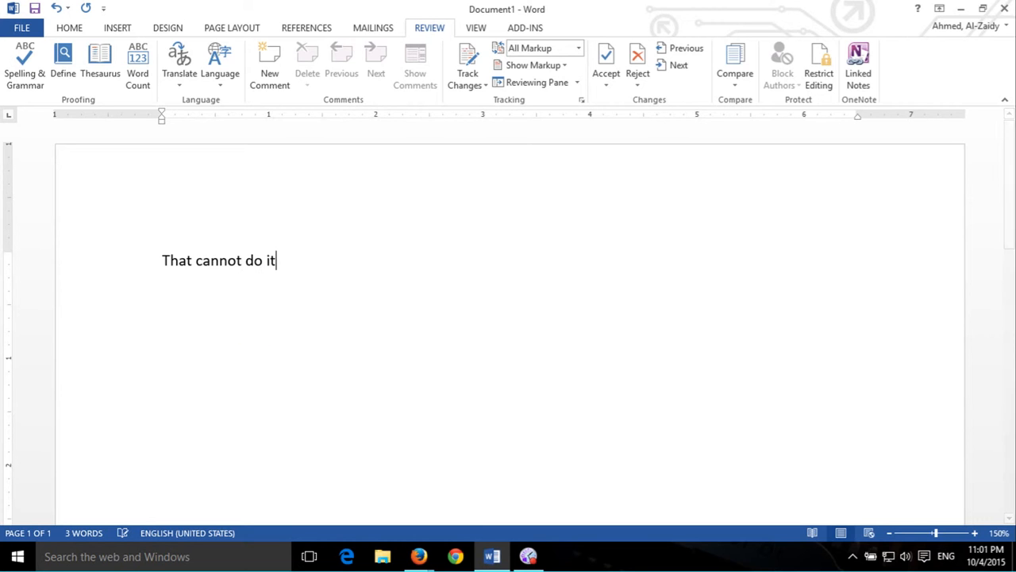
{"action": "type", "text": " self then"}
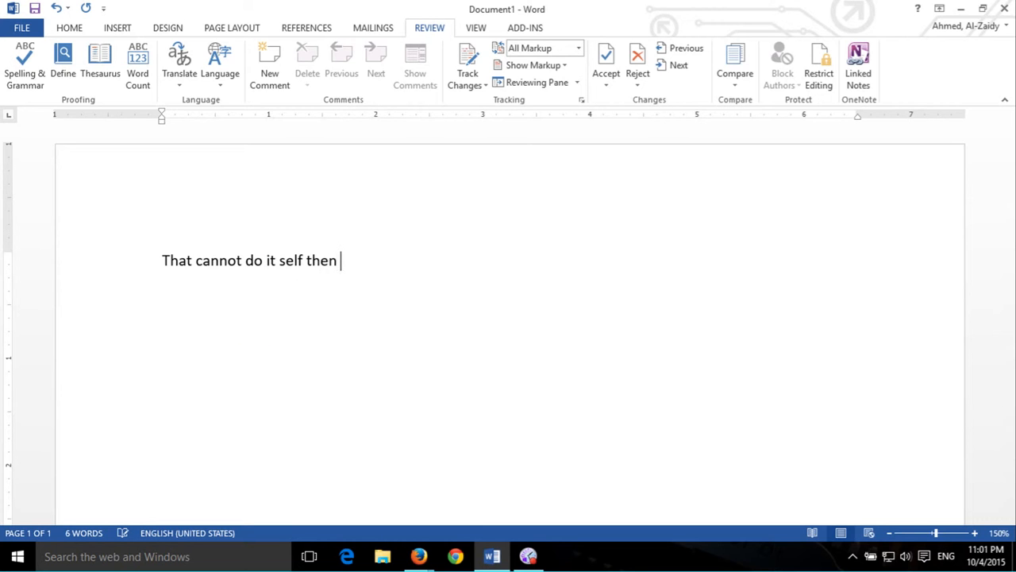
Step: Select the whole sentence 'That cannot do it self then' and delete it
{"action": "double_click", "coordinate": [274, 265]}
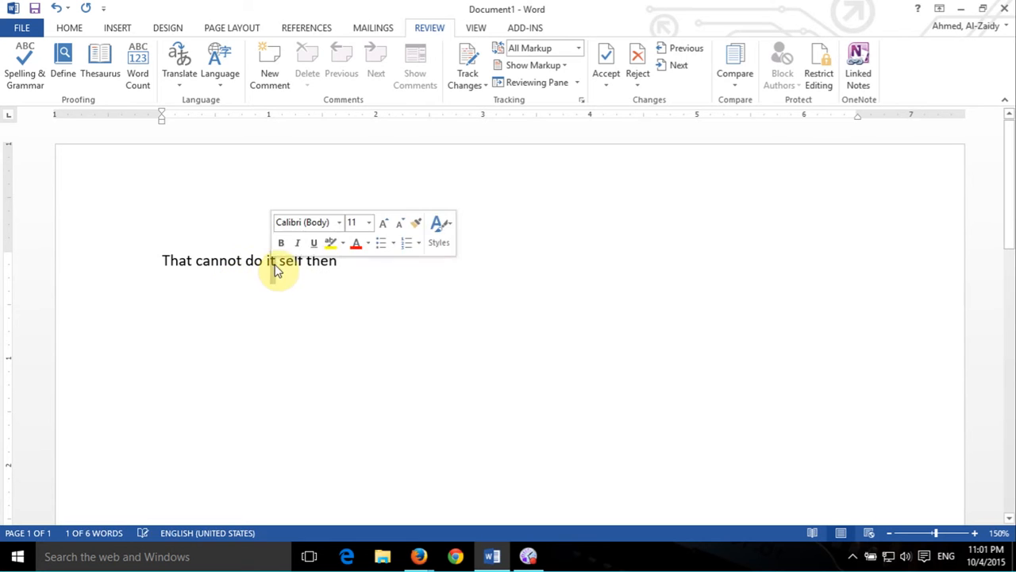
{"action": "left_click", "coordinate": [304, 260]}
{"action": "left_click_drag", "start_coordinate": [299, 259], "coordinate": [272, 259]}
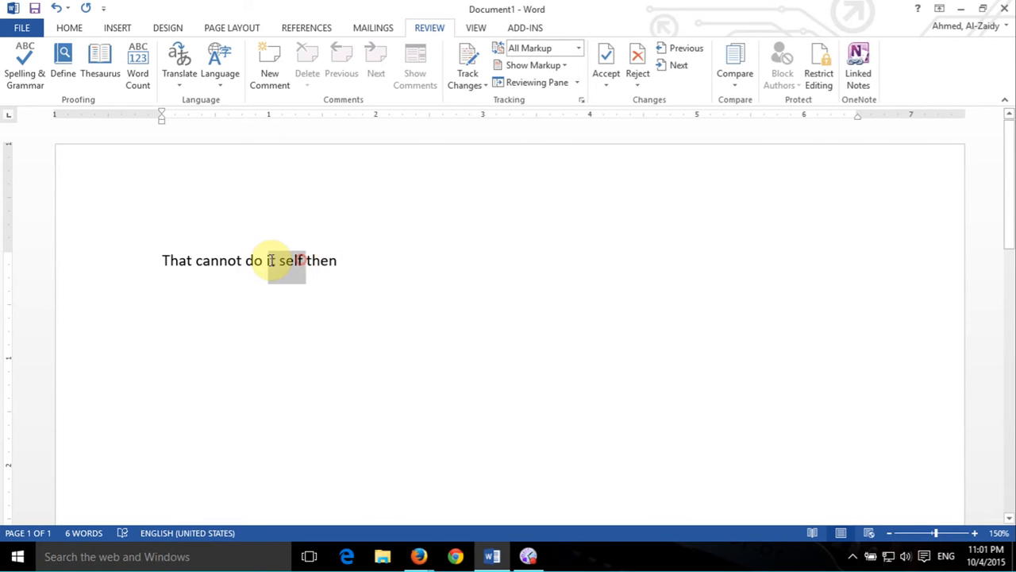
{"action": "left_click", "coordinate": [373, 258]}
{"action": "left_click", "coordinate": [279, 260]}
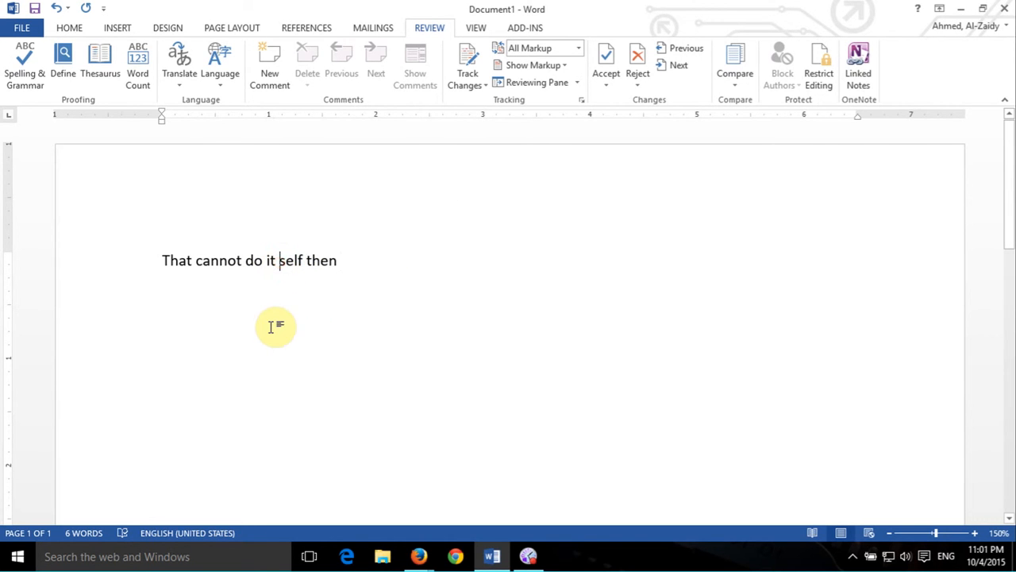
{"action": "left_click_drag", "start_coordinate": [361, 263], "coordinate": [129, 278]}
{"action": "key", "text": "Delete"}
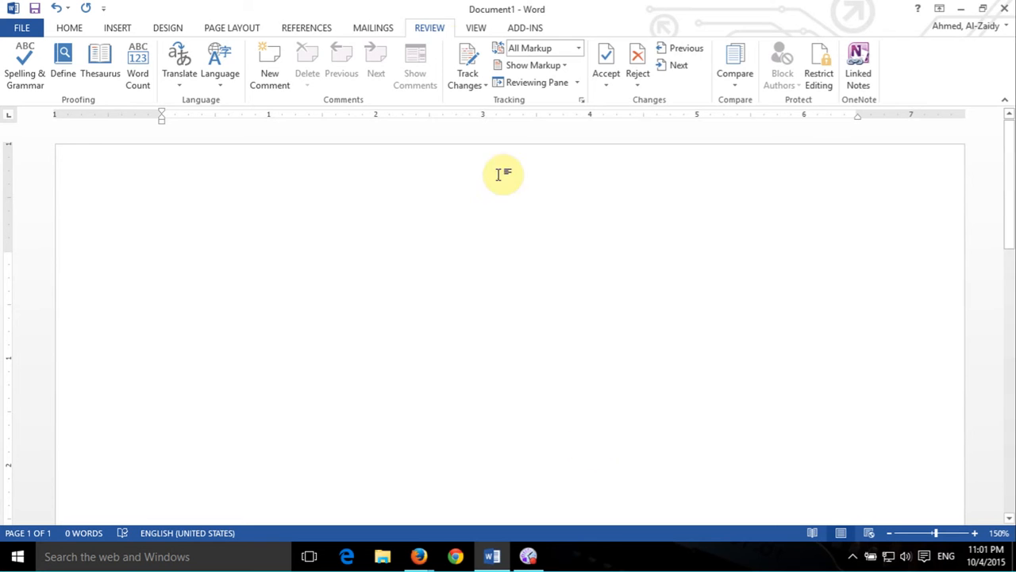
{"action": "left_click", "coordinate": [423, 30]}
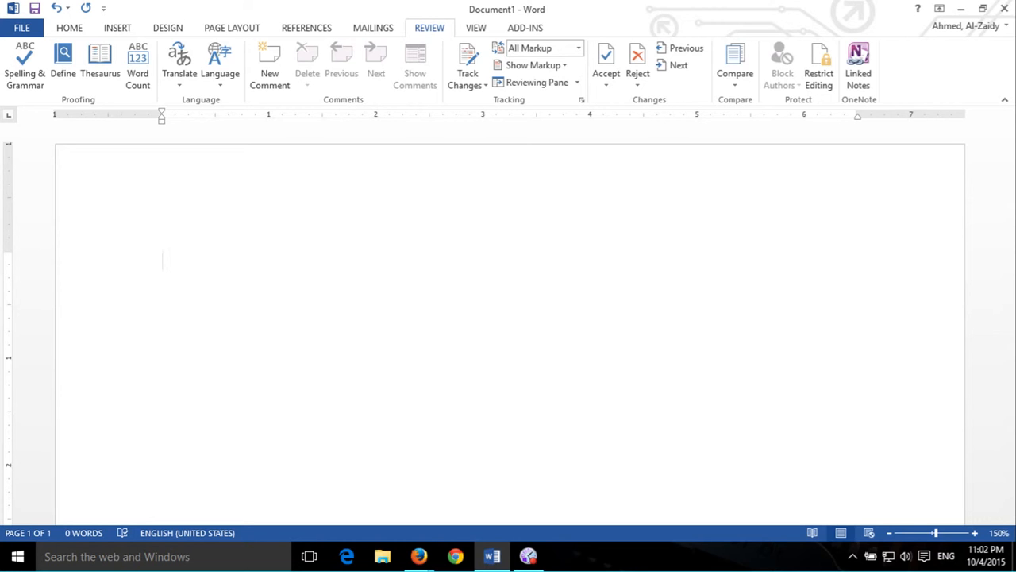
{"action": "key", "text": "alt+Tab"}
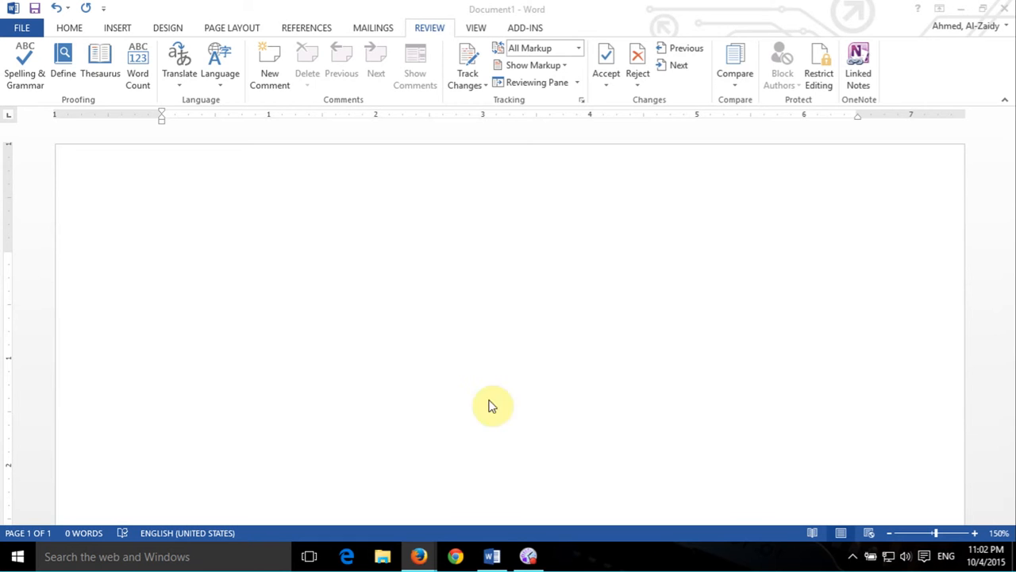
{"action": "left_click", "coordinate": [102, 256]}
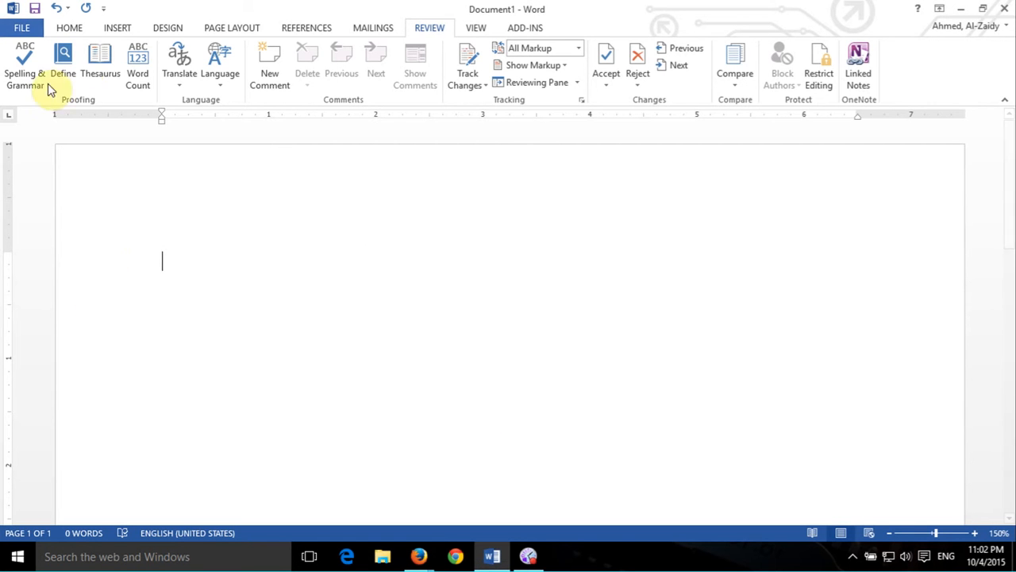
Step: Look up 'stop' in the Thesaurus after first trying the misspelling 'stoping'
{"action": "left_click", "coordinate": [96, 60]}
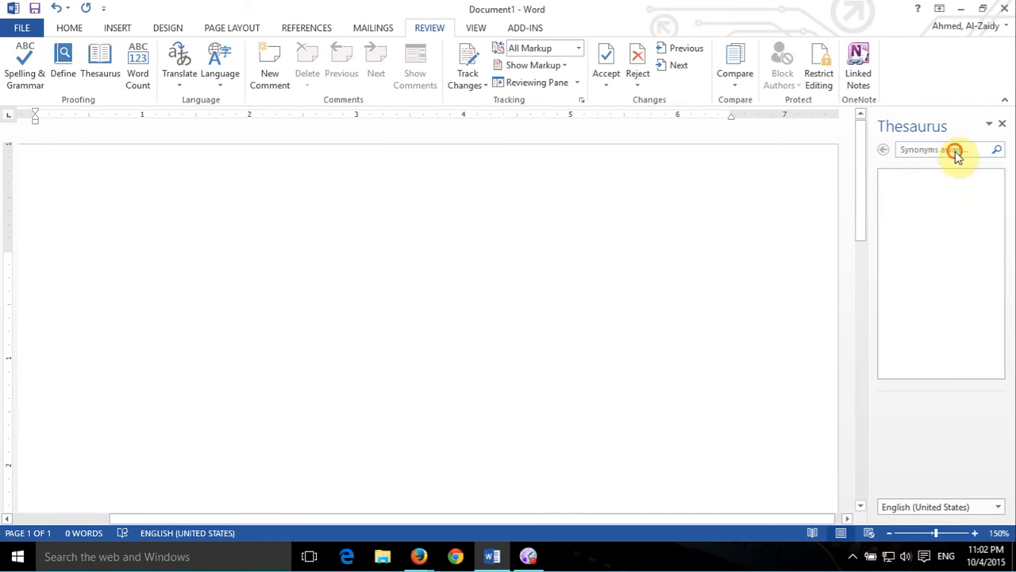
{"action": "left_click", "coordinate": [953, 151]}
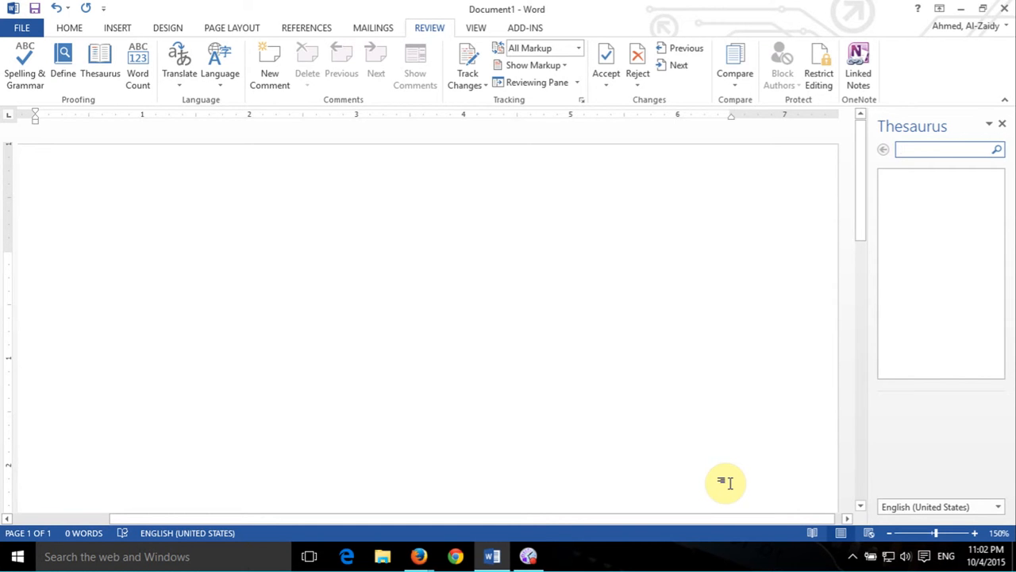
{"action": "type", "text": "stoping"}
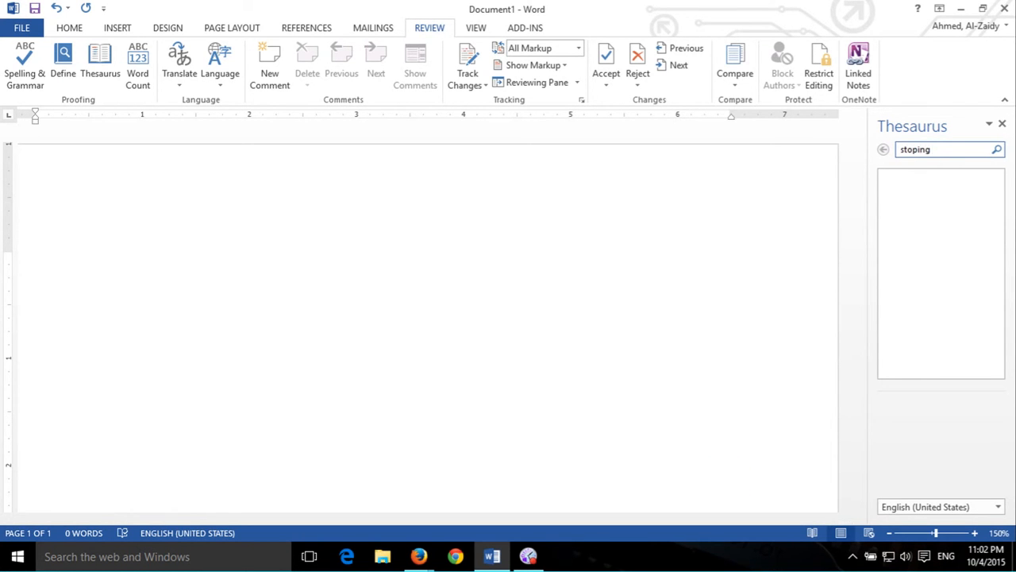
{"action": "key", "text": "Return"}
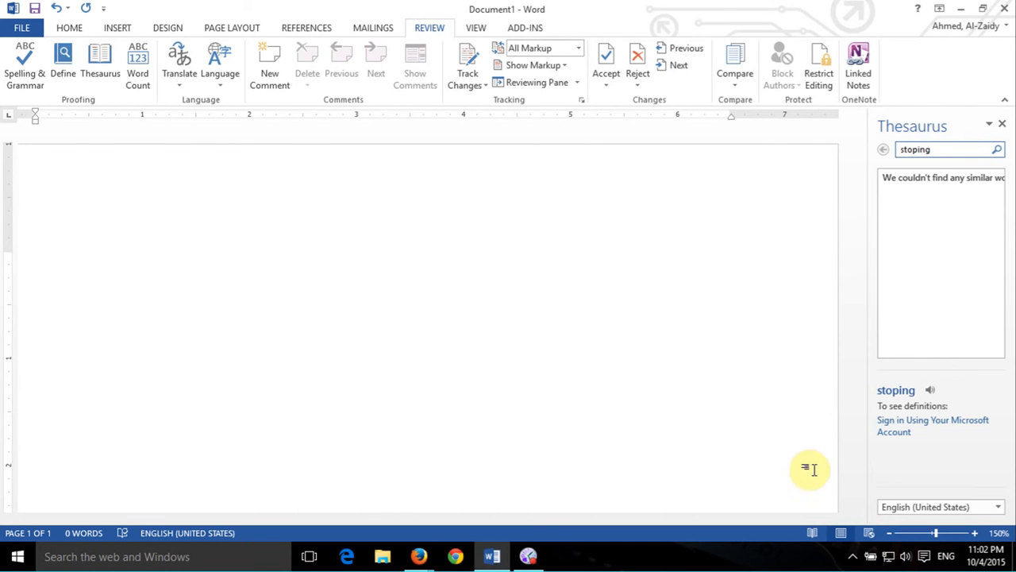
{"action": "left_click", "coordinate": [952, 148]}
{"action": "left_click_drag", "start_coordinate": [894, 153], "coordinate": [881, 163]}
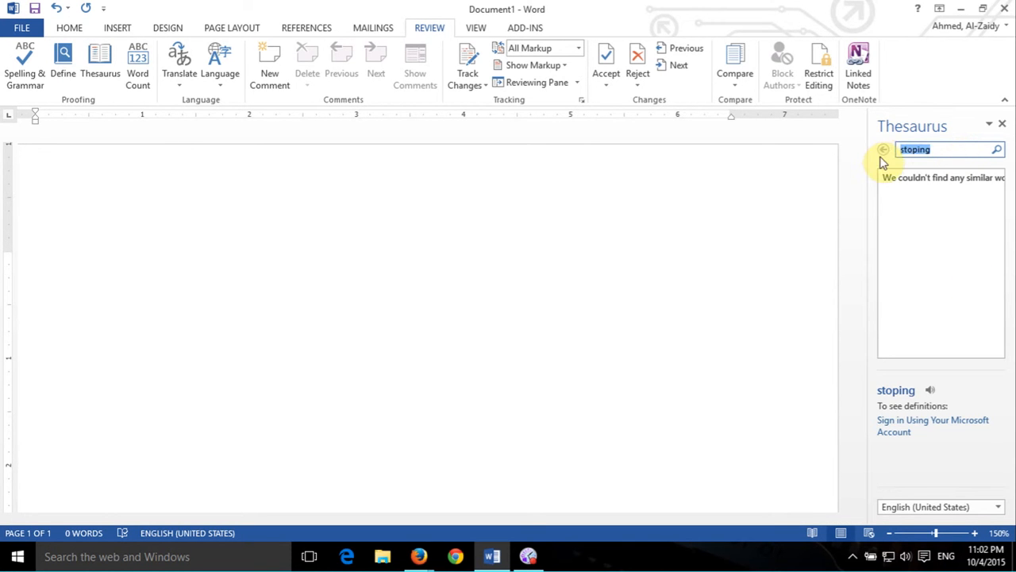
{"action": "type", "text": "stop"}
{"action": "key", "text": "Return"}
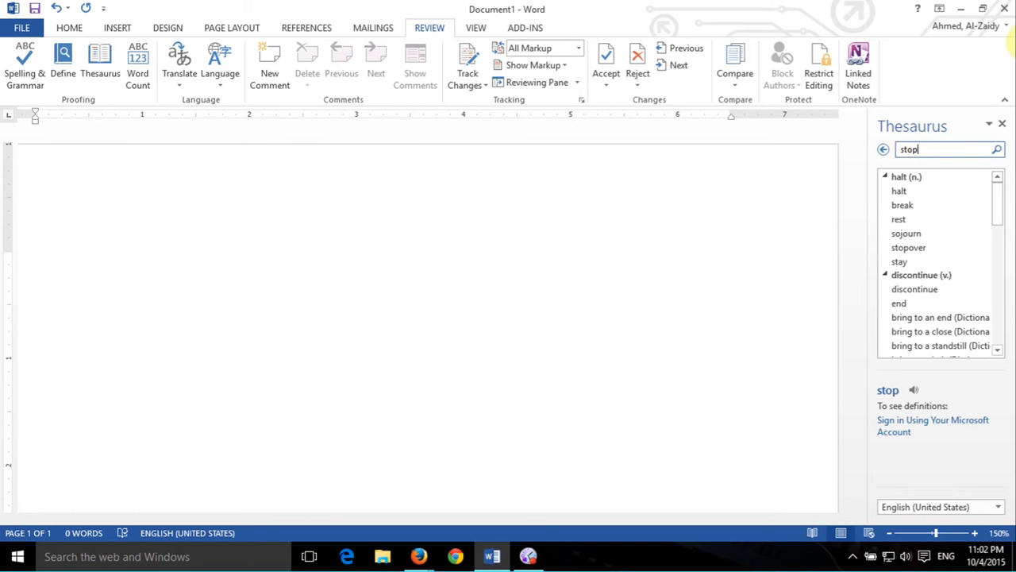
Step: Browse the synonyms from 'cease' through 'terminate' to reach the synonyms of 'finish'
{"action": "left_click_drag", "start_coordinate": [996, 195], "coordinate": [1005, 296]}
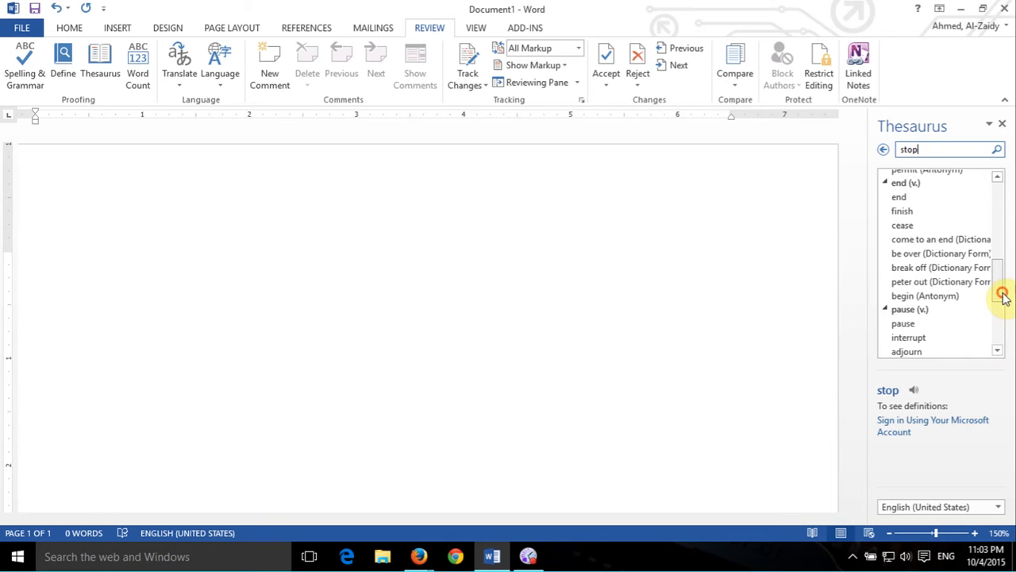
{"action": "left_click", "coordinate": [903, 225]}
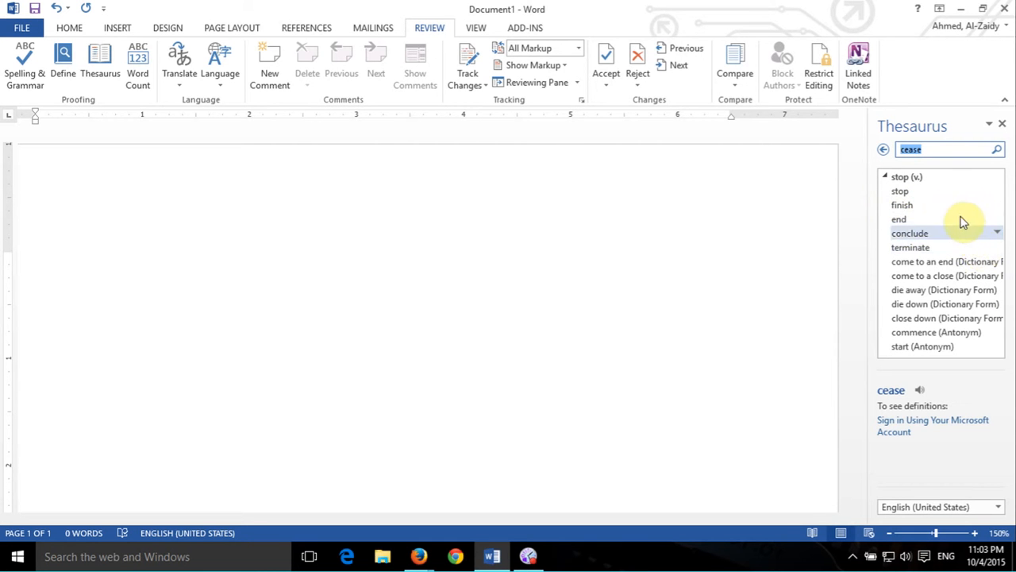
{"action": "left_click", "coordinate": [923, 247]}
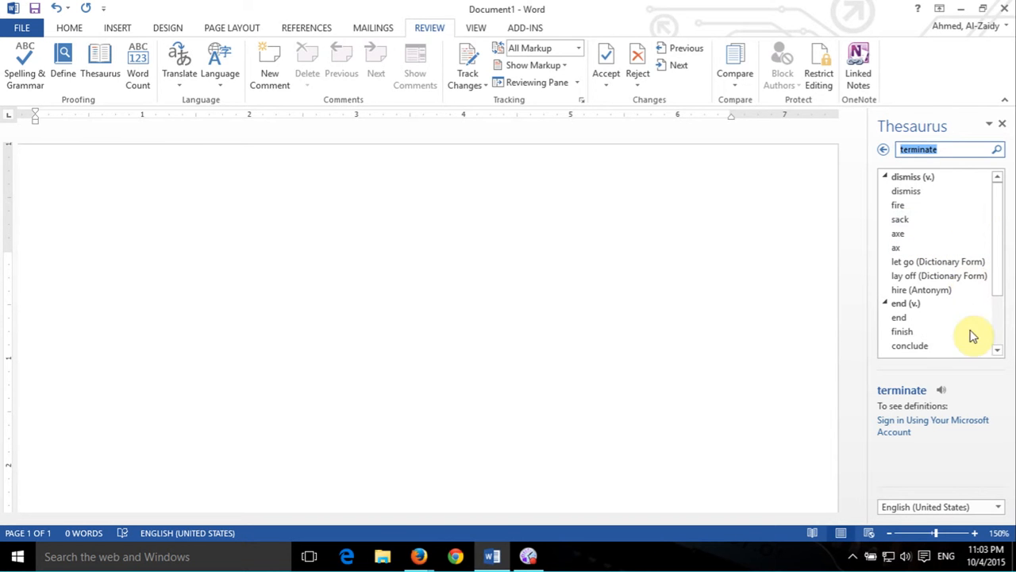
{"action": "left_click", "coordinate": [983, 350]}
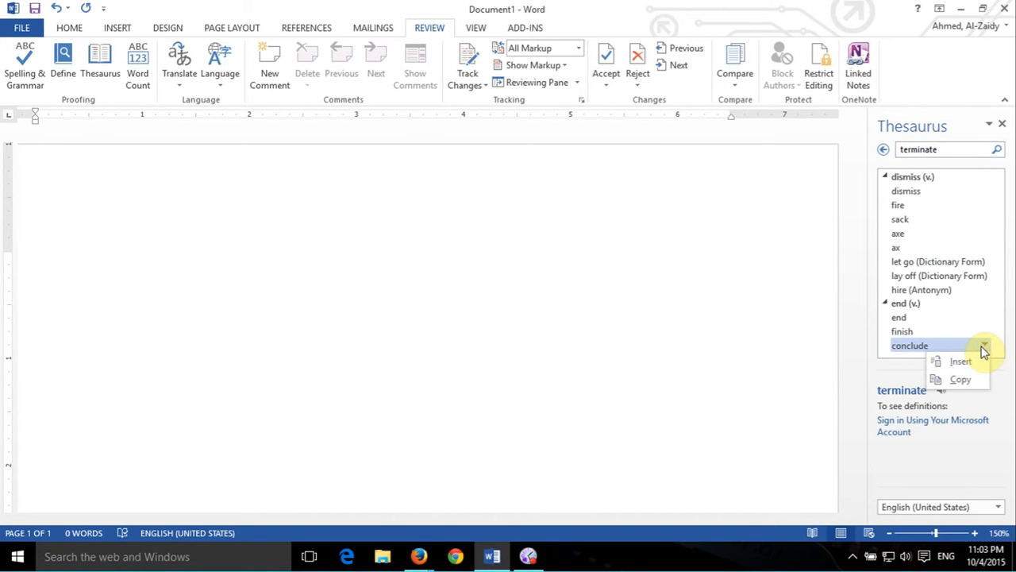
{"action": "left_click", "coordinate": [962, 331]}
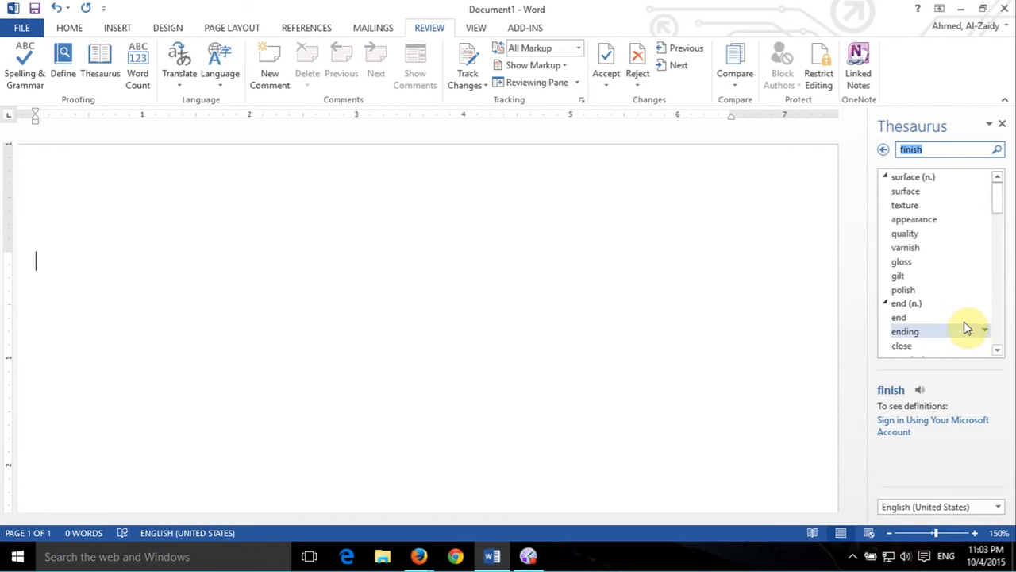
Step: Insert the synonym 'end' into the page and capitalise it to 'End'
{"action": "left_click", "coordinate": [983, 318]}
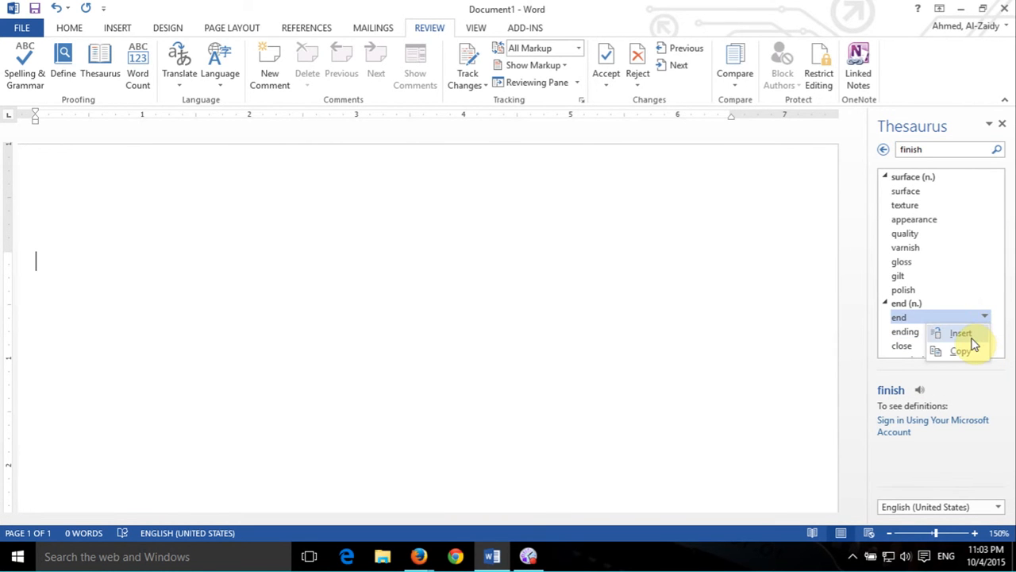
{"action": "left_click", "coordinate": [972, 338]}
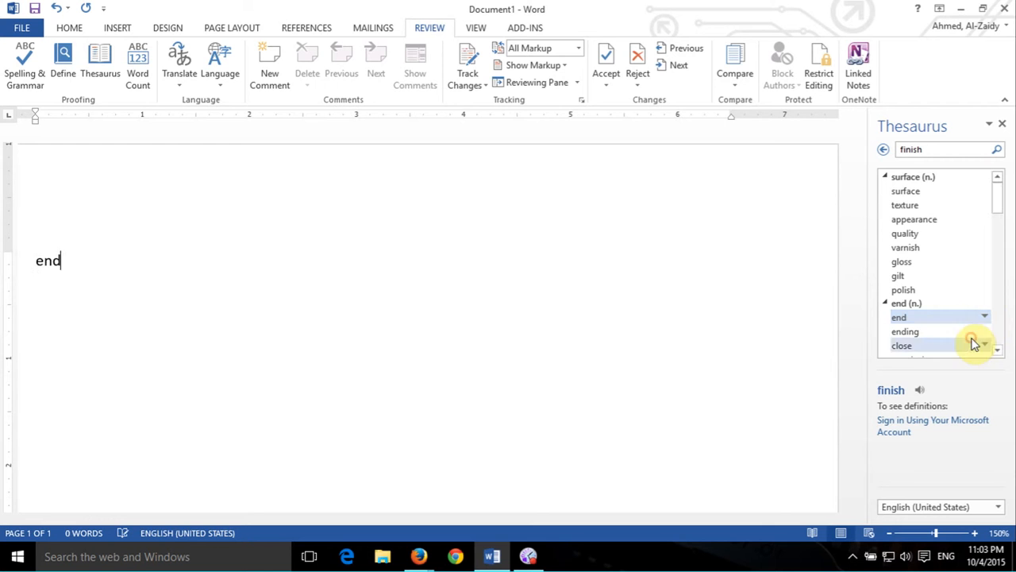
{"action": "double_click", "coordinate": [45, 261]}
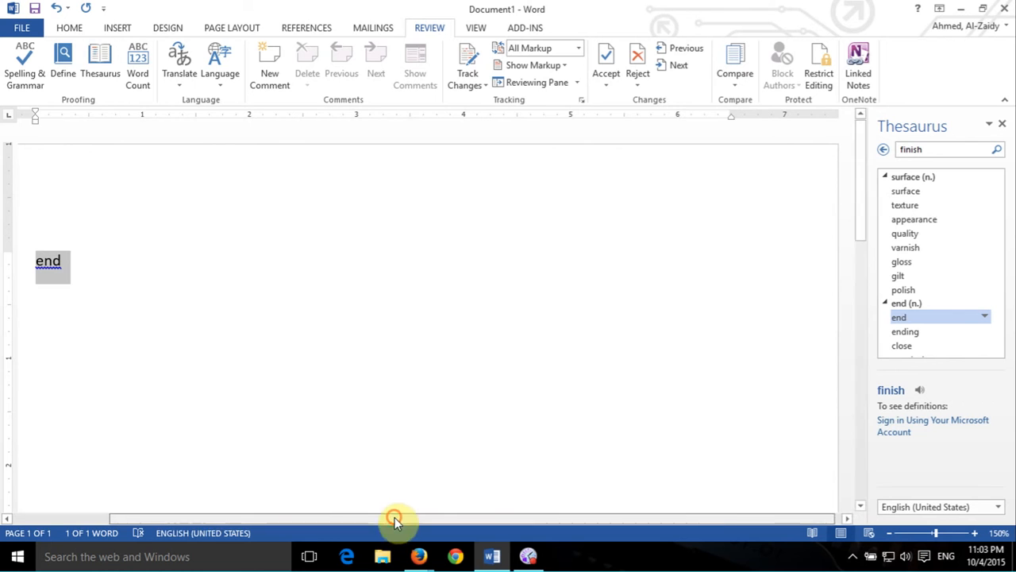
{"action": "left_click_drag", "start_coordinate": [395, 517], "coordinate": [185, 530]}
{"action": "left_click", "coordinate": [170, 277]}
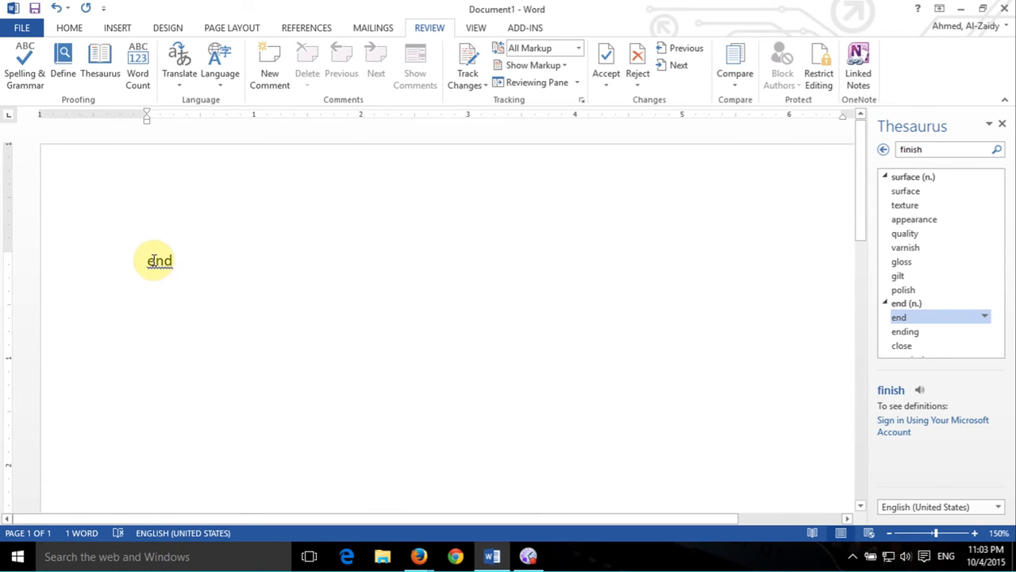
{"action": "right_click", "coordinate": [175, 268]}
{"action": "left_click", "coordinate": [199, 280]}
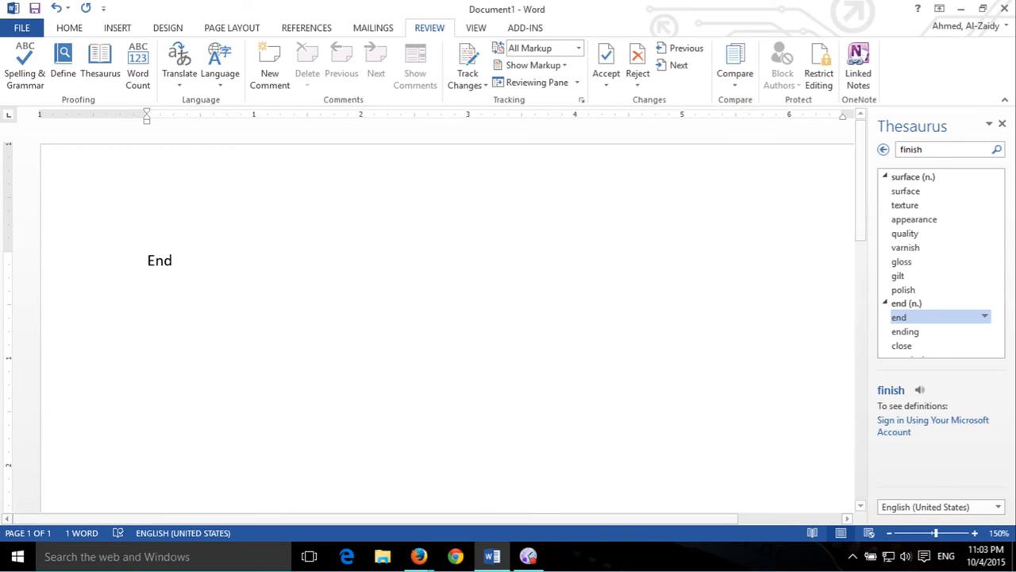
Step: Return to the Word document and close the Thesaurus pane
{"action": "key", "text": "alt+Tab"}
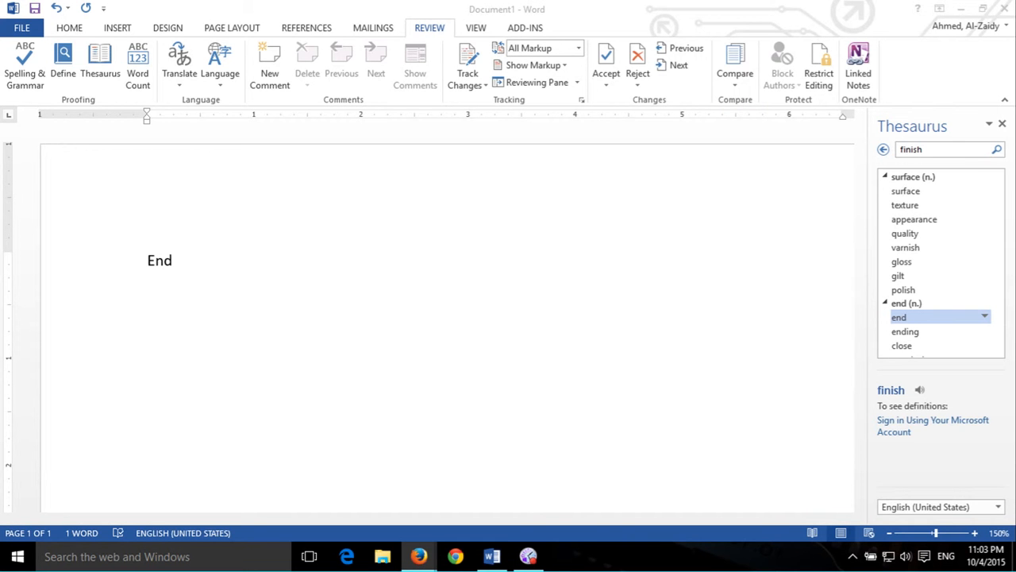
{"action": "left_click", "coordinate": [547, 265]}
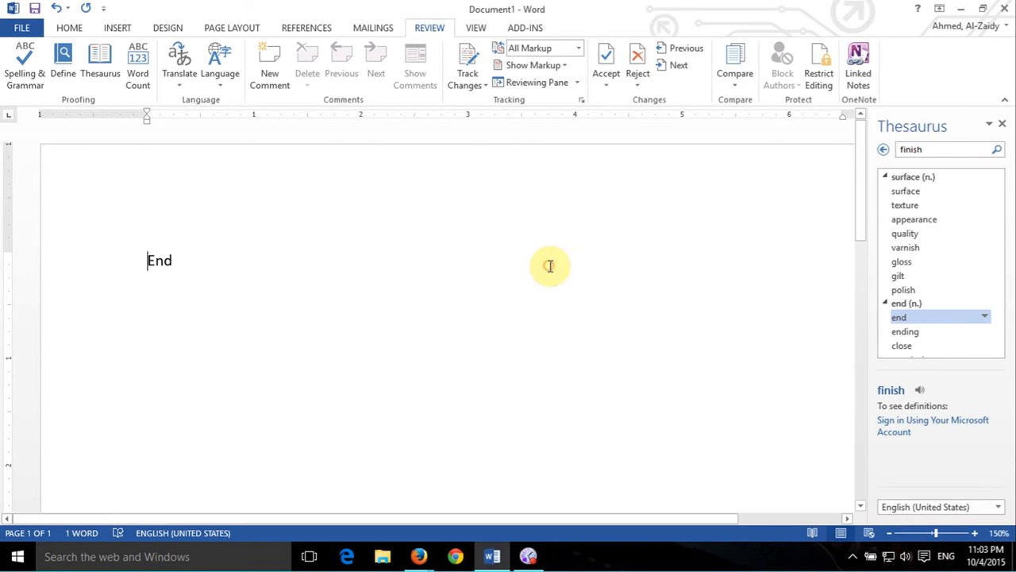
{"action": "left_click", "coordinate": [1002, 124]}
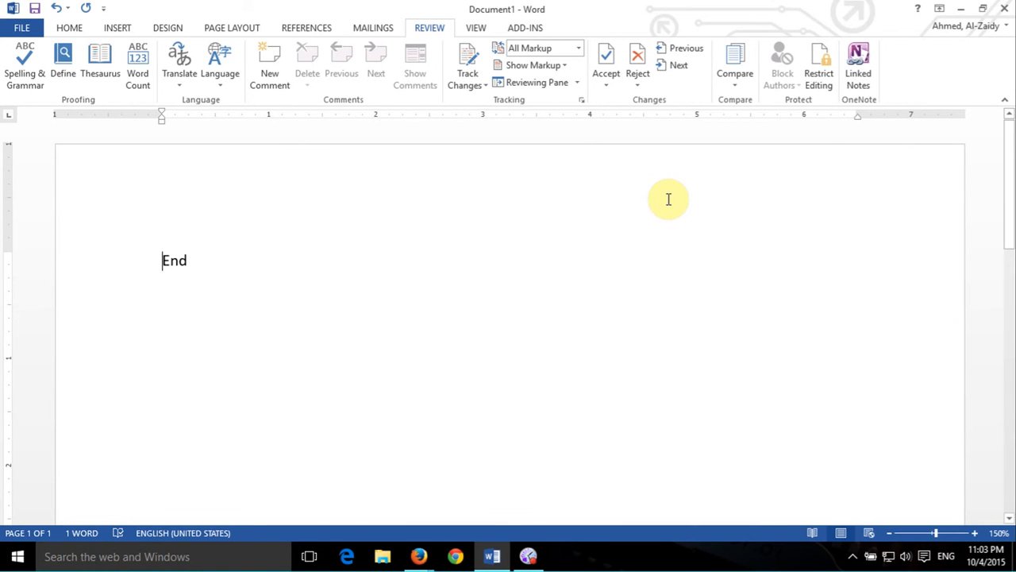
Step: Create a new blank document with Ctrl+N and show the View ribbon
{"action": "key", "text": "ctrl+n"}
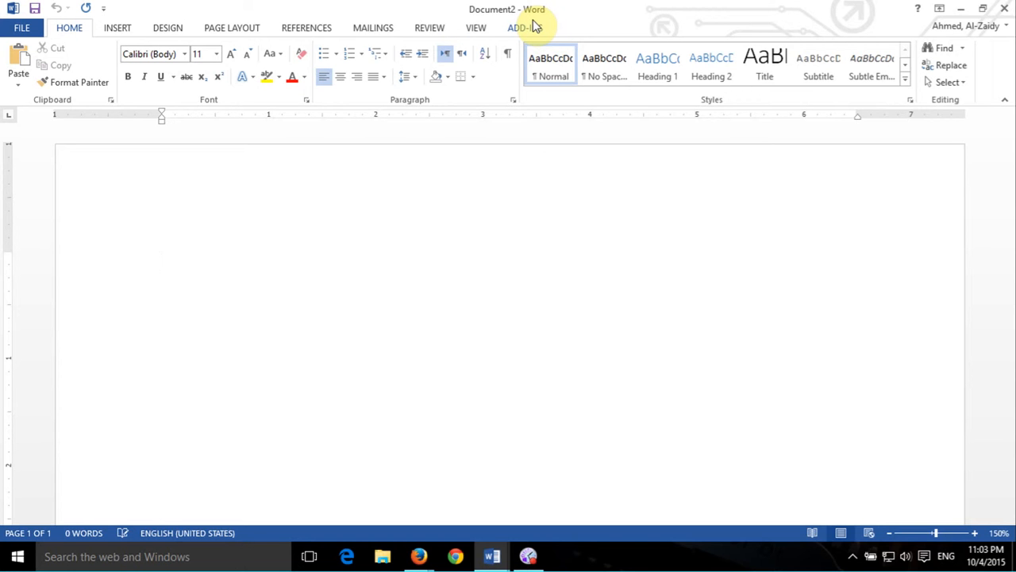
{"action": "left_click", "coordinate": [486, 30]}
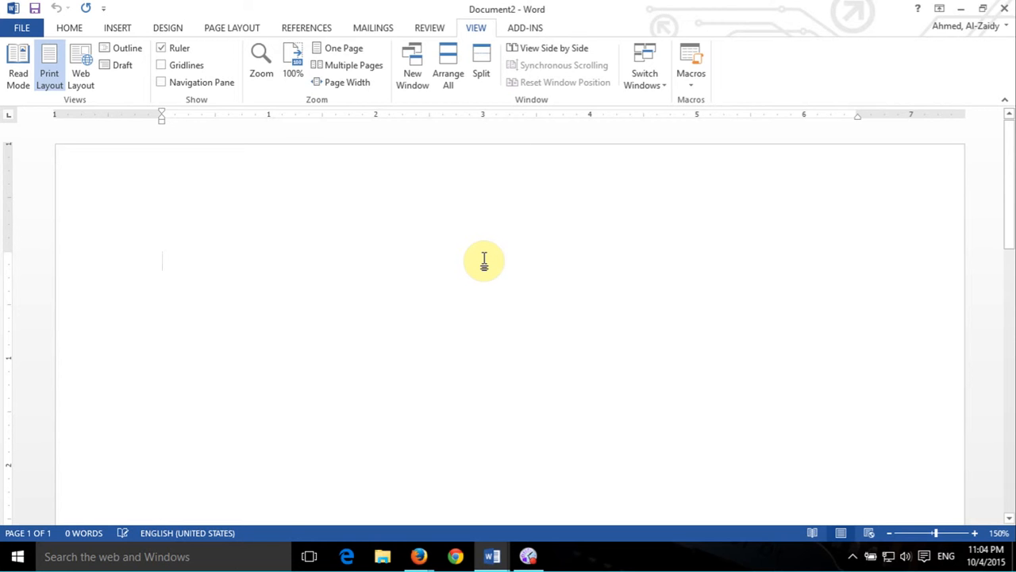
Step: View both documents side by side, then maximize Document1 holding 'End'
{"action": "left_click", "coordinate": [562, 48]}
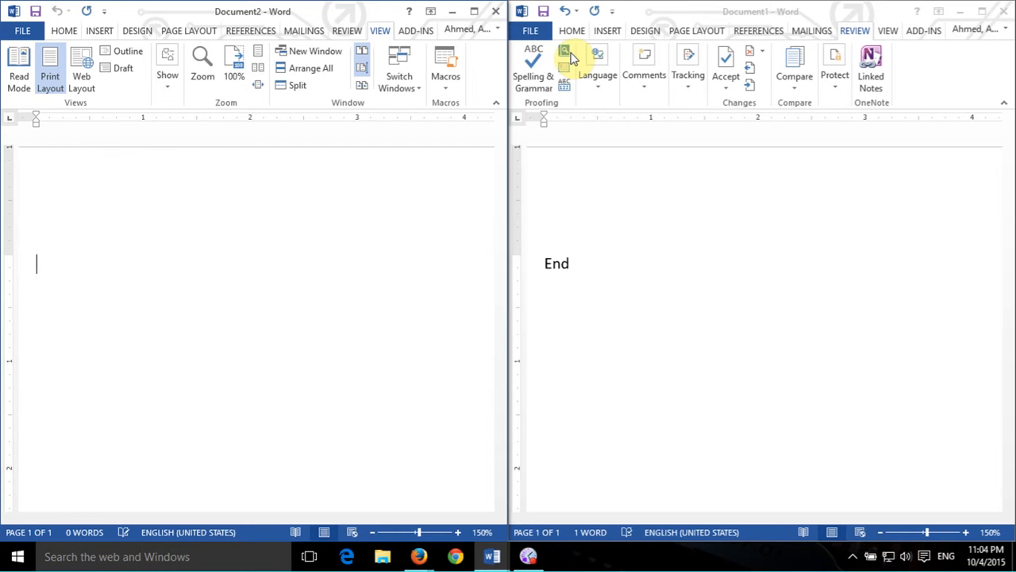
{"action": "left_click", "coordinate": [983, 11]}
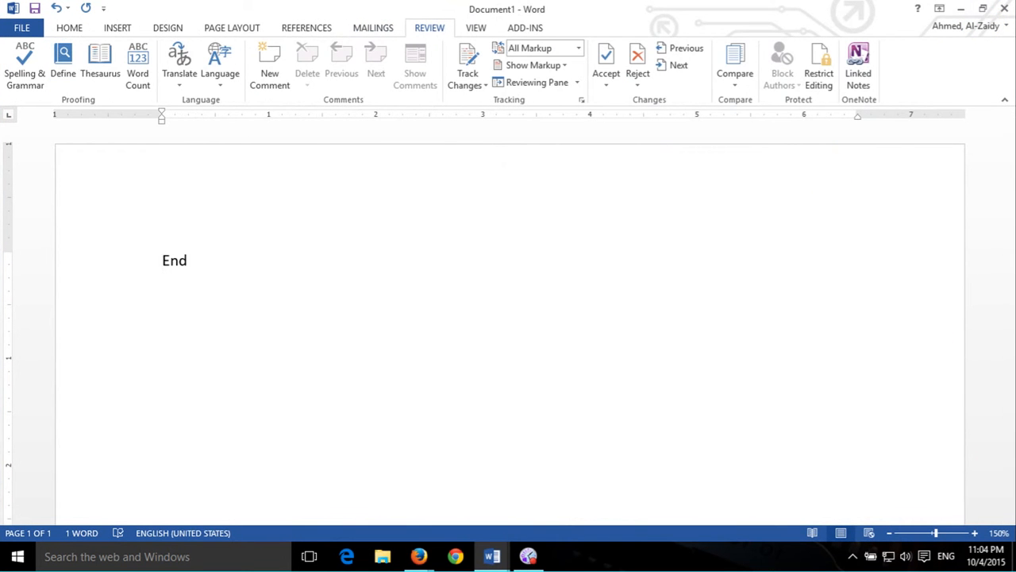
Step: Add a new paragraph after 'End', then select the word 'End' and remove it
{"action": "key", "text": "alt+Tab"}
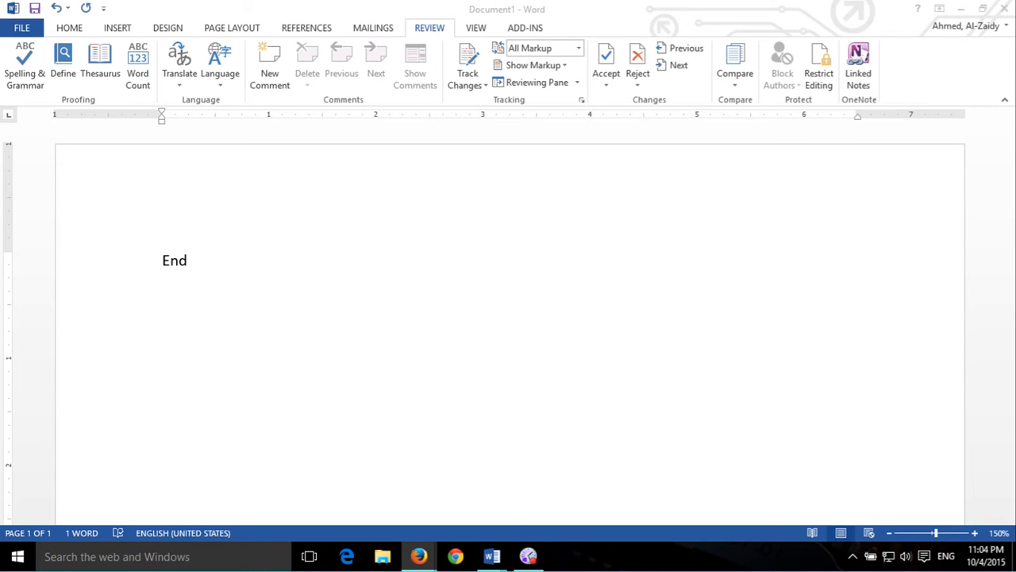
{"action": "left_click", "coordinate": [269, 367]}
{"action": "left_click", "coordinate": [190, 267]}
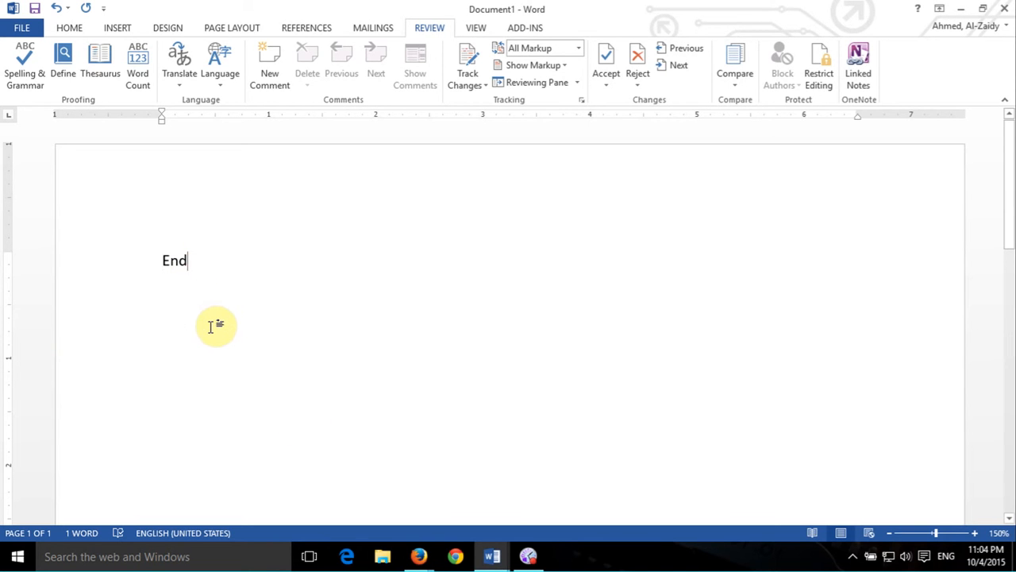
{"action": "key", "text": "Return"}
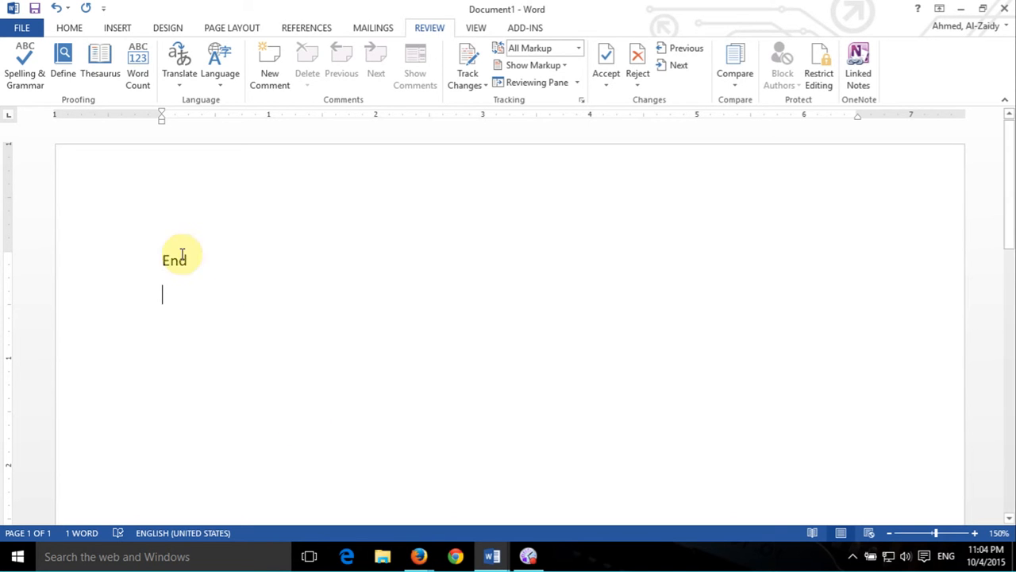
{"action": "double_click", "coordinate": [181, 259]}
{"action": "key", "text": "ctrl+shift+h"}
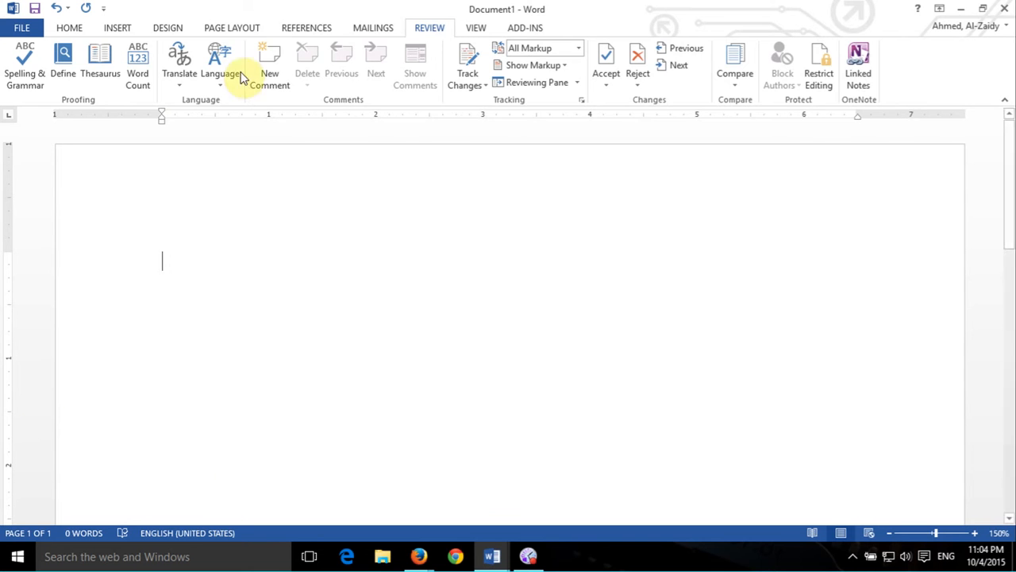
Step: Insert a page break from the Page Layout Breaks list
{"action": "left_click", "coordinate": [243, 30]}
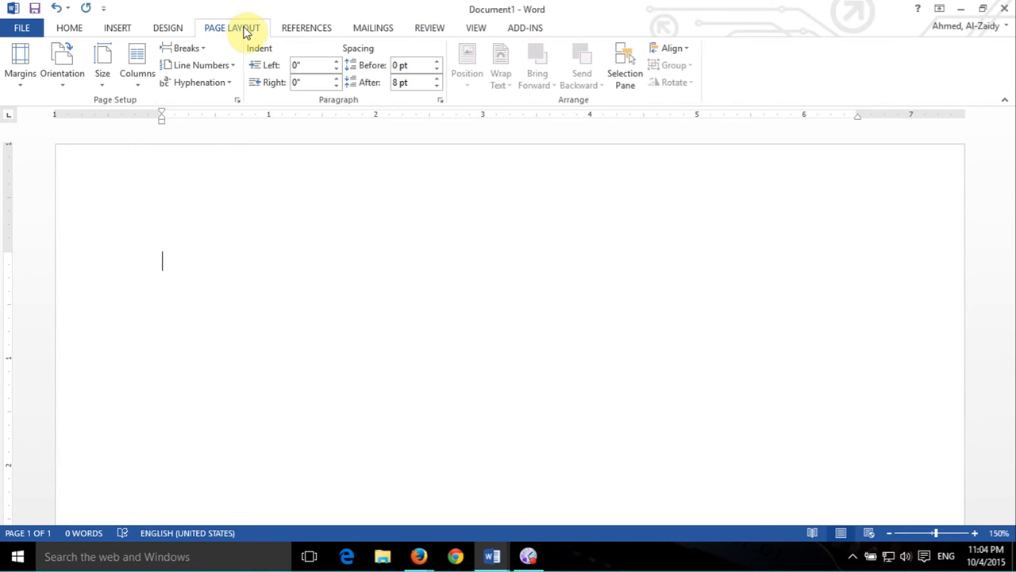
{"action": "left_click", "coordinate": [192, 47]}
{"action": "left_click", "coordinate": [232, 103]}
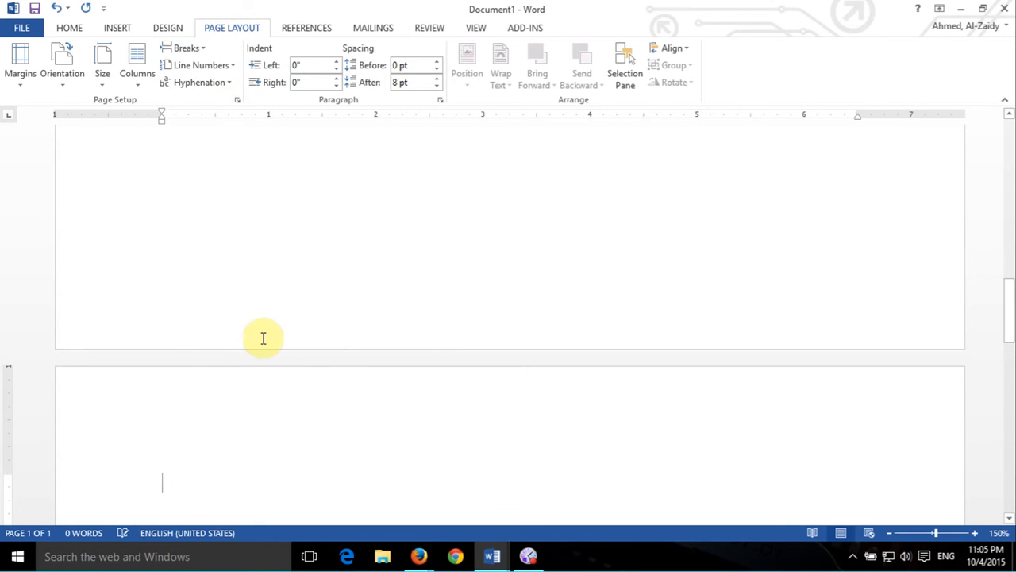
{"action": "scroll", "coordinate": [263, 338], "scroll_direction": "up", "scroll_amount": 12}
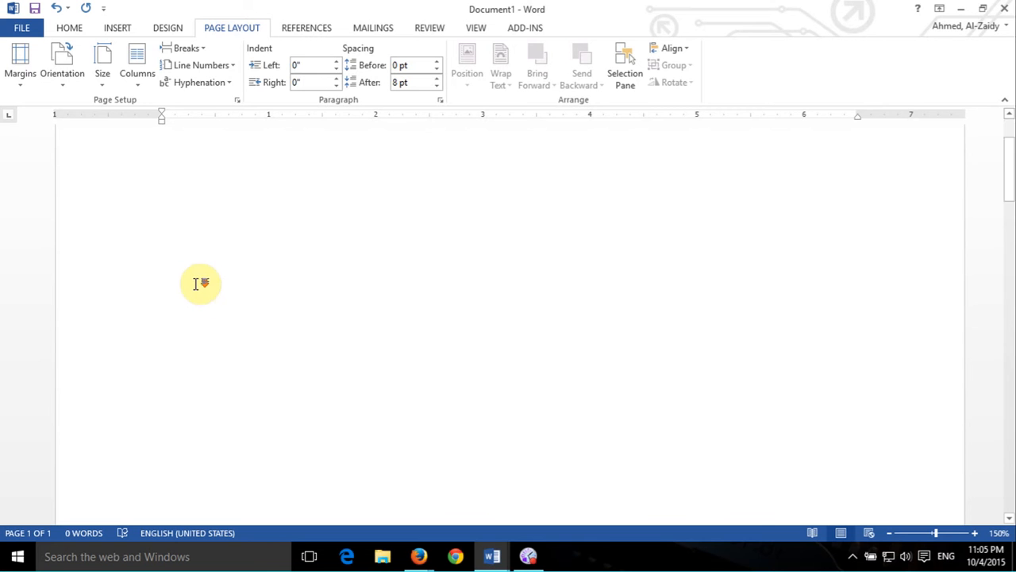
{"action": "scroll", "coordinate": [200, 284], "scroll_direction": "down", "scroll_amount": 10}
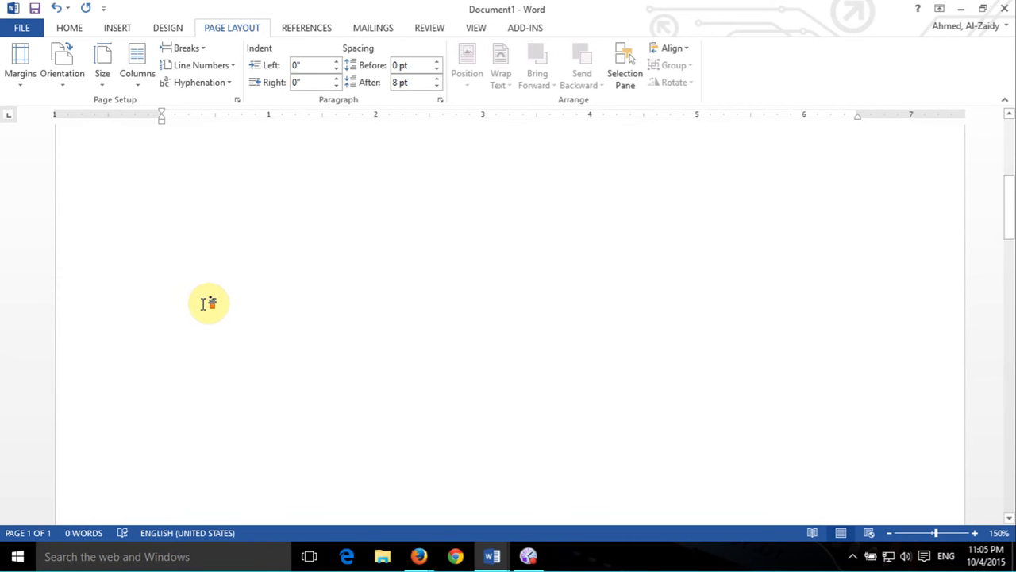
{"action": "scroll", "coordinate": [204, 303], "scroll_direction": "up", "scroll_amount": 3}
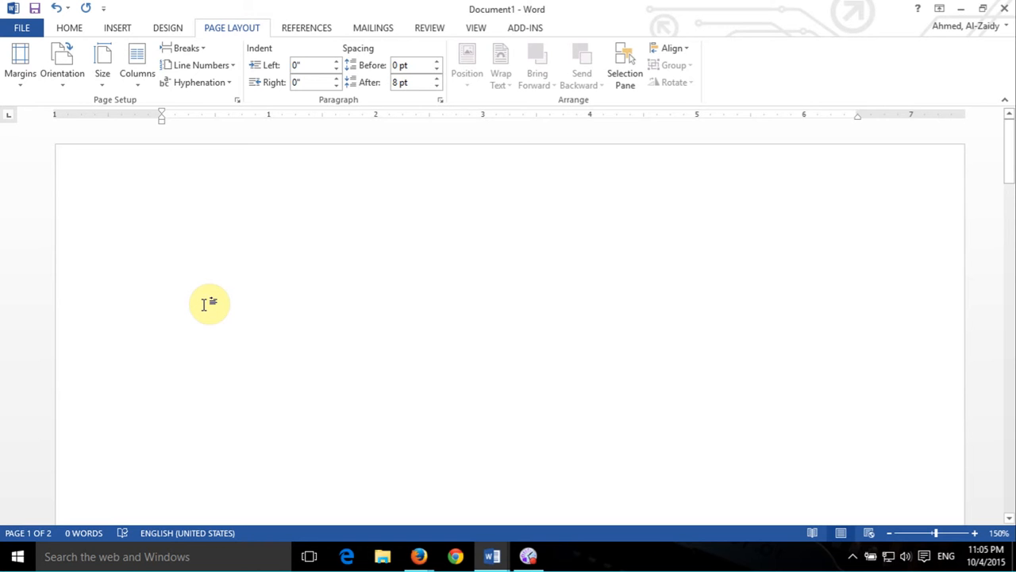
Step: Add a third page with a Ctrl+Enter page break on page 2
{"action": "left_click", "coordinate": [208, 303]}
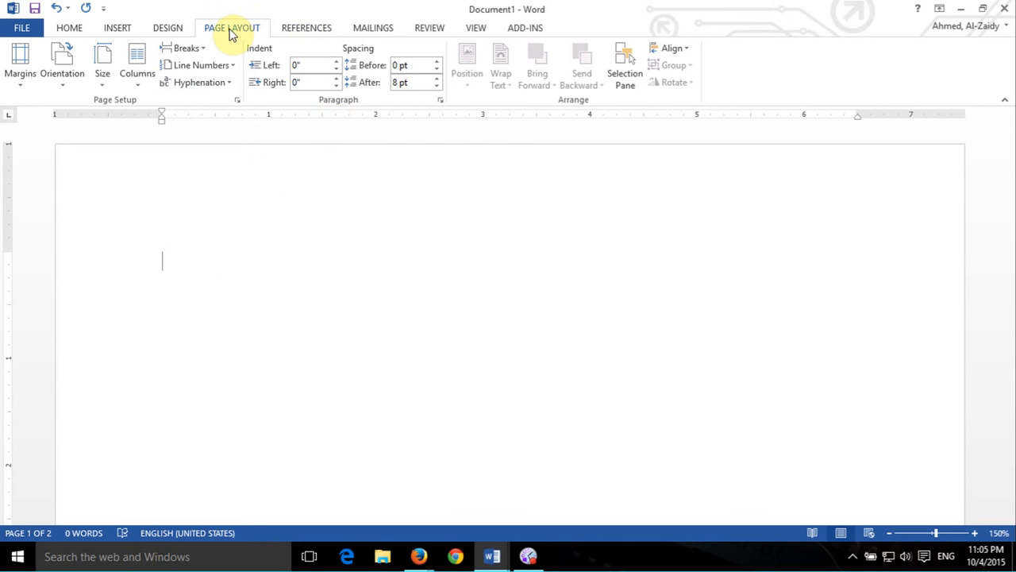
{"action": "left_click", "coordinate": [199, 49]}
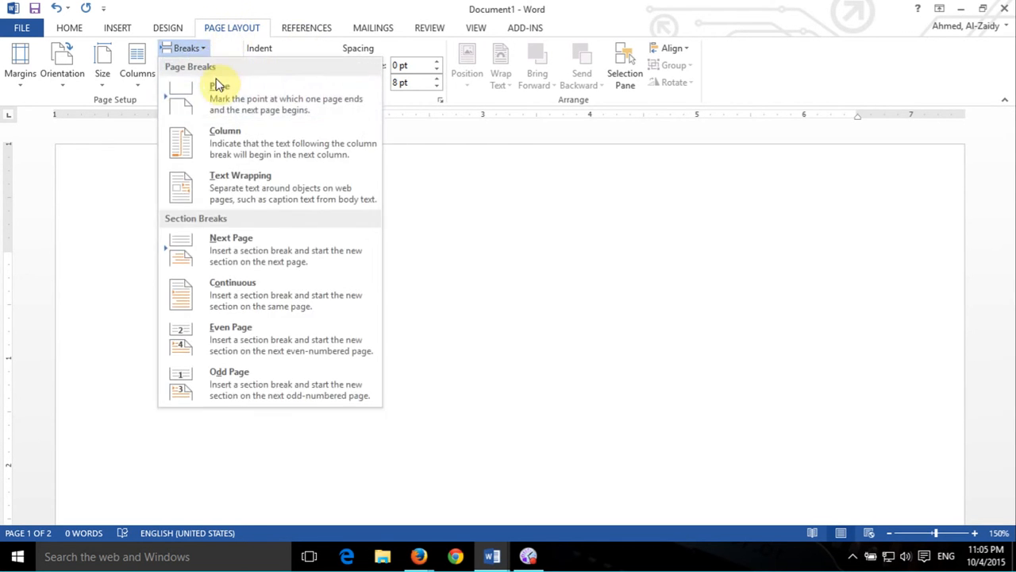
{"action": "left_click", "coordinate": [730, 333]}
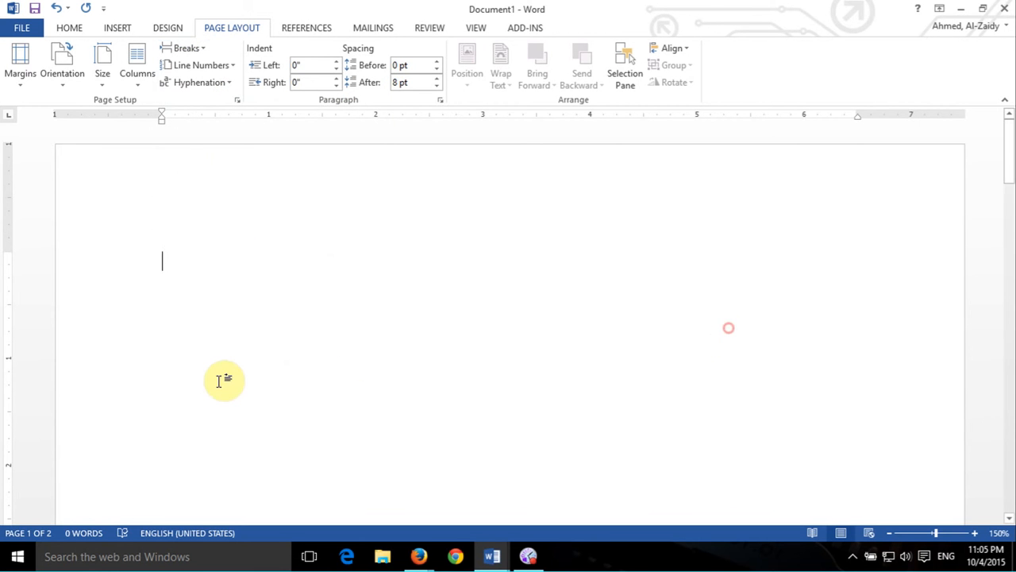
{"action": "scroll", "coordinate": [221, 380], "scroll_direction": "down", "scroll_amount": 10}
{"action": "scroll", "coordinate": [221, 382], "scroll_direction": "down", "scroll_amount": 3}
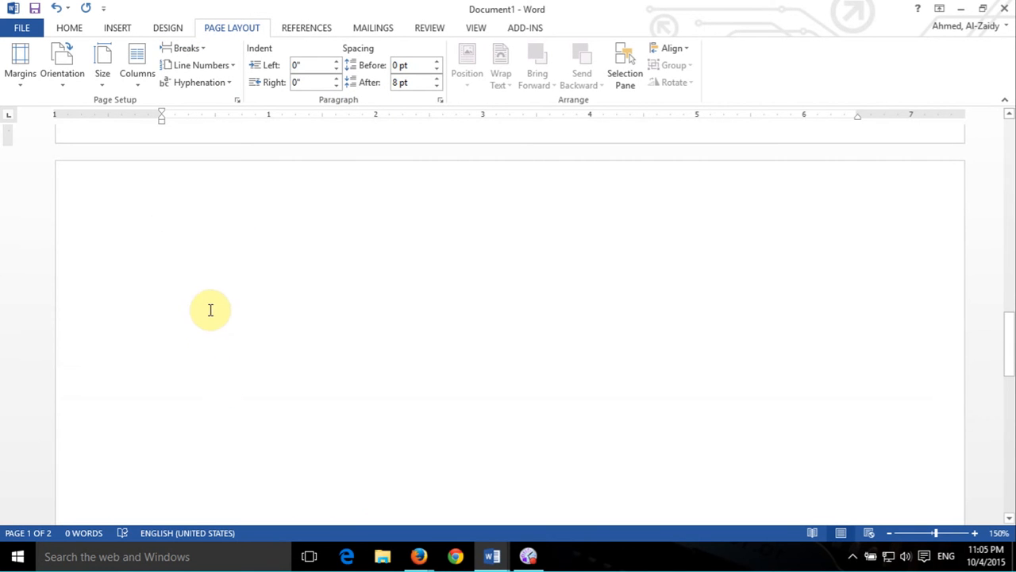
{"action": "left_click", "coordinate": [213, 307]}
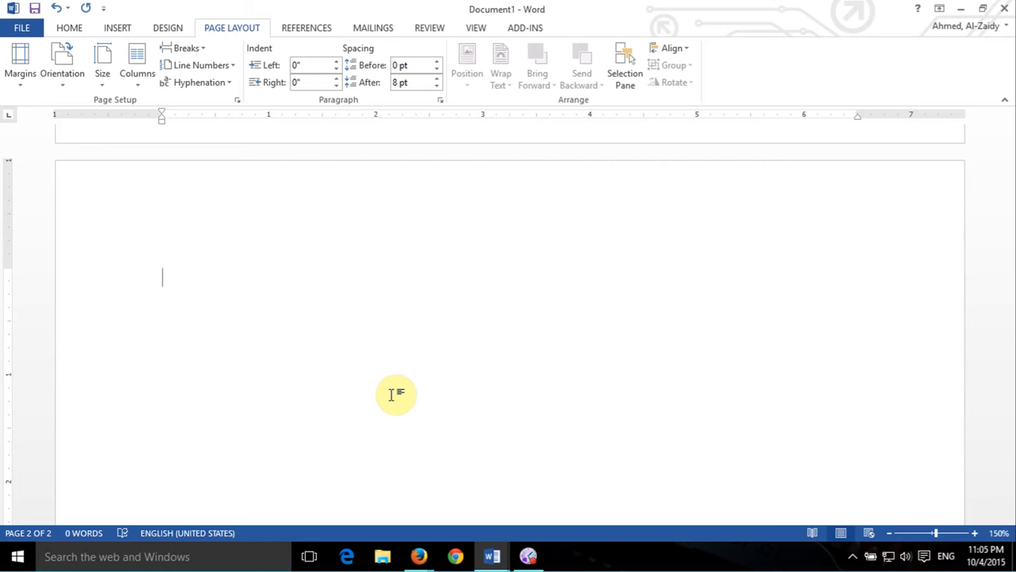
{"action": "key", "text": "ctrl+Return"}
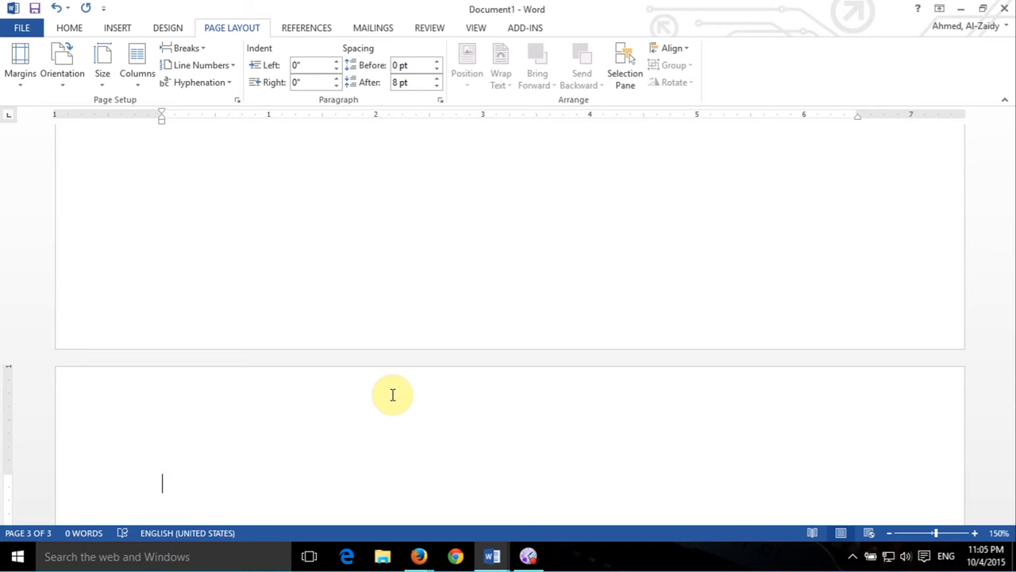
Step: Return to the start of the first line on page 1
{"action": "key", "text": "alt+Tab"}
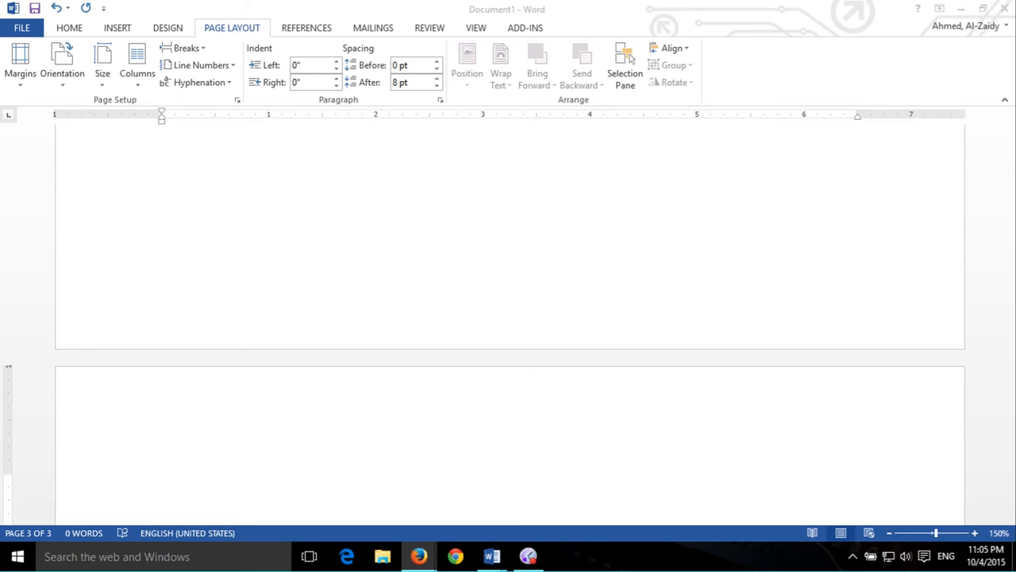
{"action": "scroll", "coordinate": [698, 262], "scroll_direction": "up", "scroll_amount": 15}
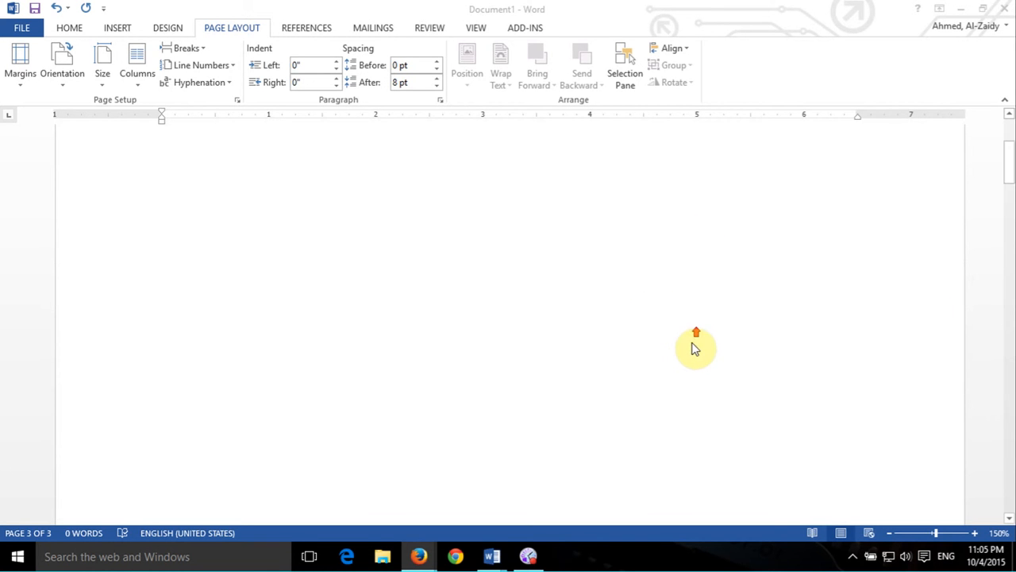
{"action": "scroll", "coordinate": [695, 347], "scroll_direction": "up", "scroll_amount": 3}
{"action": "left_click", "coordinate": [219, 263]}
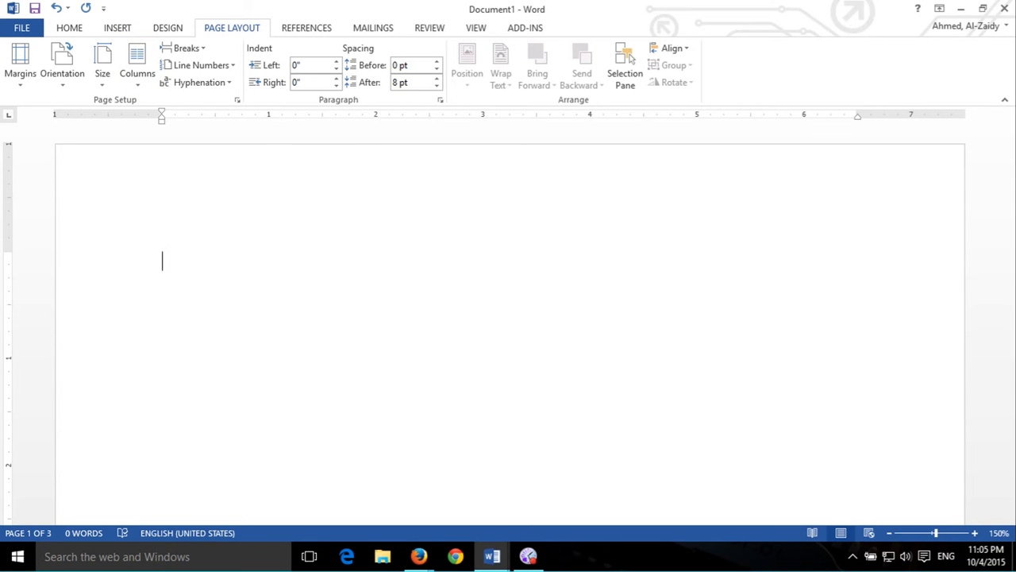
Step: Open the Navigation pane via Find and show the page thumbnails
{"action": "left_click", "coordinate": [60, 28]}
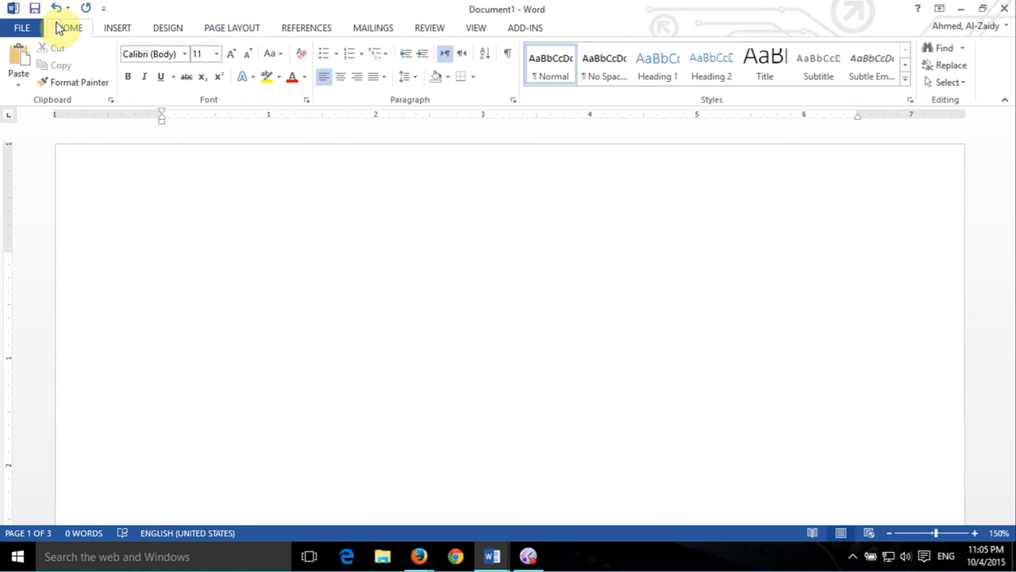
{"action": "left_click", "coordinate": [938, 49]}
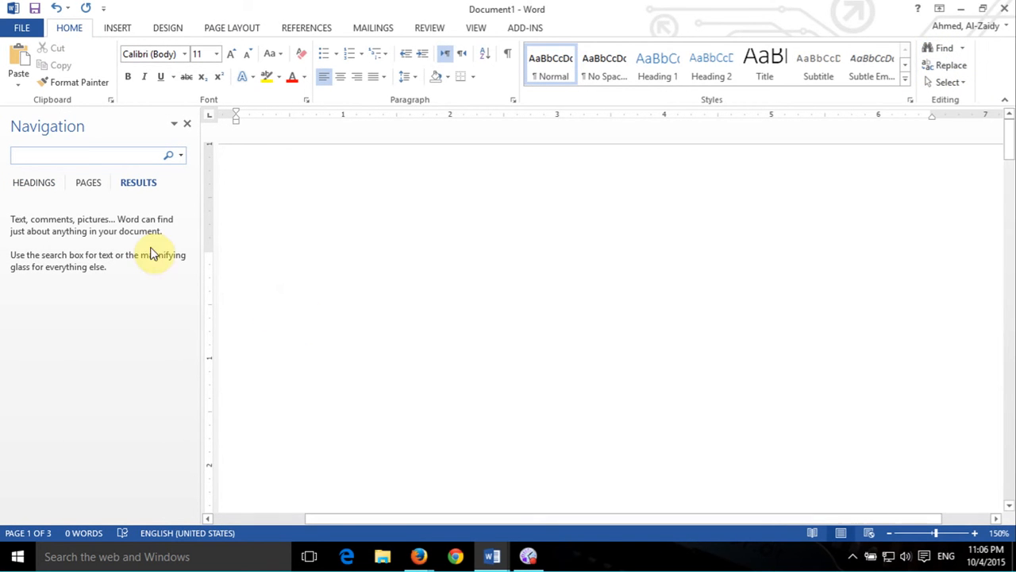
{"action": "left_click", "coordinate": [84, 161]}
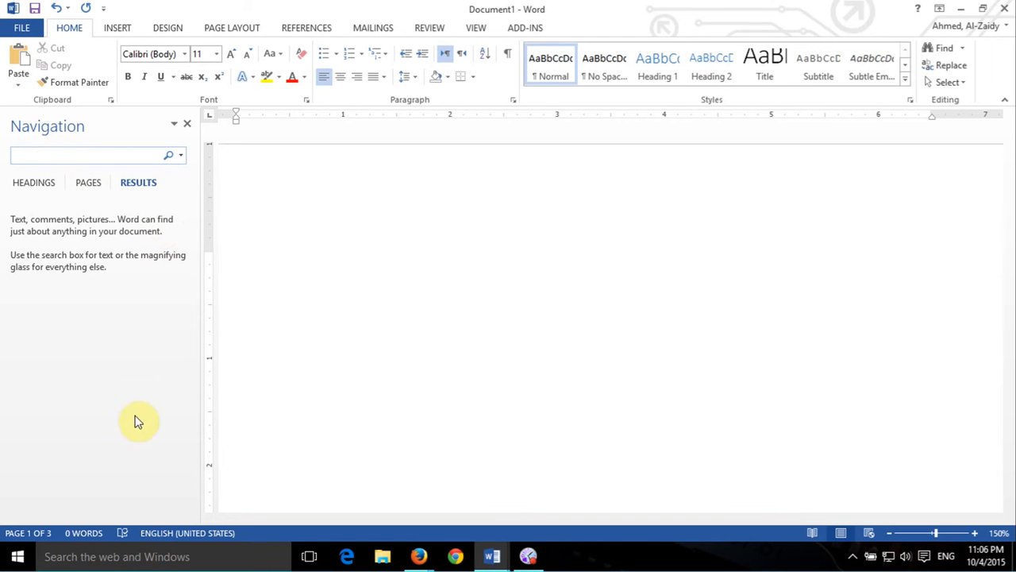
{"action": "left_click", "coordinate": [96, 189]}
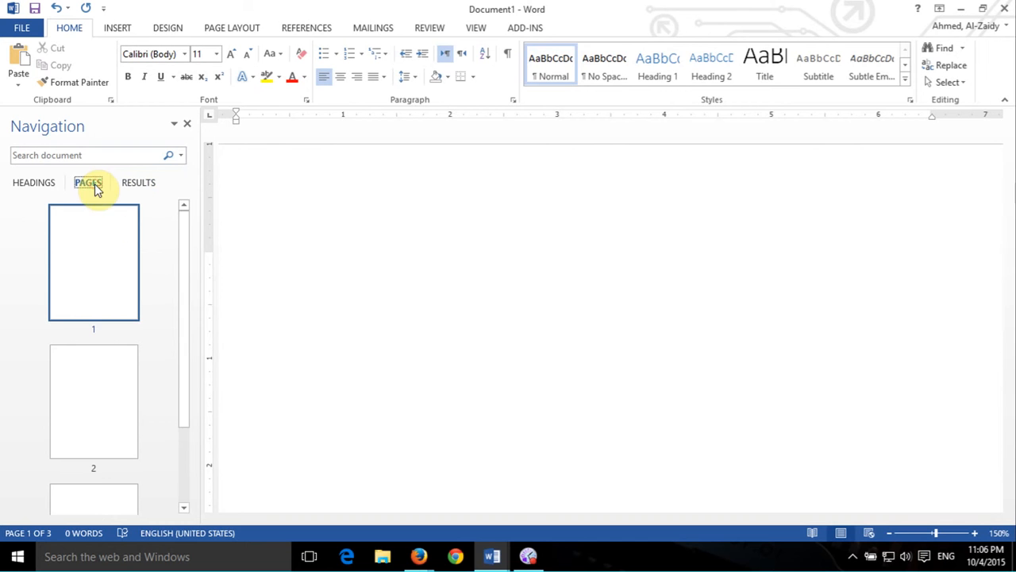
{"action": "left_click_drag", "start_coordinate": [181, 234], "coordinate": [186, 197]}
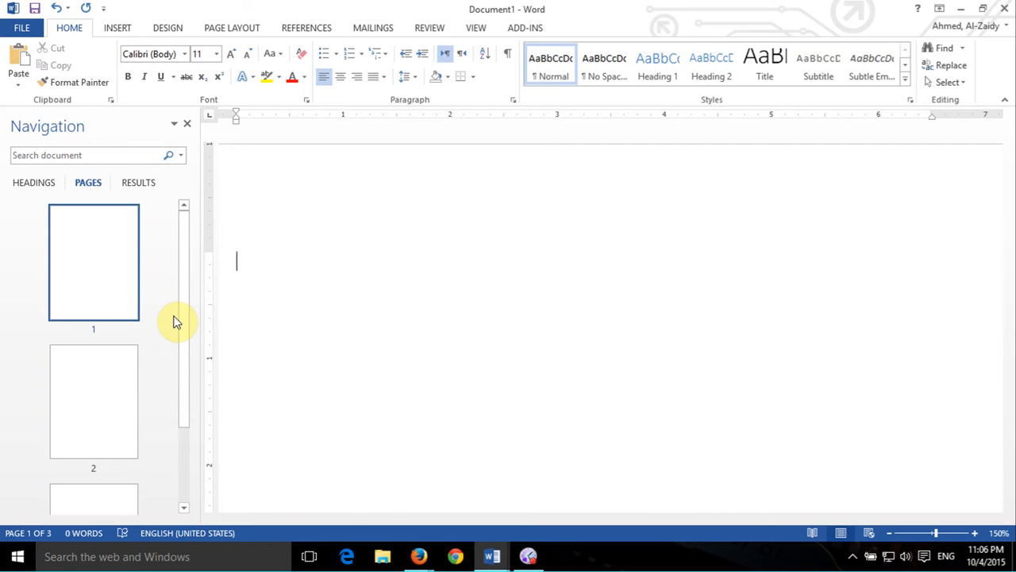
Step: Switch through the Headings, Pages and Results views, then close the Navigation pane
{"action": "left_click", "coordinate": [34, 191]}
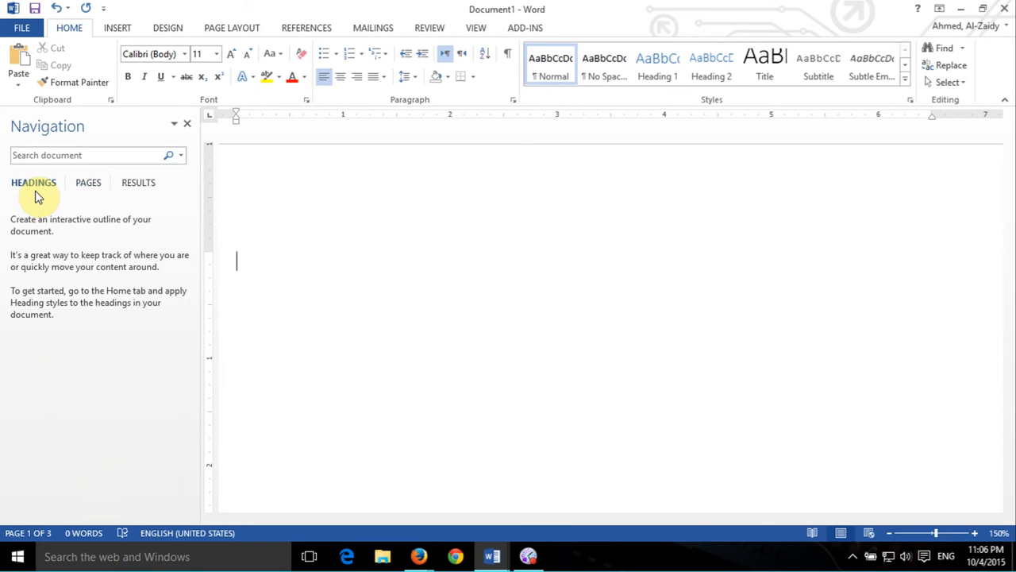
{"action": "left_click", "coordinate": [88, 185]}
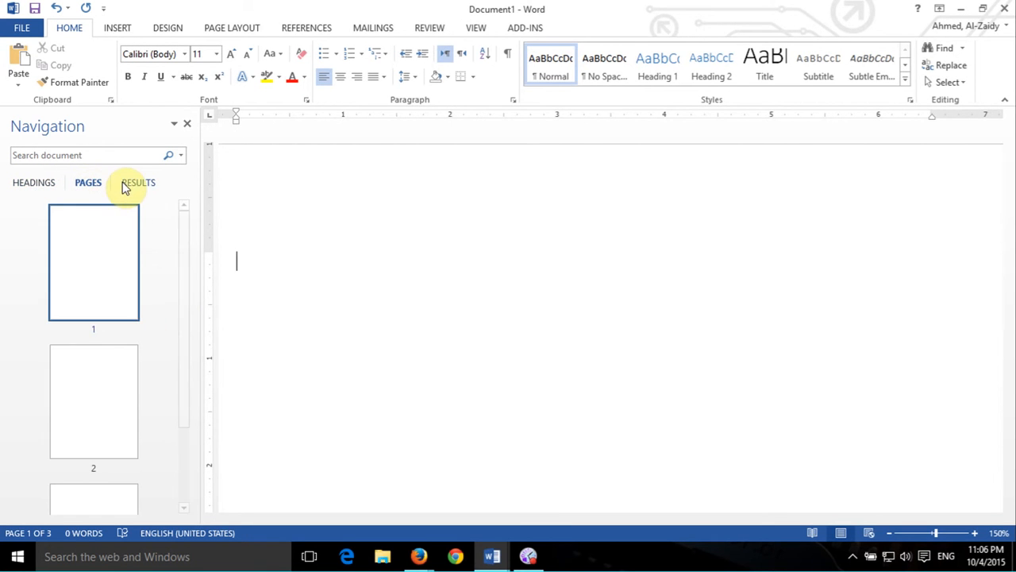
{"action": "left_click", "coordinate": [127, 185]}
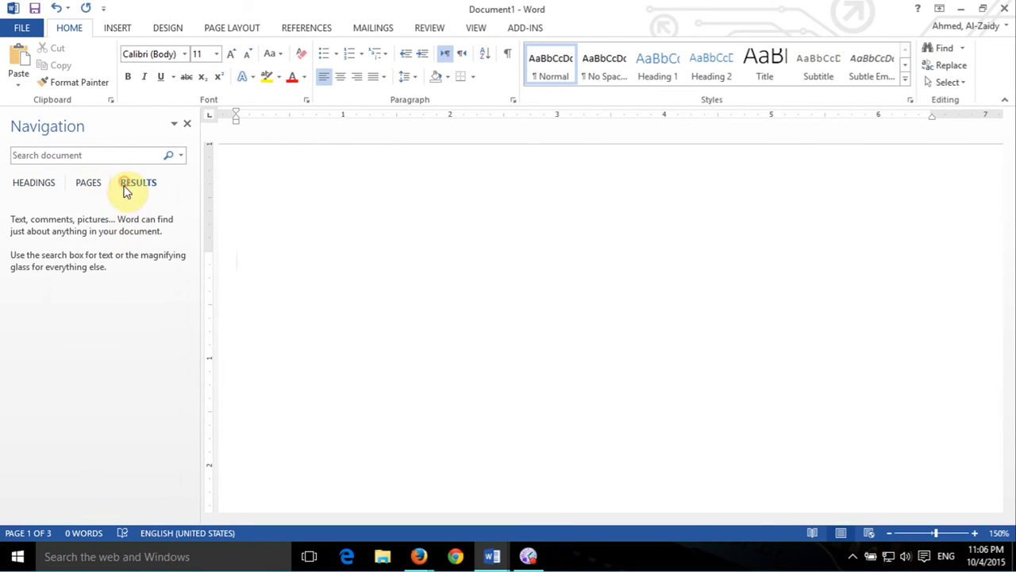
{"action": "left_click", "coordinate": [189, 126]}
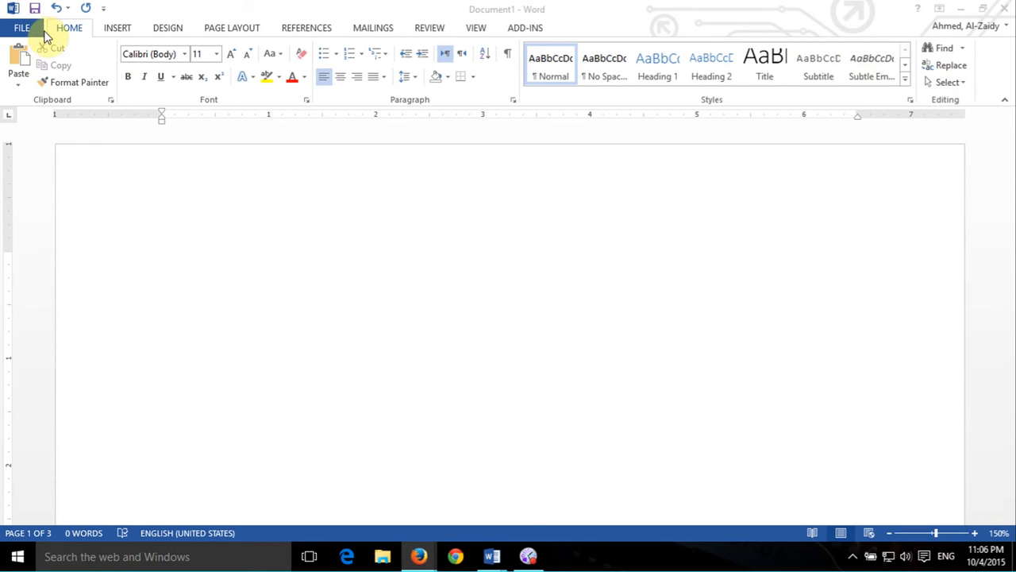
Step: Return to Document1 and open the Navigation pane on its search results view with Ctrl+F
{"action": "left_click", "coordinate": [953, 67]}
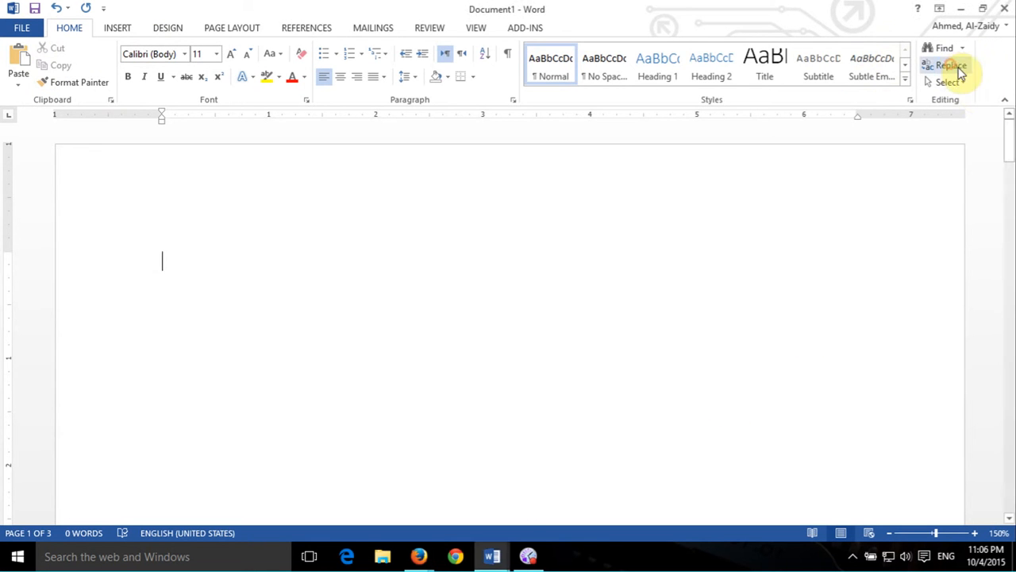
{"action": "left_click", "coordinate": [953, 66]}
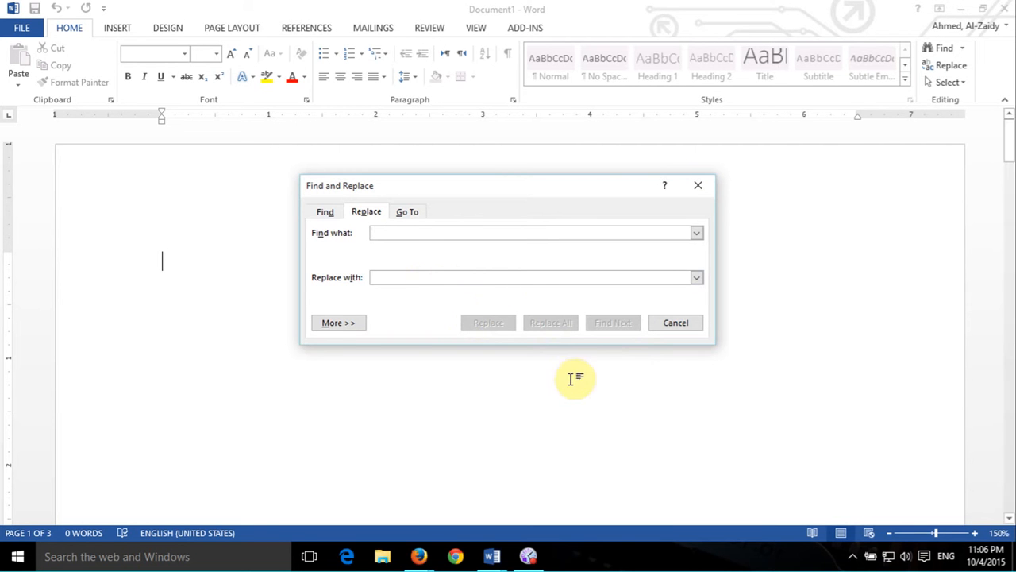
{"action": "left_click", "coordinate": [697, 324]}
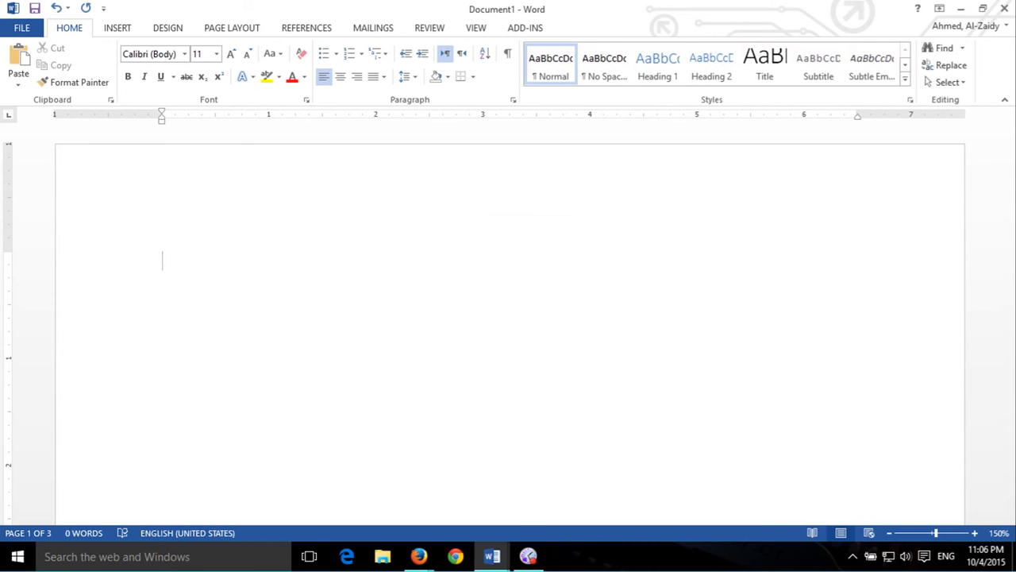
{"action": "key", "text": "alt+Tab"}
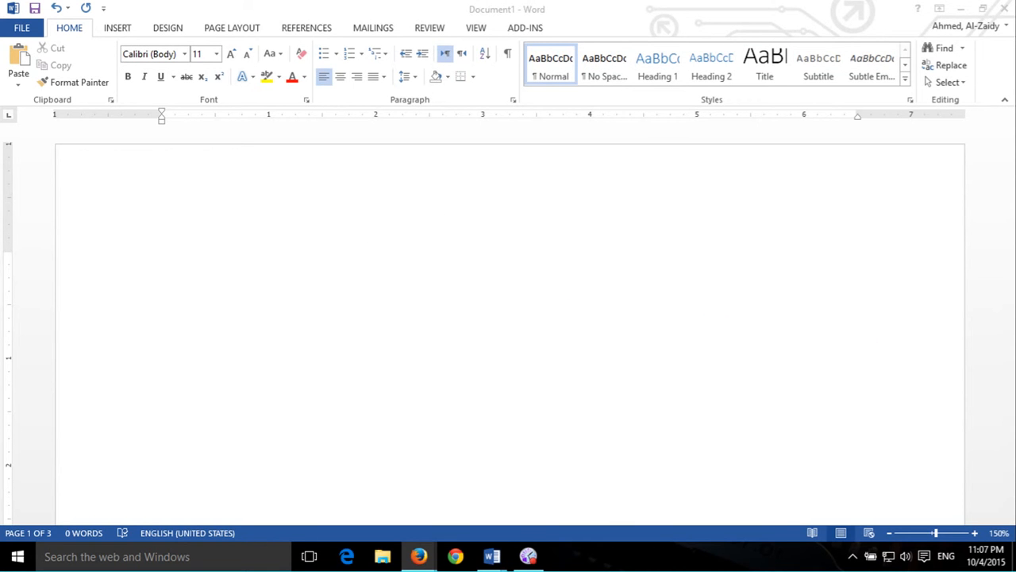
{"action": "left_click", "coordinate": [577, 271]}
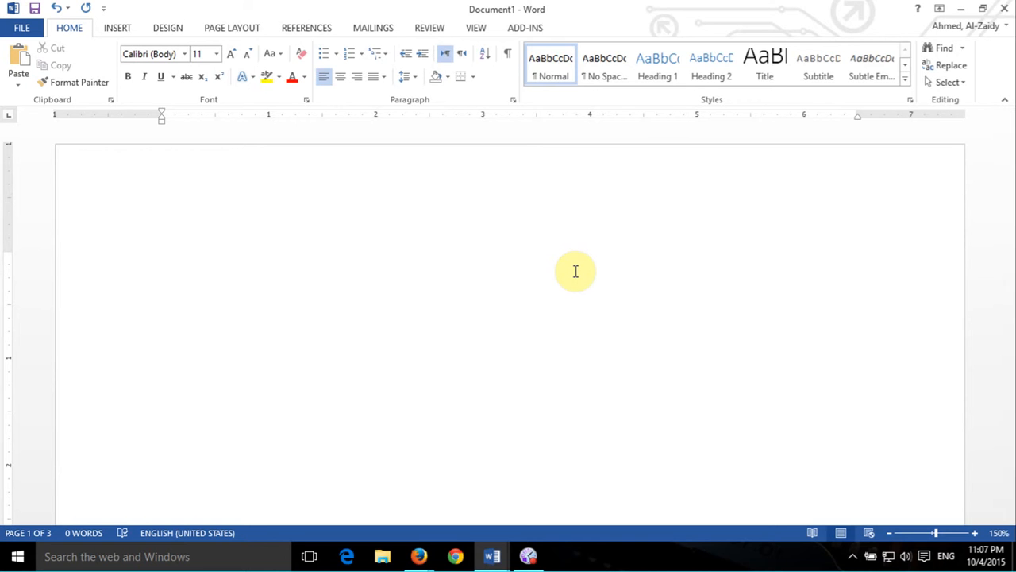
{"action": "key", "text": "ctrl+f"}
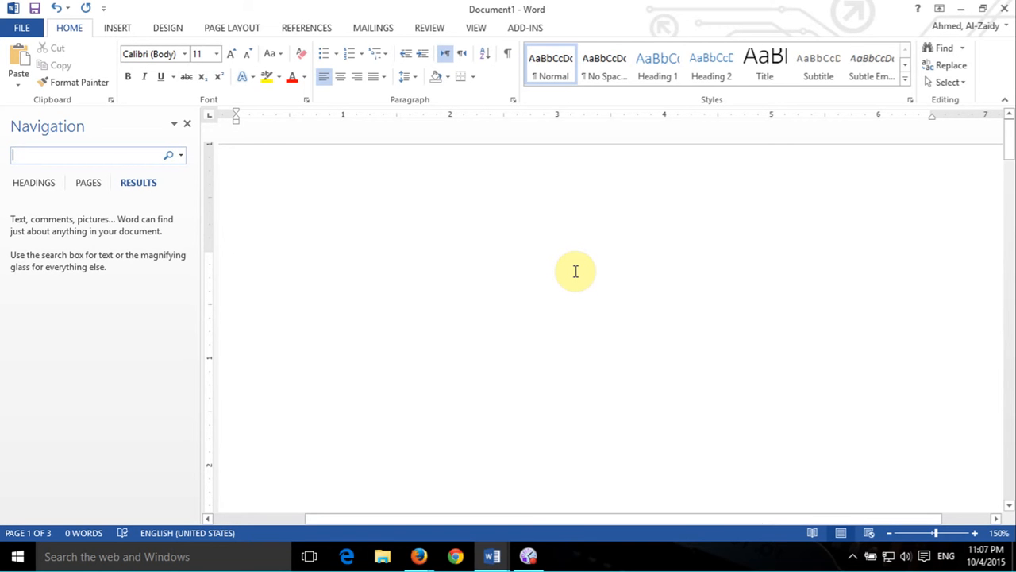
Step: Close the Navigation pane and open Find and Replace on its Replace tab
{"action": "left_click", "coordinate": [189, 124]}
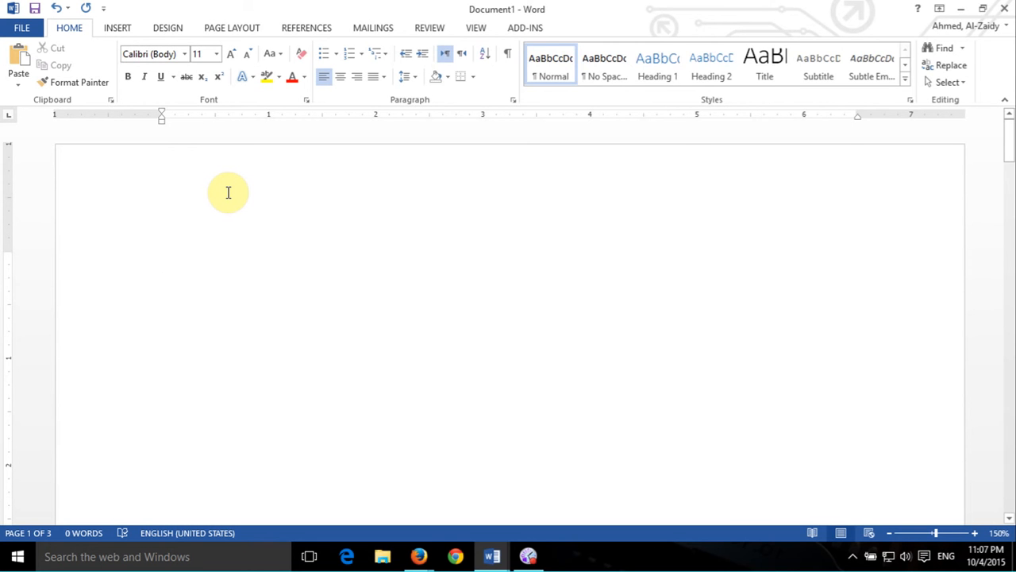
{"action": "key", "text": "ctrl+h"}
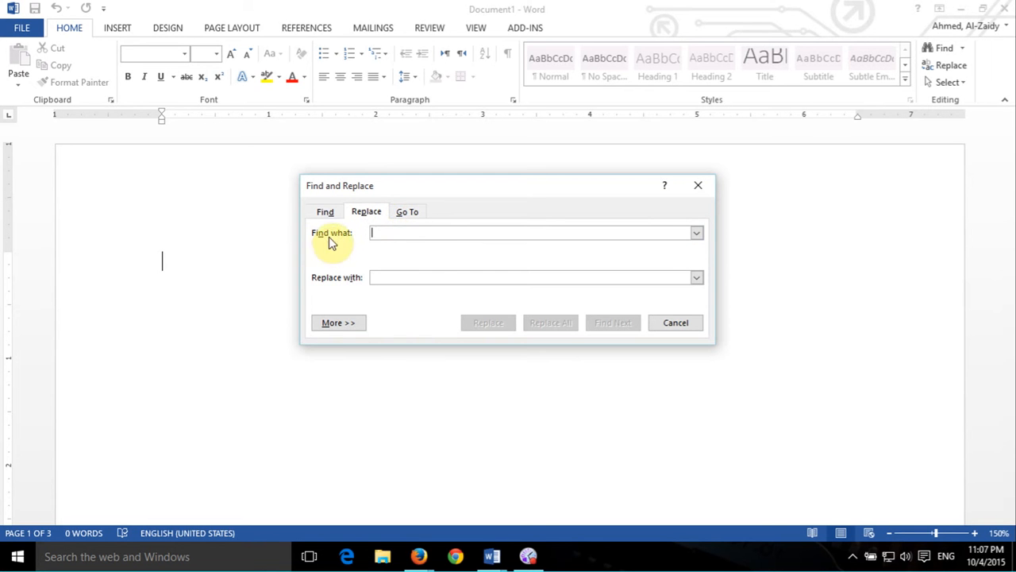
Step: Use the Go To tab to jump to page 3, then close Find and Replace
{"action": "left_click", "coordinate": [409, 221]}
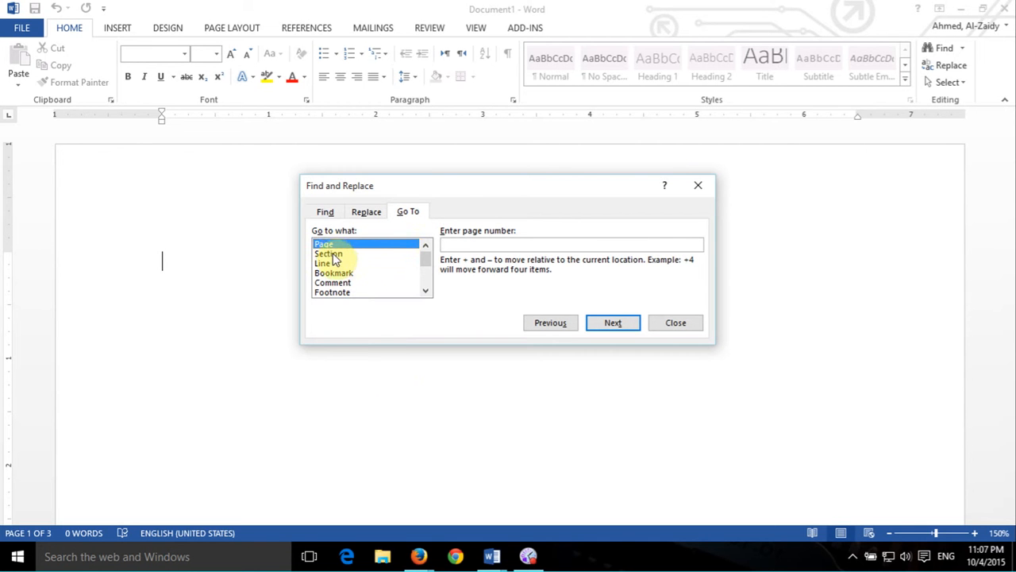
{"action": "left_click", "coordinate": [496, 244]}
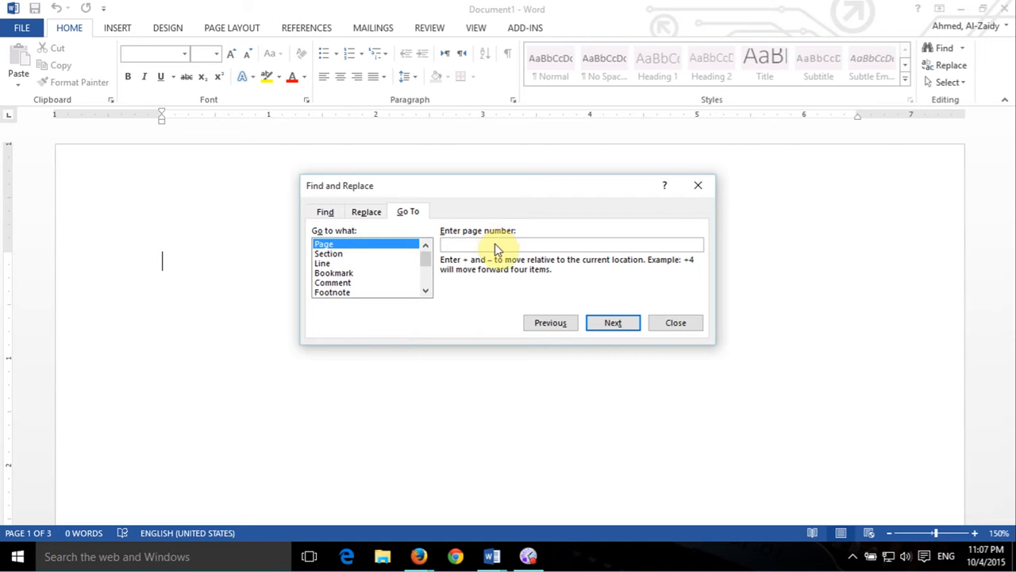
{"action": "type", "text": "3"}
{"action": "left_click", "coordinate": [604, 325]}
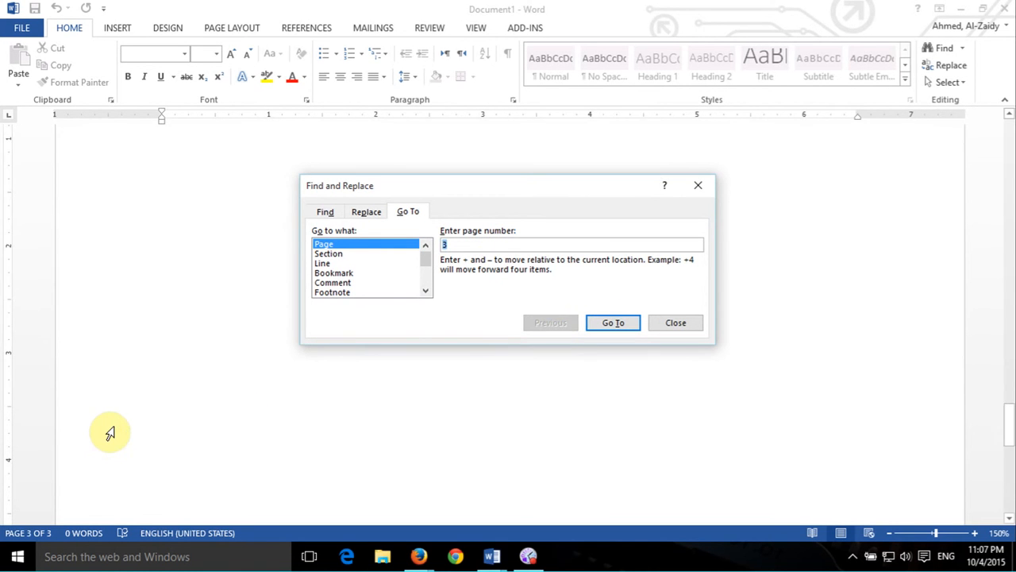
{"action": "left_click", "coordinate": [699, 185]}
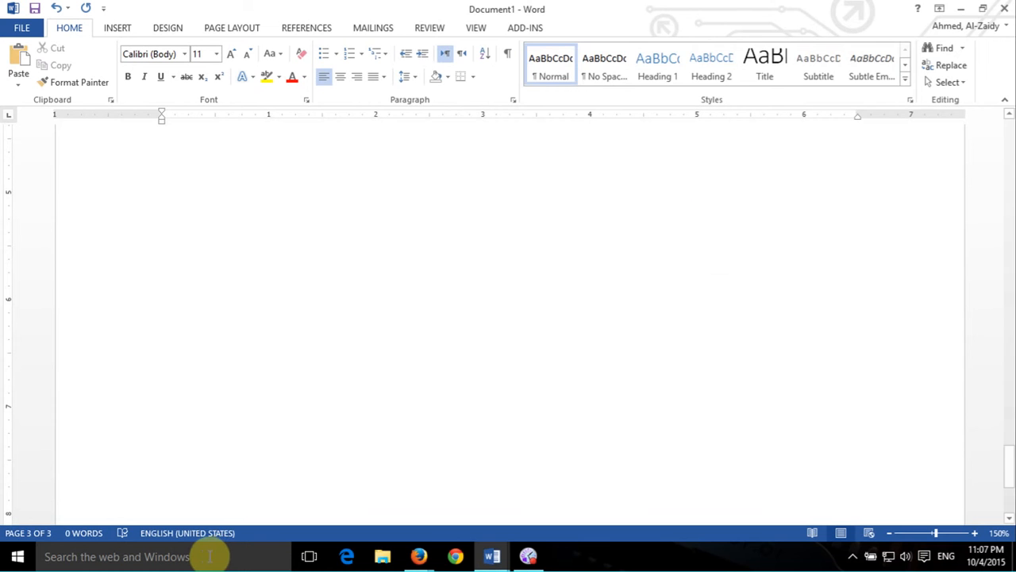
{"action": "scroll", "coordinate": [774, 304], "scroll_direction": "up", "scroll_amount": 5}
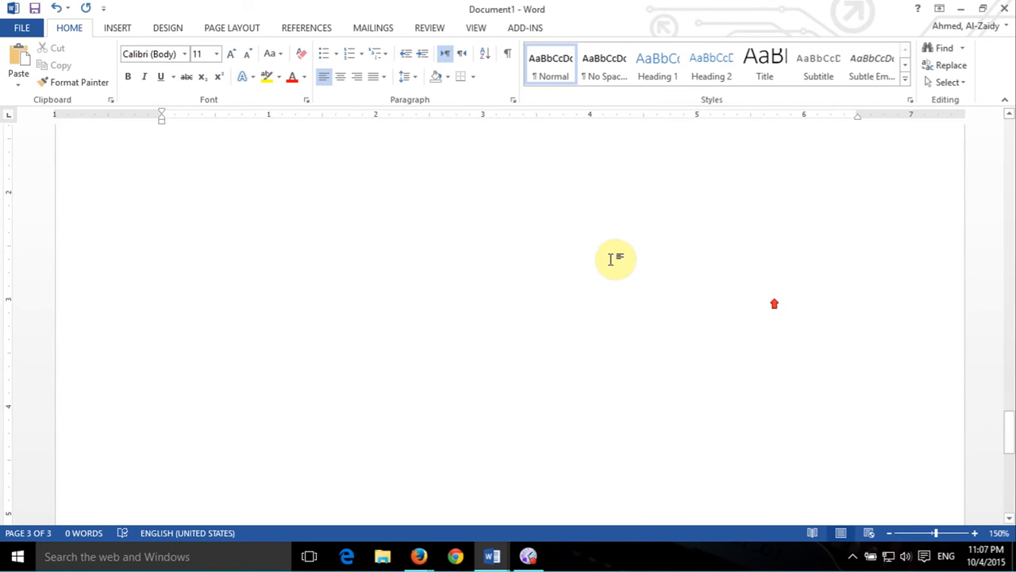
Step: Scroll back to the top of page 1 and place the cursor at its first line
{"action": "scroll", "coordinate": [670, 306], "scroll_direction": "up", "scroll_amount": 3}
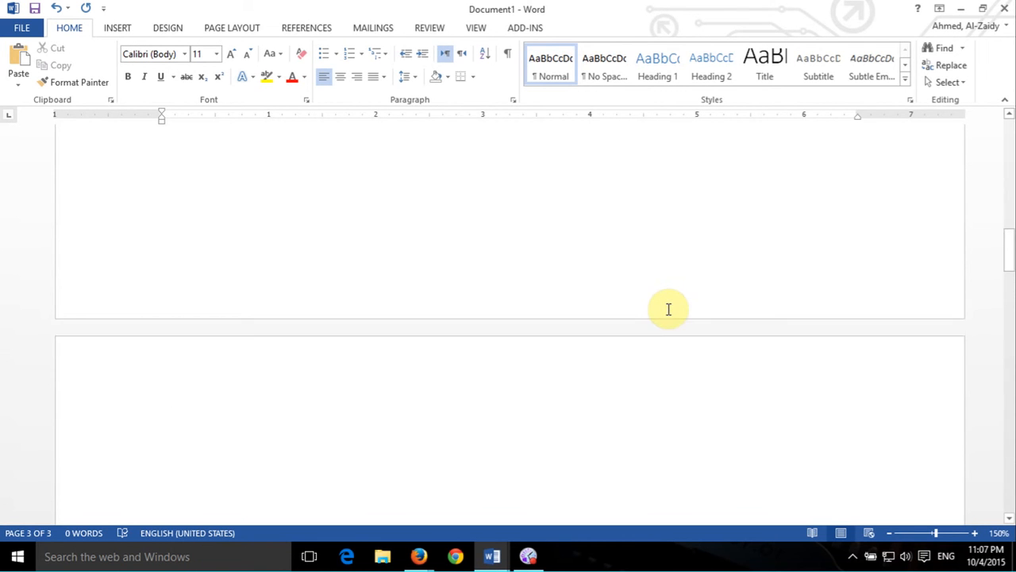
{"action": "scroll", "coordinate": [668, 309], "scroll_direction": "up", "scroll_amount": 15}
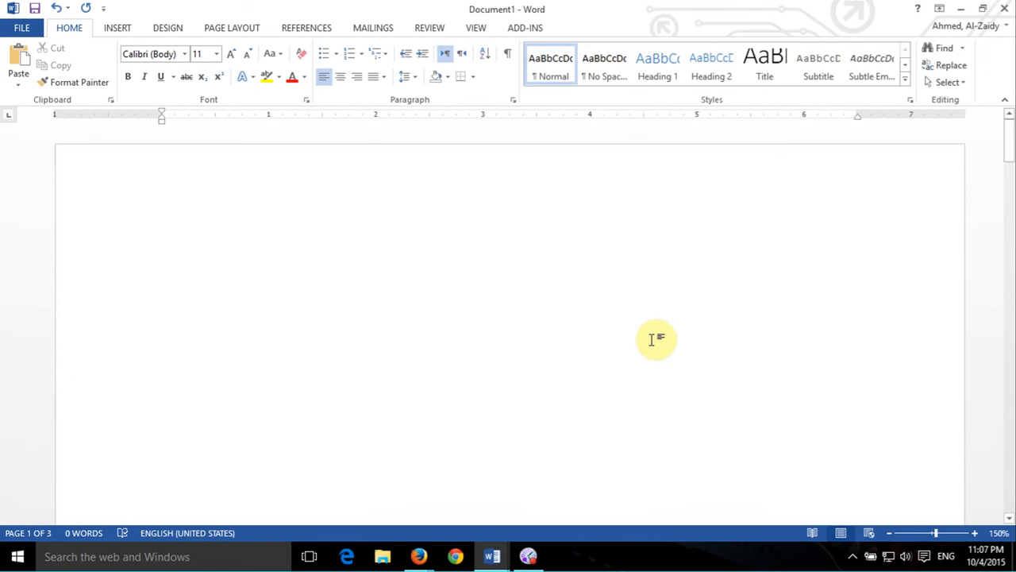
{"action": "left_click", "coordinate": [194, 281]}
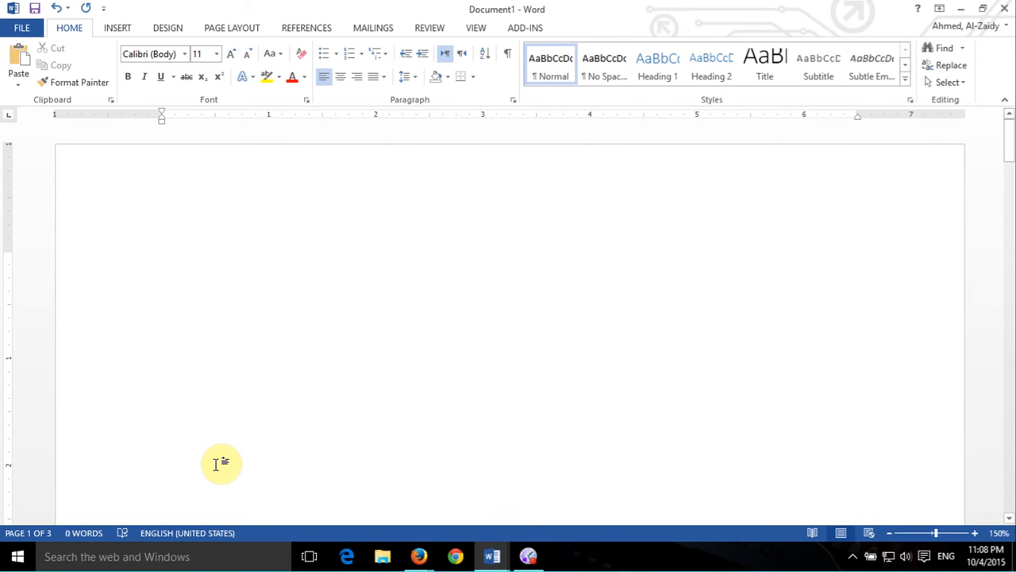
Step: Reopen the empty page 1 header for editing via INSERT > Header > Edit Header
{"action": "double_click", "coordinate": [461, 171]}
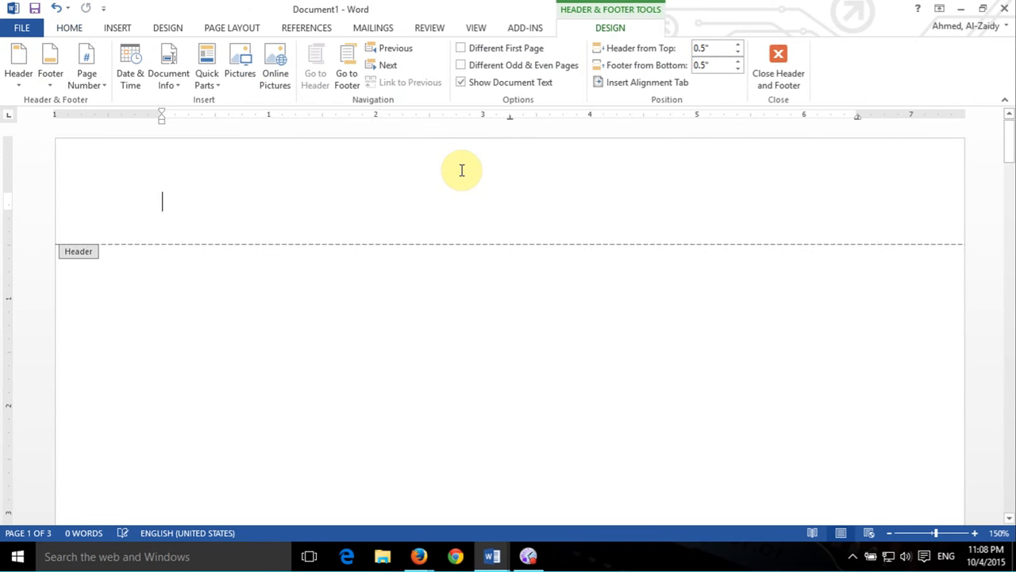
{"action": "left_click", "coordinate": [776, 68]}
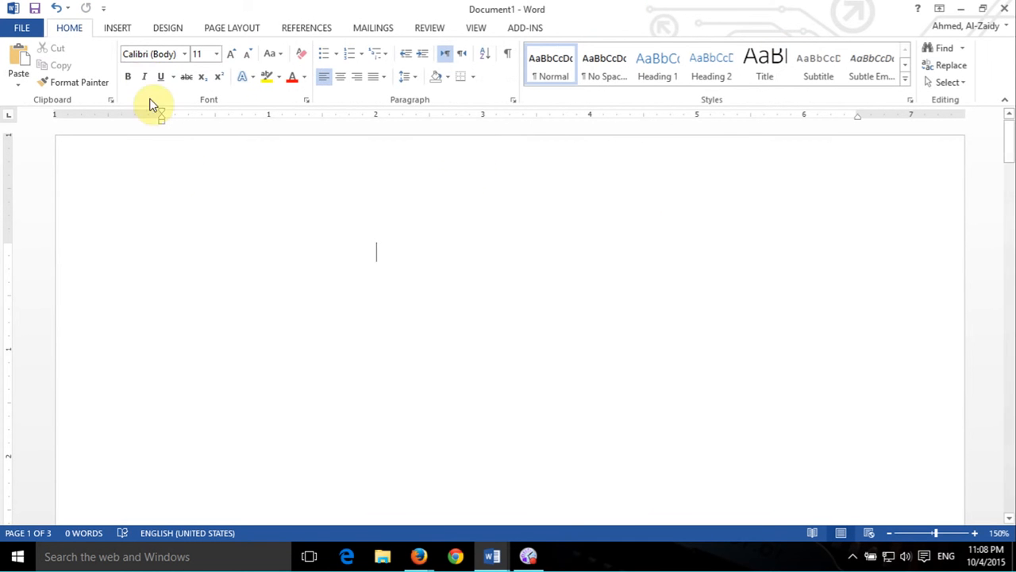
{"action": "left_click", "coordinate": [117, 28]}
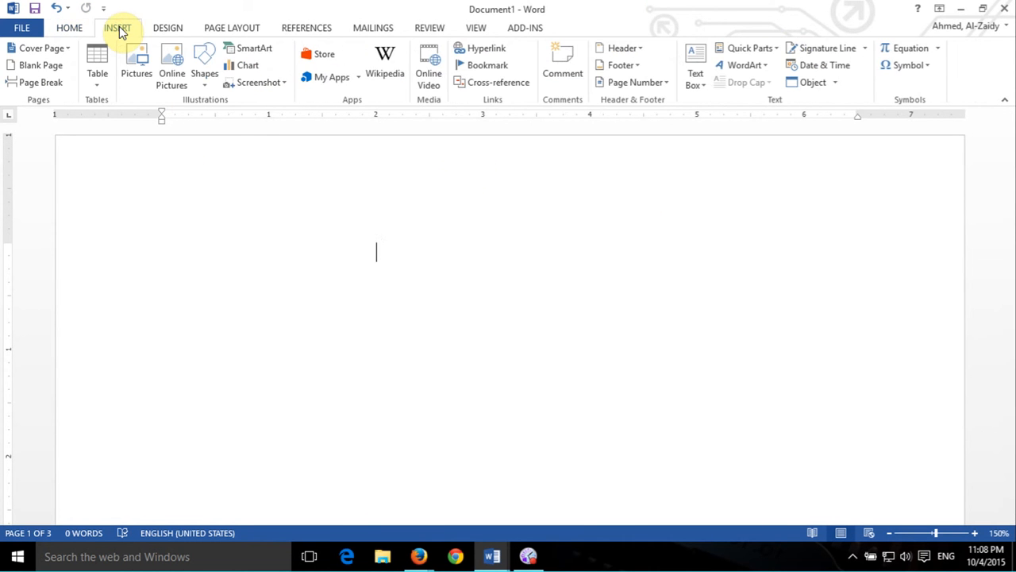
{"action": "left_click", "coordinate": [627, 52]}
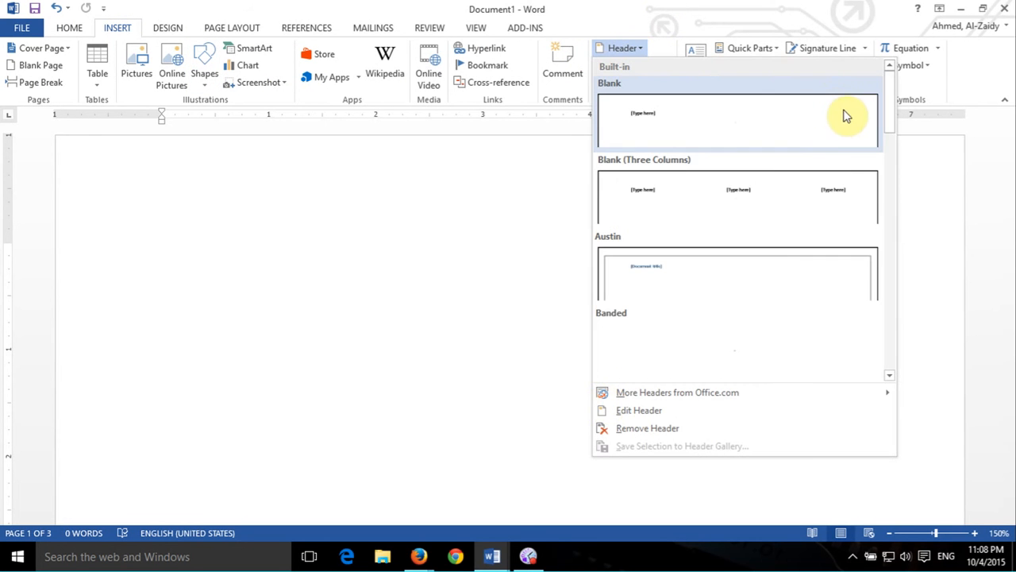
{"action": "left_click", "coordinate": [720, 410]}
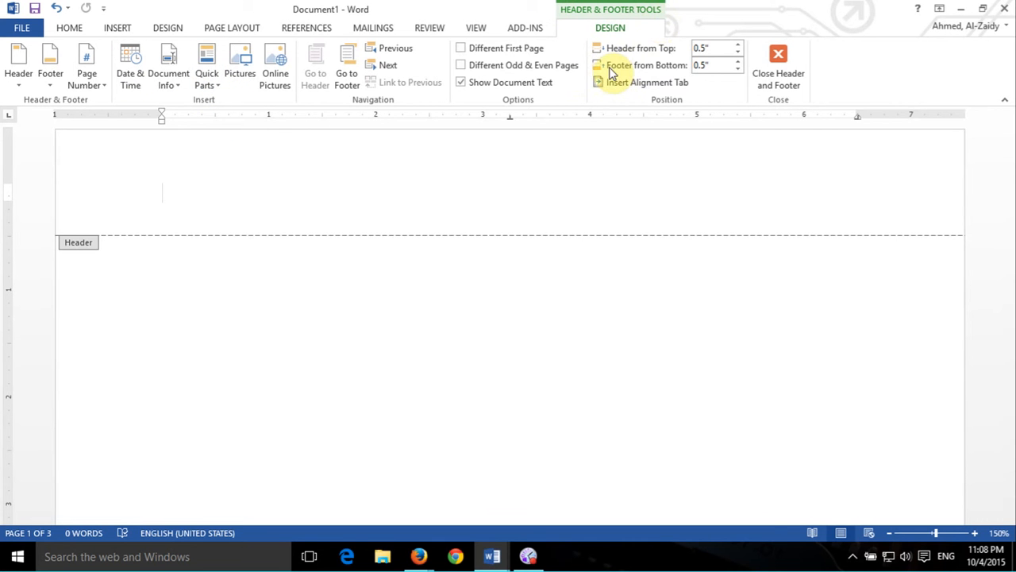
Step: Insert the auto-updating date 'Sunday, October 04, 2015' into the header, then close the header
{"action": "left_click", "coordinate": [132, 79]}
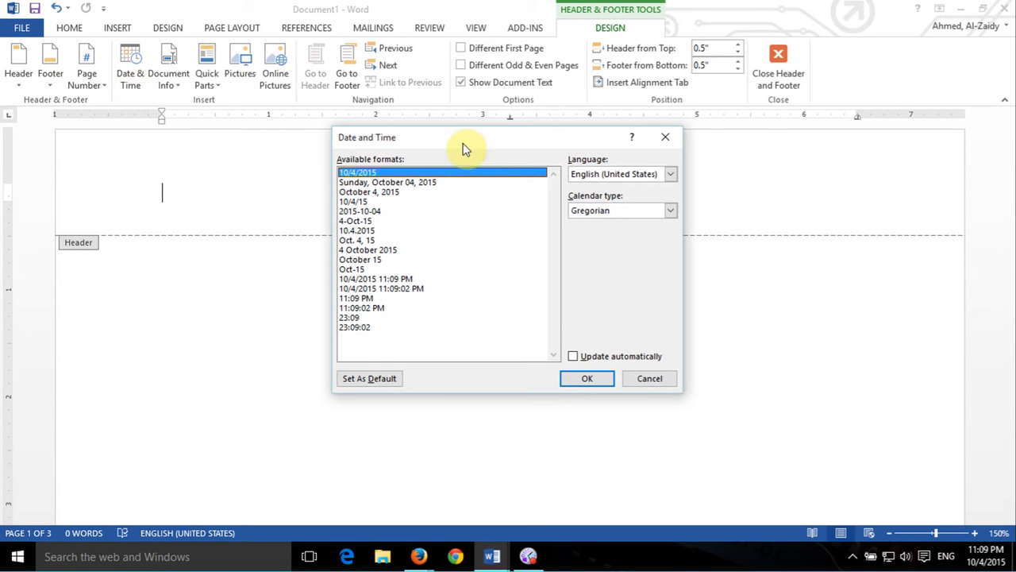
{"action": "left_click", "coordinate": [389, 187]}
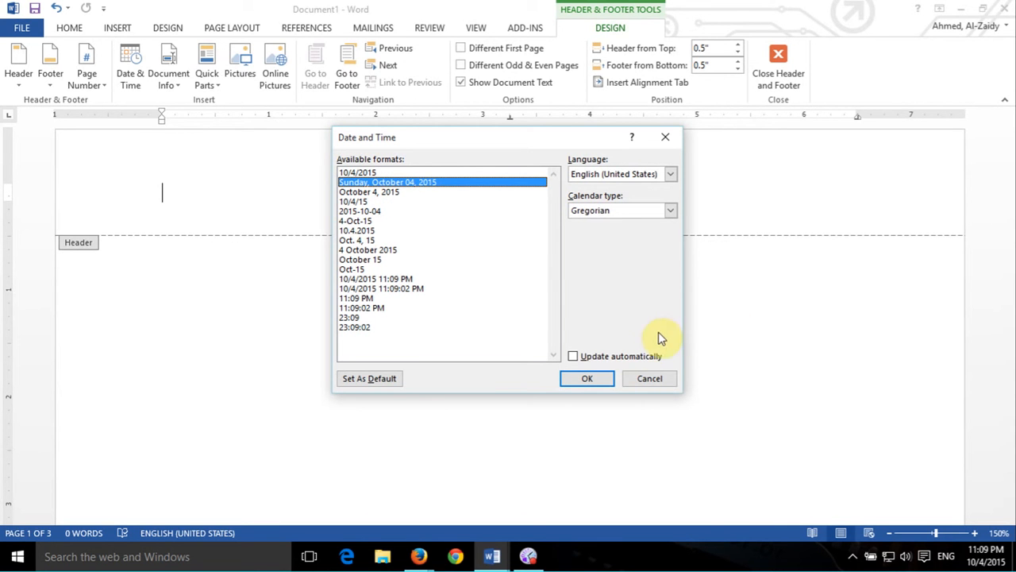
{"action": "left_click", "coordinate": [655, 357]}
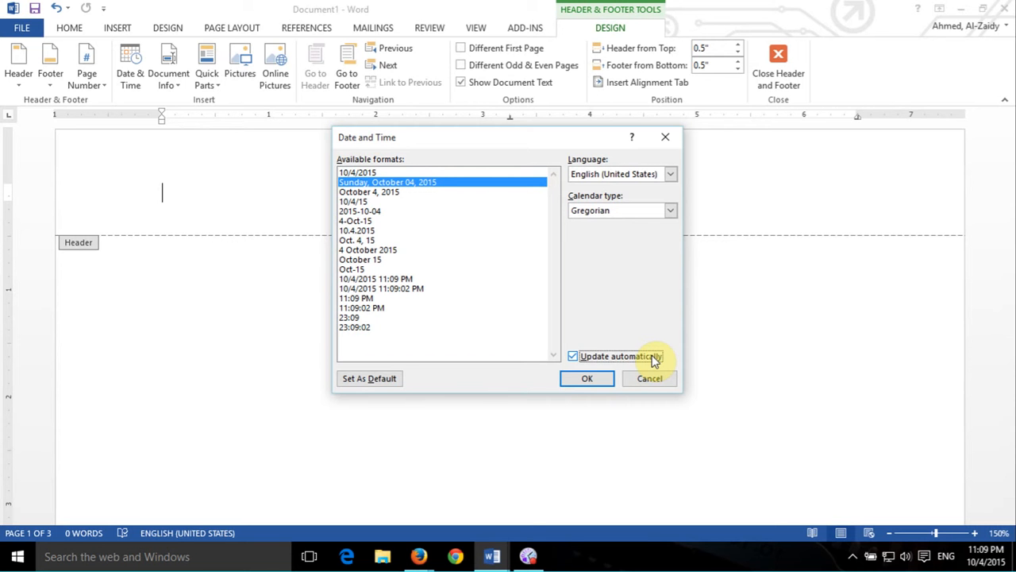
{"action": "left_click", "coordinate": [654, 357]}
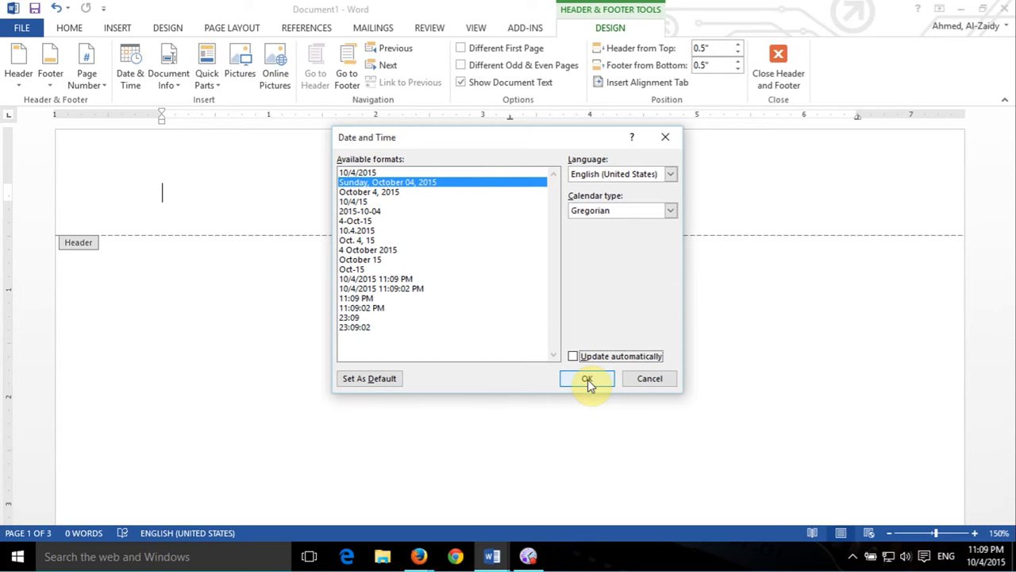
{"action": "left_click", "coordinate": [620, 355]}
{"action": "left_click", "coordinate": [587, 379]}
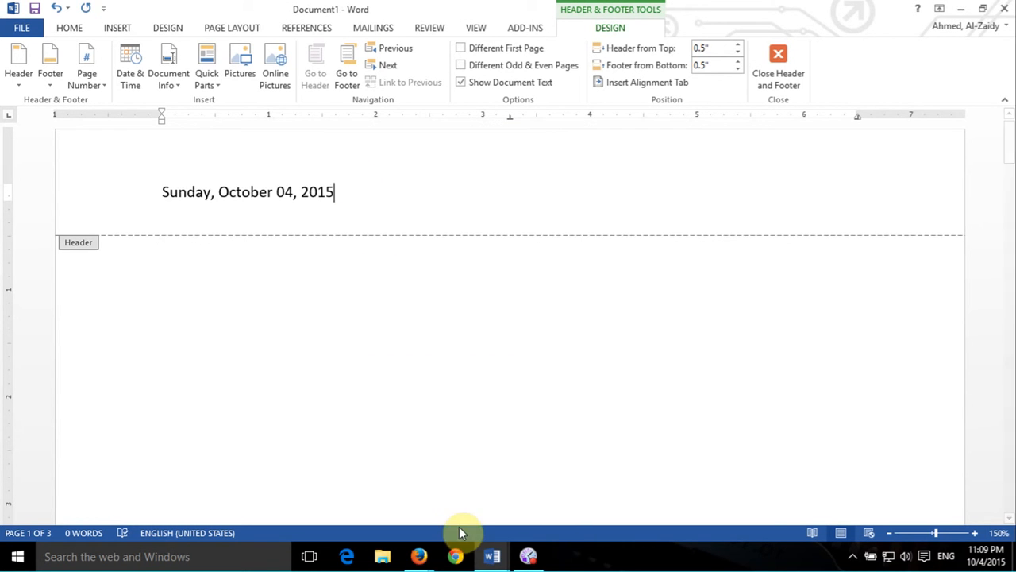
{"action": "left_click", "coordinate": [792, 74]}
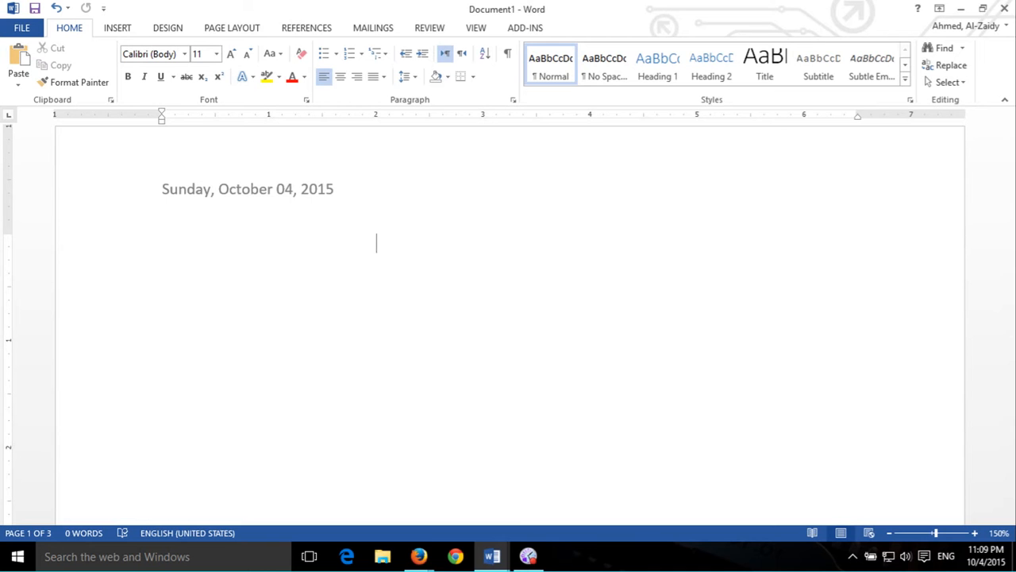
{"action": "key", "text": "alt+Tab"}
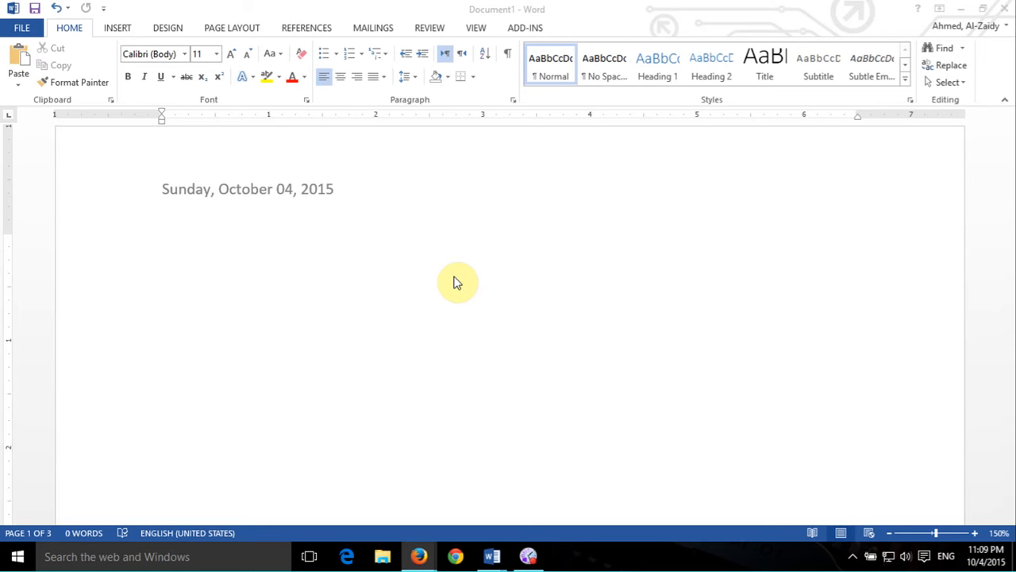
{"action": "left_click", "coordinate": [7, 116]}
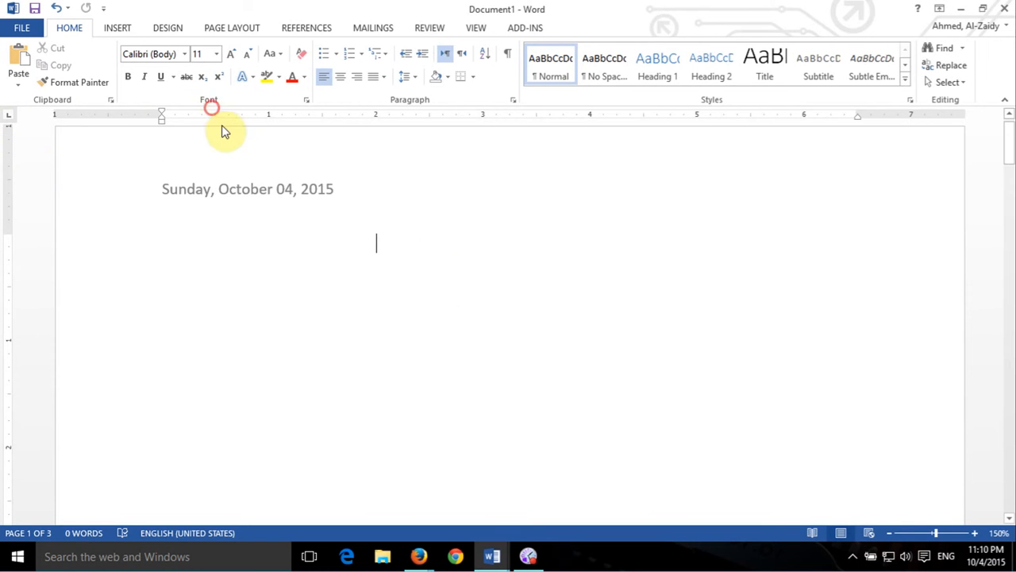
{"action": "left_click", "coordinate": [8, 112]}
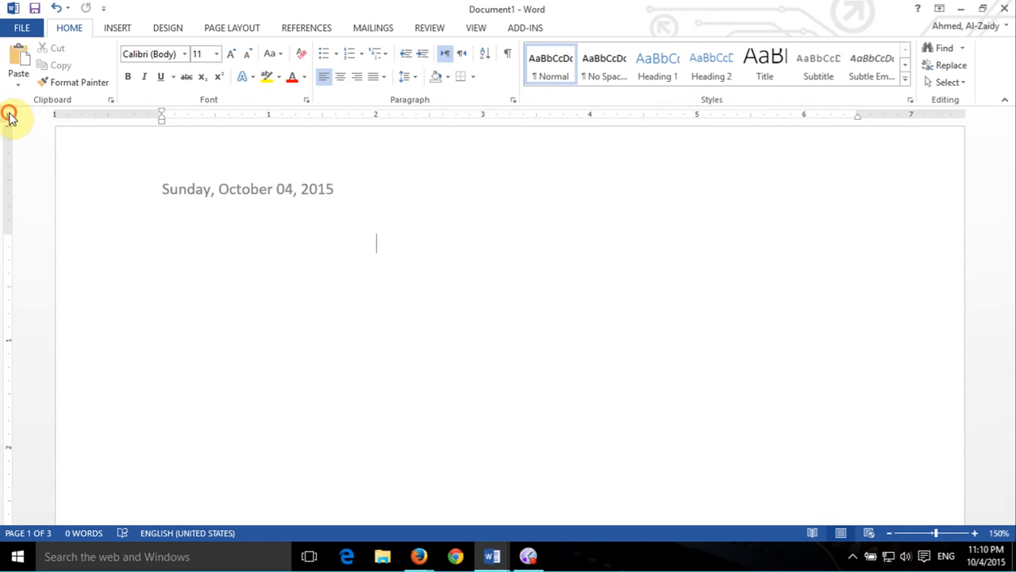
{"action": "left_click", "coordinate": [114, 133]}
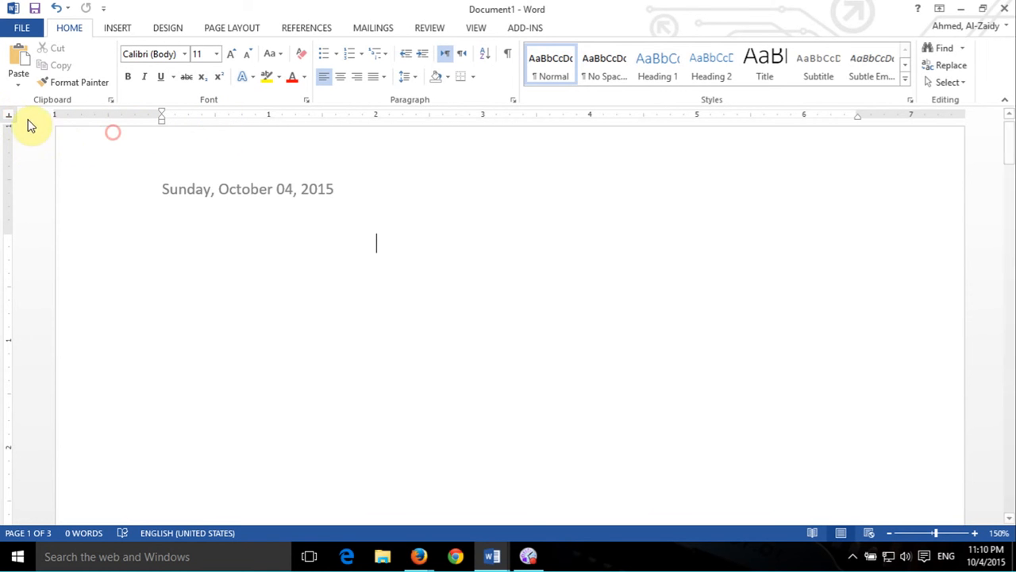
{"action": "left_click", "coordinate": [235, 116]}
{"action": "left_click", "coordinate": [296, 117]}
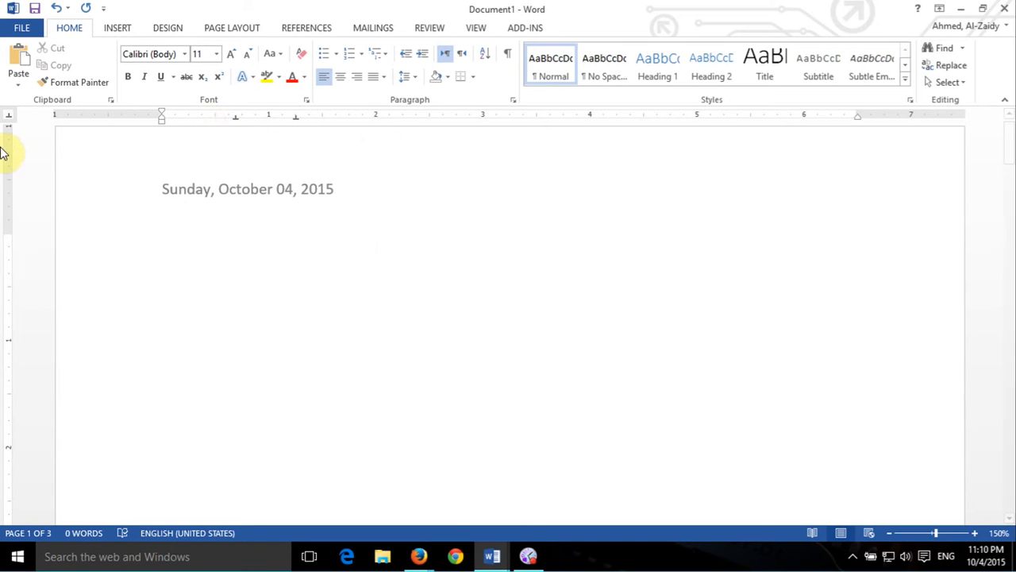
{"action": "left_click", "coordinate": [10, 117]}
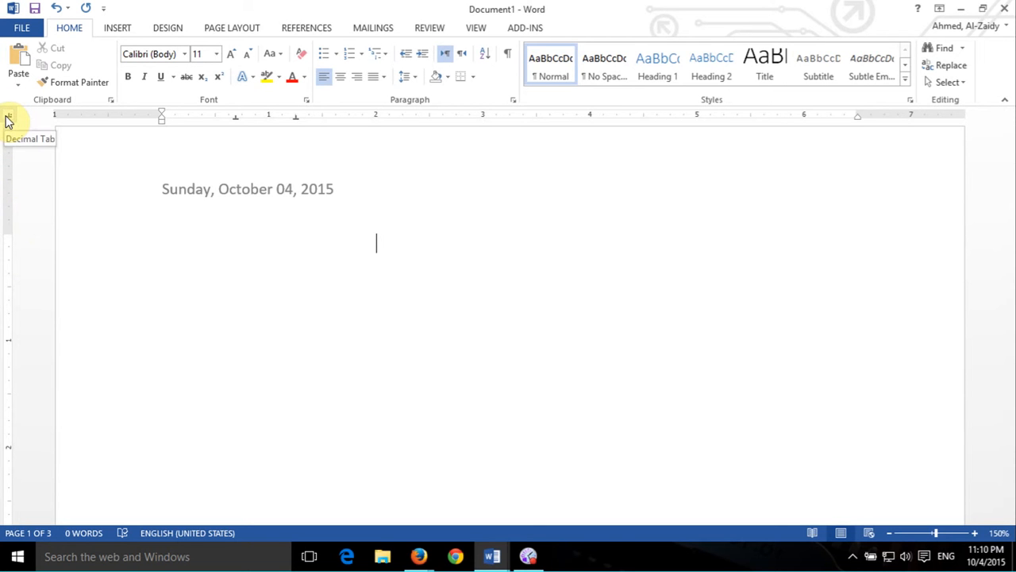
{"action": "left_click", "coordinate": [8, 119]}
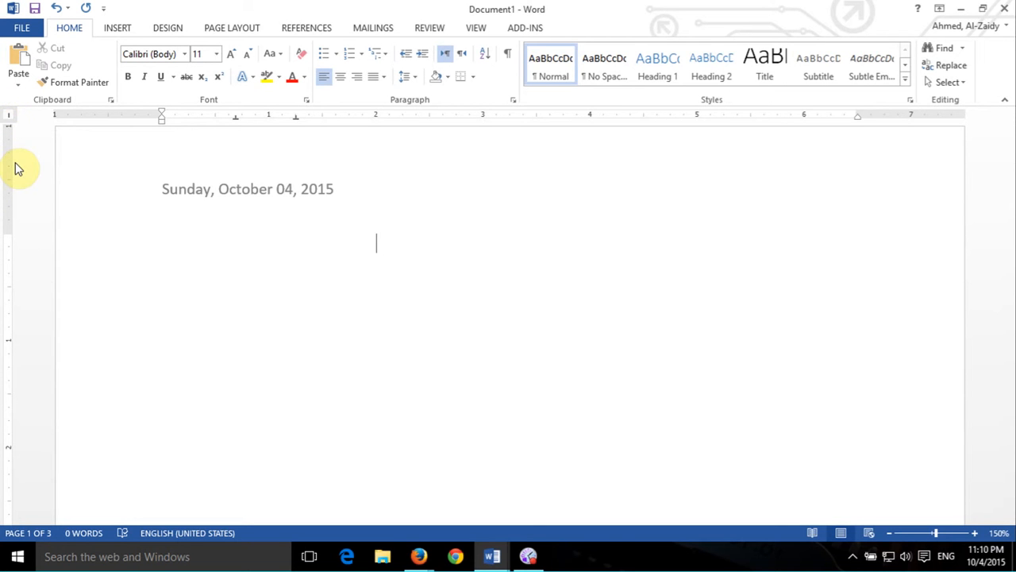
{"action": "left_click", "coordinate": [10, 118]}
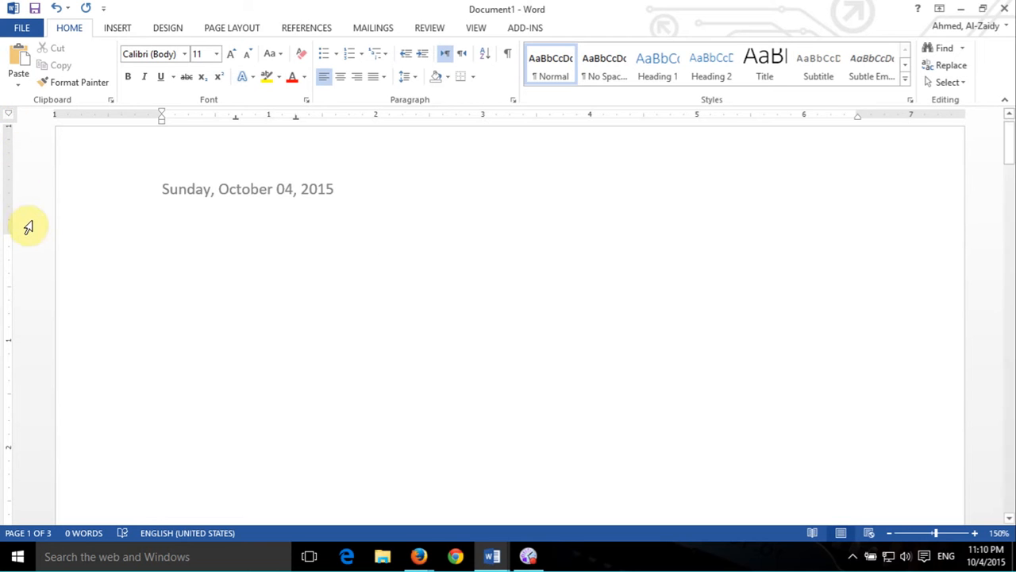
{"action": "left_click", "coordinate": [10, 112]}
{"action": "left_click", "coordinate": [10, 115]}
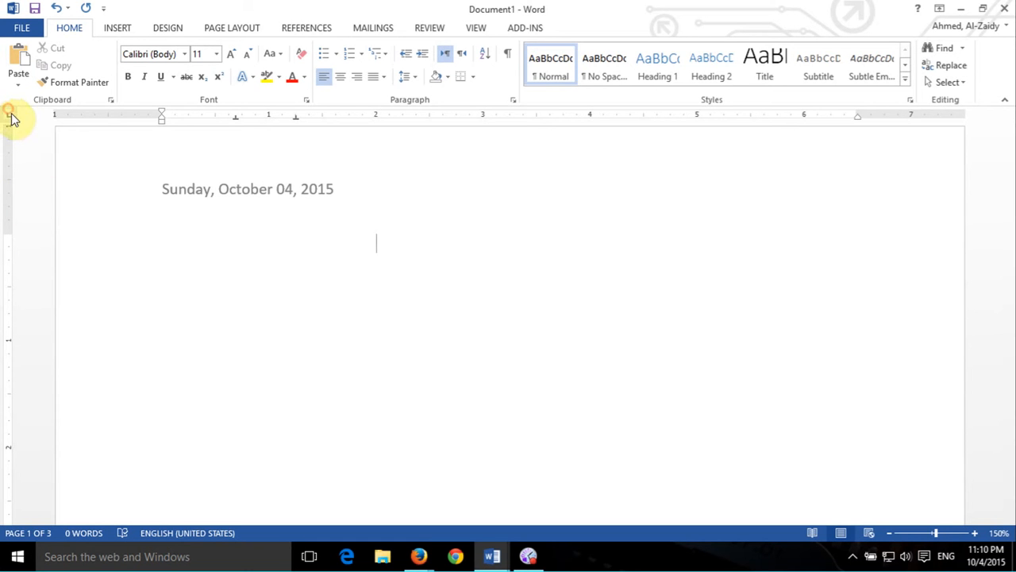
{"action": "left_click", "coordinate": [431, 268]}
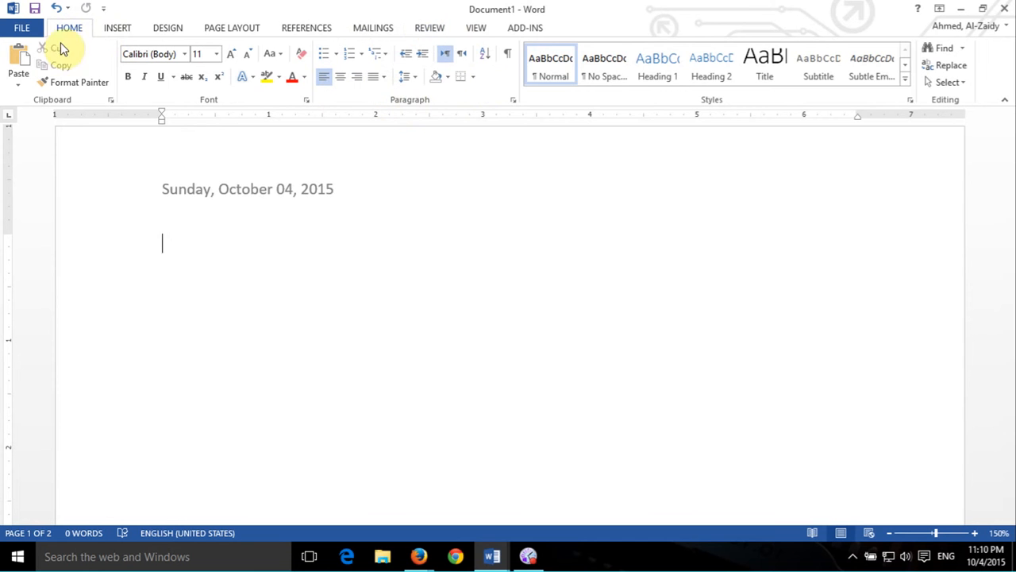
Step: In the Tabs dialog, set default stops to 4.0" and add a right-aligned 4.0" dotted-leader tab
{"action": "left_click", "coordinate": [258, 30]}
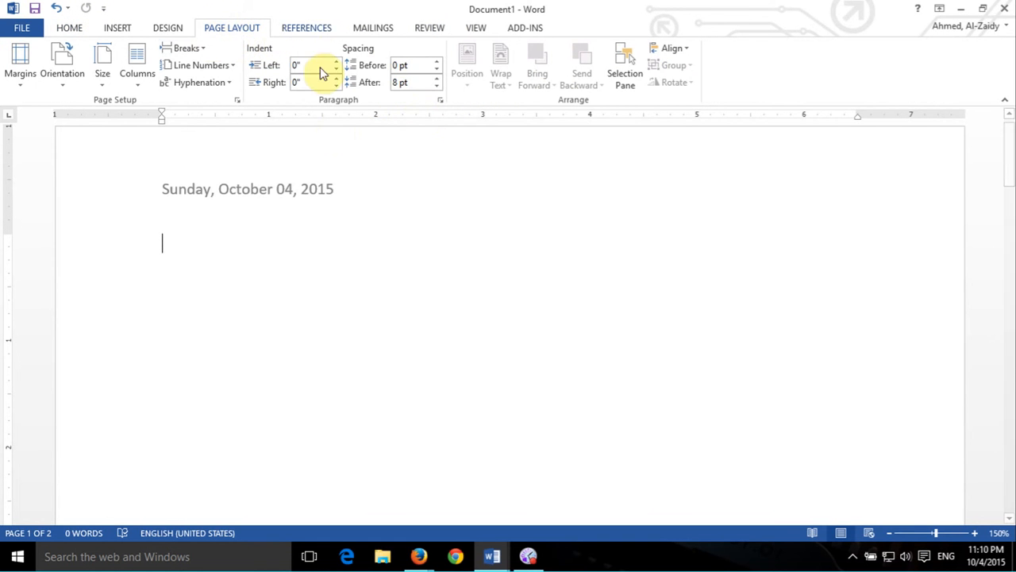
{"action": "left_click", "coordinate": [70, 28]}
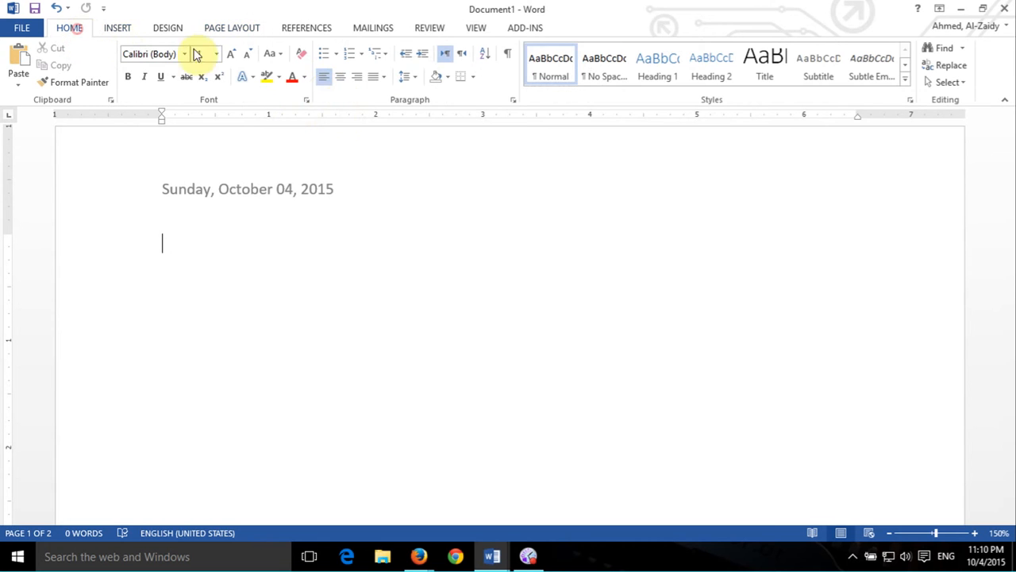
{"action": "left_click", "coordinate": [512, 104]}
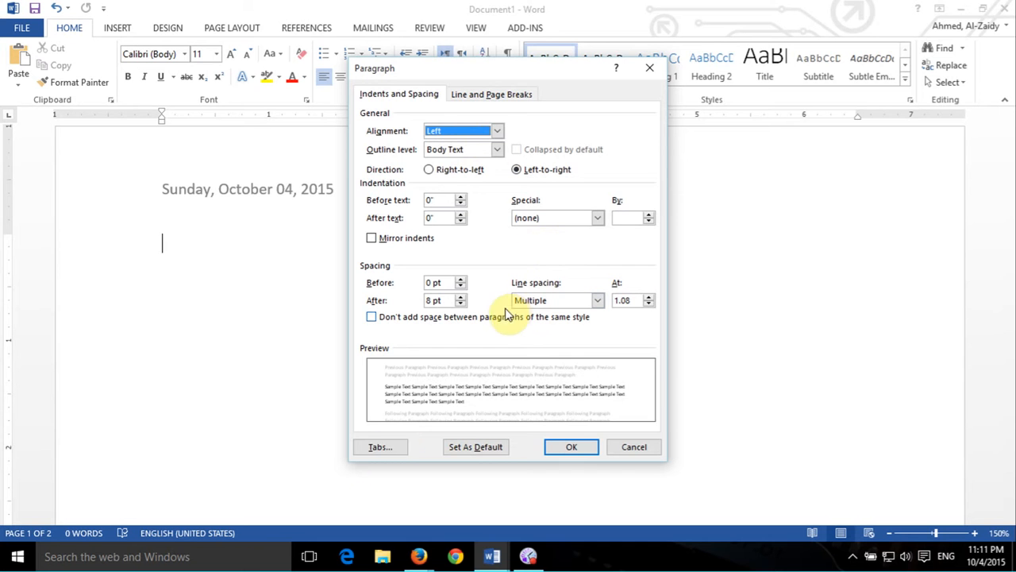
{"action": "left_click", "coordinate": [379, 447]}
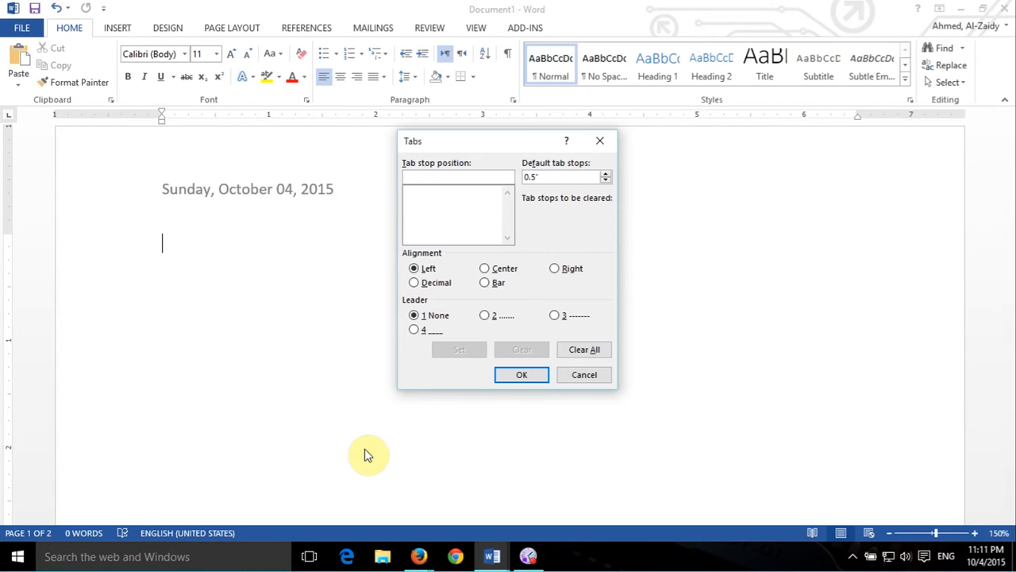
{"action": "double_click", "coordinate": [530, 176]}
{"action": "type", "text": "4.0"}
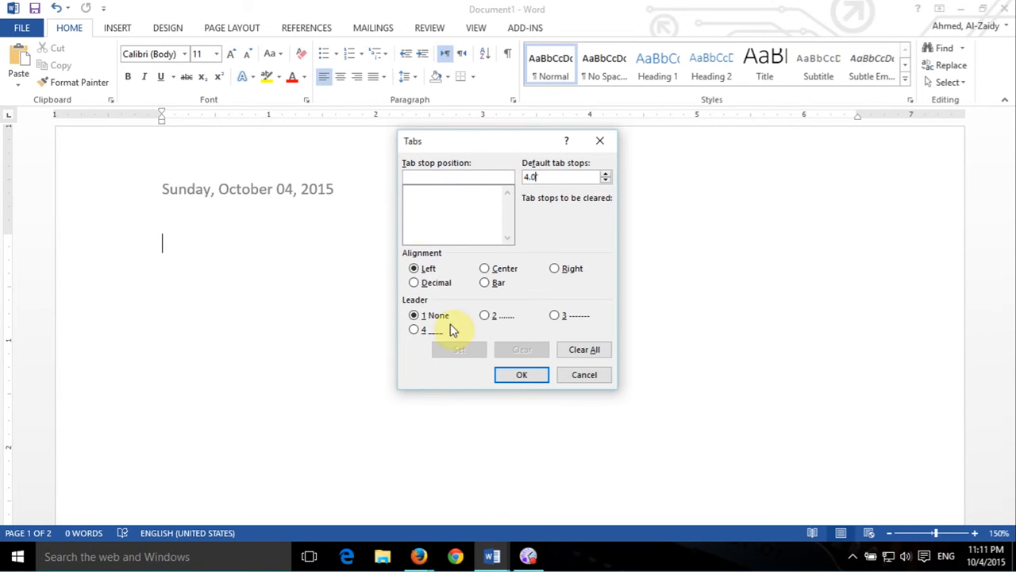
{"action": "left_click", "coordinate": [421, 179]}
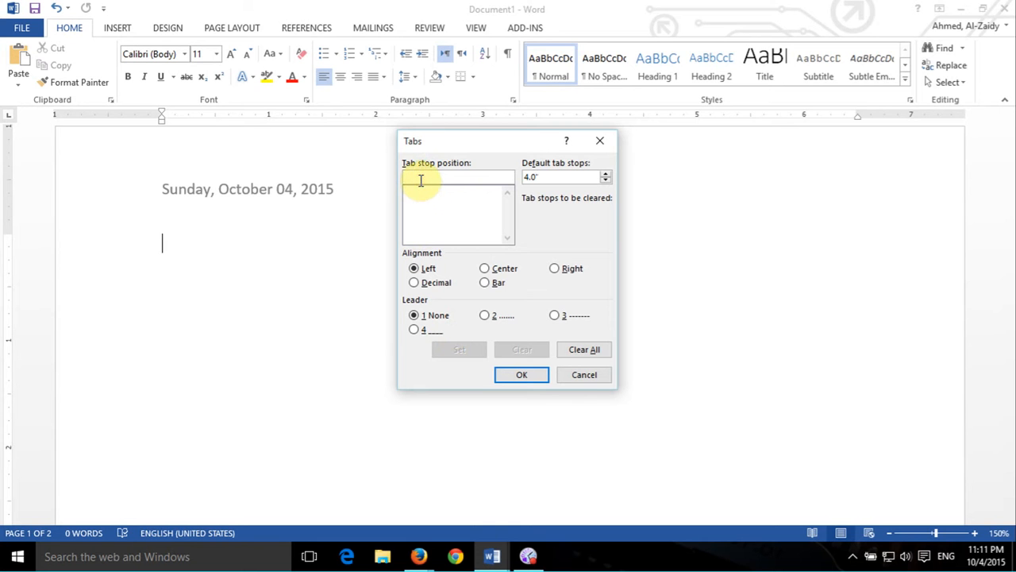
{"action": "type", "text": "4.0"}
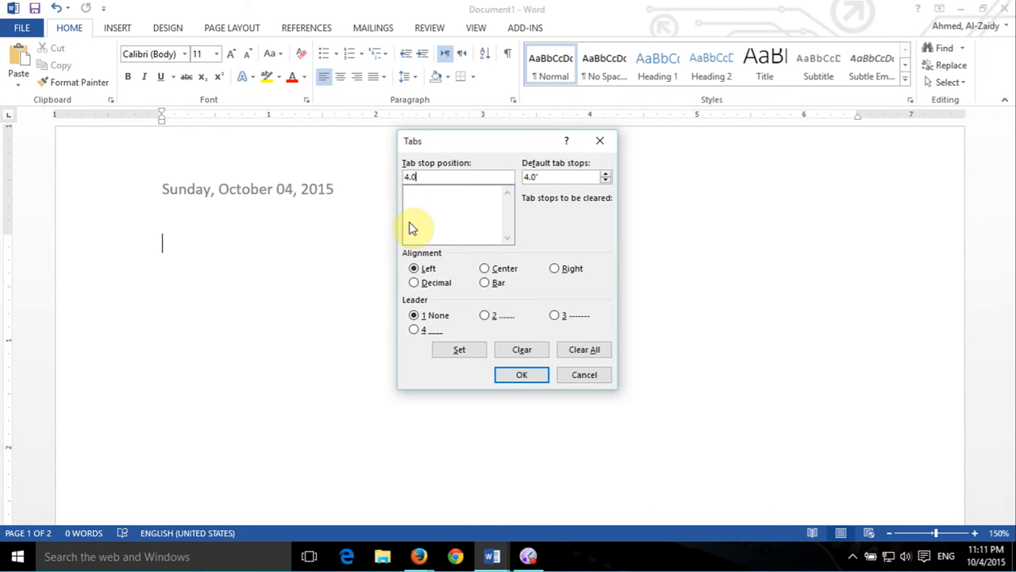
{"action": "left_click", "coordinate": [485, 315]}
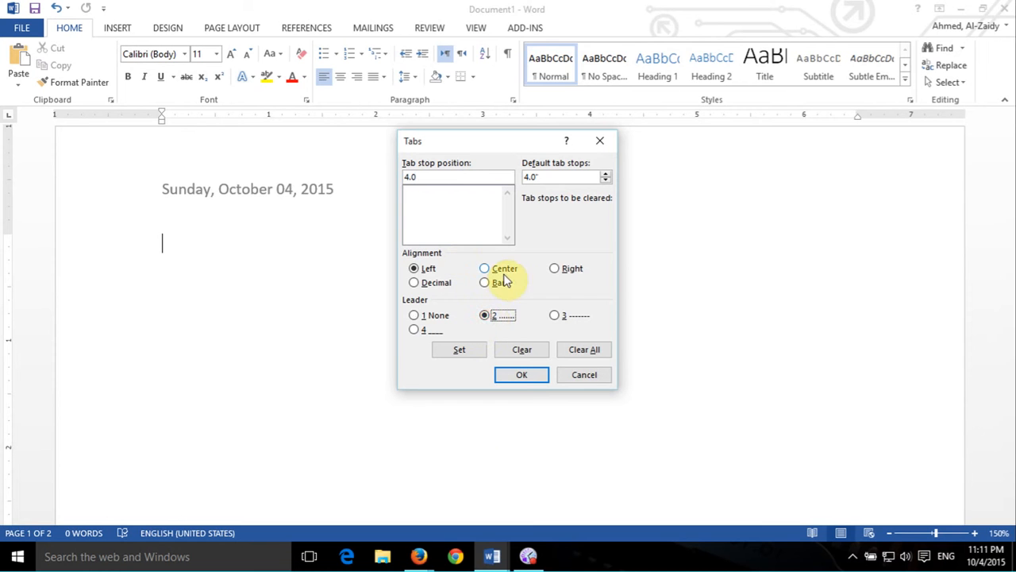
{"action": "left_click", "coordinate": [568, 270]}
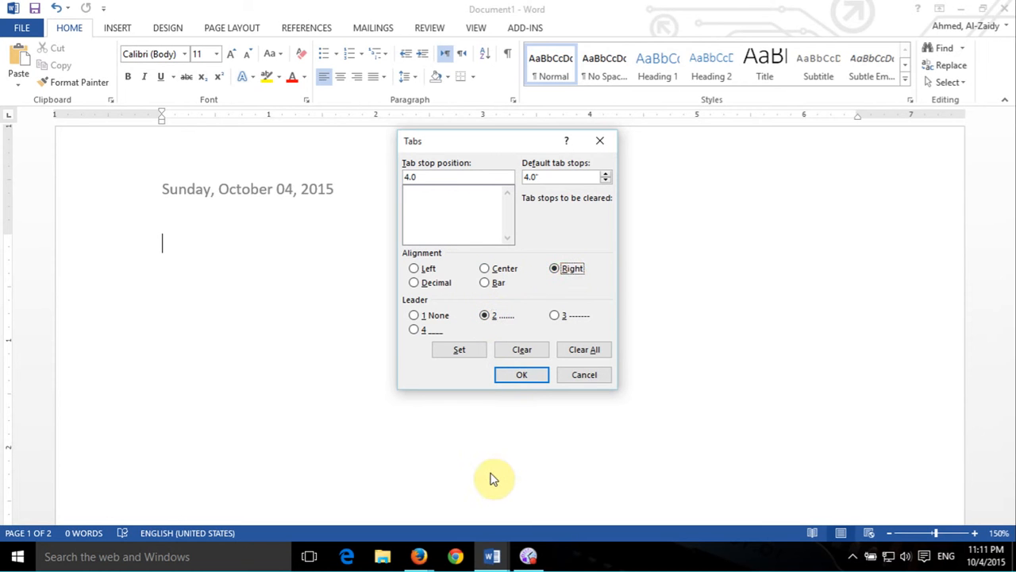
{"action": "left_click", "coordinate": [467, 352]}
{"action": "left_click", "coordinate": [530, 376]}
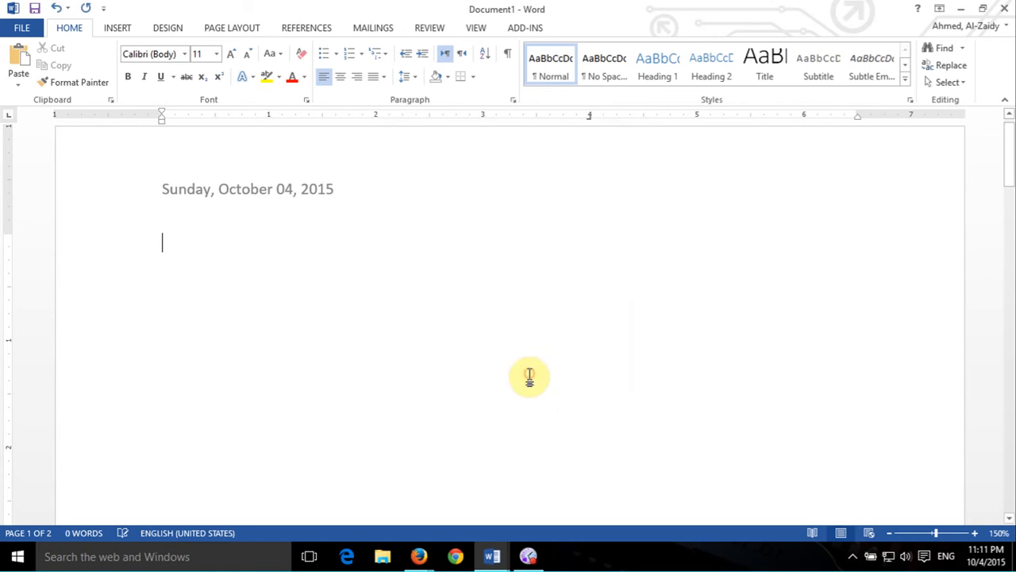
{"action": "key", "text": "Tab"}
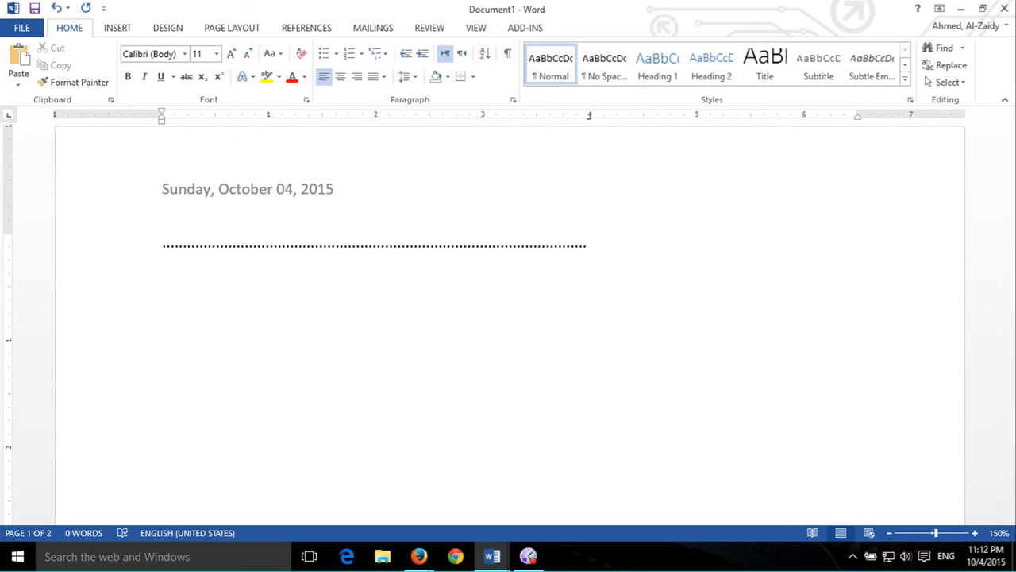
{"action": "key", "text": "alt+Tab"}
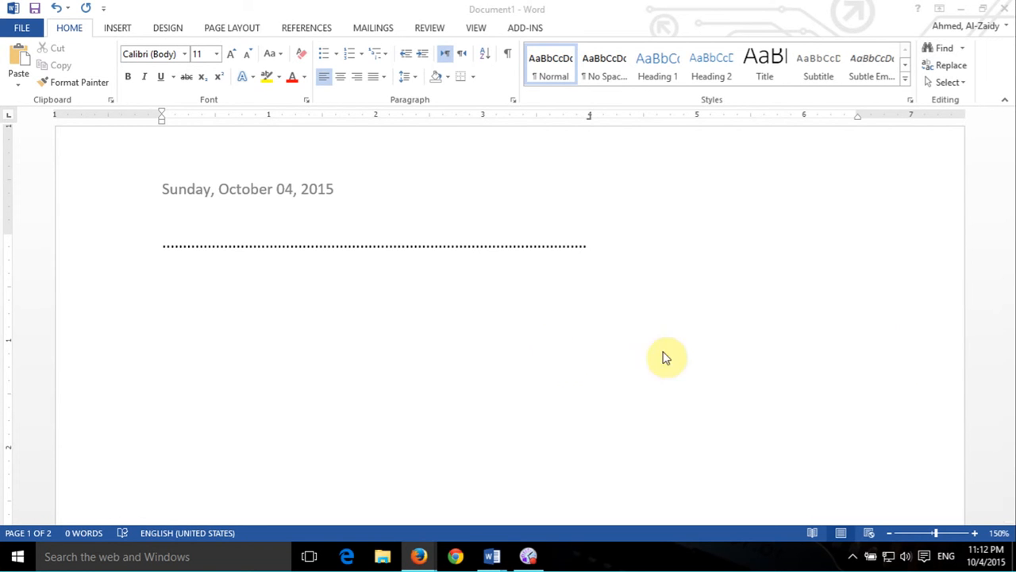
{"action": "left_click", "coordinate": [556, 359]}
{"action": "left_click", "coordinate": [633, 252]}
{"action": "left_click", "coordinate": [70, 266]}
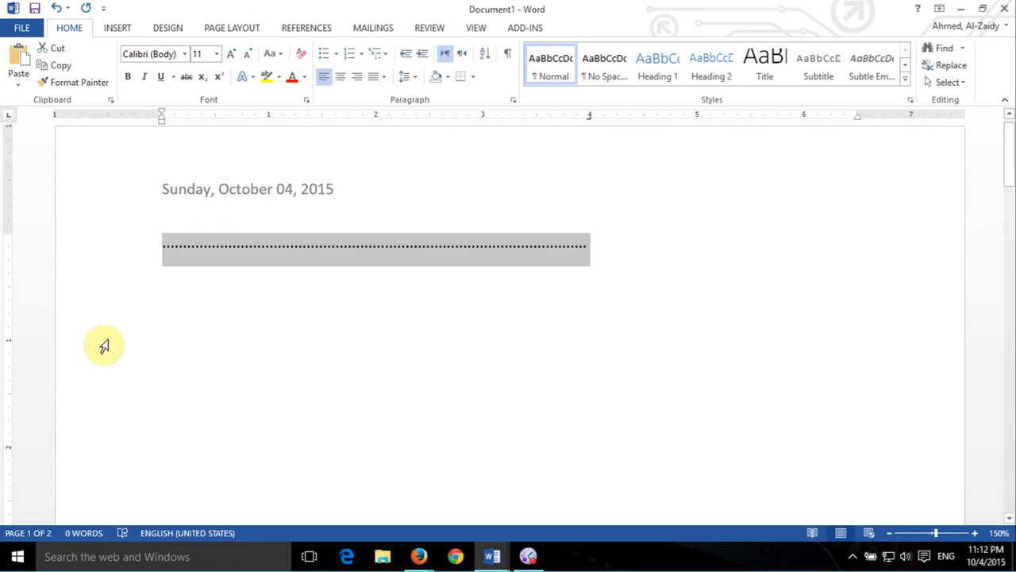
{"action": "key", "text": "Delete"}
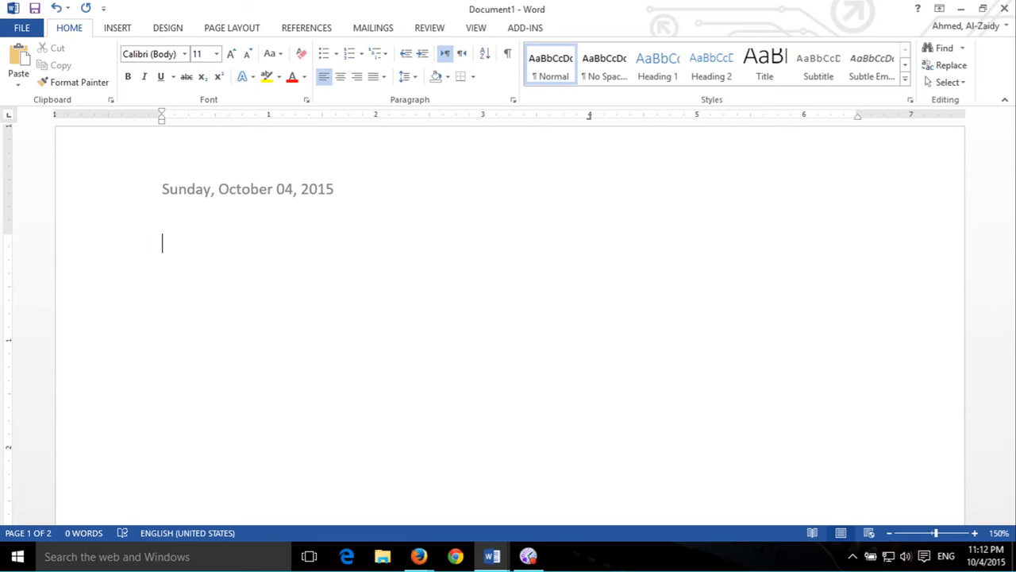
{"action": "left_click", "coordinate": [413, 79]}
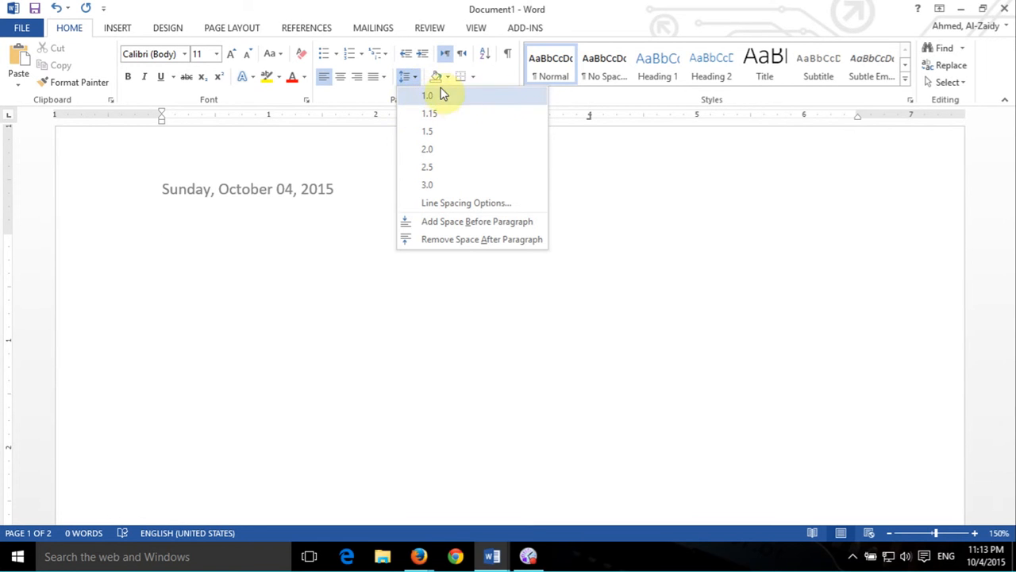
{"action": "left_click", "coordinate": [459, 152]}
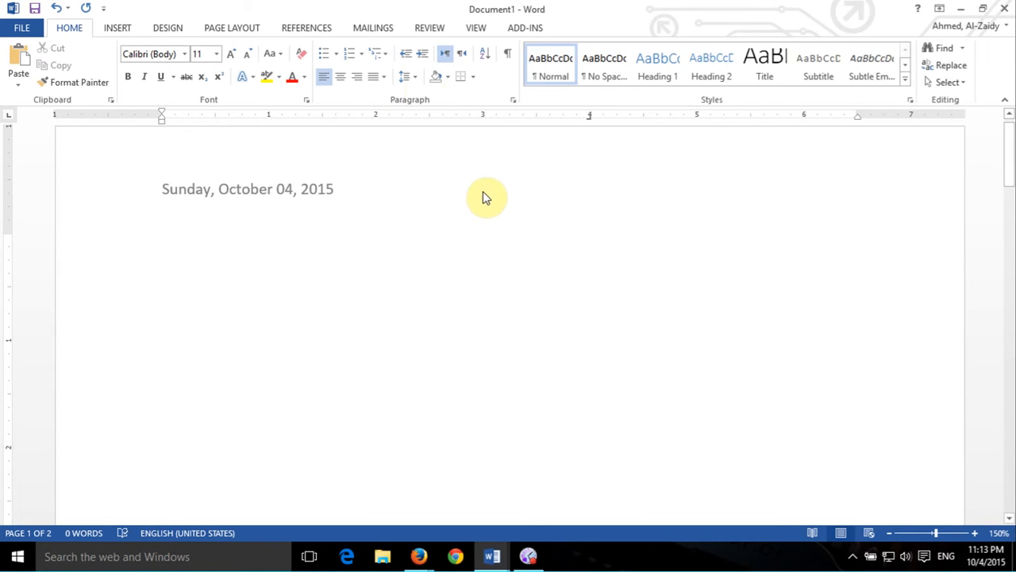
{"action": "left_click", "coordinate": [410, 80]}
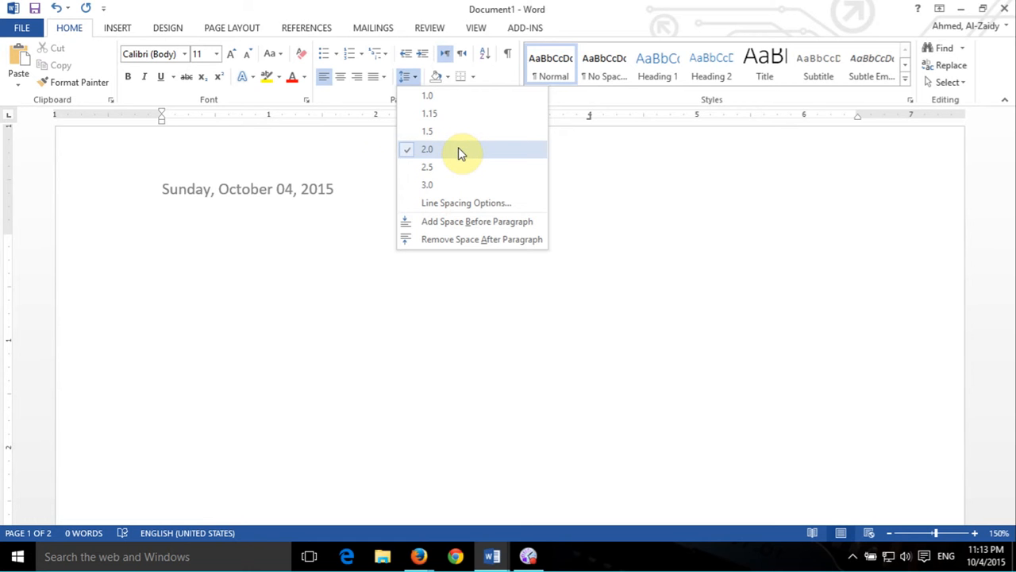
{"action": "left_click", "coordinate": [458, 150]}
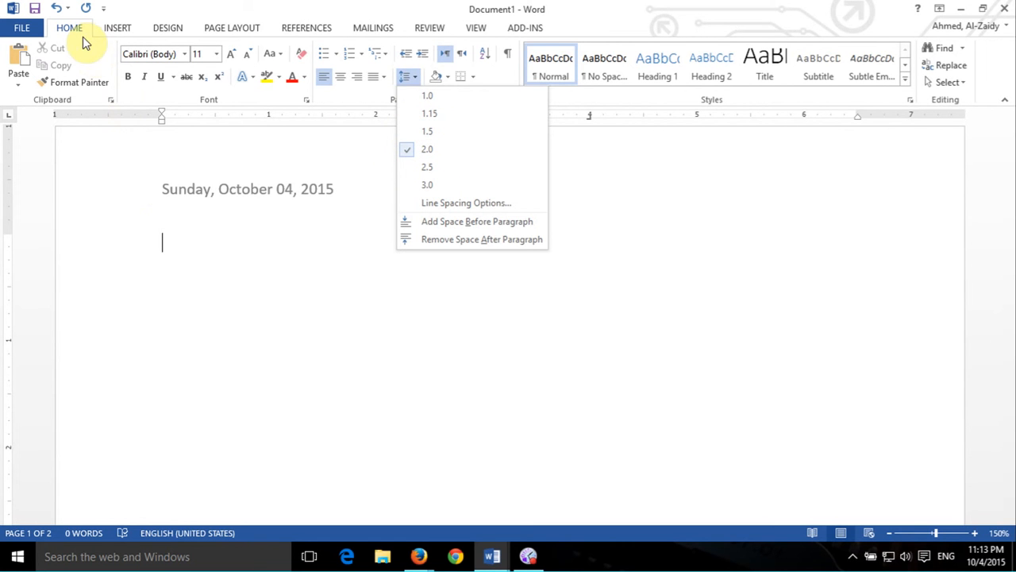
{"action": "left_click", "coordinate": [349, 99]}
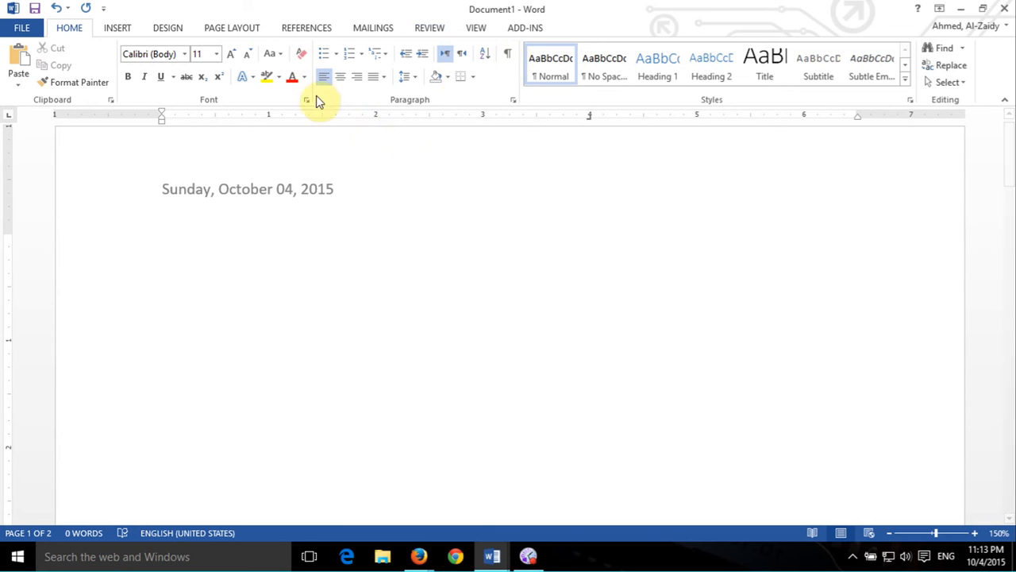
{"action": "left_click", "coordinate": [405, 82]}
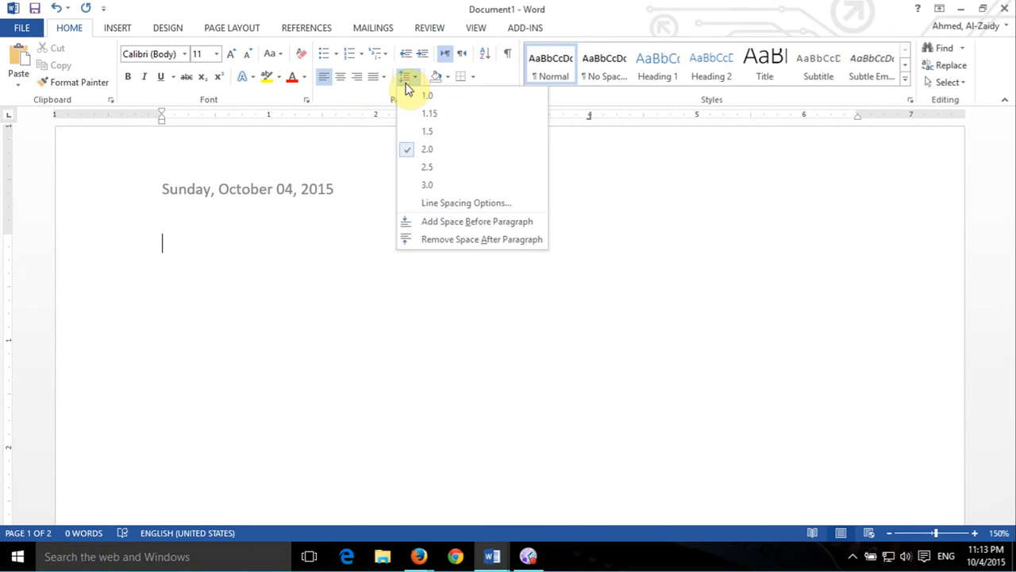
{"action": "left_click", "coordinate": [438, 153]}
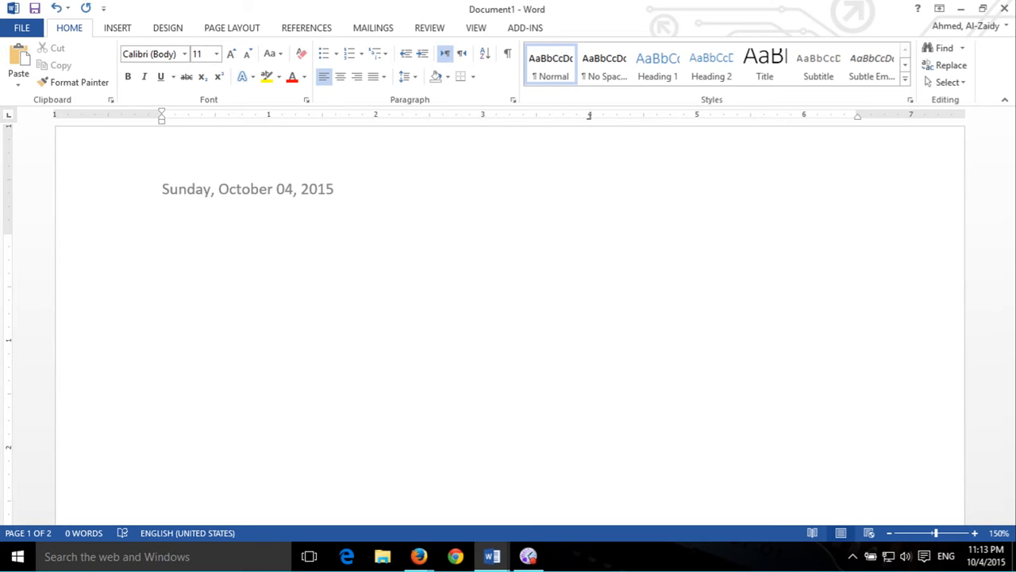
{"action": "key", "text": "alt+Tab"}
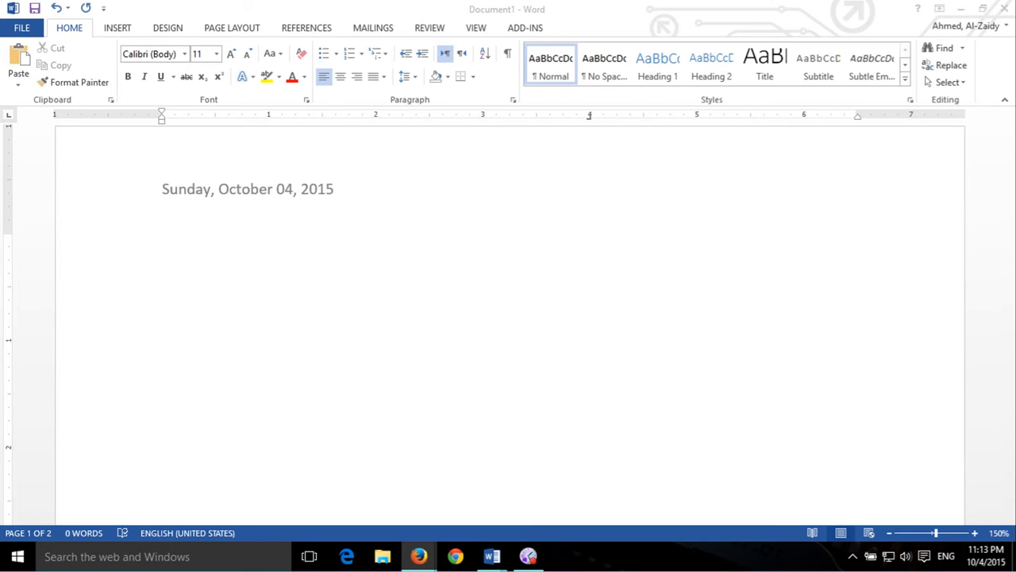
Step: Put the cursor below the date and pick Bright Green as the highlight colour
{"action": "left_click", "coordinate": [275, 301]}
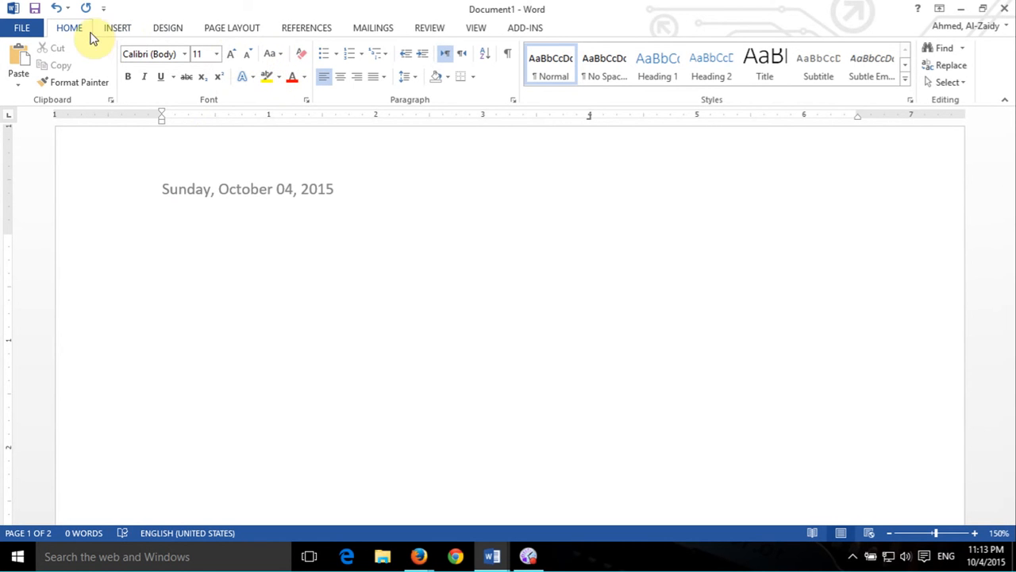
{"action": "left_click", "coordinate": [277, 78]}
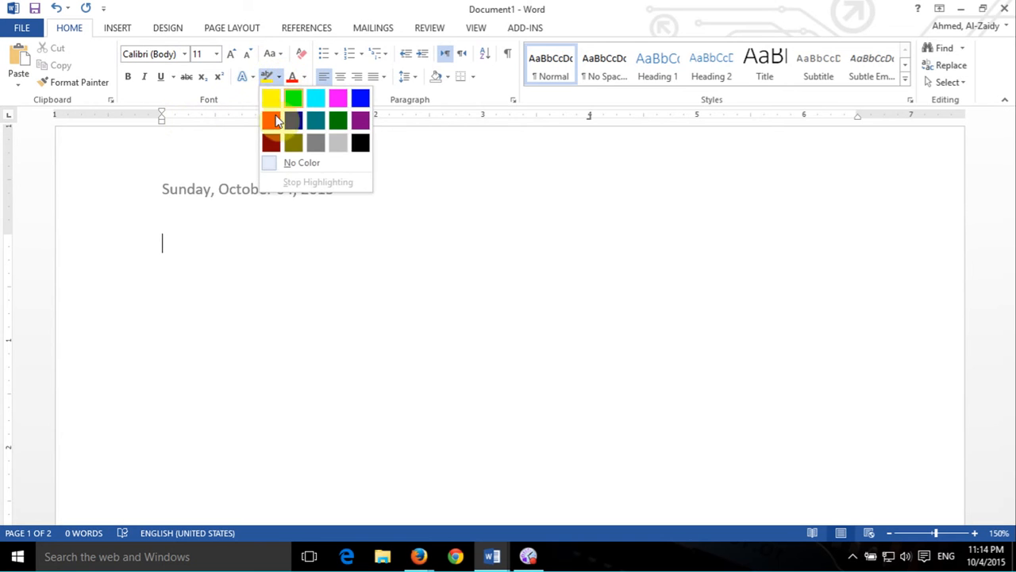
{"action": "left_click", "coordinate": [294, 97]}
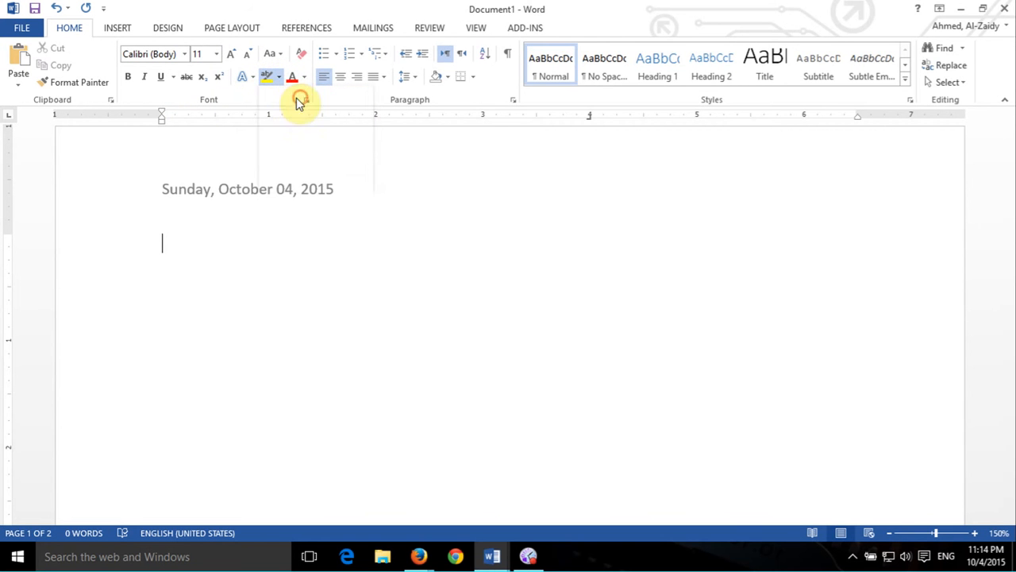
Step: Type the person's full name on the line below the date and switch on the highlighter
{"action": "left_click", "coordinate": [162, 238]}
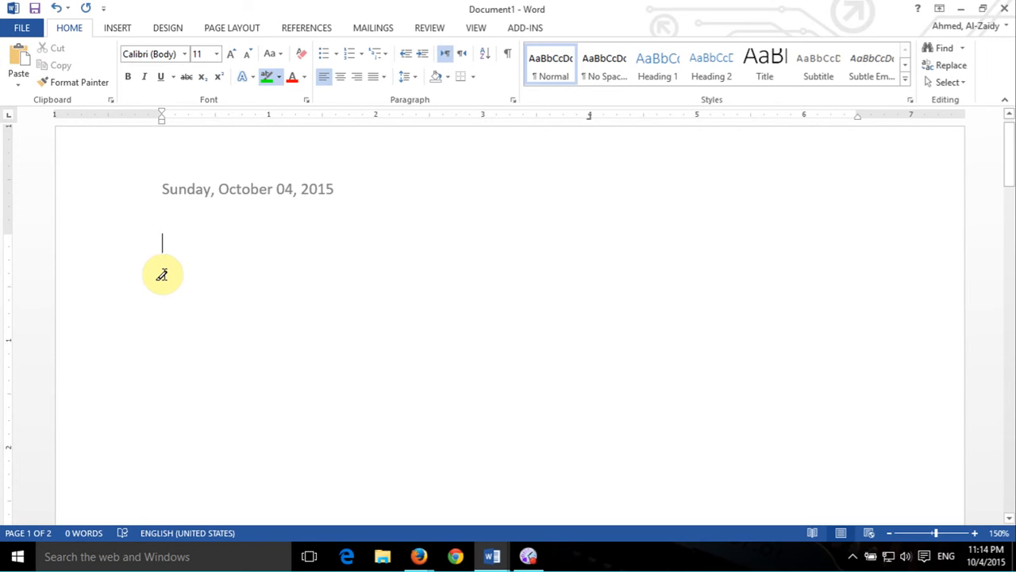
{"action": "type", "text": "Ahmed AZI"}
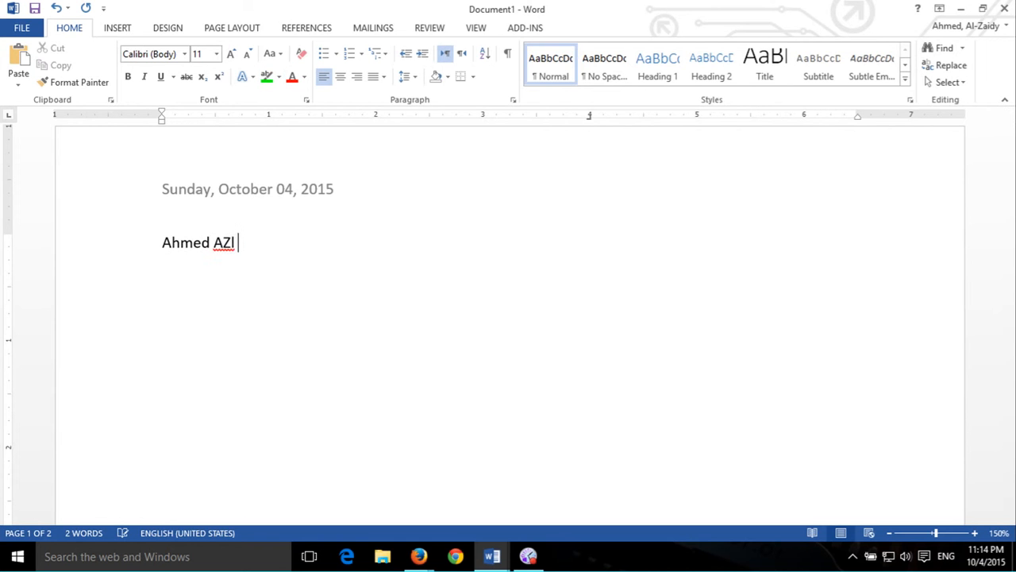
{"action": "key", "text": "BackSpace"}
{"action": "key", "text": "BackSpace"}
{"action": "type", "text": "l ZAidy"}
{"action": "key", "text": "BackSpace"}
{"action": "key", "text": "BackSpace"}
{"action": "key", "text": "BackSpace"}
{"action": "key", "text": "BackSpace"}
{"action": "type", "text": "aidy"}
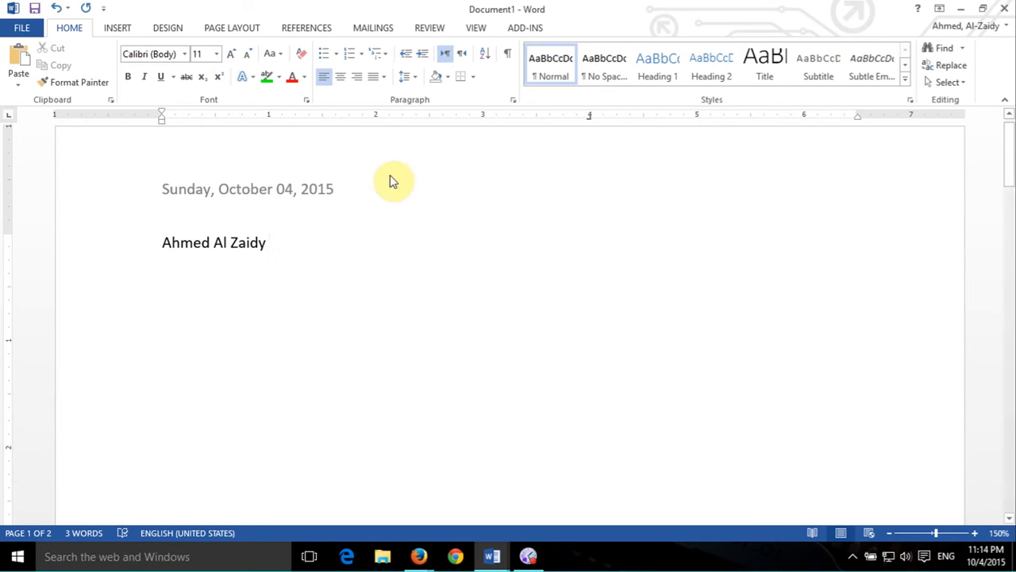
{"action": "left_click", "coordinate": [265, 77]}
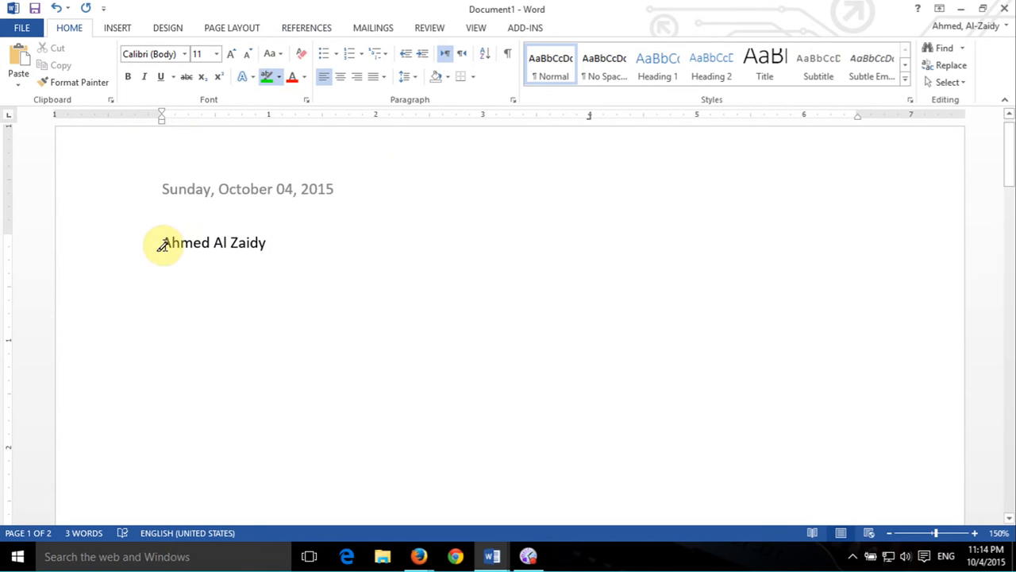
{"action": "left_click_drag", "start_coordinate": [163, 243], "coordinate": [262, 245]}
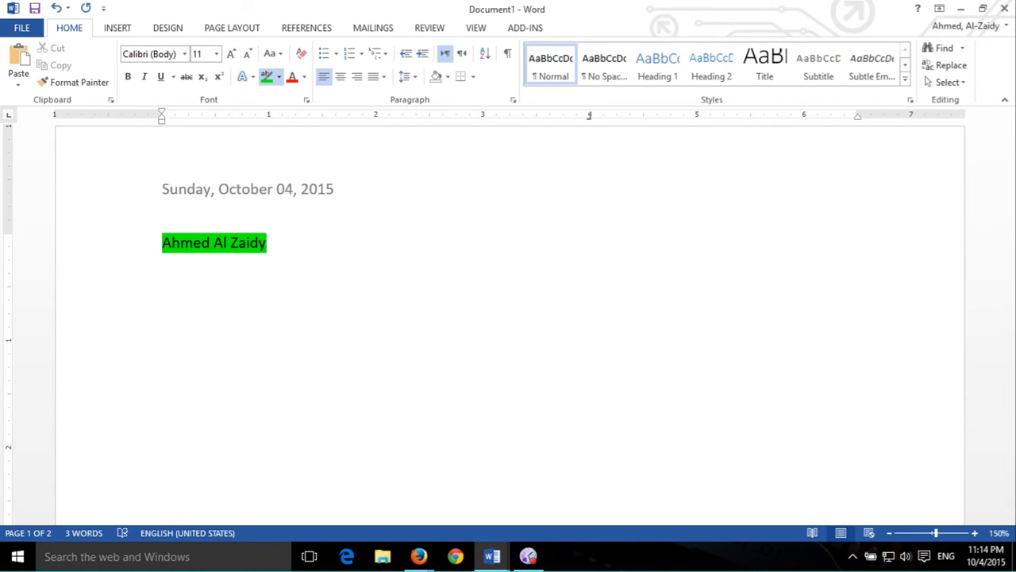
{"action": "key", "text": "alt+Tab"}
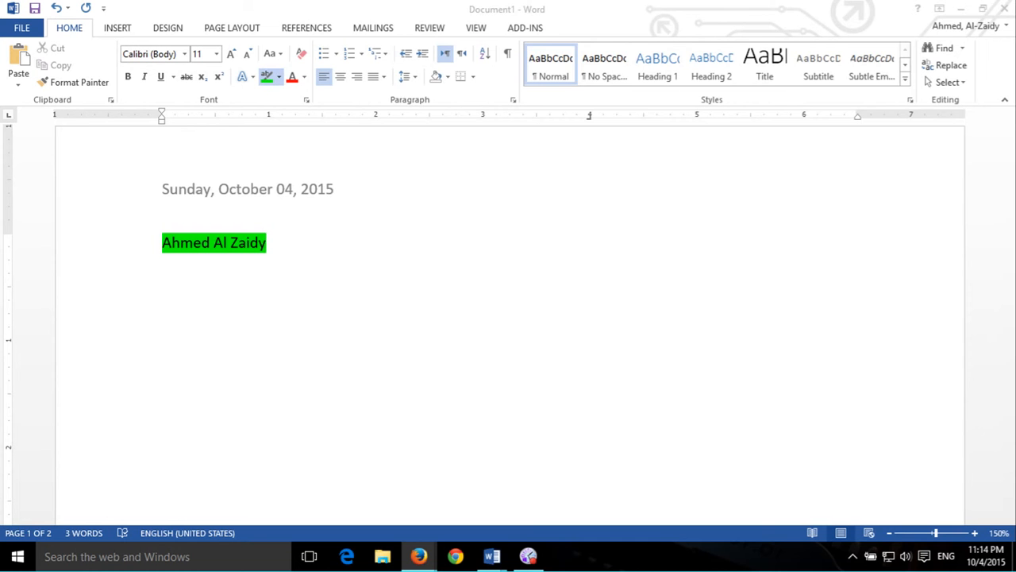
{"action": "double_click", "coordinate": [184, 243]}
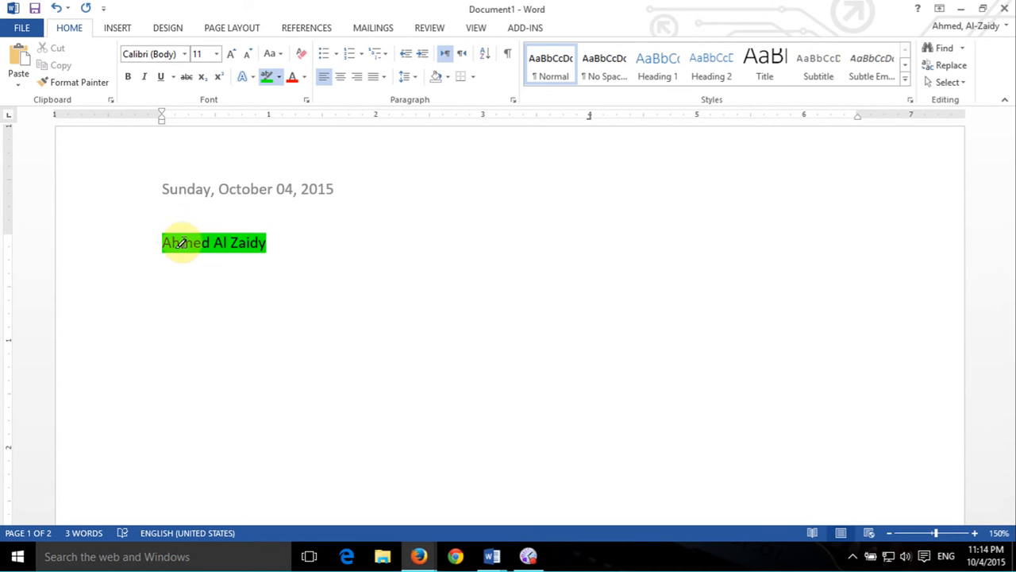
{"action": "double_click", "coordinate": [220, 243]}
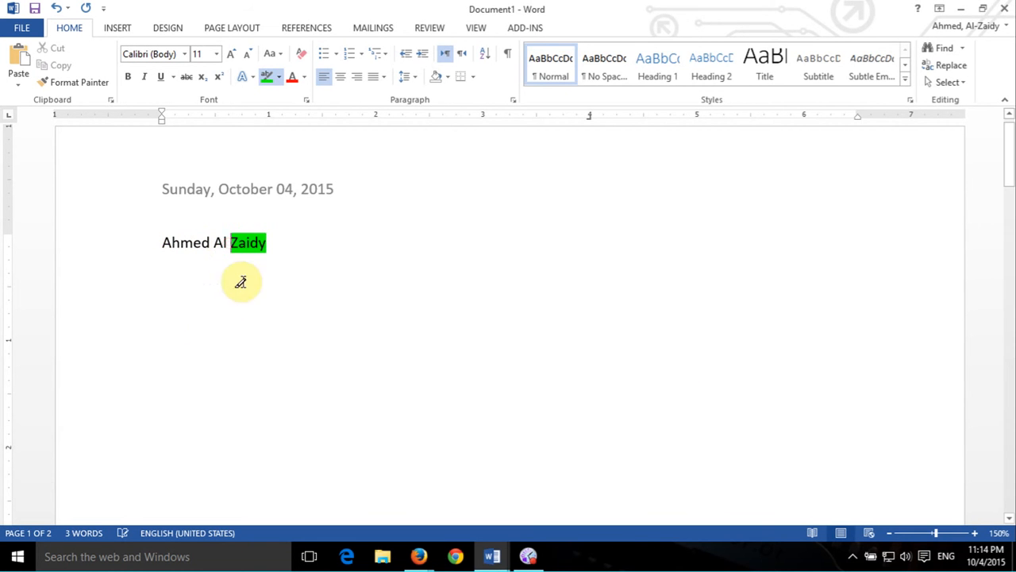
{"action": "left_click_drag", "start_coordinate": [230, 242], "coordinate": [275, 243]}
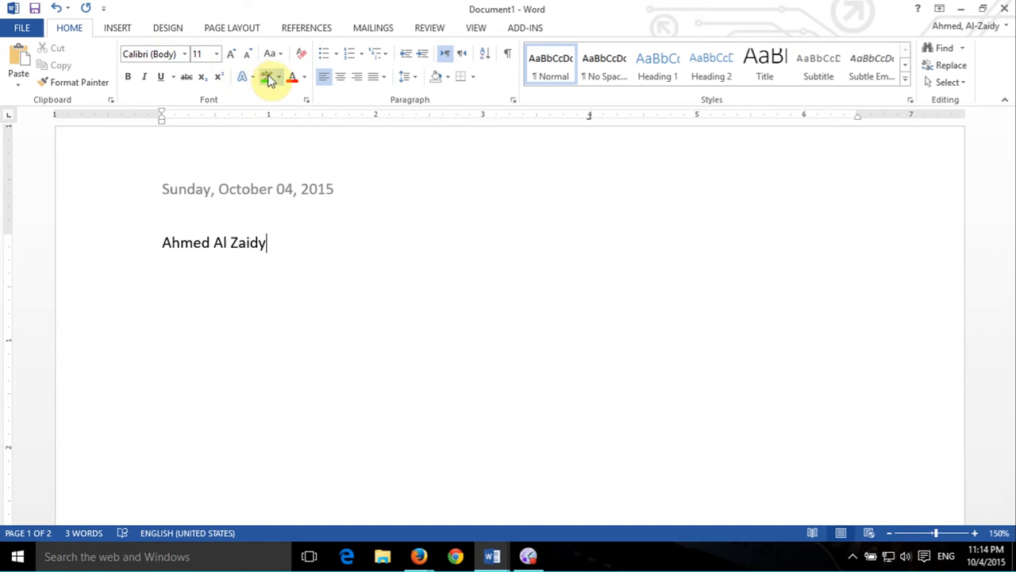
{"action": "double_click", "coordinate": [186, 242]}
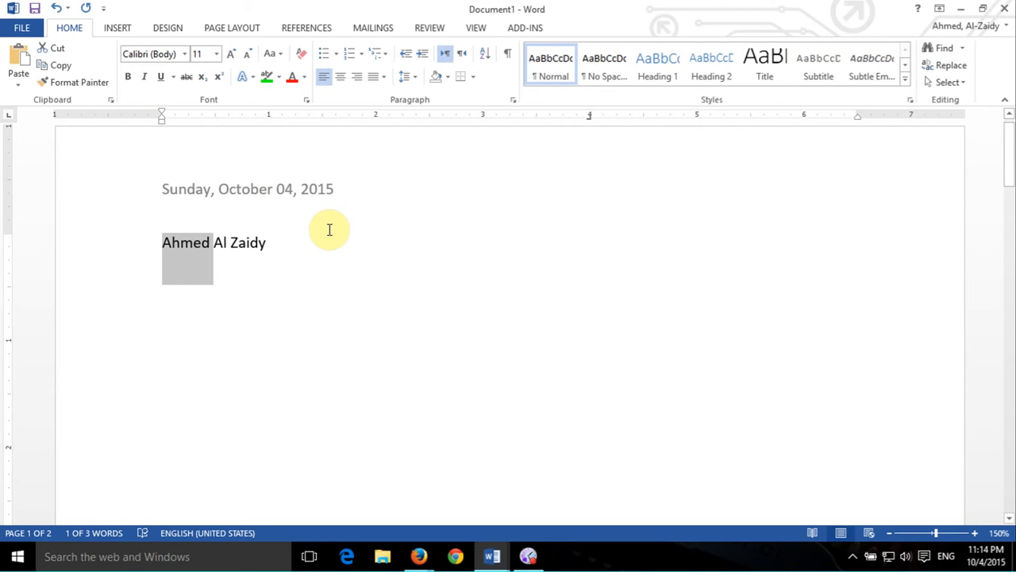
{"action": "left_click", "coordinate": [127, 79]}
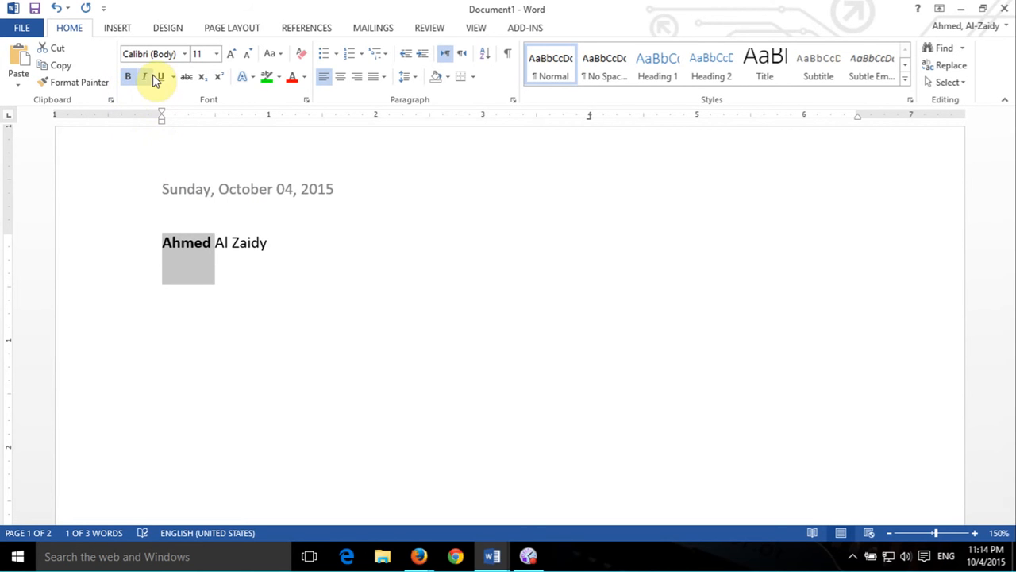
{"action": "left_click", "coordinate": [145, 77]}
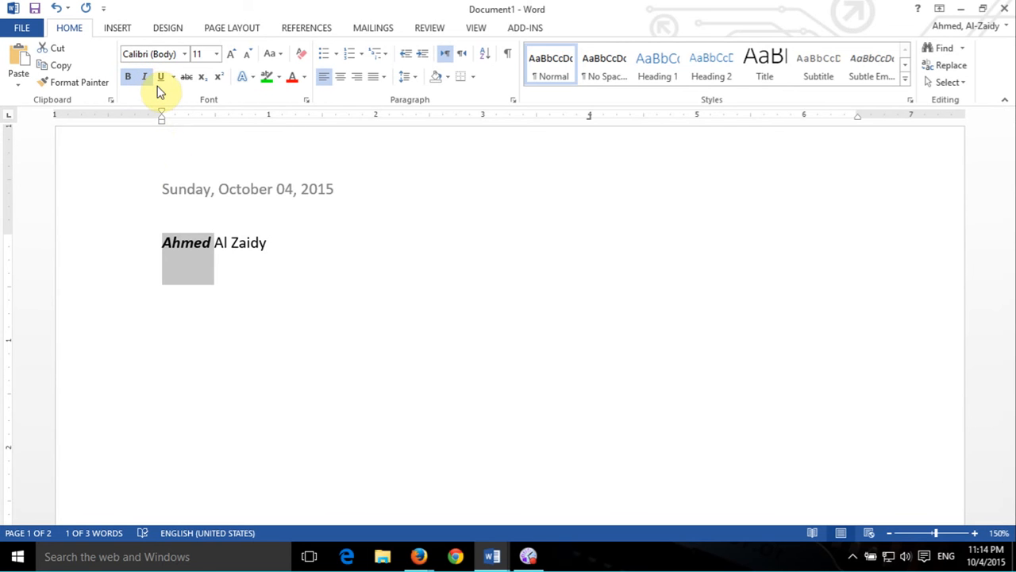
{"action": "left_click", "coordinate": [160, 77]}
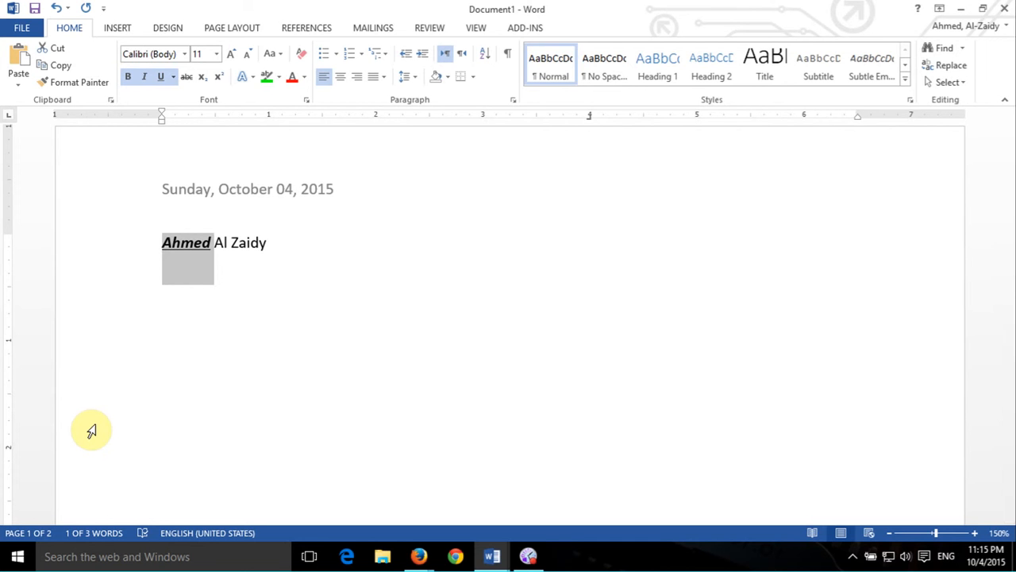
{"action": "key", "text": "ctrl+b"}
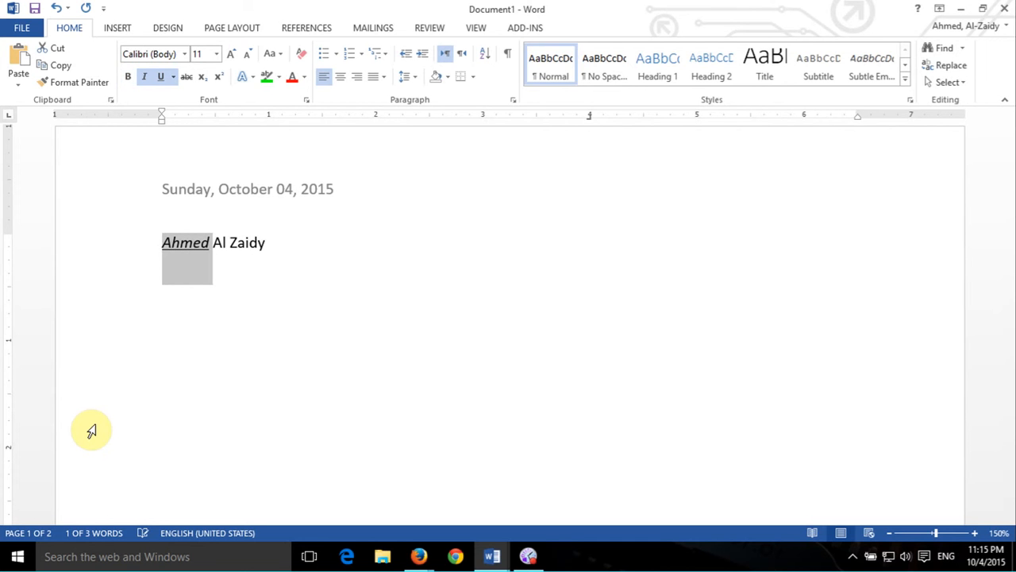
{"action": "key", "text": "ctrl+i"}
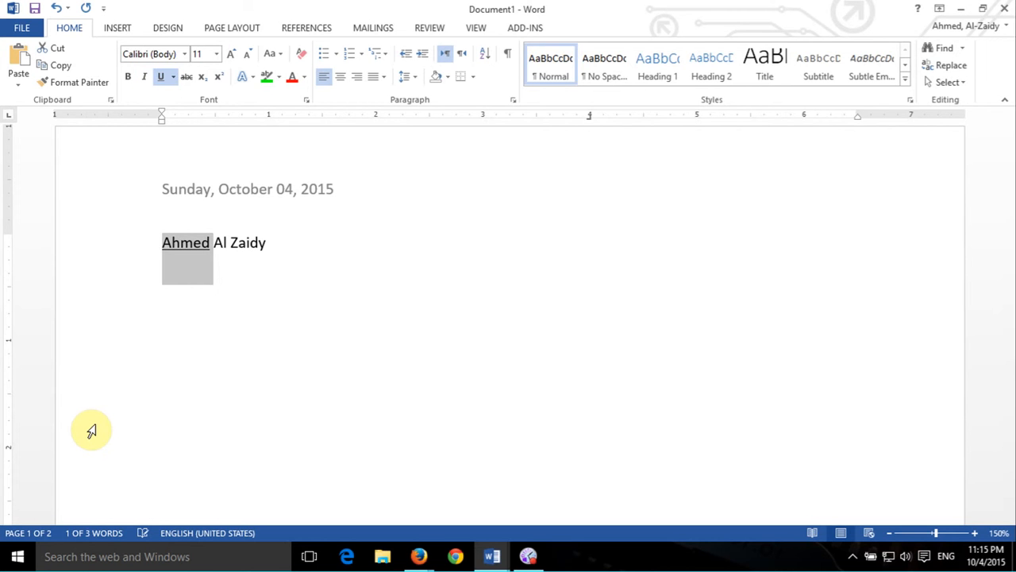
{"action": "key", "text": "ctrl+u"}
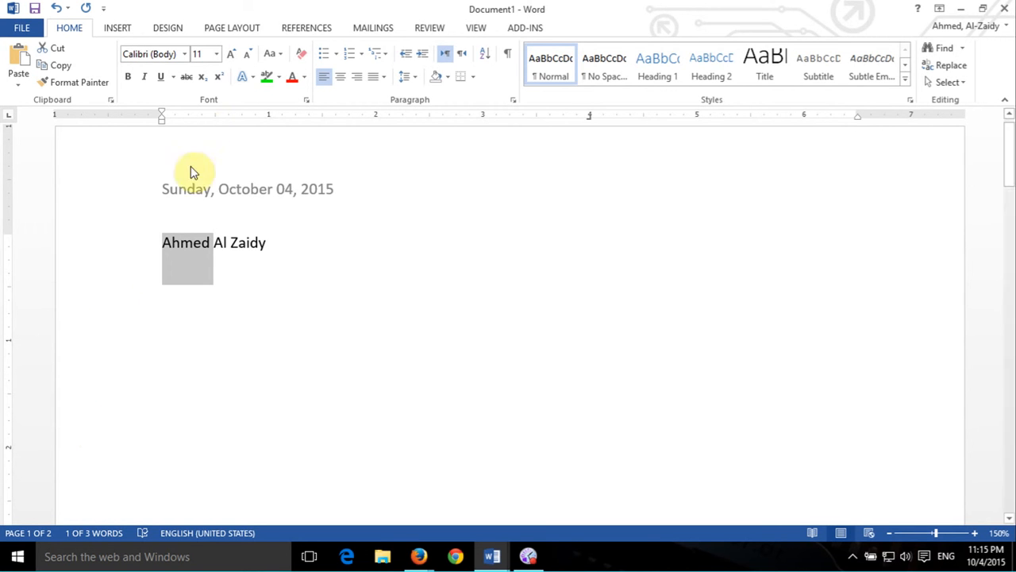
Step: Strike through the first word of the name, trying and reverting subscript and superscript
{"action": "left_click", "coordinate": [185, 76]}
{"action": "left_click", "coordinate": [203, 80]}
{"action": "left_click", "coordinate": [201, 80]}
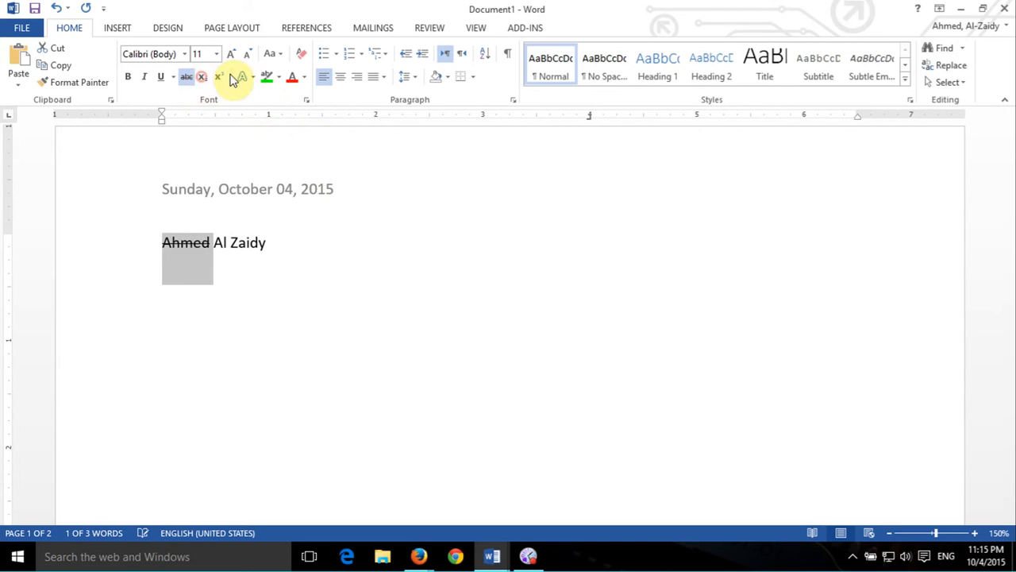
{"action": "left_click", "coordinate": [221, 80]}
{"action": "left_click", "coordinate": [222, 79]}
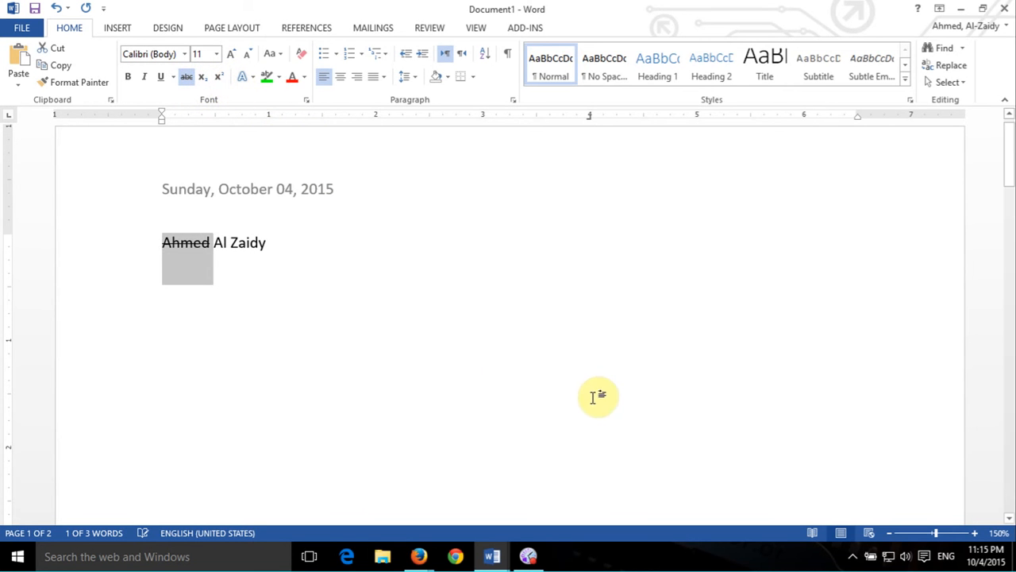
{"action": "key", "text": "alt+Tab"}
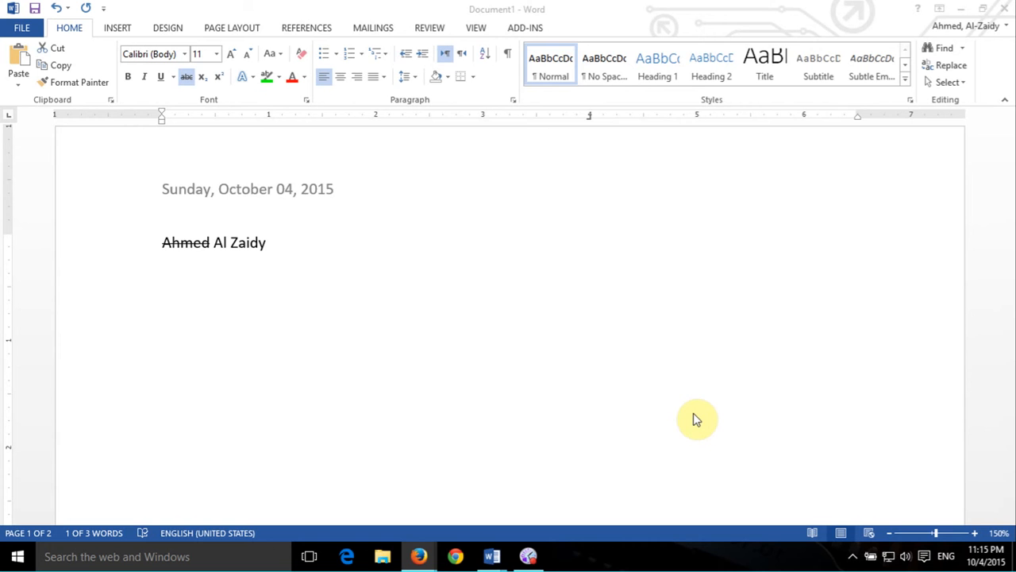
{"action": "left_click", "coordinate": [429, 312]}
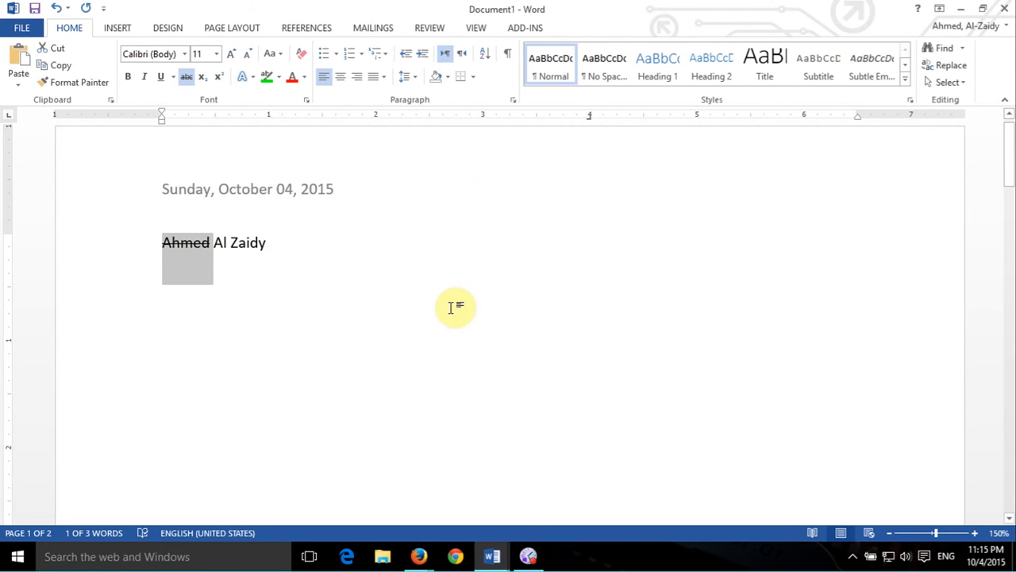
Step: Copy the first word's strikethrough onto the rest of the name with Format Painter
{"action": "left_click", "coordinate": [192, 243]}
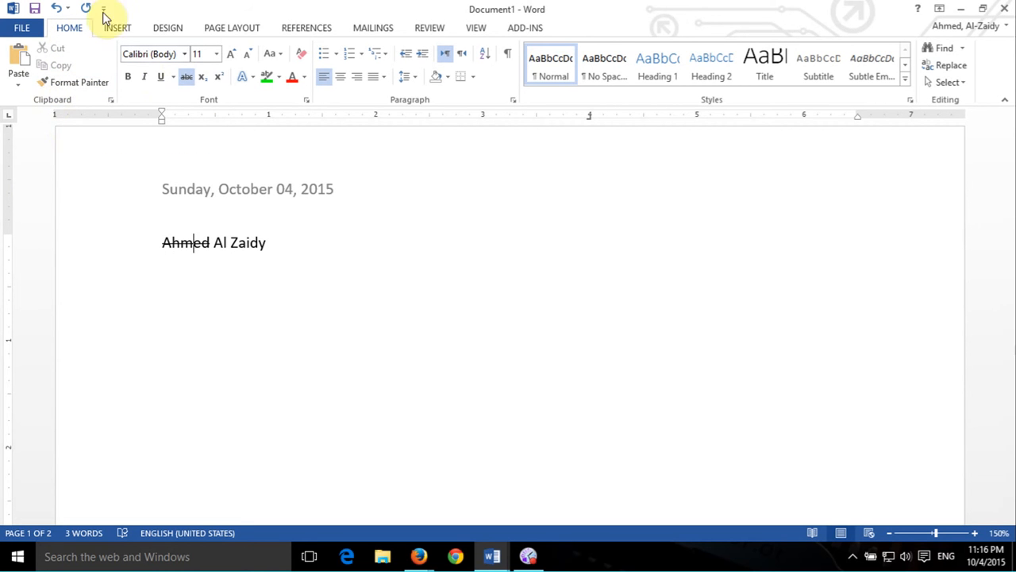
{"action": "left_click", "coordinate": [87, 82]}
{"action": "left_click_drag", "start_coordinate": [210, 243], "coordinate": [271, 243]}
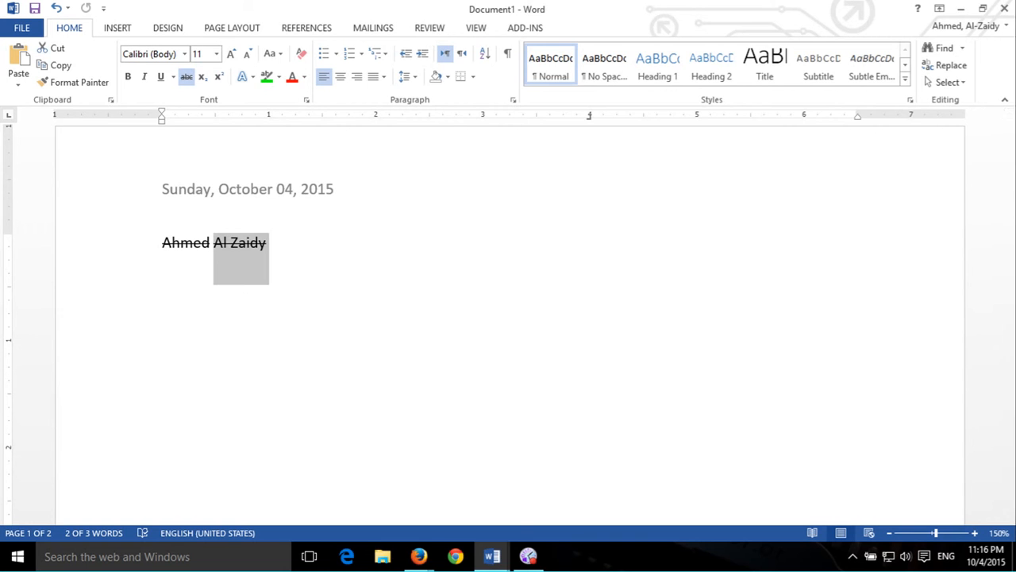
Step: Start a new empty line at the end of the struck-through name
{"action": "left_click", "coordinate": [419, 556]}
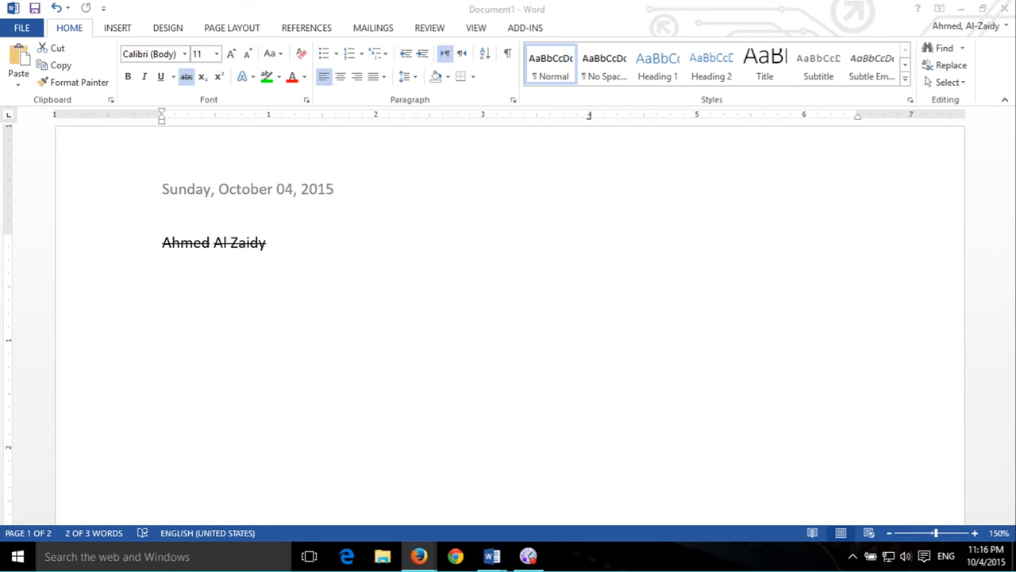
{"action": "left_click", "coordinate": [439, 247]}
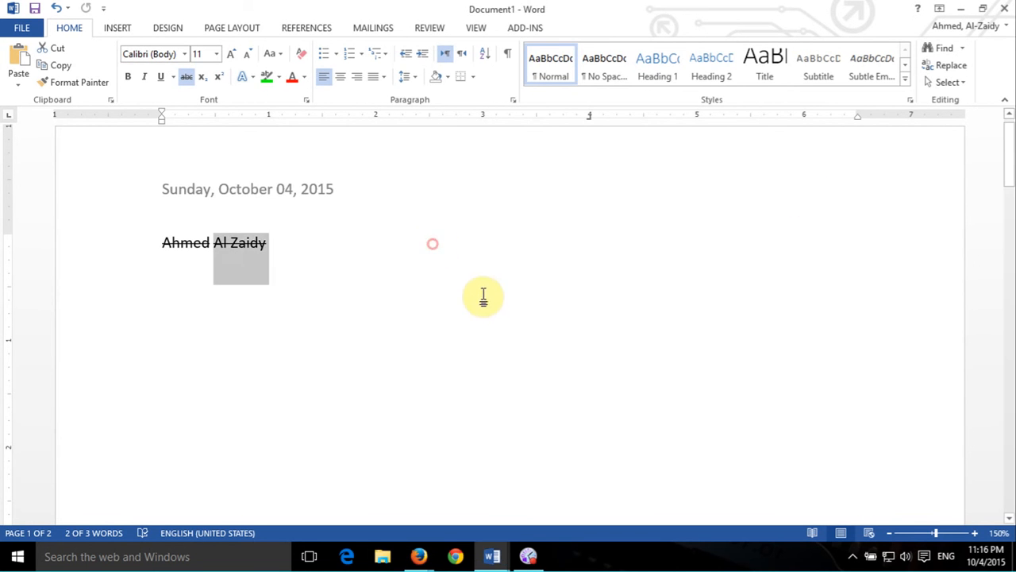
{"action": "left_click", "coordinate": [451, 272]}
{"action": "left_click", "coordinate": [276, 248]}
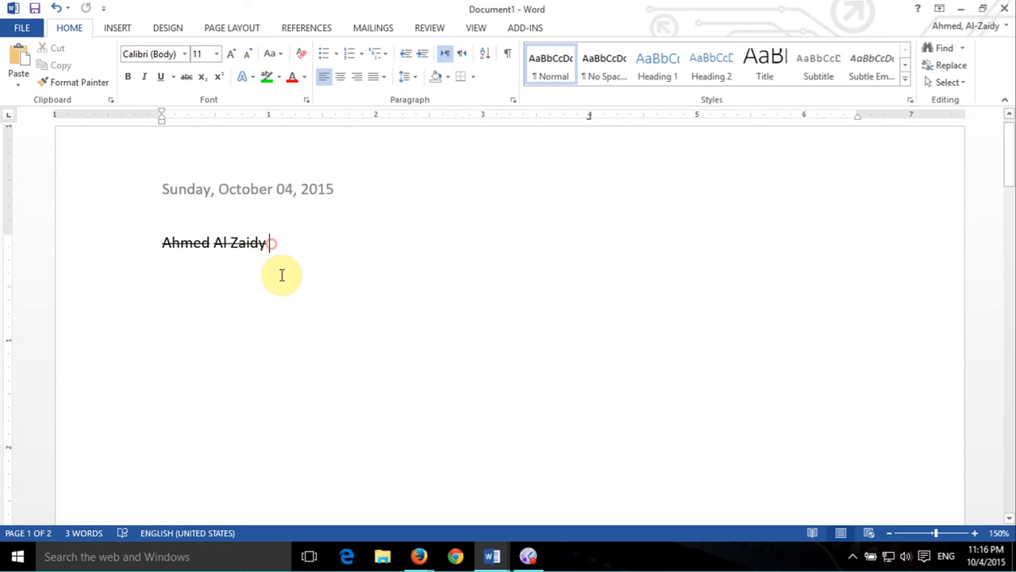
{"action": "key", "text": "Return"}
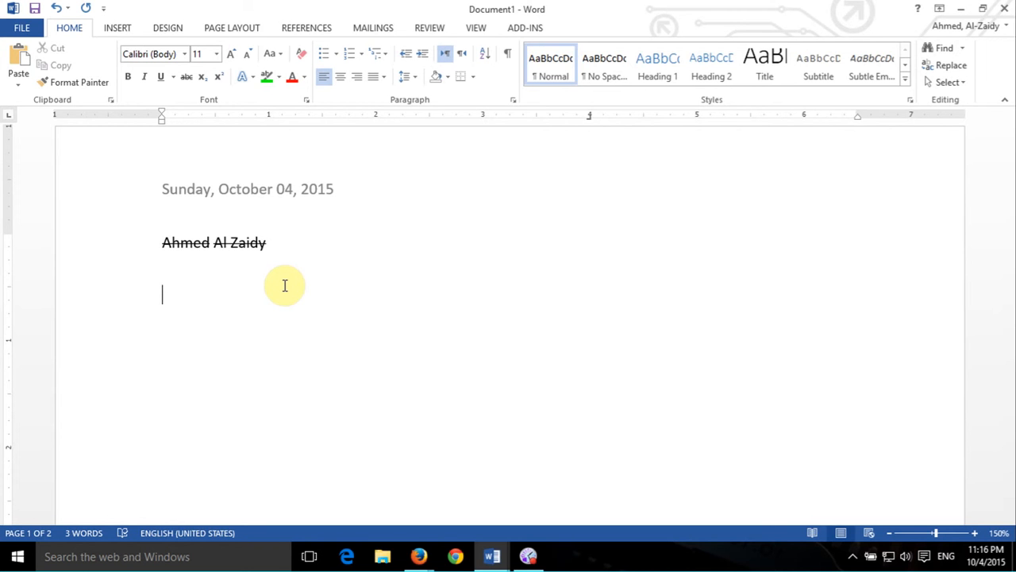
Step: Type Item 1, Item 2 and Item 3 on separate lines and make them a bulleted list
{"action": "type", "text": "Item 1 I"}
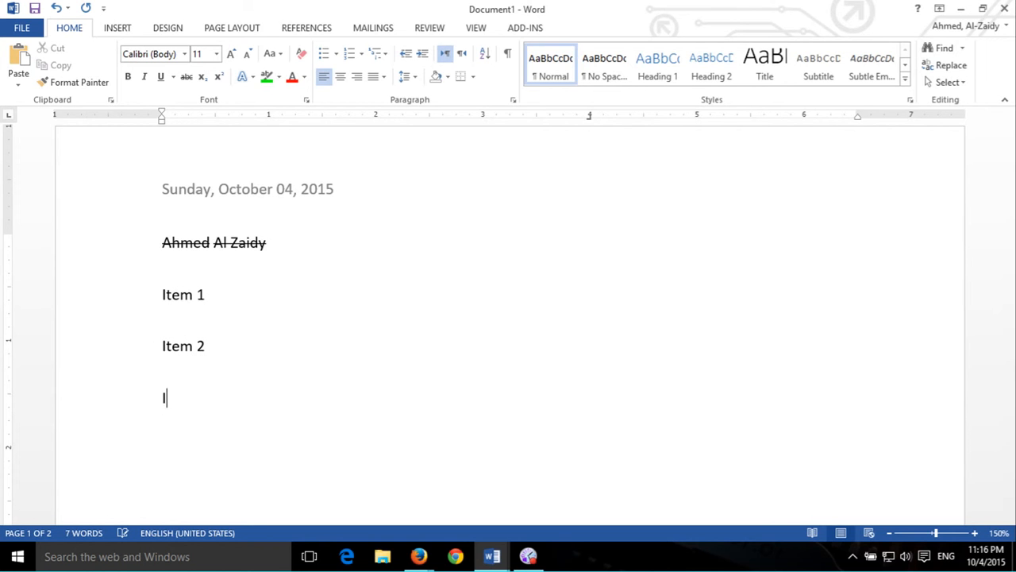
{"action": "type", "text": "tem 2 Item 3"}
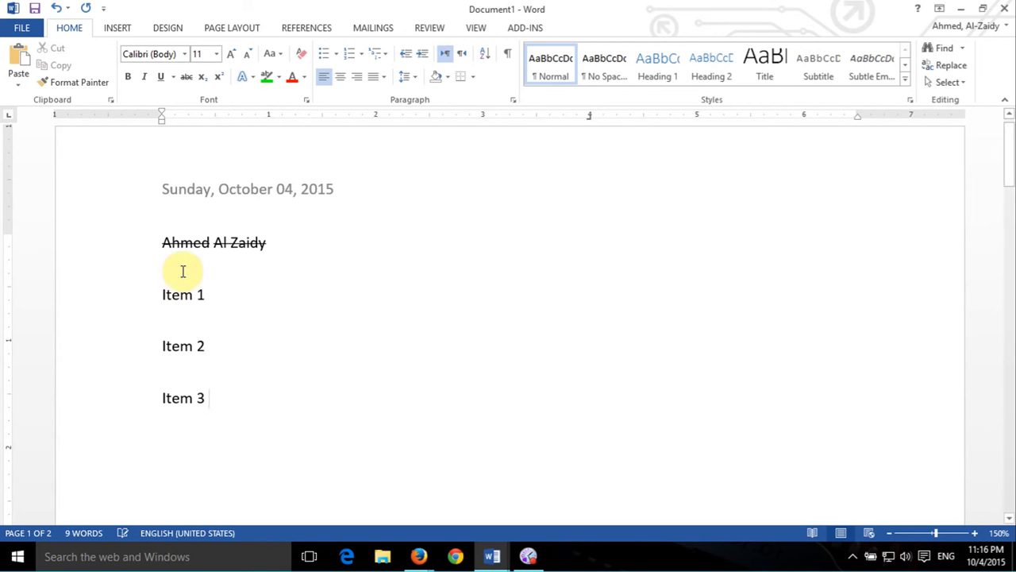
{"action": "left_click_drag", "start_coordinate": [233, 403], "coordinate": [145, 310]}
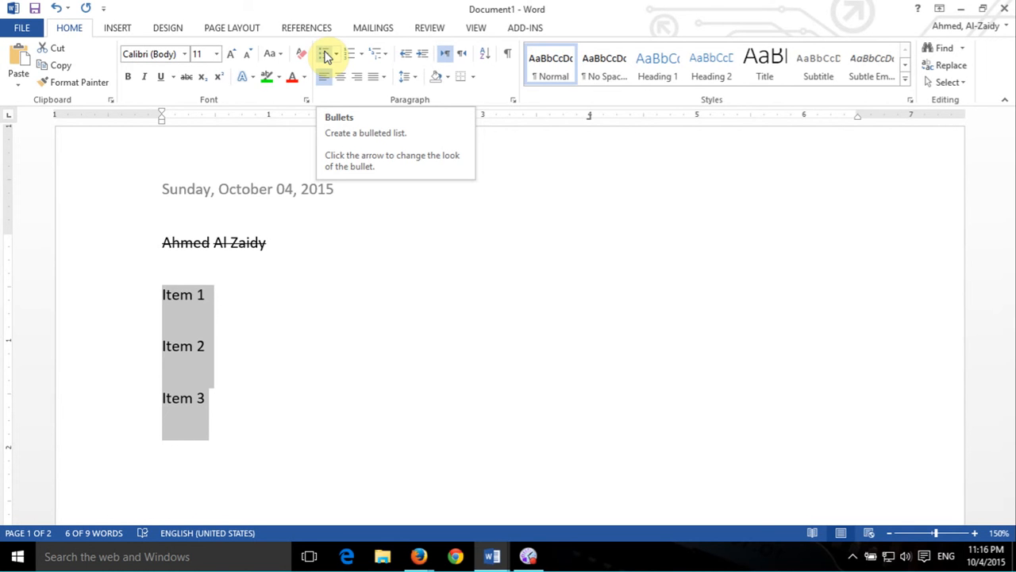
{"action": "left_click", "coordinate": [326, 55]}
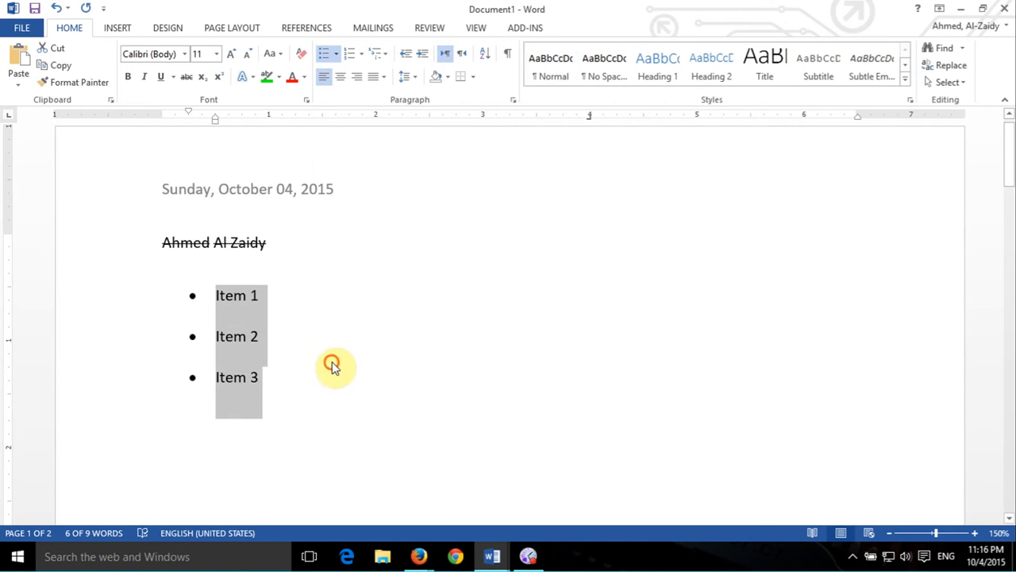
{"action": "left_click", "coordinate": [247, 321]}
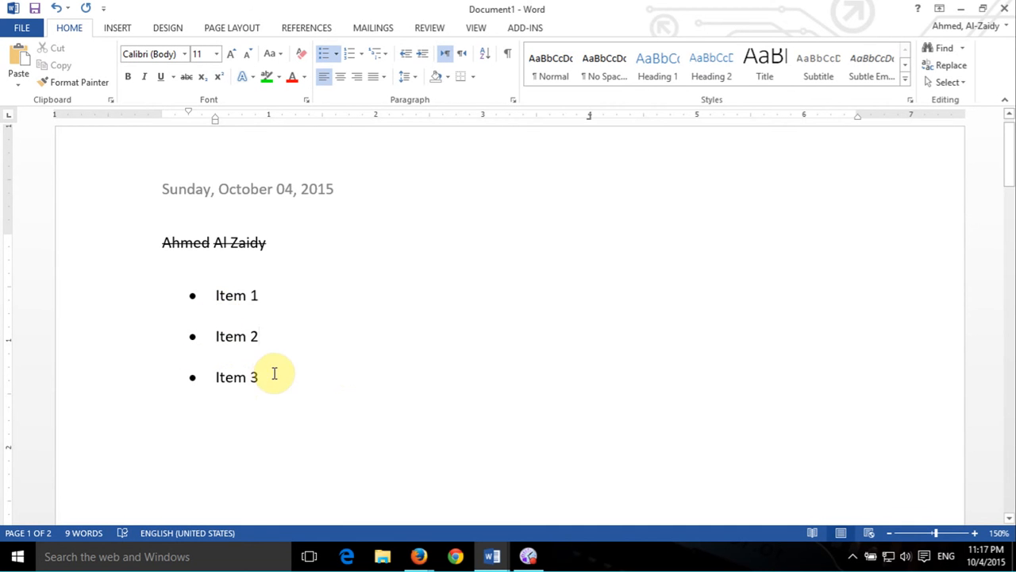
Step: Set the three-item bulleted list to 1.0 line spacing
{"action": "left_click_drag", "start_coordinate": [272, 372], "coordinate": [160, 298]}
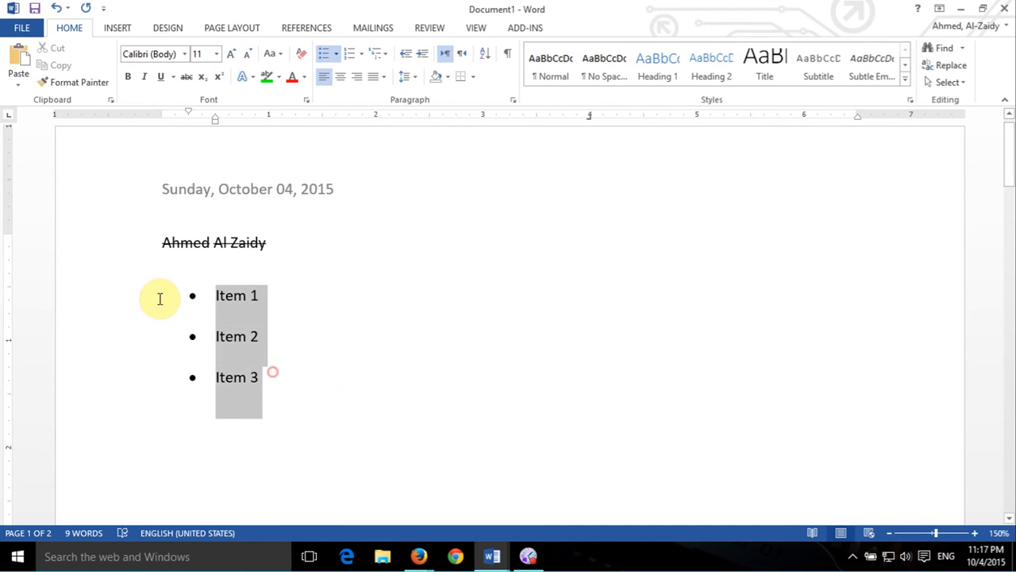
{"action": "left_click", "coordinate": [404, 75]}
{"action": "left_click", "coordinate": [427, 95]}
{"action": "left_click", "coordinate": [329, 374]}
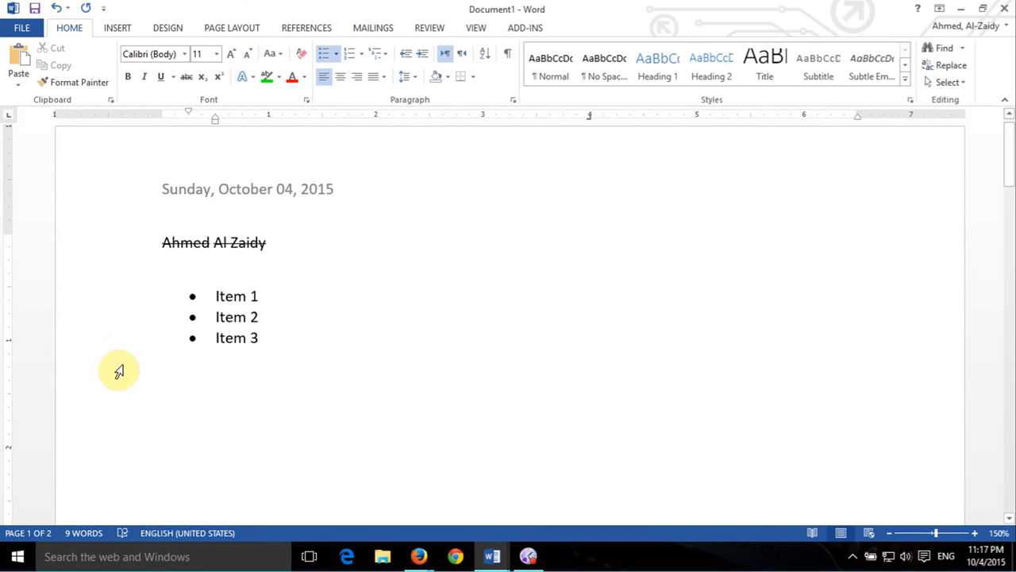
Step: Replace the list's round bullets with the club symbol (code 167), then select all three items
{"action": "left_click", "coordinate": [337, 55]}
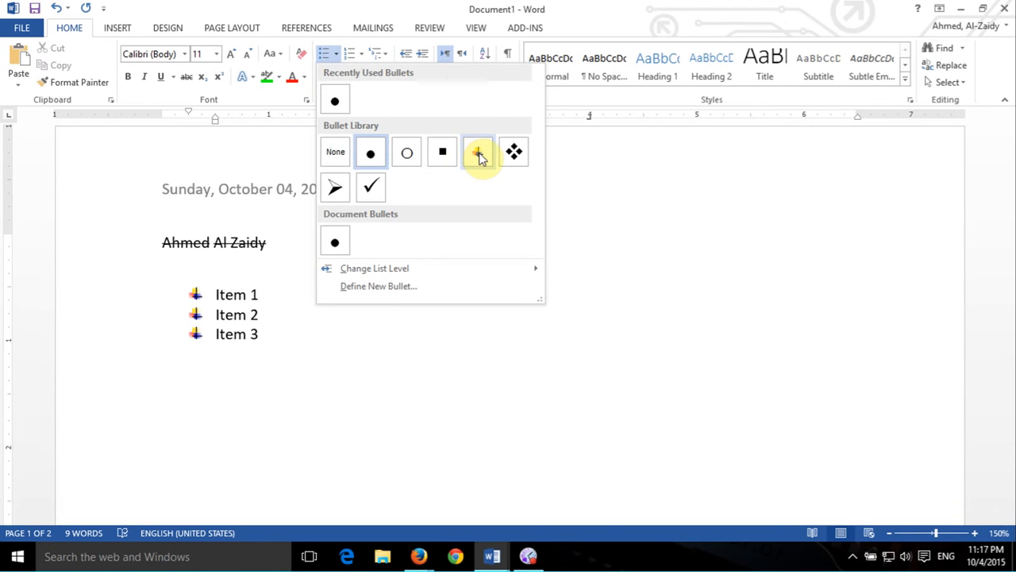
{"action": "left_click", "coordinate": [429, 286]}
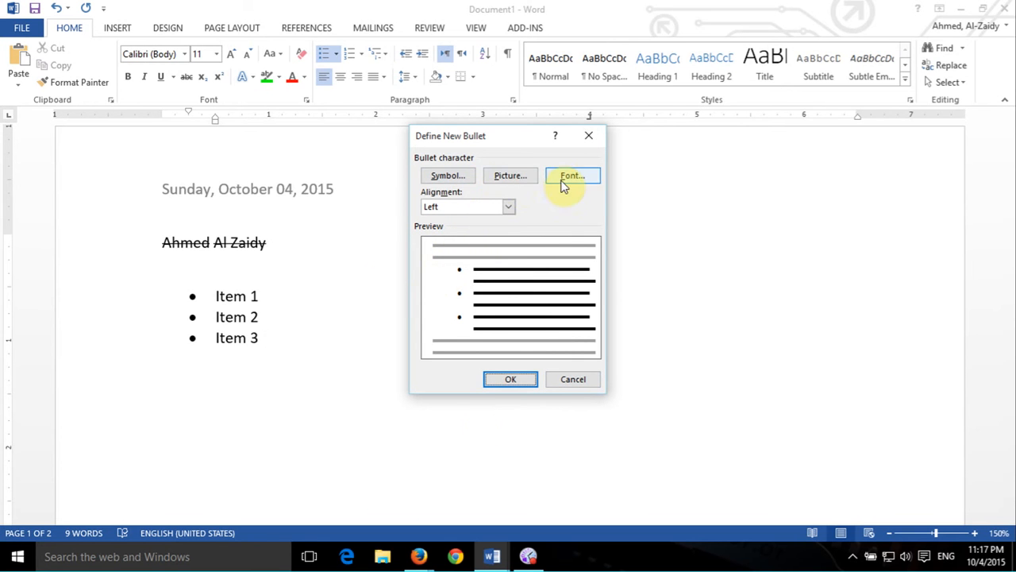
{"action": "left_click", "coordinate": [447, 178]}
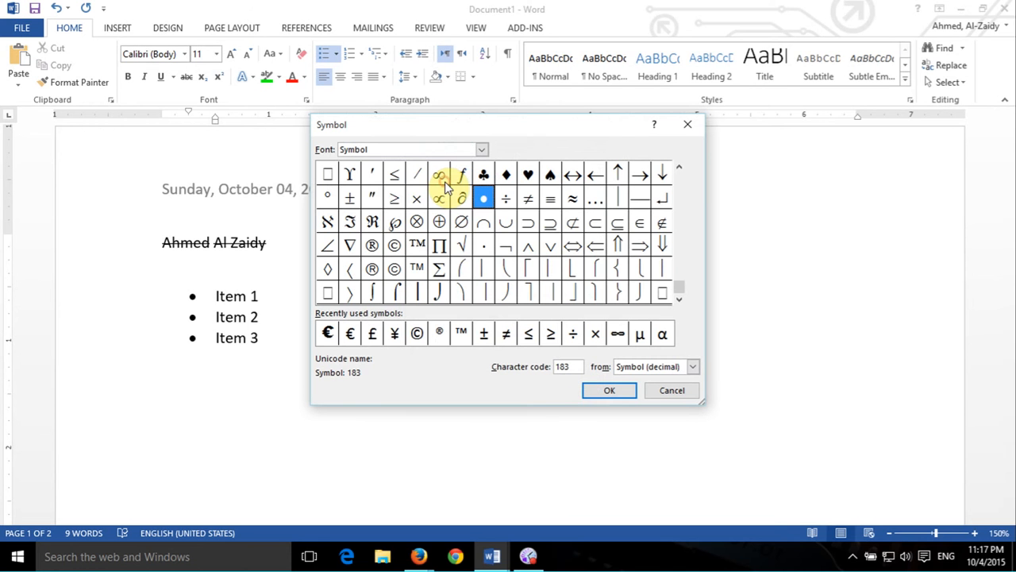
{"action": "left_click", "coordinate": [528, 175]}
{"action": "left_click", "coordinate": [485, 177]}
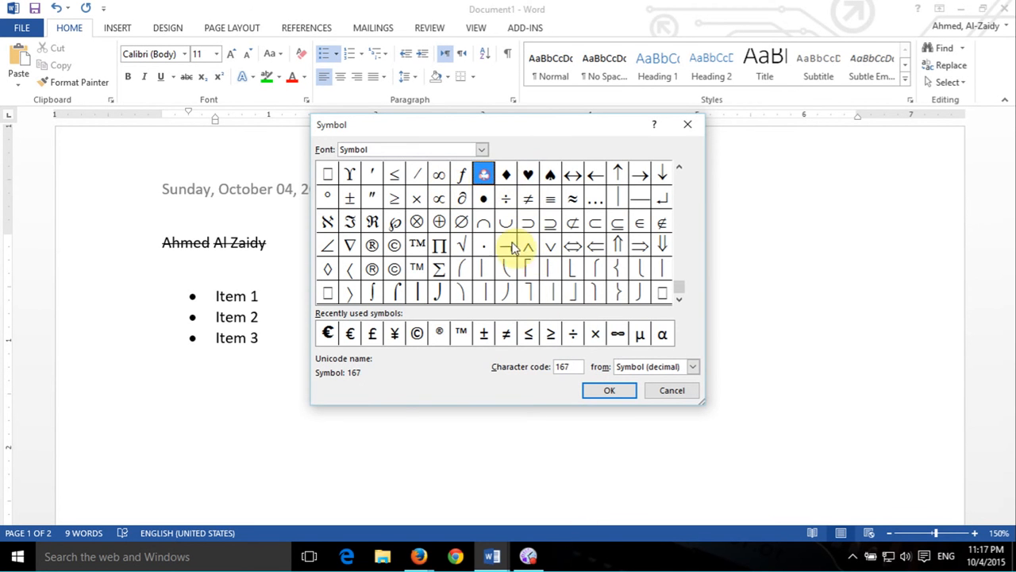
{"action": "left_click", "coordinate": [626, 395]}
{"action": "left_click", "coordinate": [528, 378]}
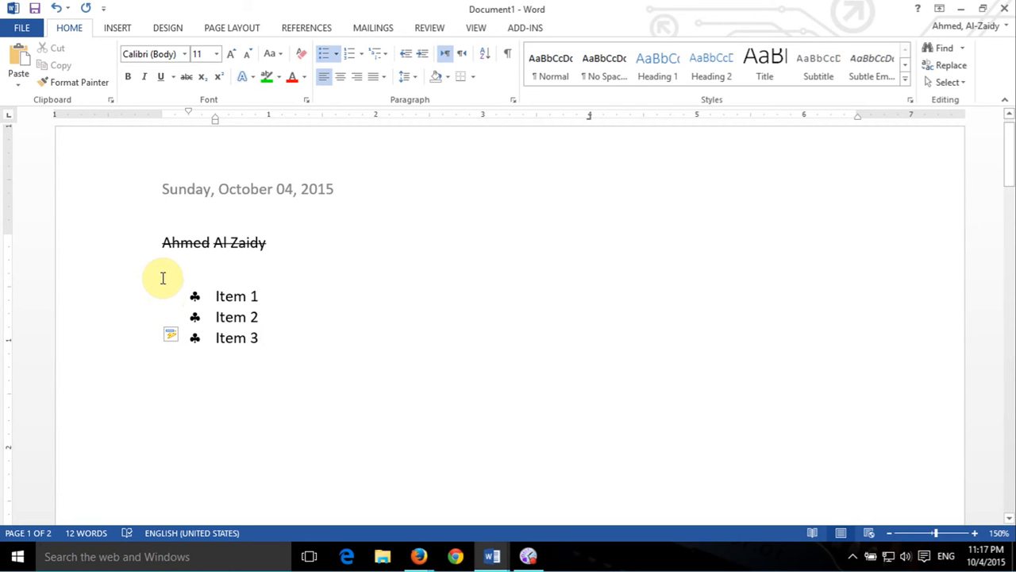
{"action": "left_click_drag", "start_coordinate": [265, 337], "coordinate": [194, 294]}
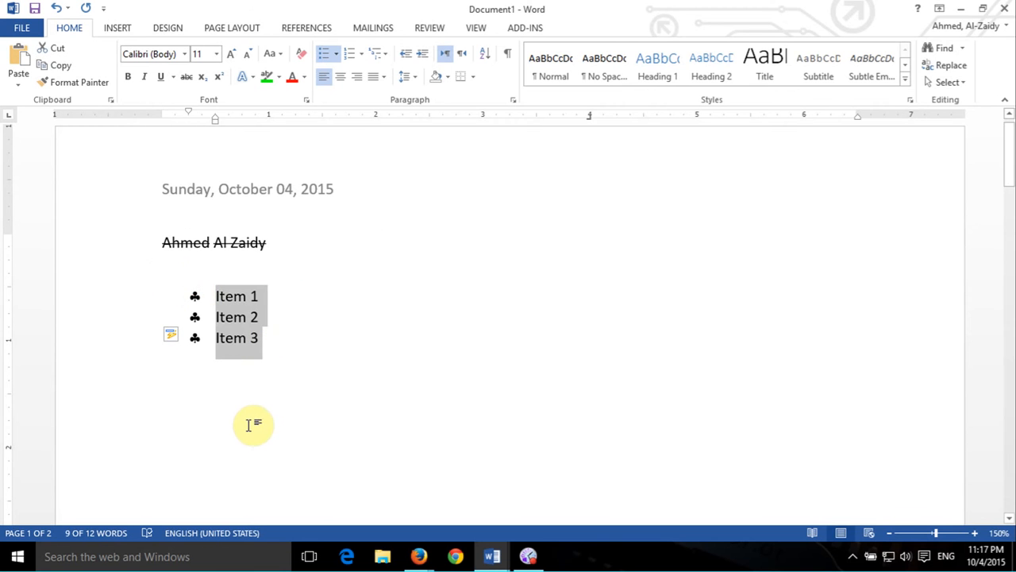
Step: Change the Item 1–3 list to plain 1., 2., 3. numbering and deselect it
{"action": "left_click", "coordinate": [349, 52]}
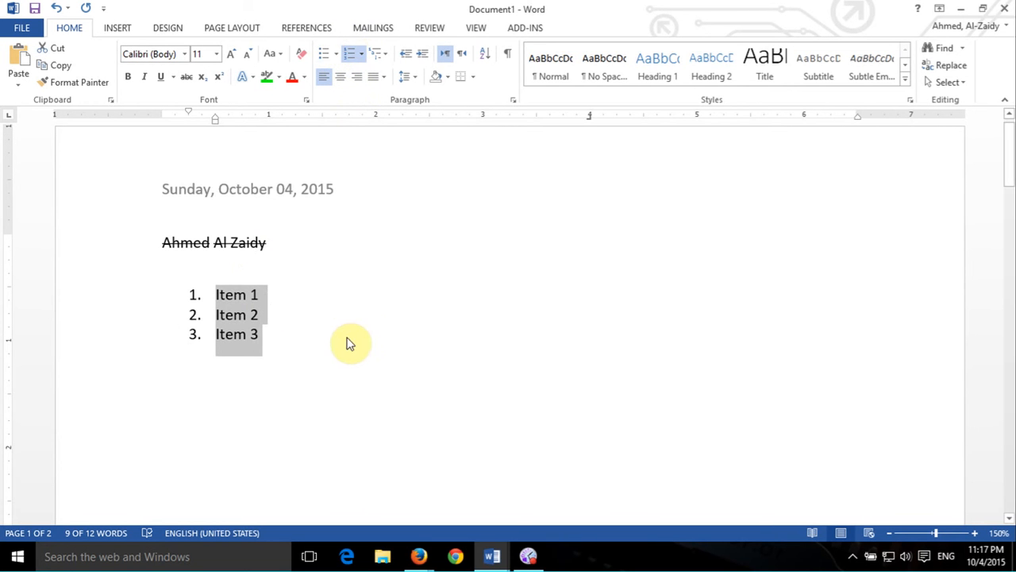
{"action": "left_click", "coordinate": [369, 56]}
{"action": "left_click", "coordinate": [363, 53]}
{"action": "left_click", "coordinate": [361, 53]}
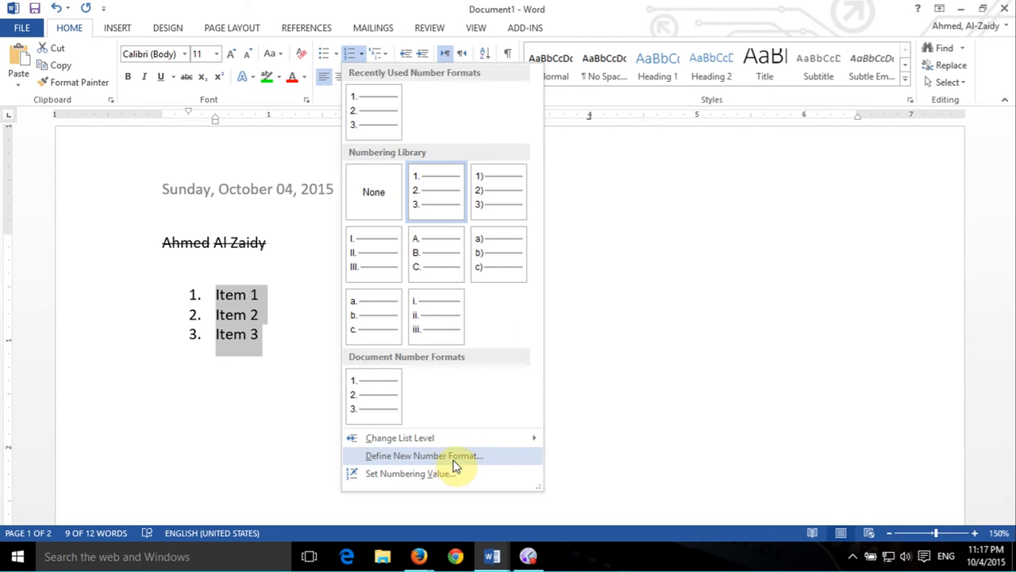
{"action": "left_click", "coordinate": [705, 298]}
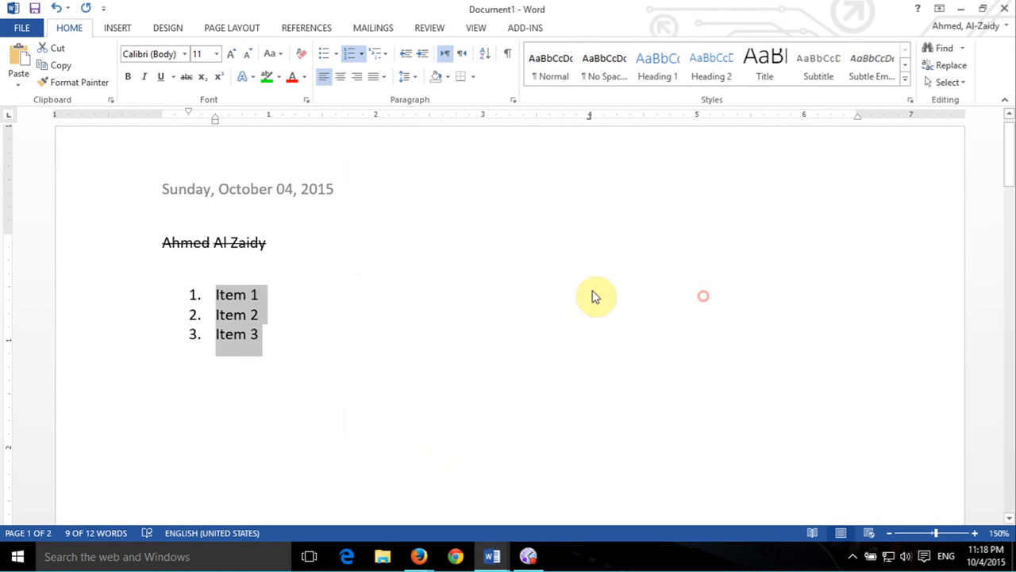
{"action": "left_click", "coordinate": [319, 350]}
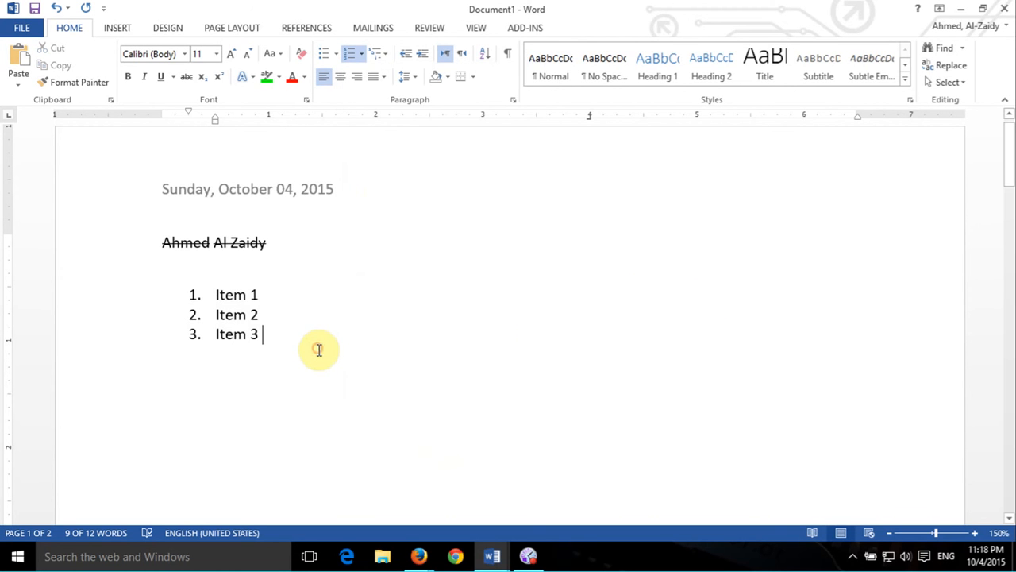
Step: Insert entries 'point 1', 'point 2' and 'point 3' after Item 1
{"action": "left_click", "coordinate": [264, 297]}
{"action": "key", "text": "Return"}
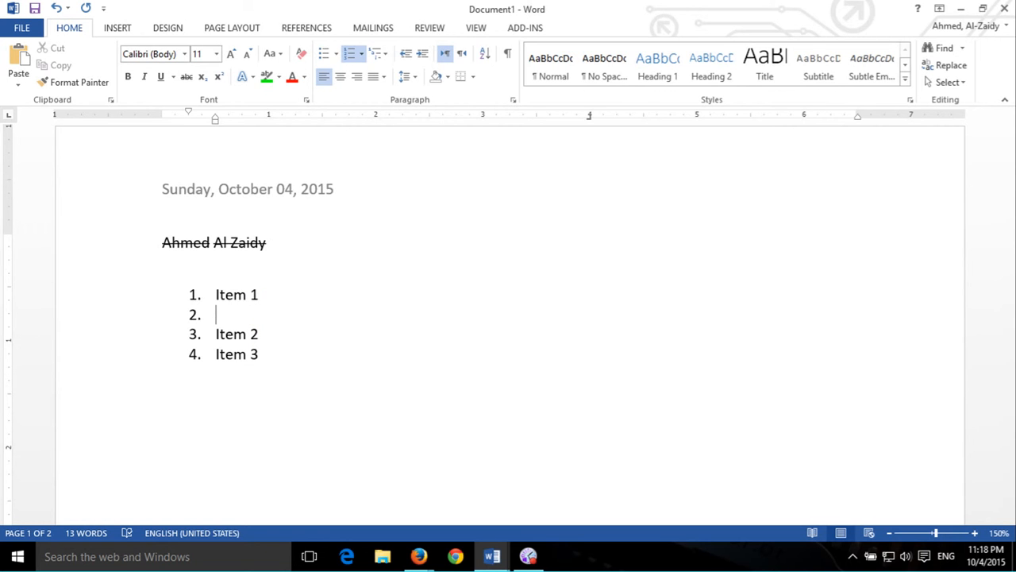
{"action": "type", "text": "pi"}
{"action": "type", "text": "oint "}
{"action": "type", "text": "1"}
{"action": "key", "text": "Return"}
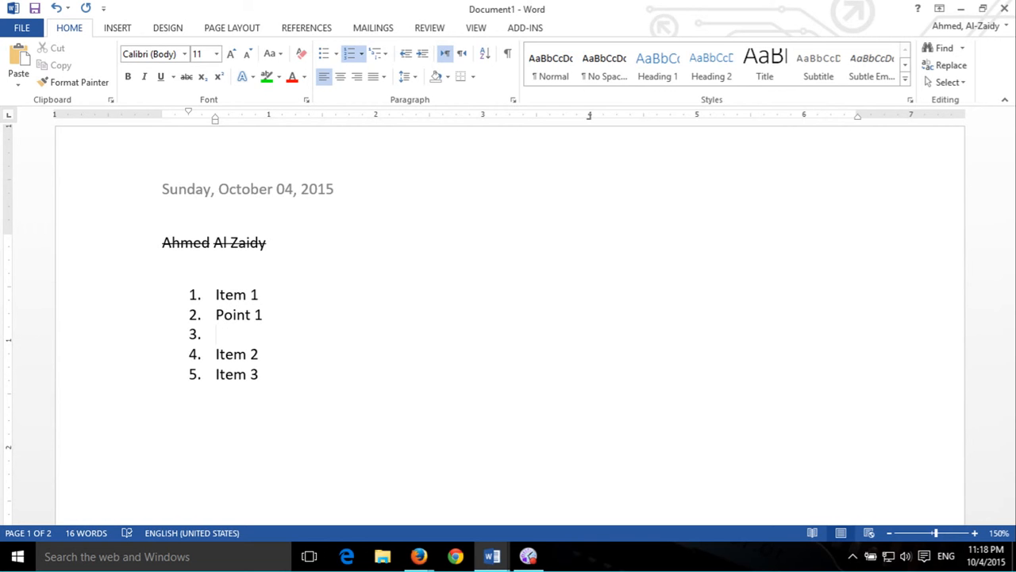
{"action": "type", "text": "o"}
{"action": "key", "text": "BackSpace"}
{"action": "type", "text": "point 2"}
{"action": "key", "text": "Return"}
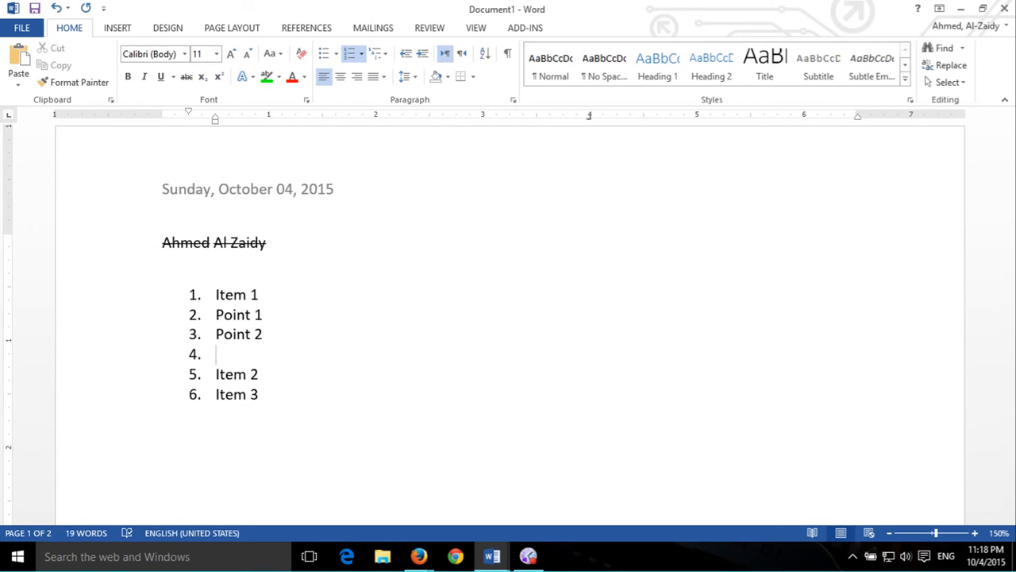
{"action": "type", "text": "point 3"}
{"action": "key", "text": "Return"}
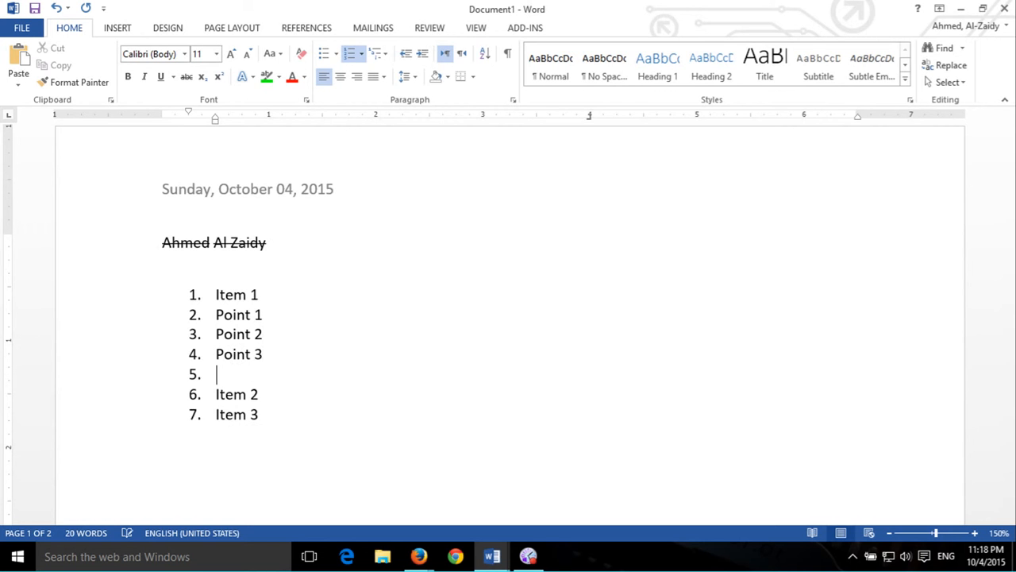
{"action": "key", "text": "BackSpace"}
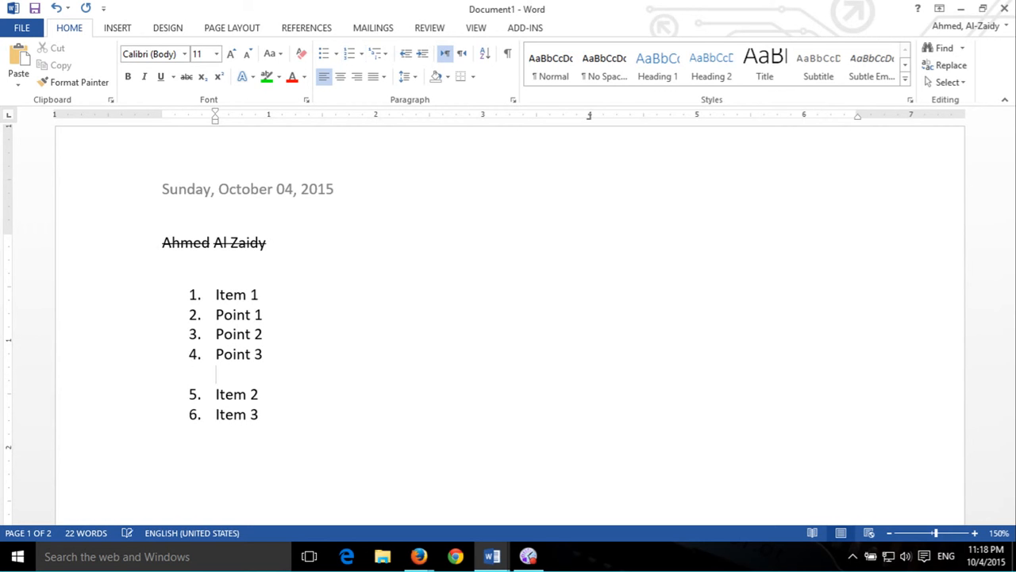
{"action": "key", "text": "BackSpace"}
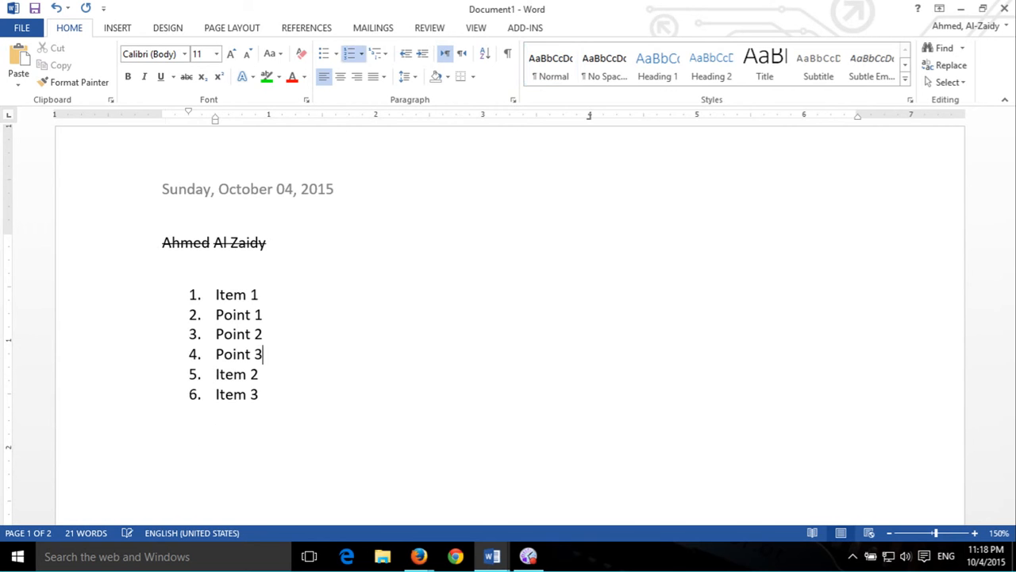
Step: Add 'sub 1', 'sub 2' and 'sub 3' entries below Point 1
{"action": "left_click", "coordinate": [258, 315]}
{"action": "key", "text": "Return"}
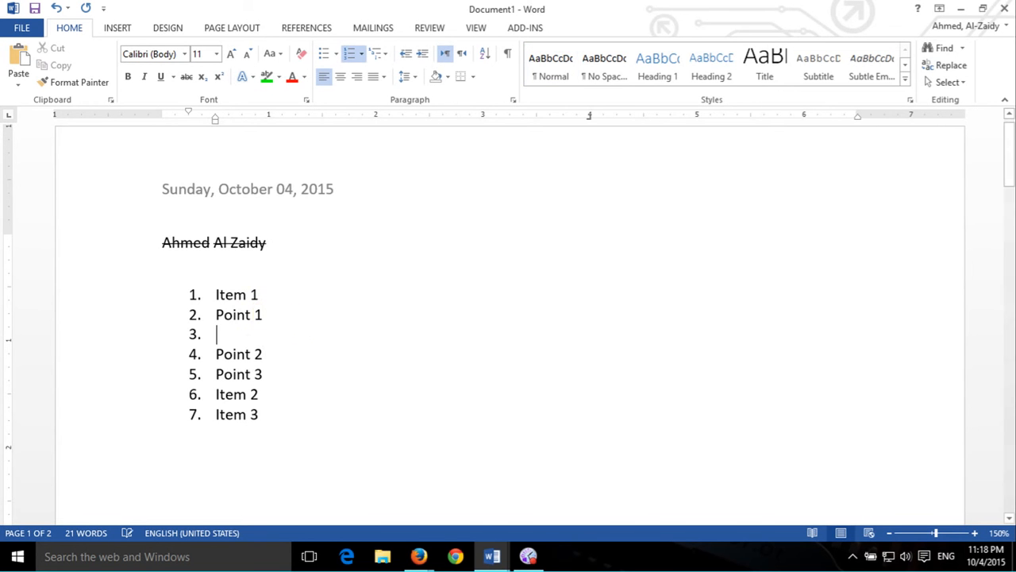
{"action": "type", "text": "sub "}
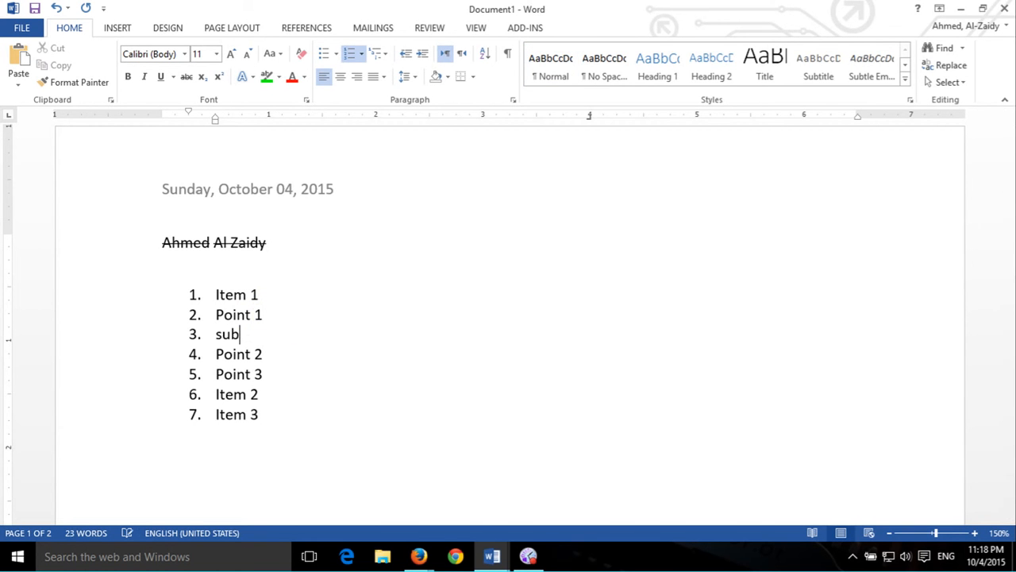
{"action": "type", "text": "1"}
{"action": "key", "text": "Return"}
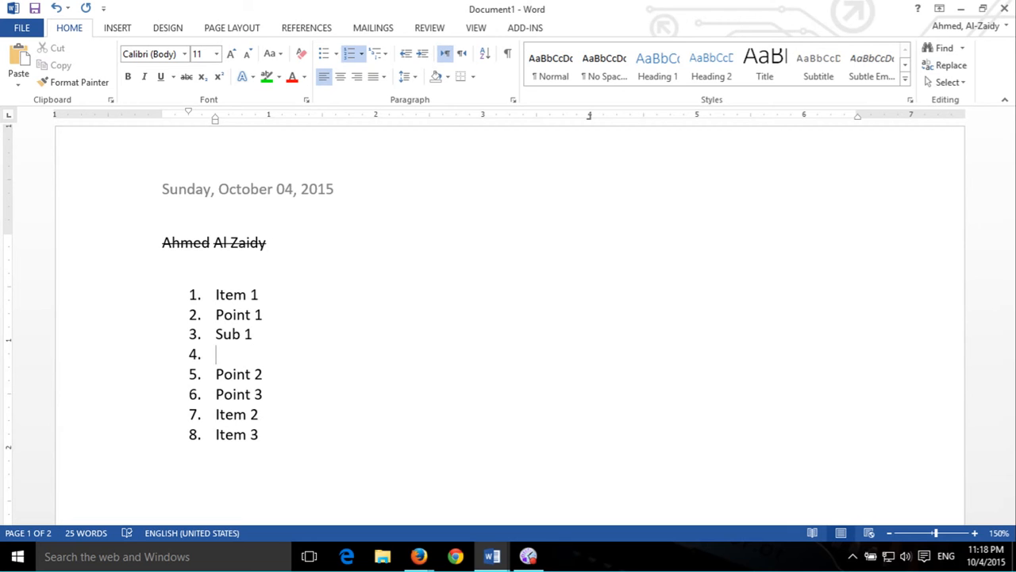
{"action": "type", "text": "sub 3"}
{"action": "key", "text": "BackSpace"}
{"action": "type", "text": "2"}
{"action": "key", "text": "Return"}
{"action": "type", "text": "sub"}
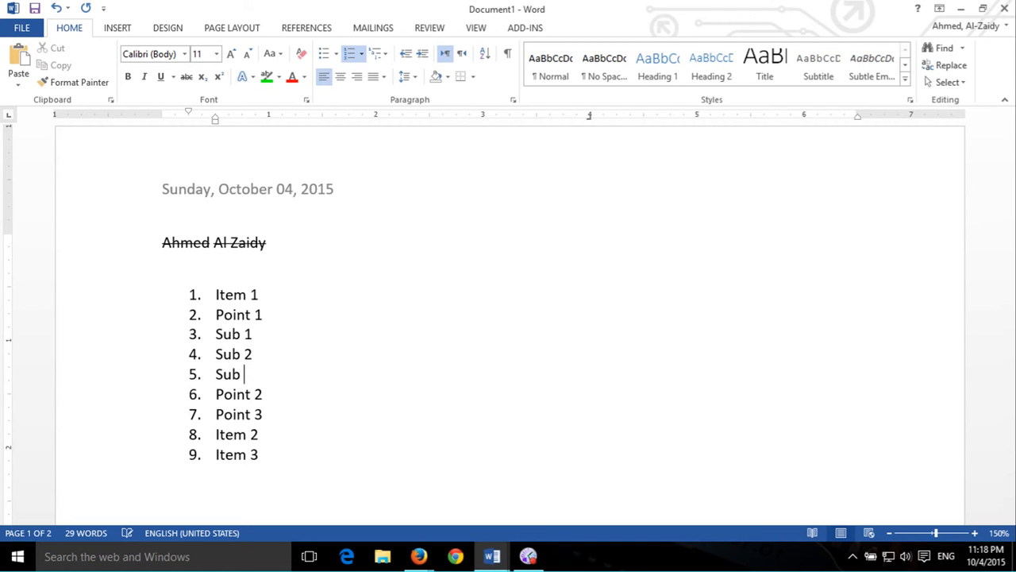
{"action": "type", "text": " 3"}
Step: Add Sub 1 and Sub 2 entries below Point 2, removing the extra empty entry
{"action": "left_click", "coordinate": [262, 399]}
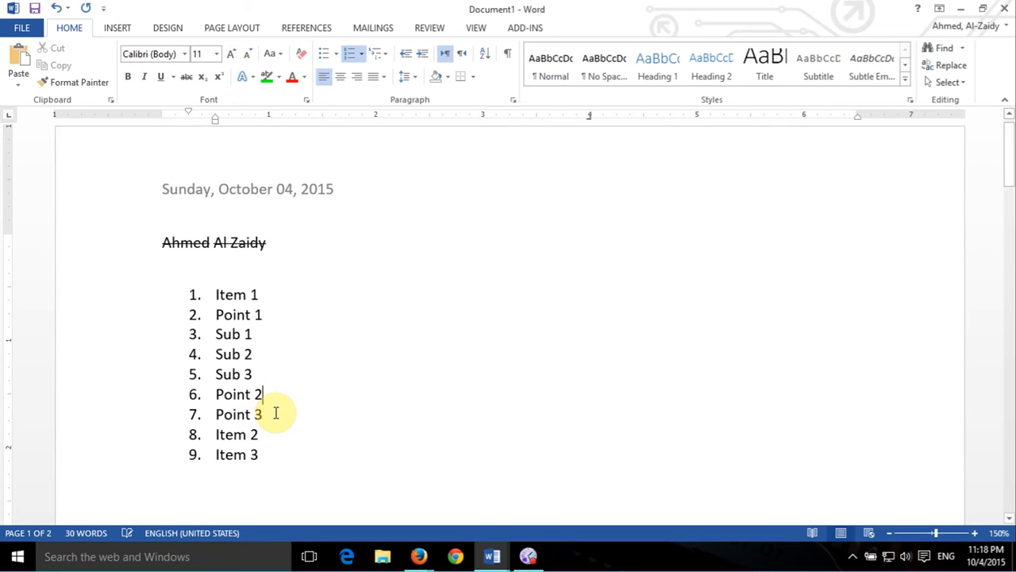
{"action": "key", "text": "Return"}
{"action": "type", "text": "b "}
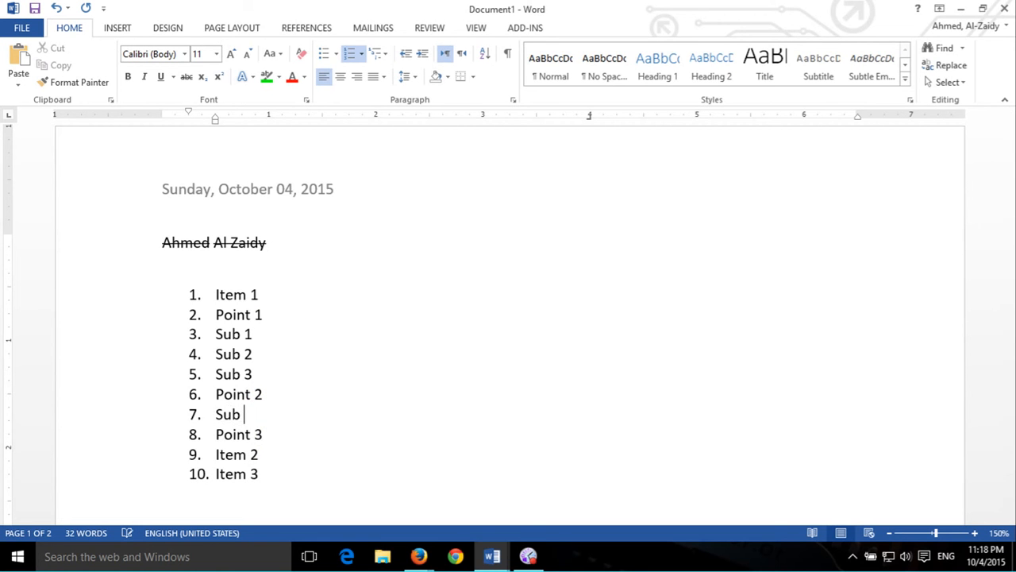
{"action": "type", "text": "1"}
{"action": "key", "text": "Return"}
{"action": "type", "text": "su"}
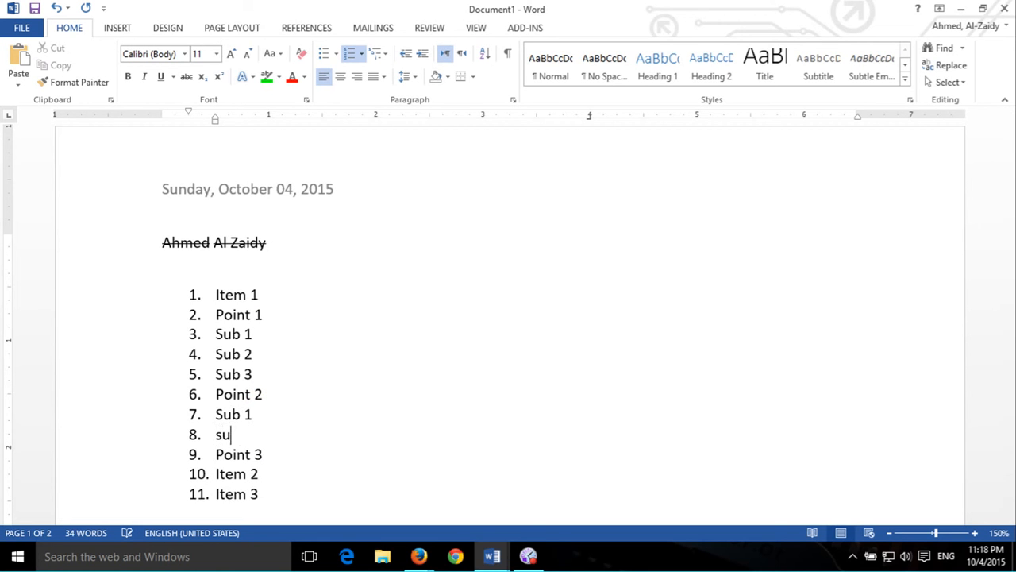
{"action": "type", "text": "b 2"}
{"action": "key", "text": "Return"}
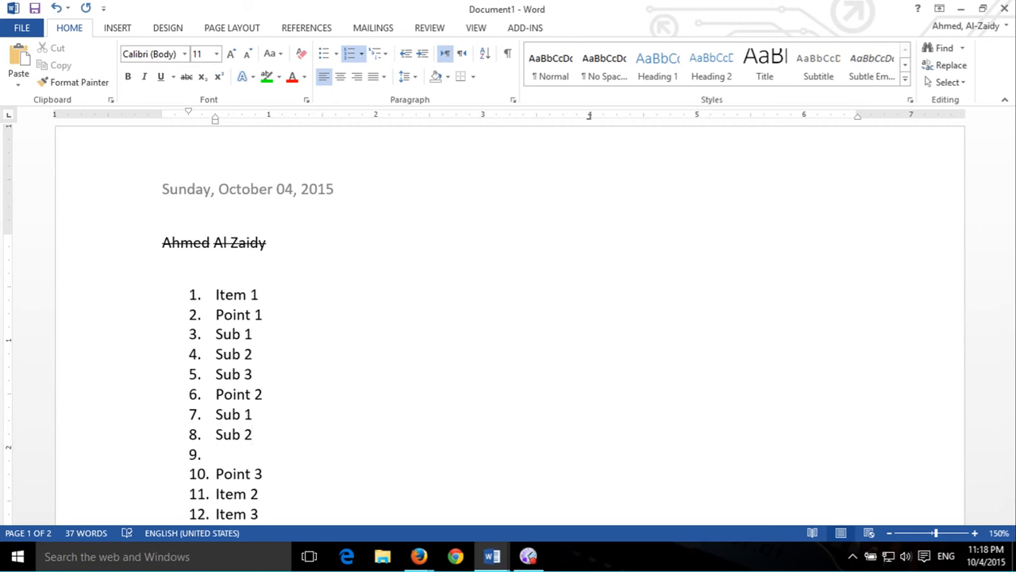
{"action": "key", "text": "BackSpace"}
{"action": "key", "text": "BackSpace"}
{"action": "key", "text": "BackSpace"}
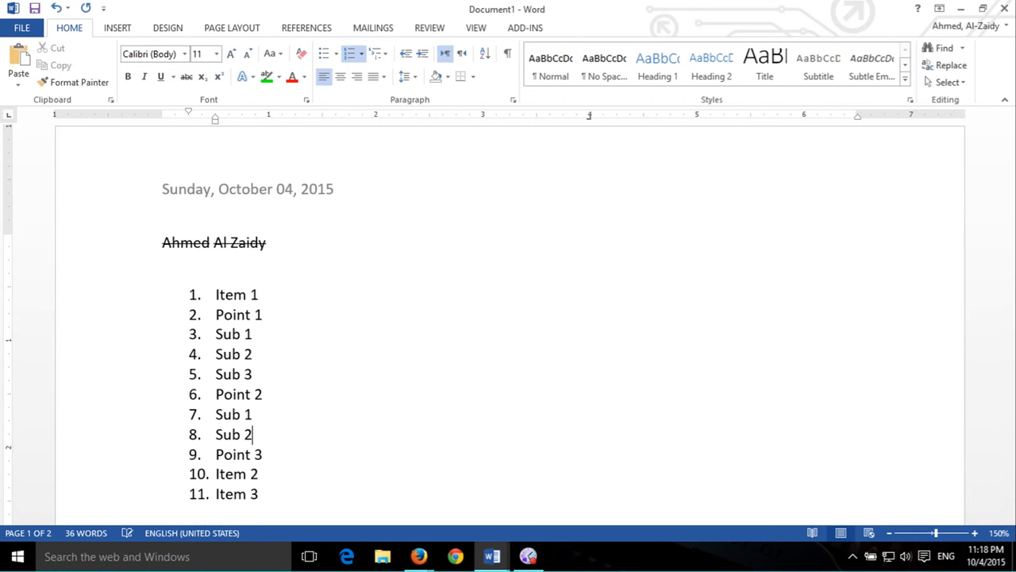
{"action": "scroll", "coordinate": [291, 401], "scroll_direction": "down", "scroll_amount": 2}
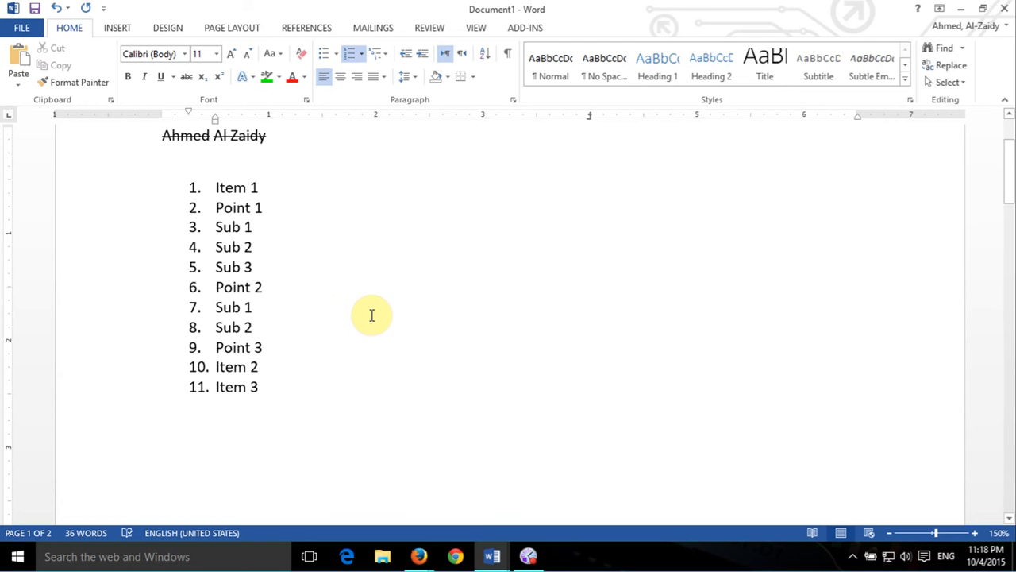
{"action": "scroll", "coordinate": [372, 315], "scroll_direction": "up", "scroll_amount": 3}
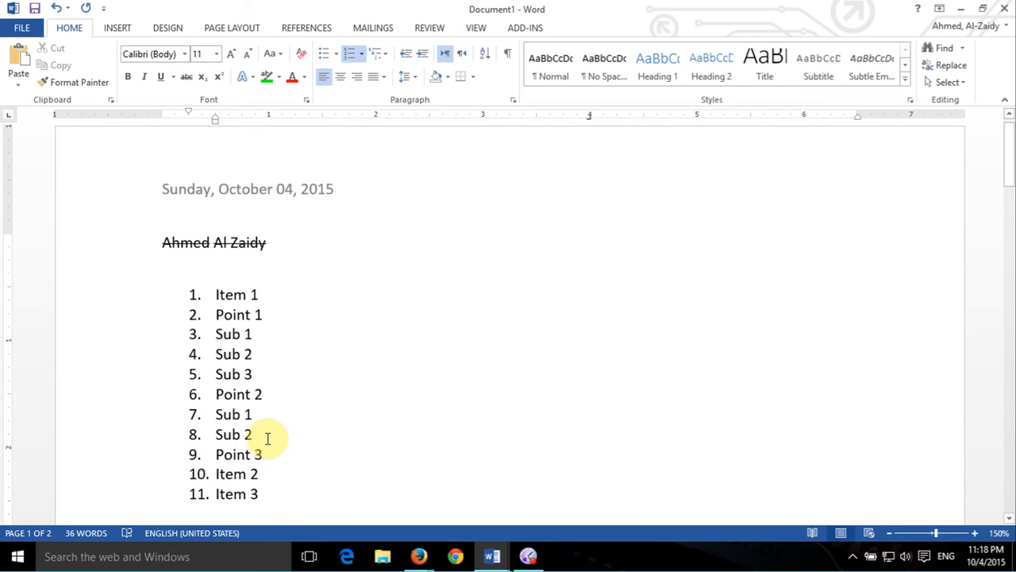
{"action": "left_click_drag", "start_coordinate": [266, 453], "coordinate": [220, 316]}
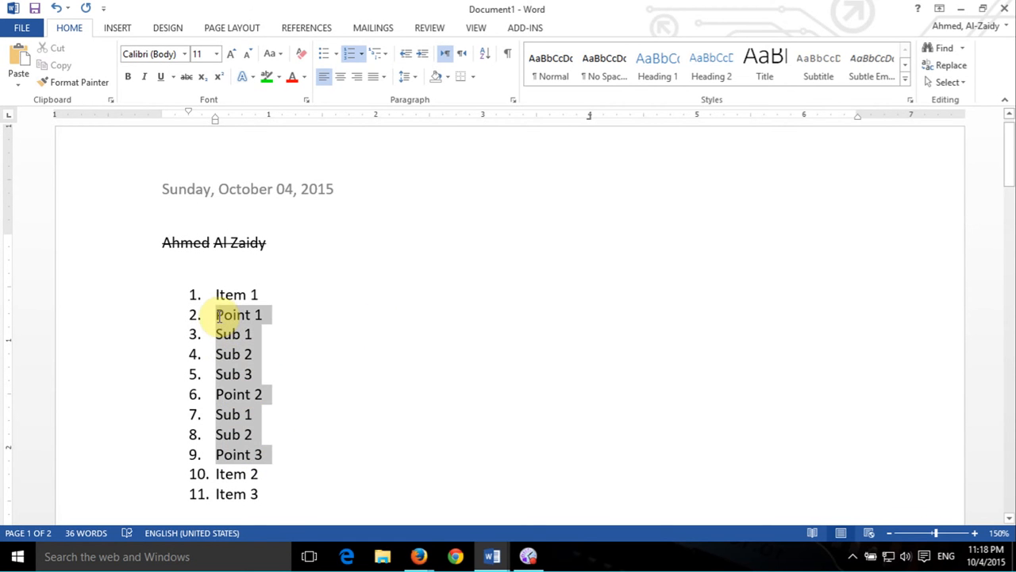
{"action": "left_click", "coordinate": [375, 54]}
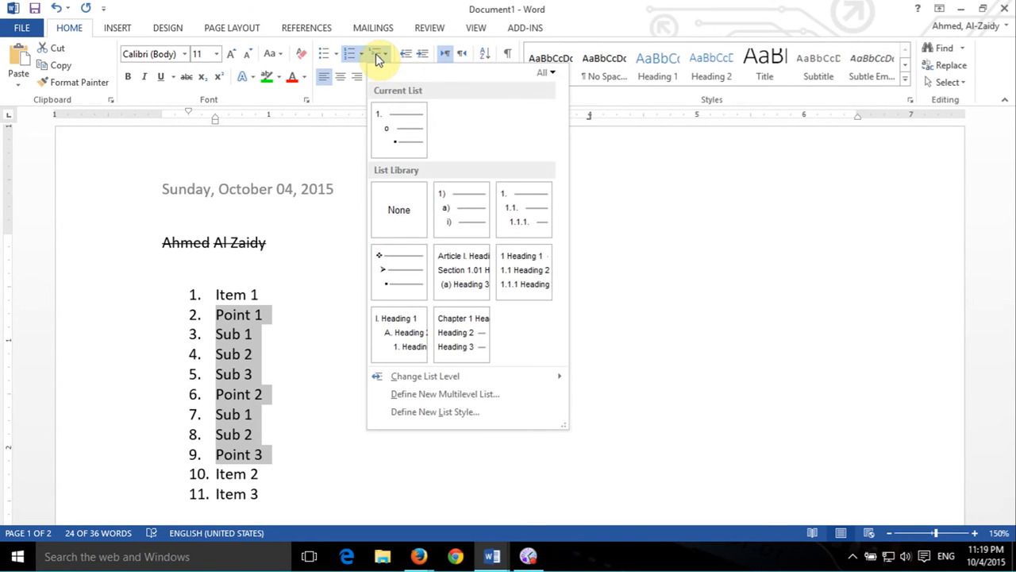
{"action": "left_click", "coordinate": [376, 53]}
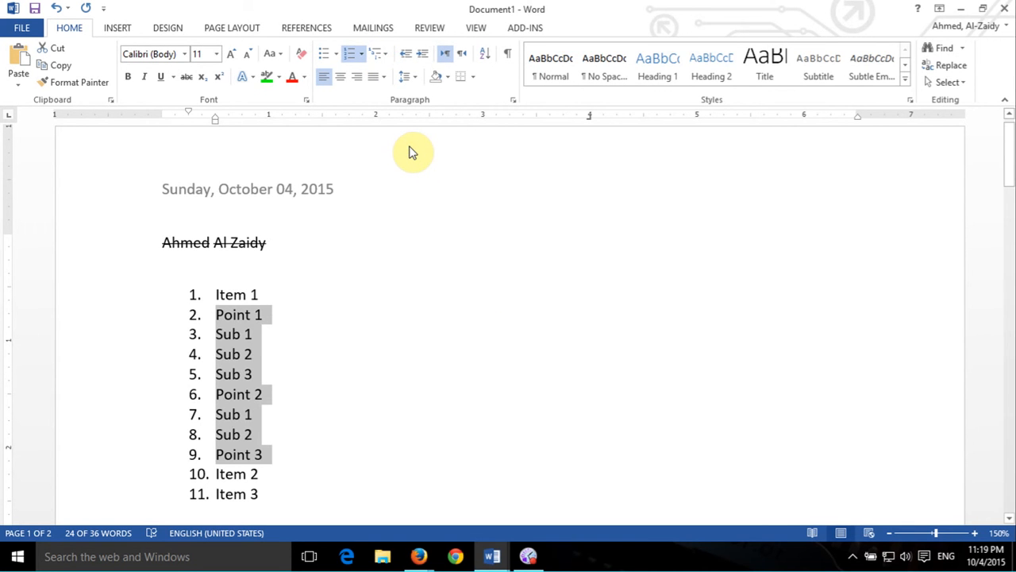
{"action": "left_click", "coordinate": [268, 481]}
{"action": "left_click_drag", "start_coordinate": [274, 493], "coordinate": [185, 295]}
{"action": "left_click", "coordinate": [380, 54]}
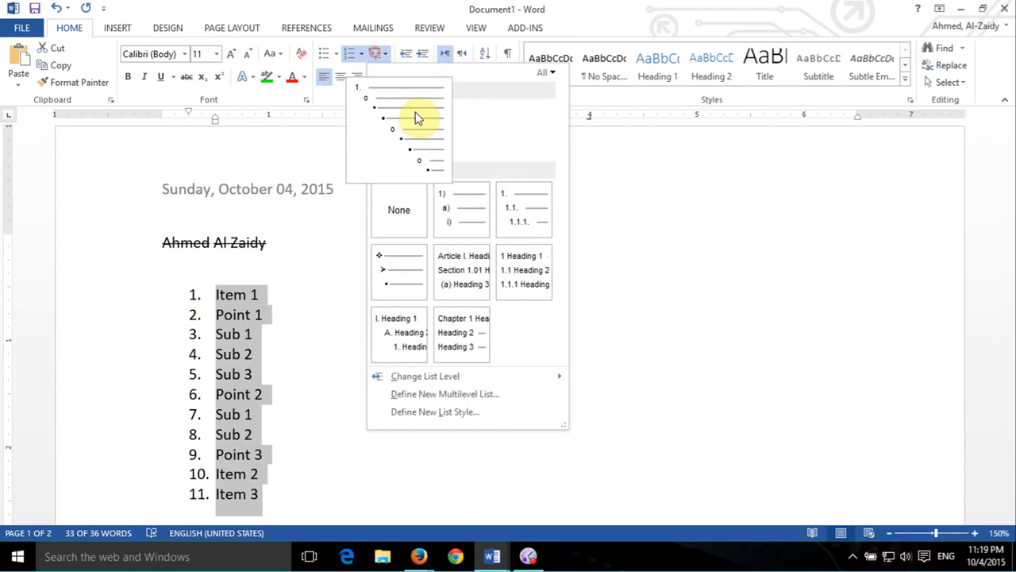
{"action": "left_click", "coordinate": [418, 118]}
{"action": "left_click", "coordinate": [309, 359]}
{"action": "scroll", "coordinate": [324, 358], "scroll_direction": "down", "scroll_amount": 4}
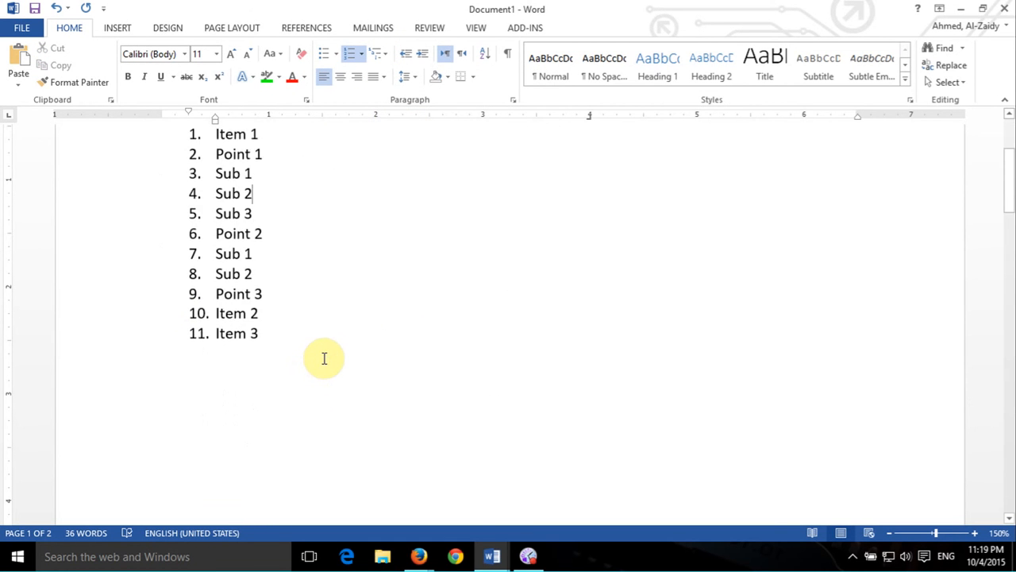
{"action": "scroll", "coordinate": [324, 358], "scroll_direction": "up", "scroll_amount": 3}
{"action": "left_click", "coordinate": [267, 402]}
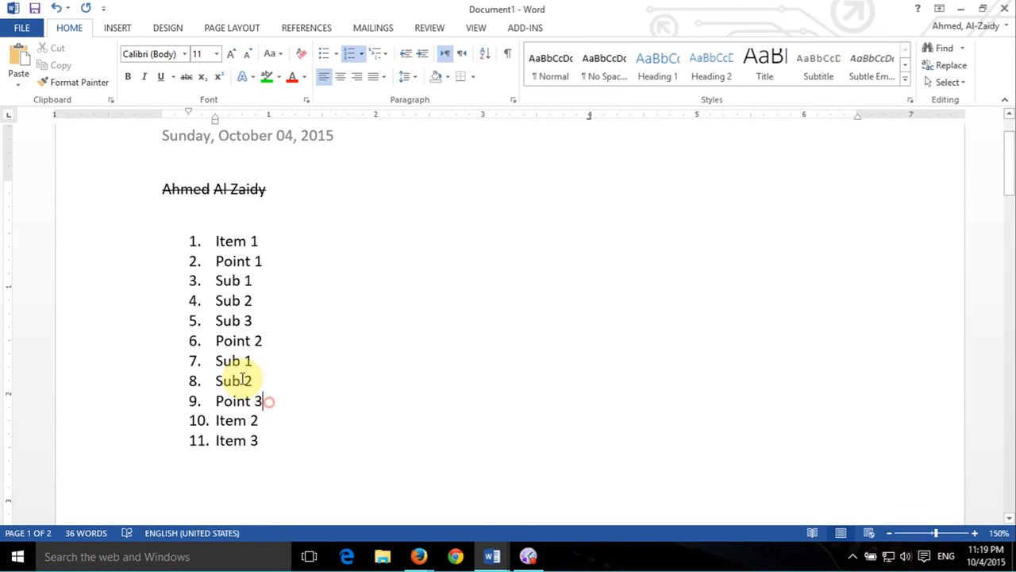
{"action": "left_click_drag", "start_coordinate": [242, 381], "coordinate": [218, 261]}
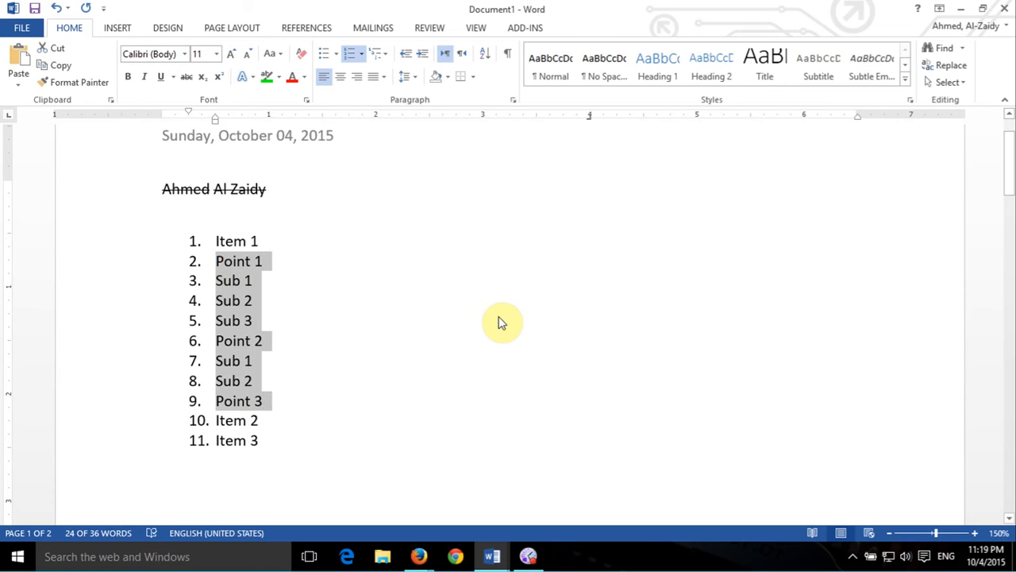
Step: Indent Points 1–3 under Item 1 and each Sub group under its Point, then select the list
{"action": "left_click", "coordinate": [423, 53]}
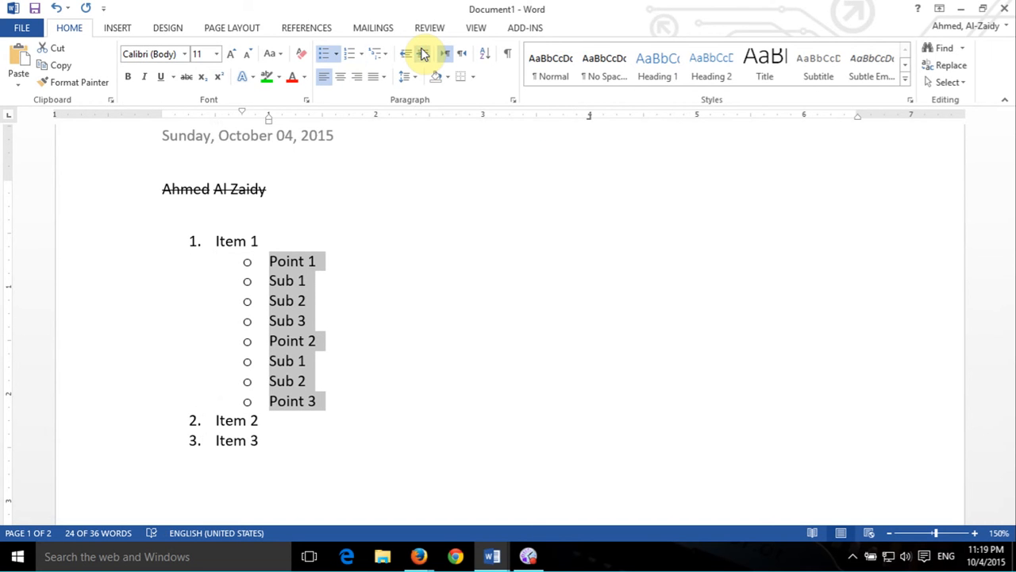
{"action": "left_click", "coordinate": [462, 224]}
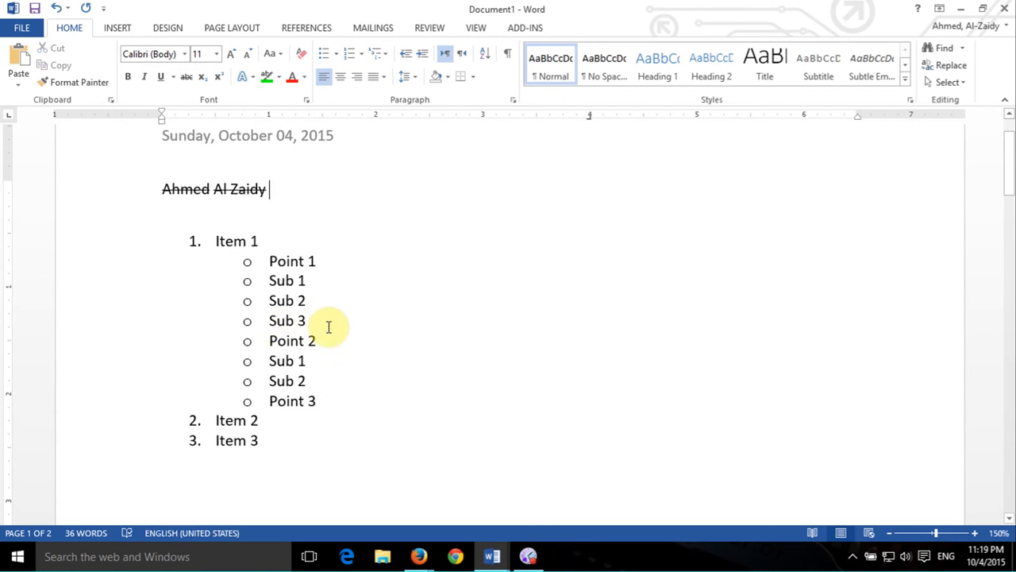
{"action": "left_click_drag", "start_coordinate": [326, 323], "coordinate": [265, 279]}
{"action": "left_click", "coordinate": [421, 55]}
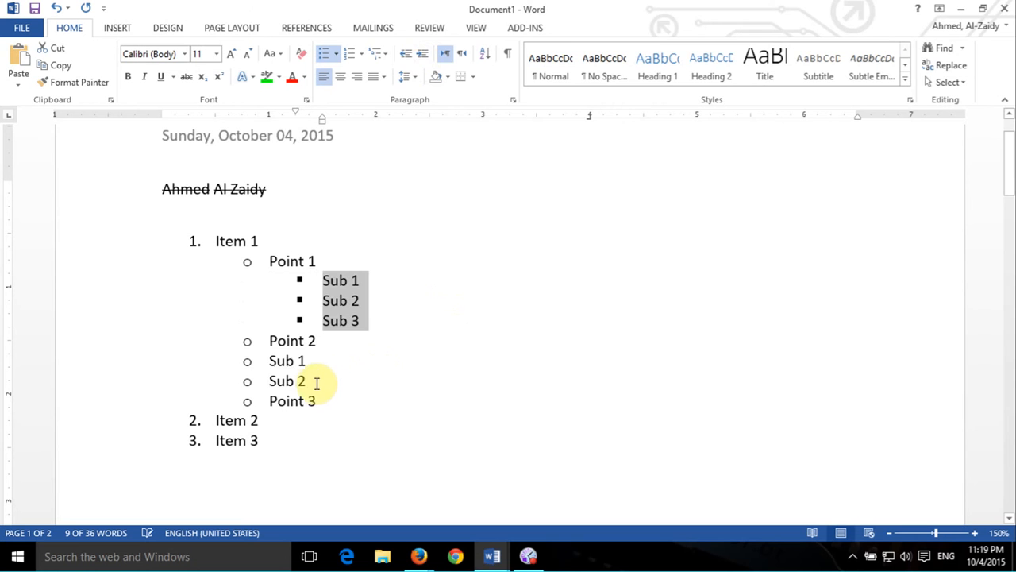
{"action": "left_click_drag", "start_coordinate": [315, 381], "coordinate": [262, 359]}
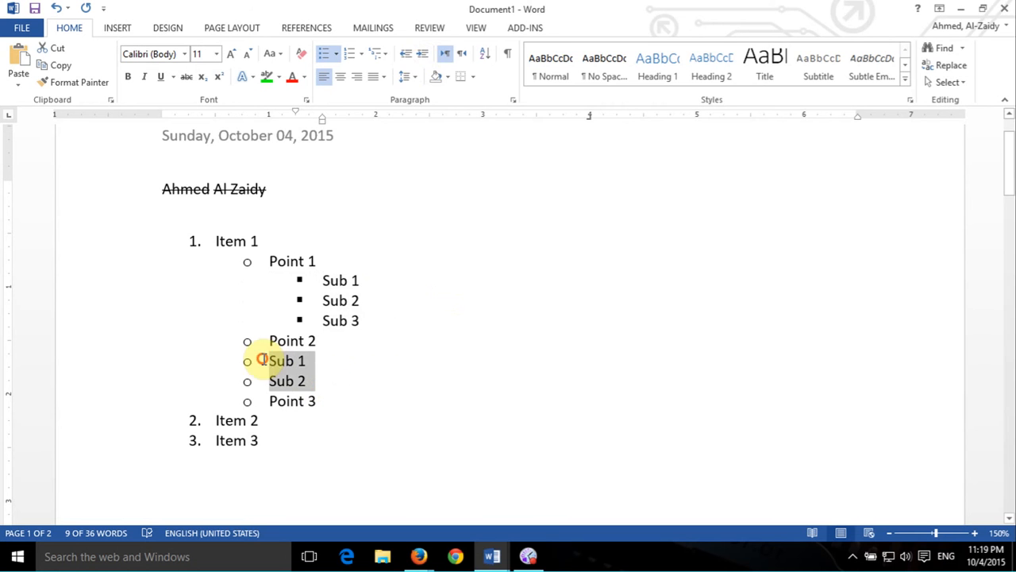
{"action": "left_click", "coordinate": [423, 53]}
{"action": "left_click", "coordinate": [408, 392]}
{"action": "left_click_drag", "start_coordinate": [279, 453], "coordinate": [176, 233]}
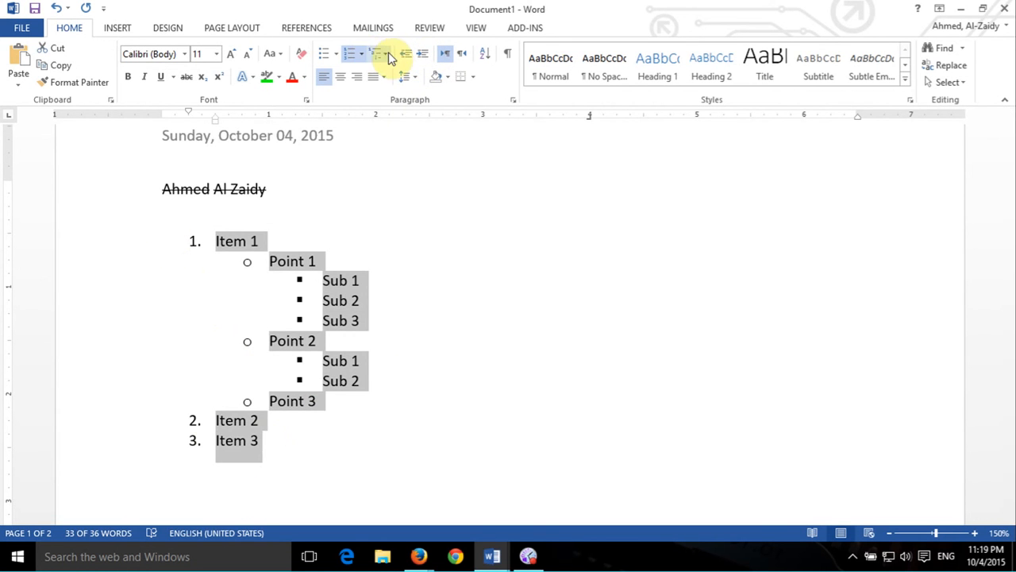
Step: Apply the 1), a), i) multilevel numbering, after trying and undoing the Article/Section style
{"action": "left_click", "coordinate": [386, 53]}
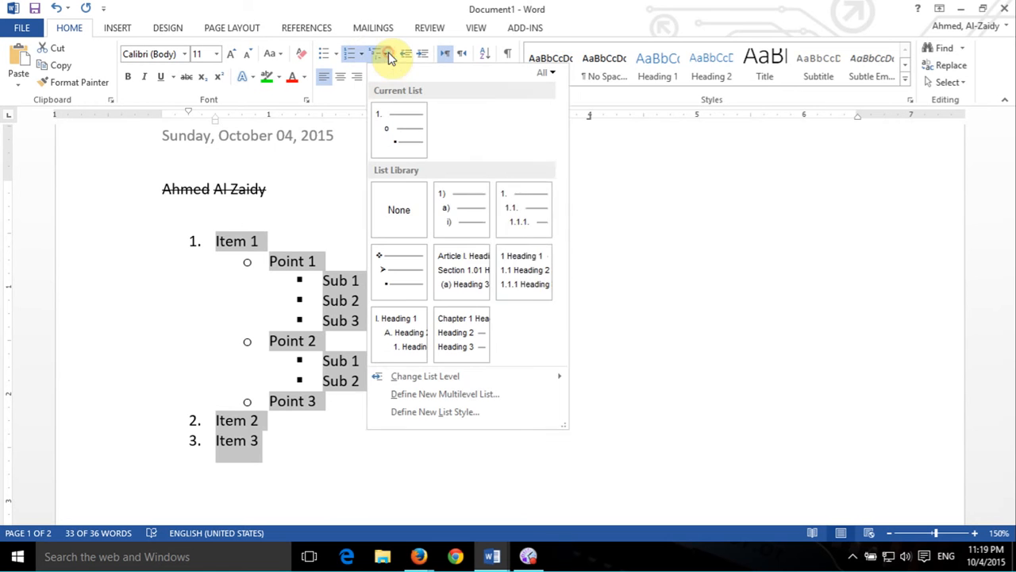
{"action": "left_click", "coordinate": [466, 275]}
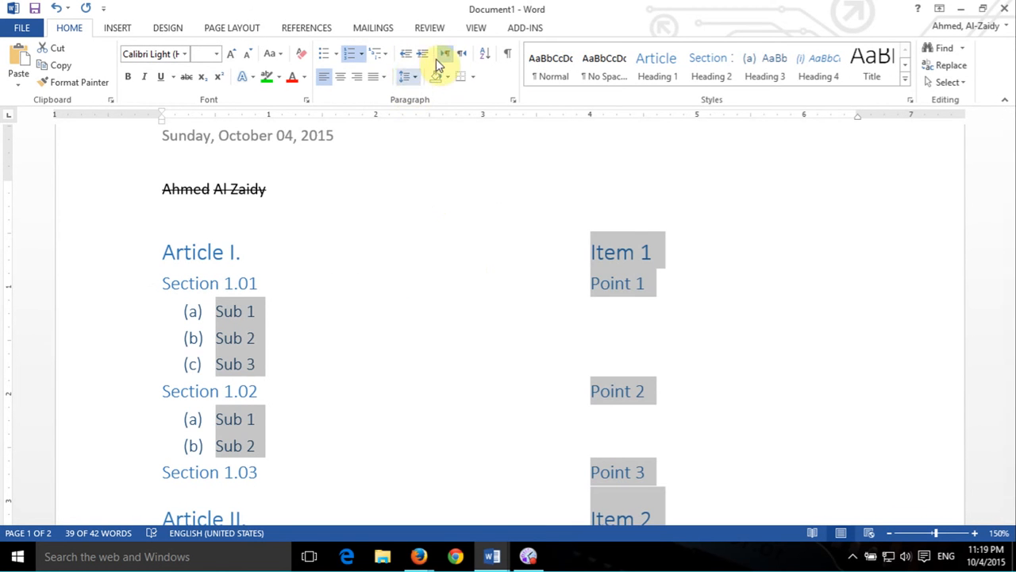
{"action": "left_click", "coordinate": [55, 8]}
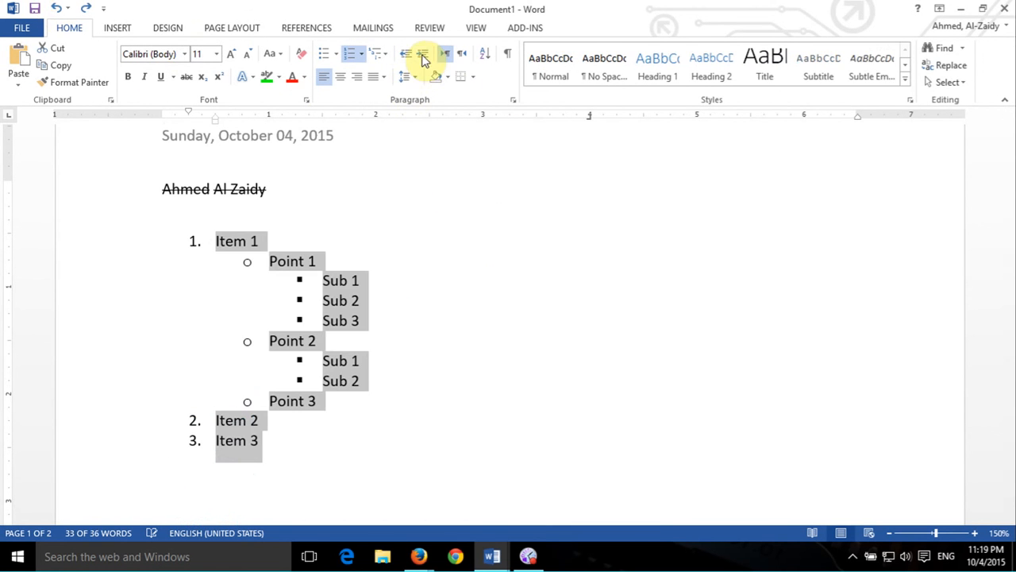
{"action": "left_click", "coordinate": [381, 53]}
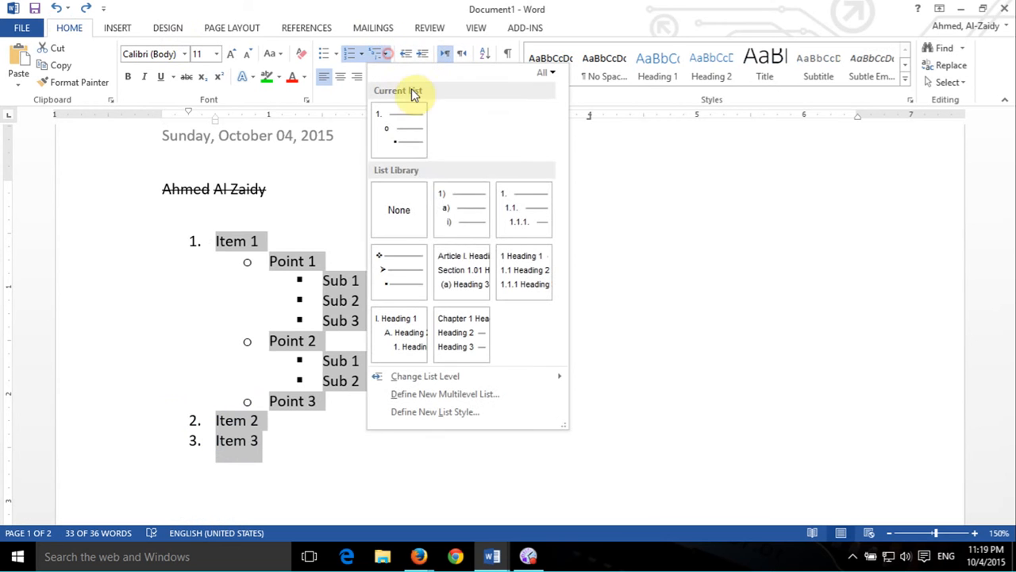
{"action": "left_click", "coordinate": [445, 220]}
{"action": "left_click", "coordinate": [427, 366]}
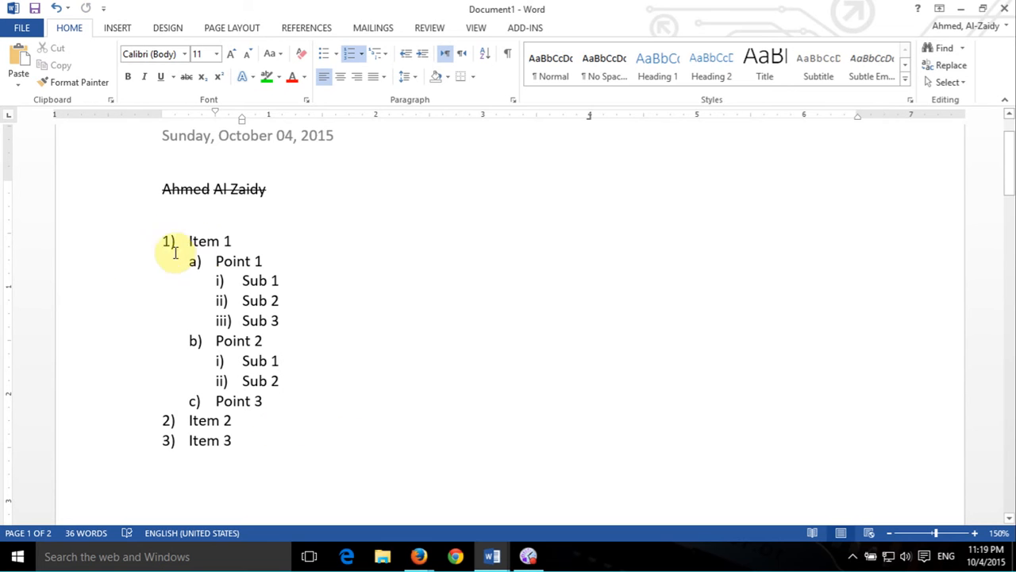
{"action": "key", "text": "alt+Tab"}
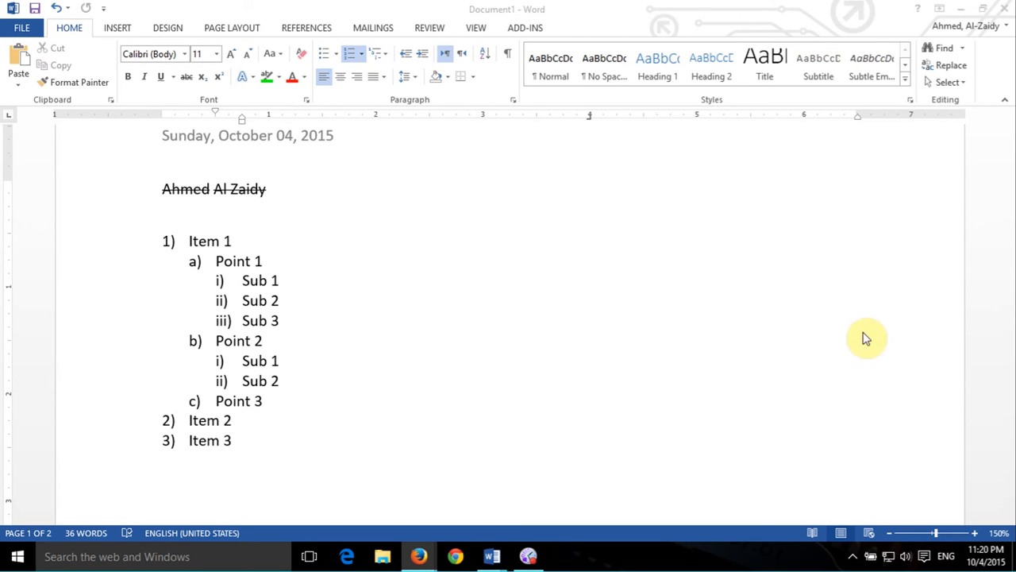
Step: Add an empty unnumbered line below Item 3 so the list ends there
{"action": "left_click", "coordinate": [251, 440]}
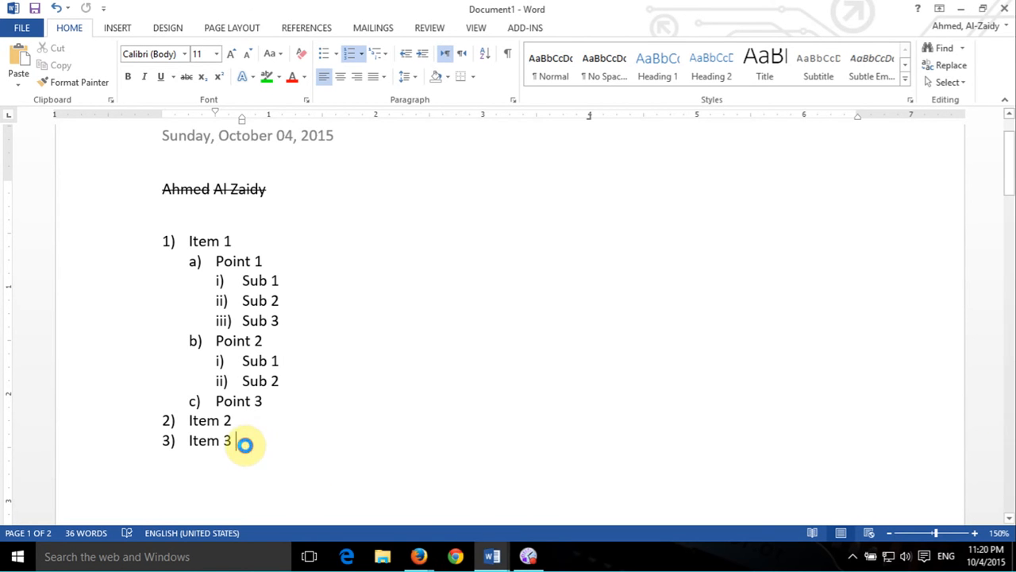
{"action": "key", "text": "Return"}
{"action": "key", "text": "Return"}
{"action": "key", "text": "Return"}
{"action": "key", "text": "Return"}
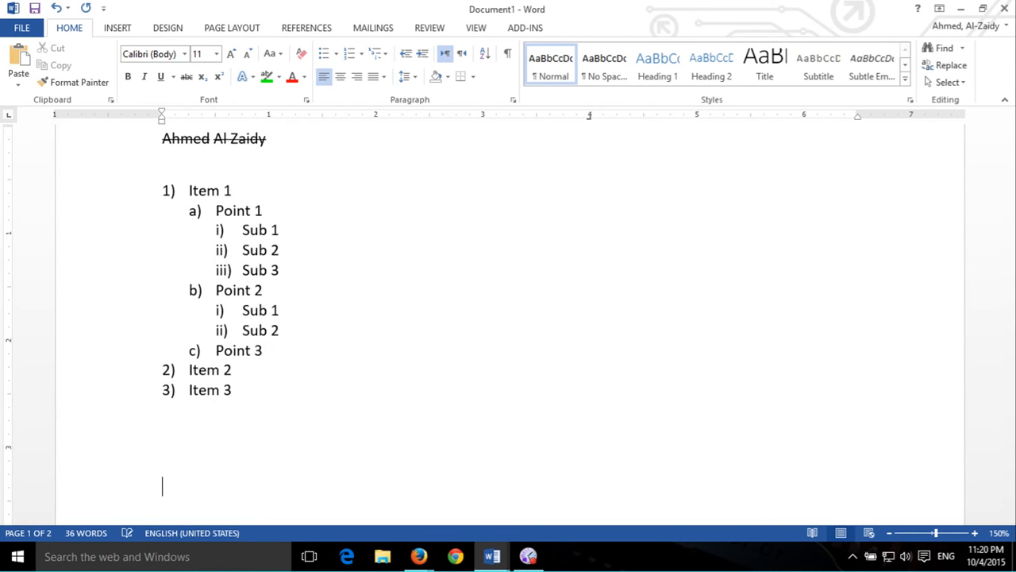
{"action": "scroll", "coordinate": [288, 436], "scroll_direction": "down", "scroll_amount": 2}
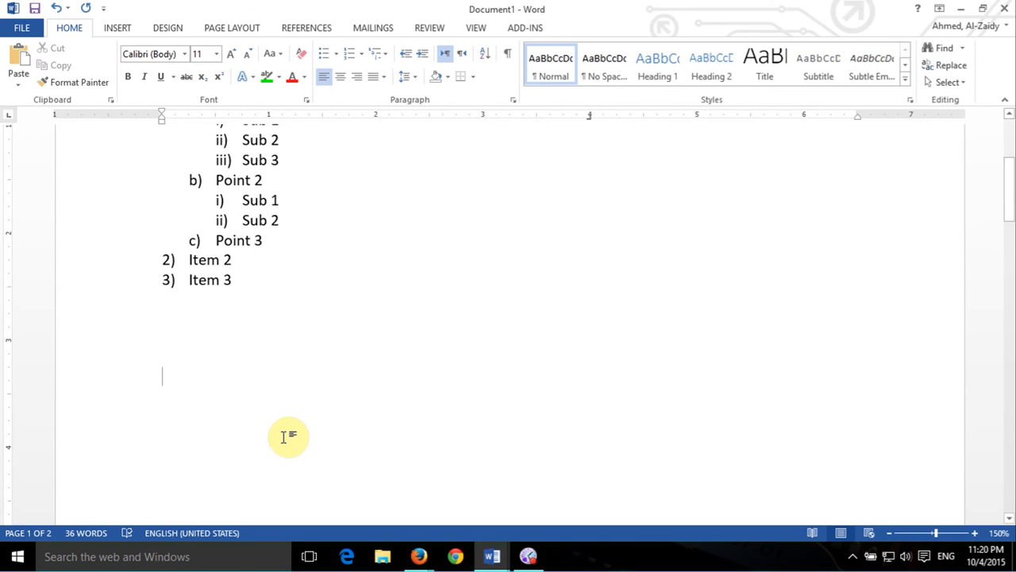
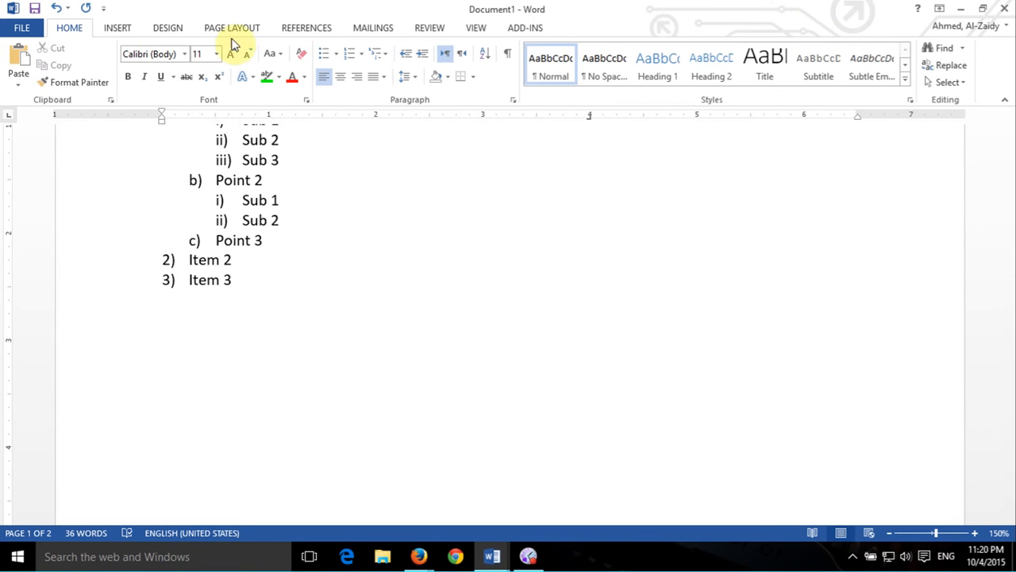
Step: Insert a Company document-property field below the list and fill it with ITPS
{"action": "left_click", "coordinate": [117, 29]}
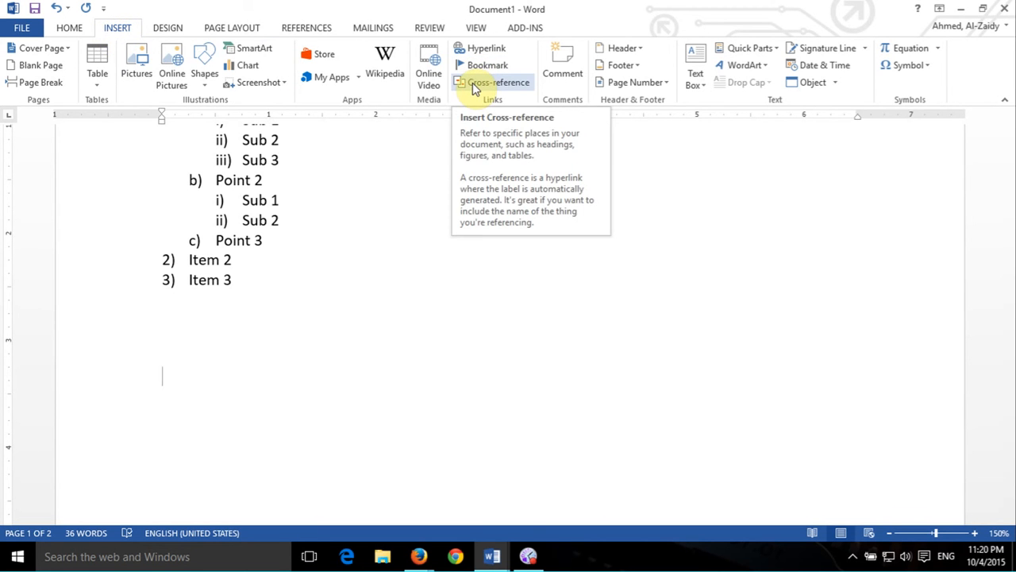
{"action": "left_click", "coordinate": [778, 49]}
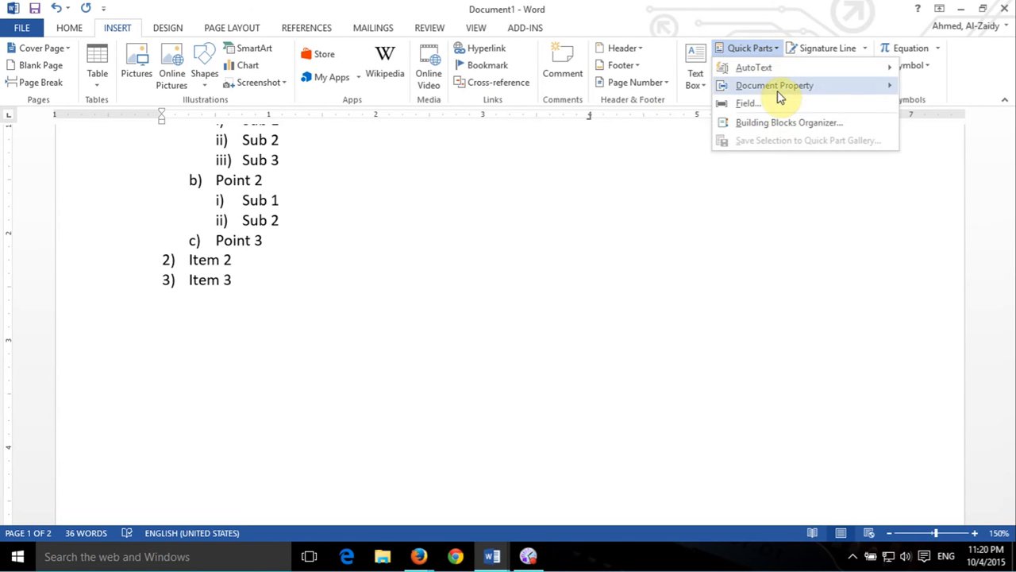
{"action": "mouse_move", "coordinate": [779, 93]}
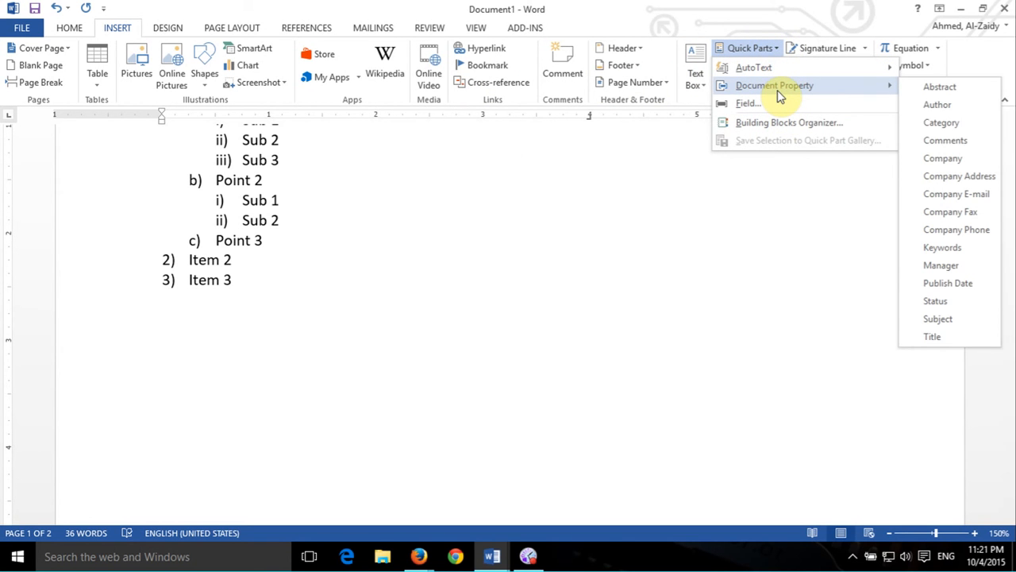
{"action": "left_click", "coordinate": [951, 163]}
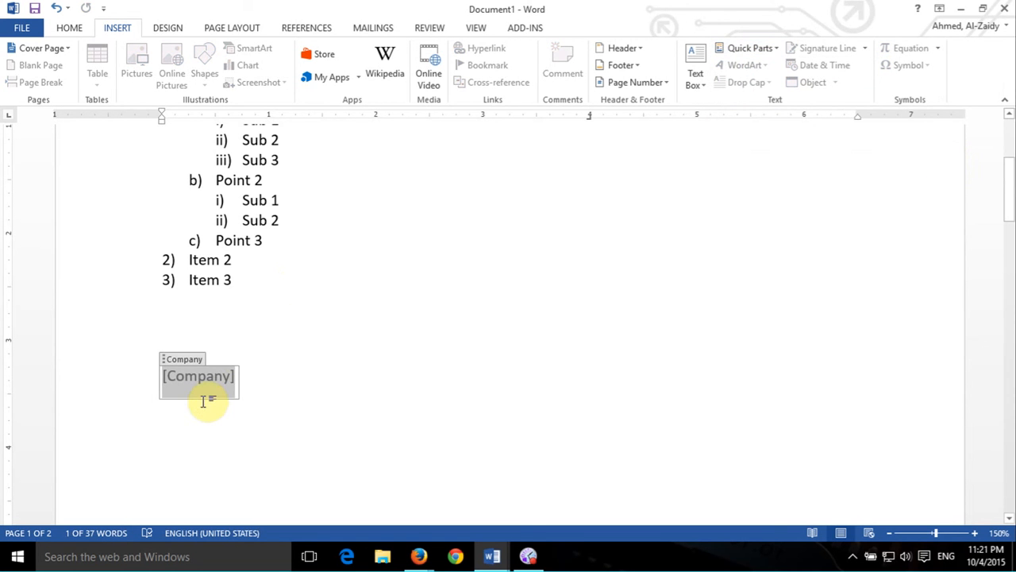
{"action": "type", "text": "ITPS"}
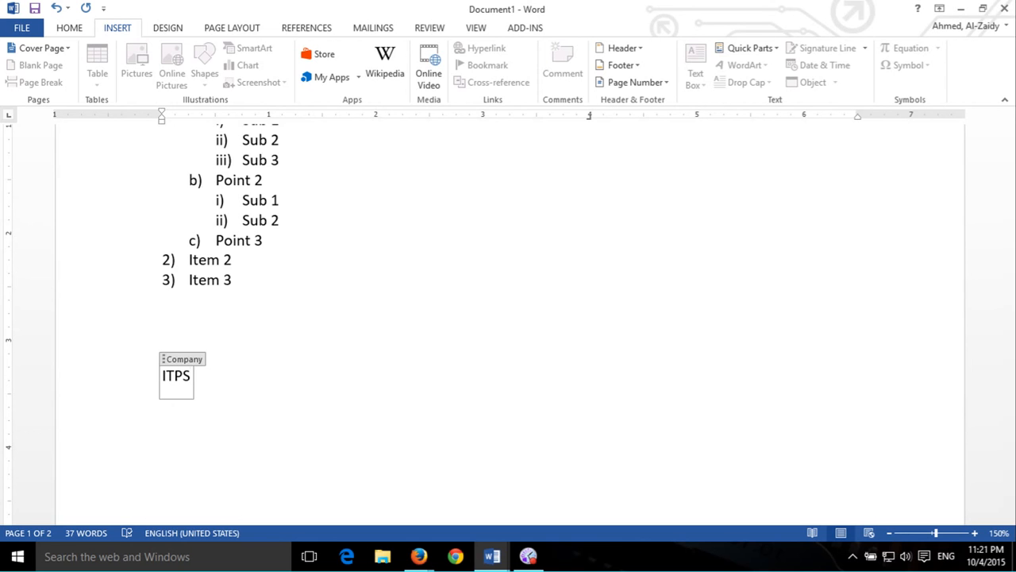
Step: Move the insertion point out of the ITPS field to just beside it
{"action": "scroll", "coordinate": [132, 408], "scroll_direction": "up", "scroll_amount": 3}
{"action": "scroll", "coordinate": [233, 421], "scroll_direction": "down", "scroll_amount": 3}
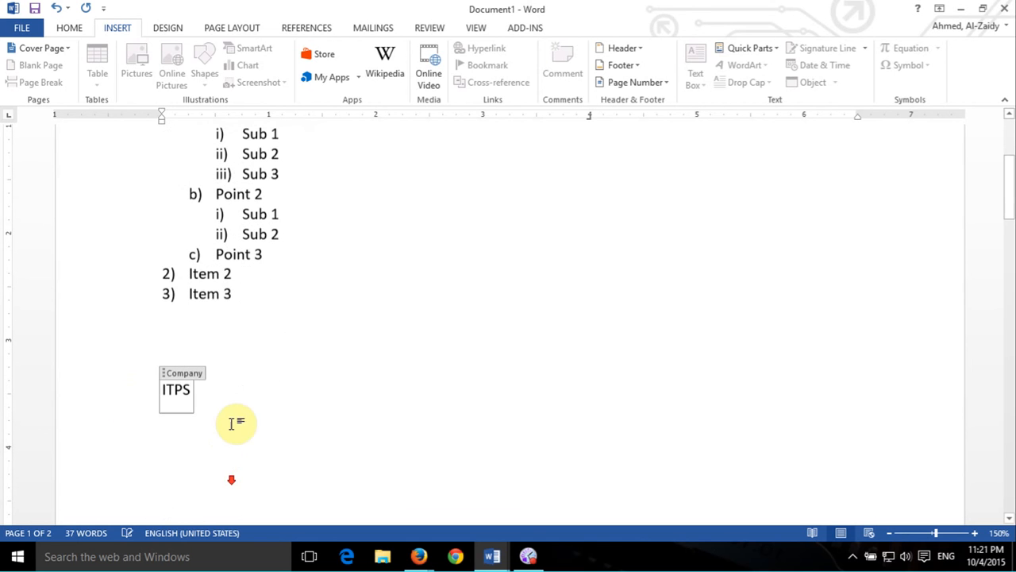
{"action": "left_click", "coordinate": [341, 347]}
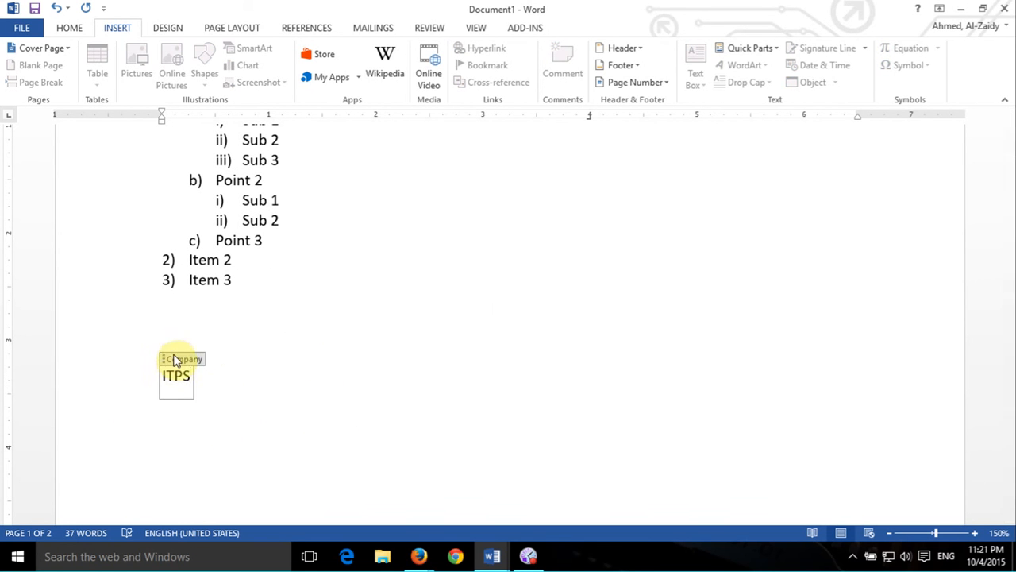
{"action": "left_click", "coordinate": [175, 360]}
{"action": "double_click", "coordinate": [400, 403]}
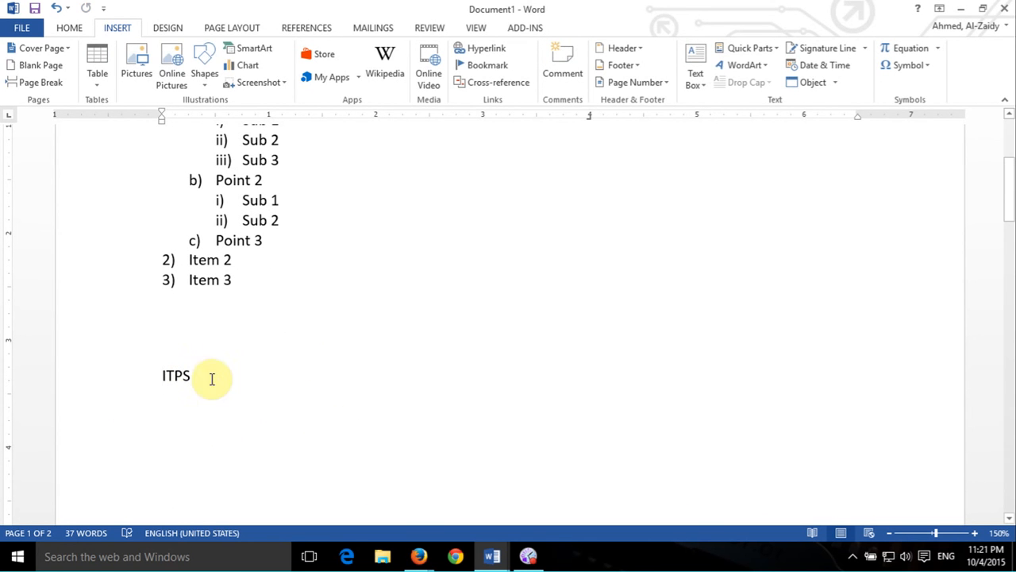
Step: Insert two more ITPS Company fields below the numbered list
{"action": "left_click", "coordinate": [753, 48]}
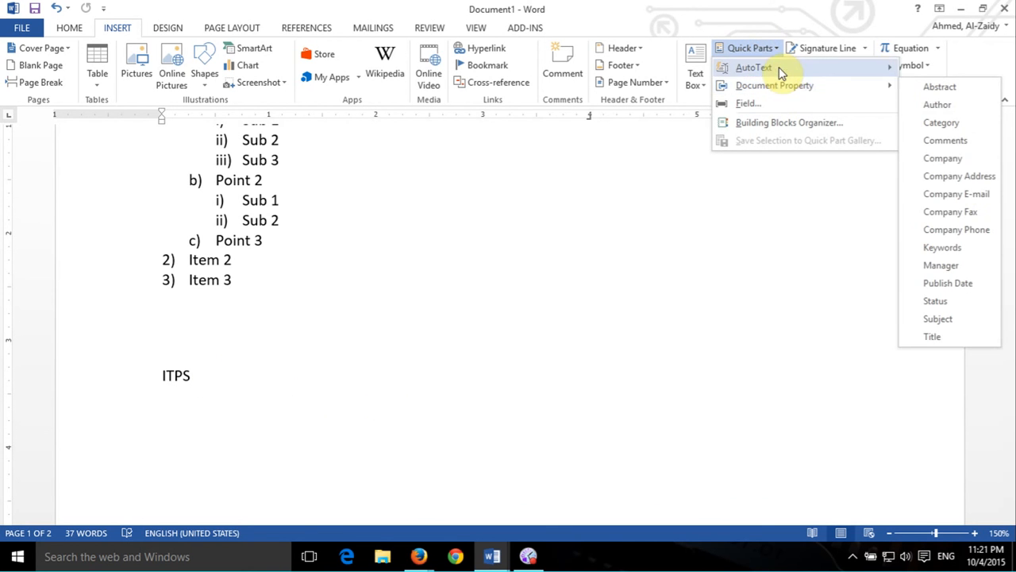
{"action": "left_click", "coordinate": [947, 160]}
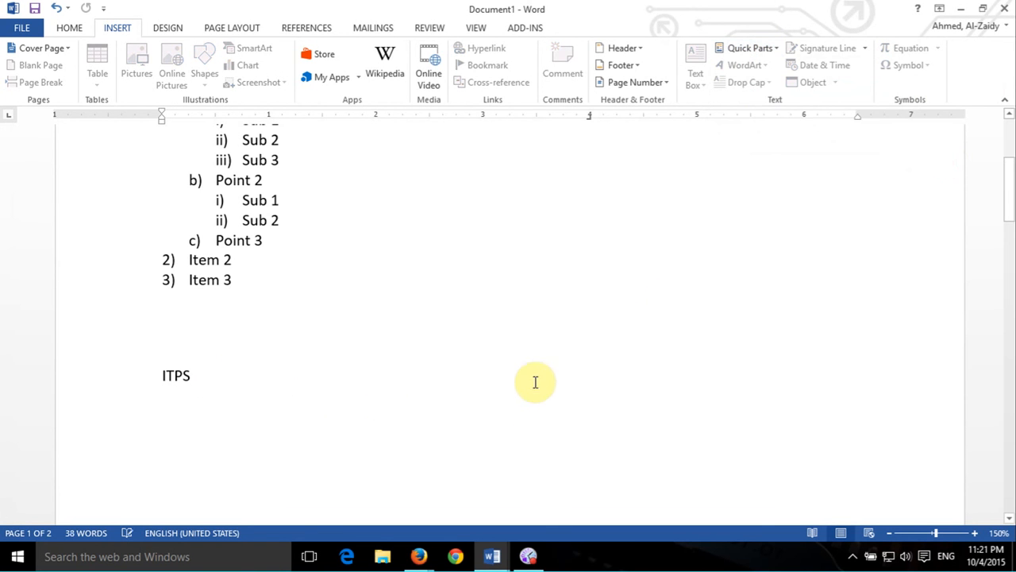
{"action": "left_click", "coordinate": [243, 363]}
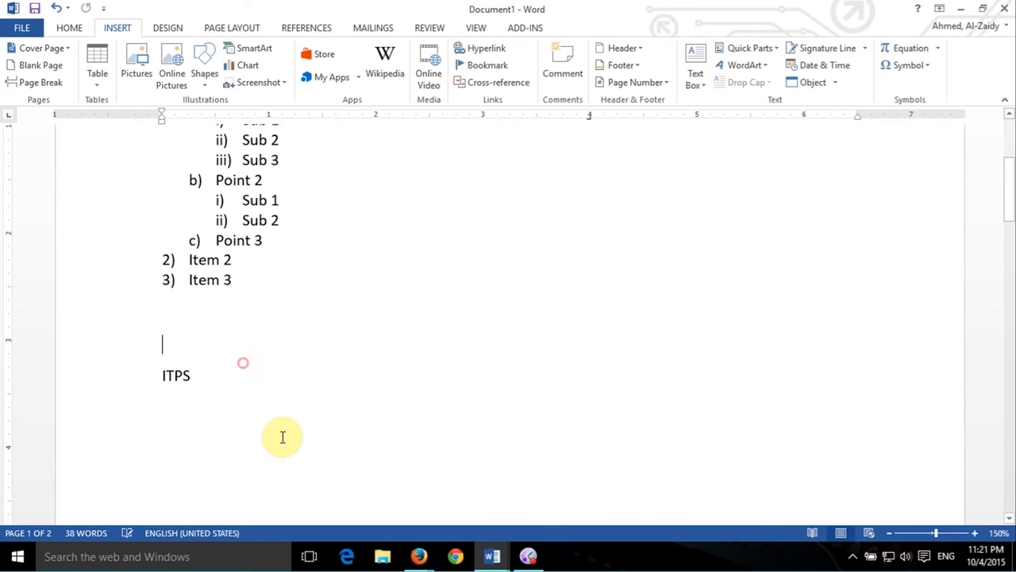
{"action": "left_click", "coordinate": [762, 47]}
{"action": "left_click", "coordinate": [797, 86]}
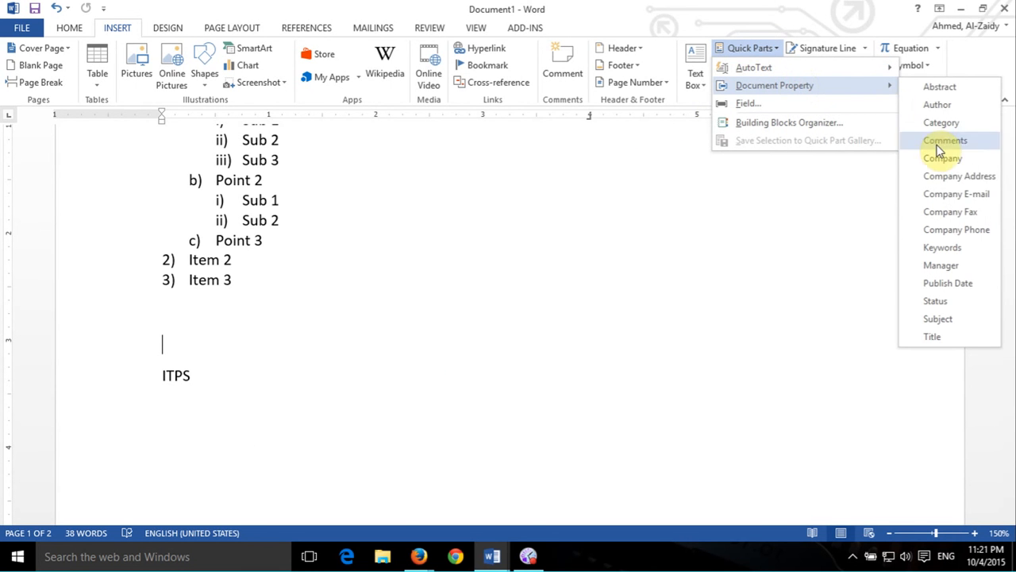
{"action": "left_click", "coordinate": [956, 163]}
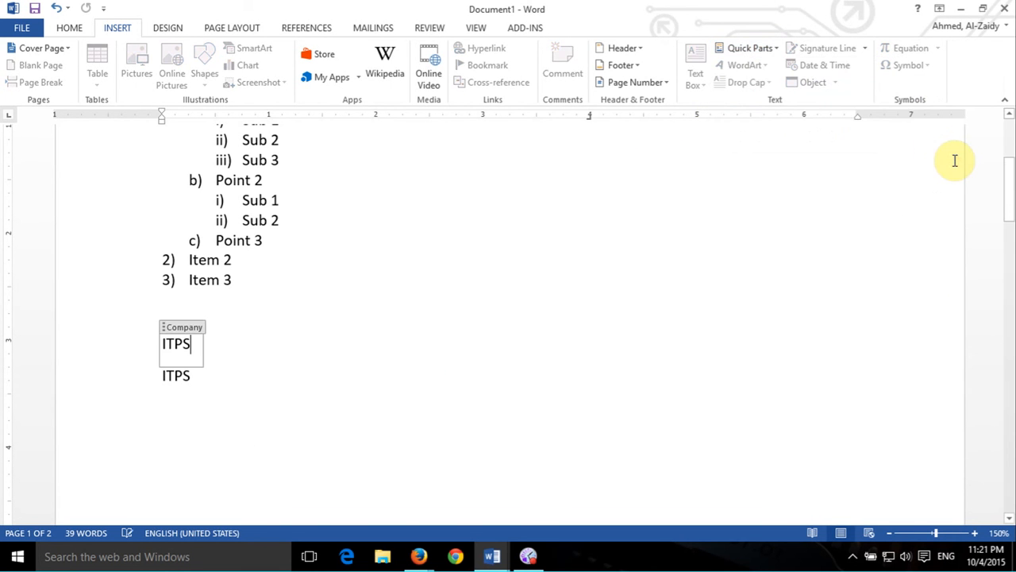
{"action": "left_click", "coordinate": [319, 374]}
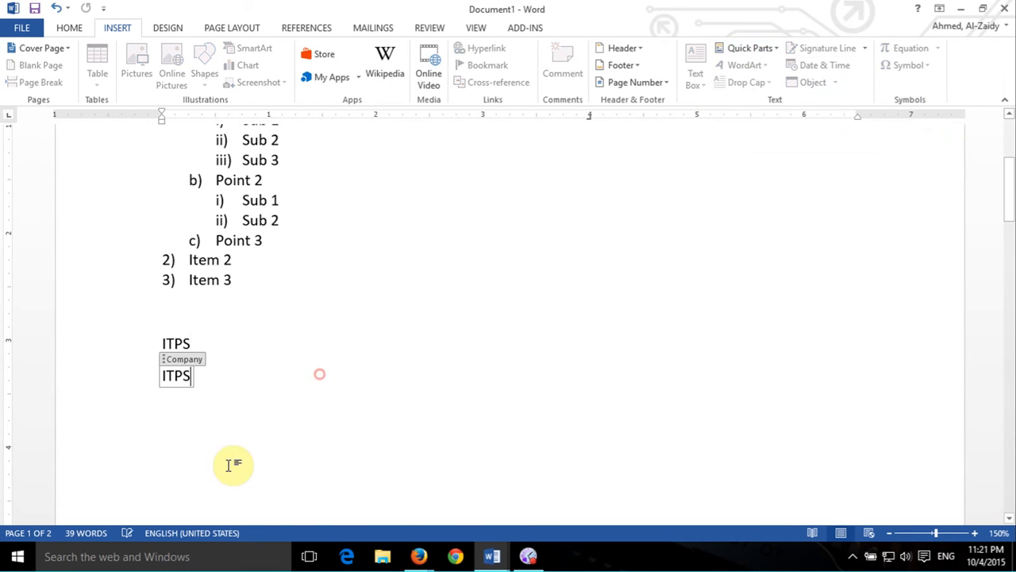
{"action": "left_click", "coordinate": [220, 342]}
{"action": "scroll", "coordinate": [328, 284], "scroll_direction": "up", "scroll_amount": 4}
Step: Insert an ITPS Company field at the start of the author line, separated by a space
{"action": "left_click", "coordinate": [177, 201]}
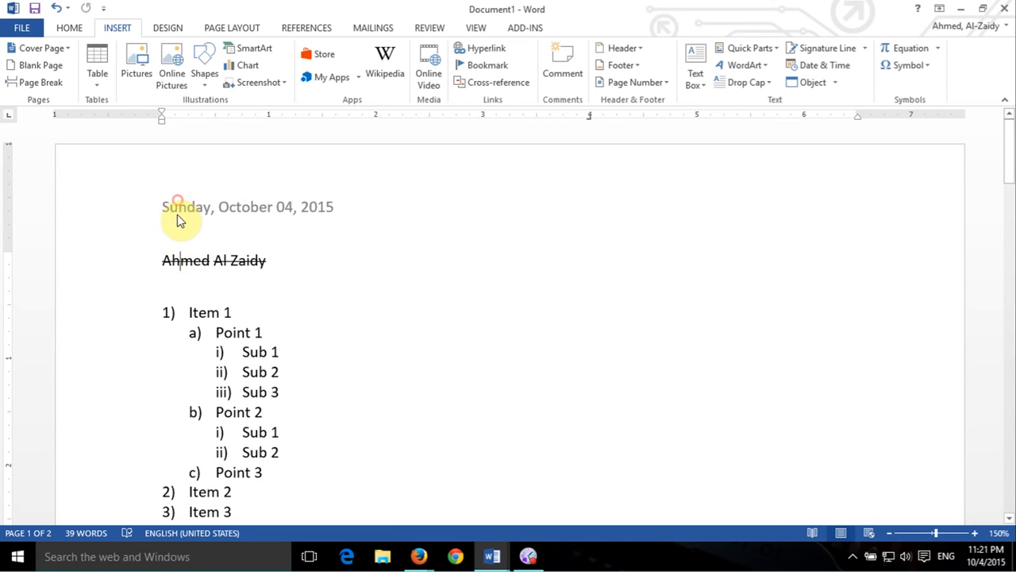
{"action": "left_click", "coordinate": [158, 272]}
{"action": "left_click", "coordinate": [758, 50]}
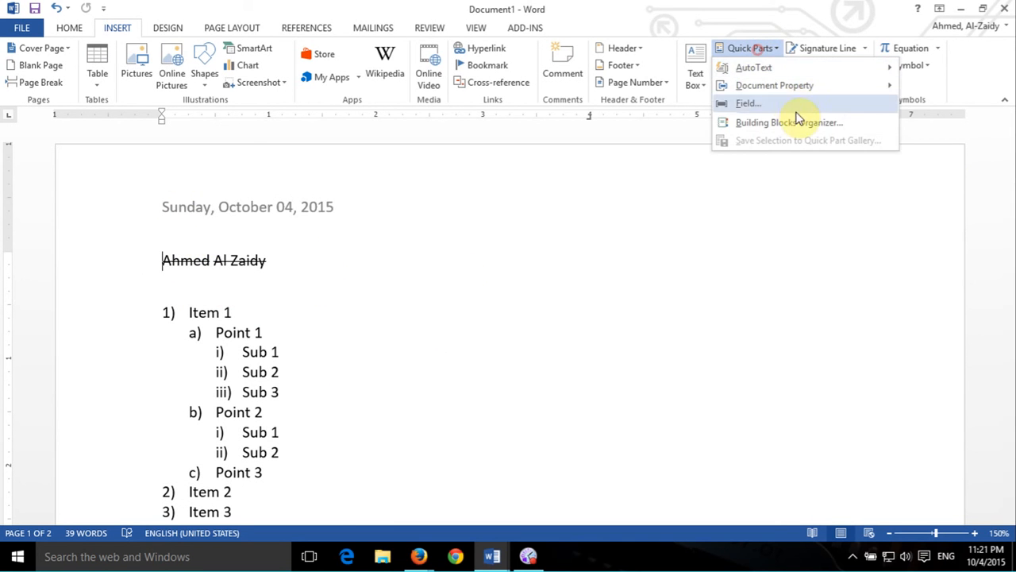
{"action": "left_click", "coordinate": [794, 85]}
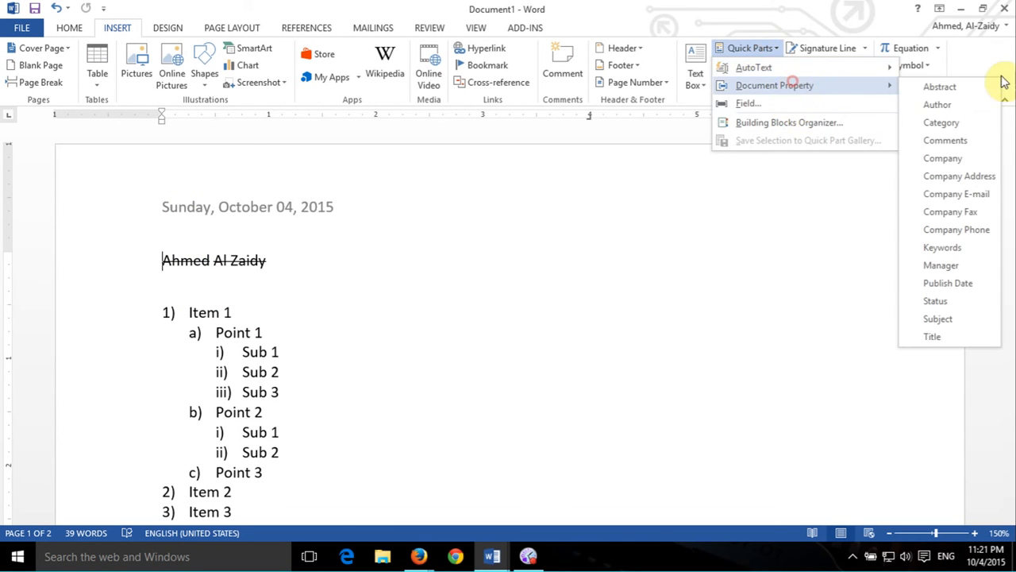
{"action": "left_click", "coordinate": [945, 158]}
{"action": "left_click", "coordinate": [435, 326]}
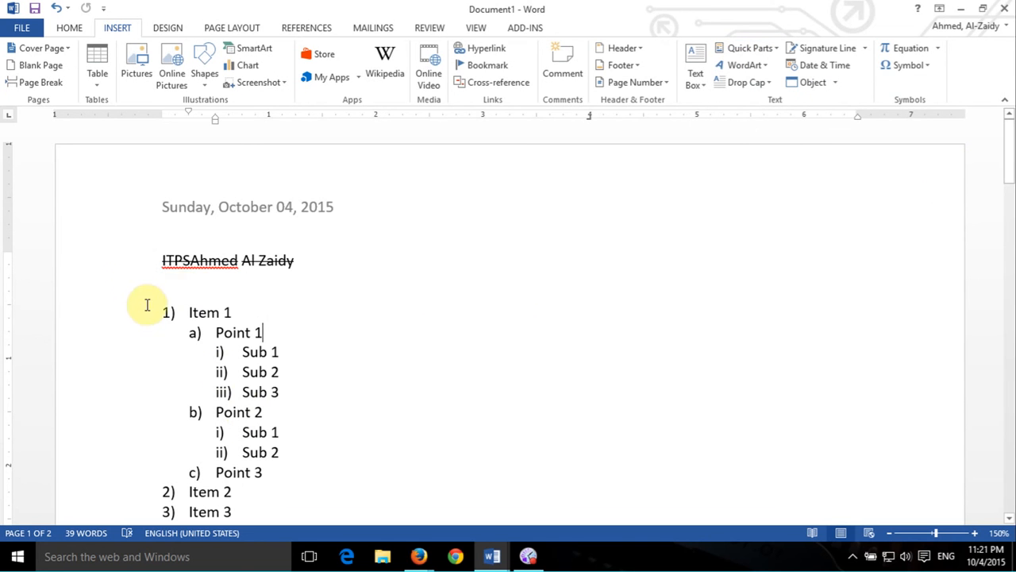
{"action": "left_click", "coordinate": [192, 265]}
{"action": "key", "text": "End"}
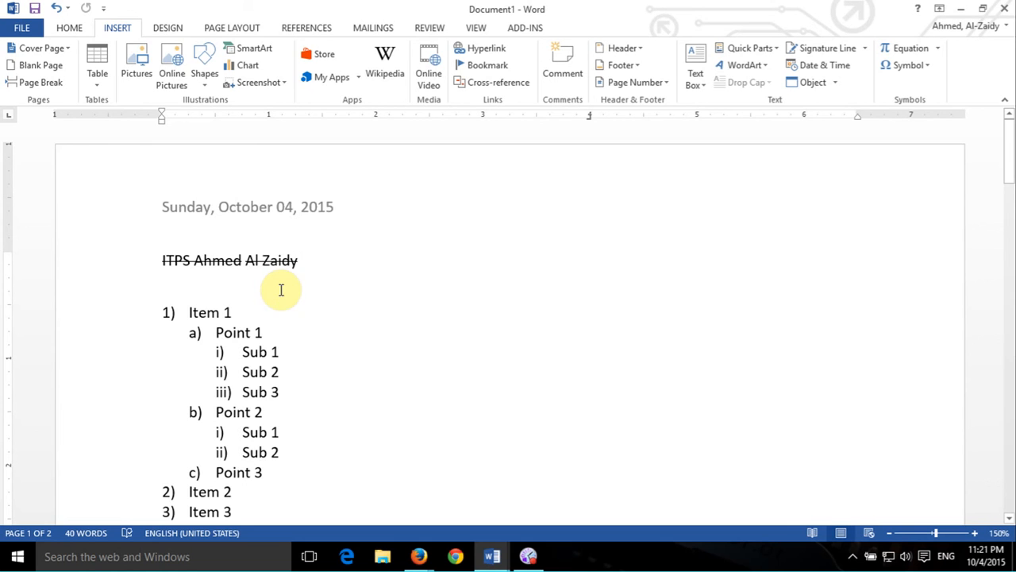
Step: Delete the ITPS text on page 2
{"action": "scroll", "coordinate": [141, 351], "scroll_direction": "down", "scroll_amount": 3}
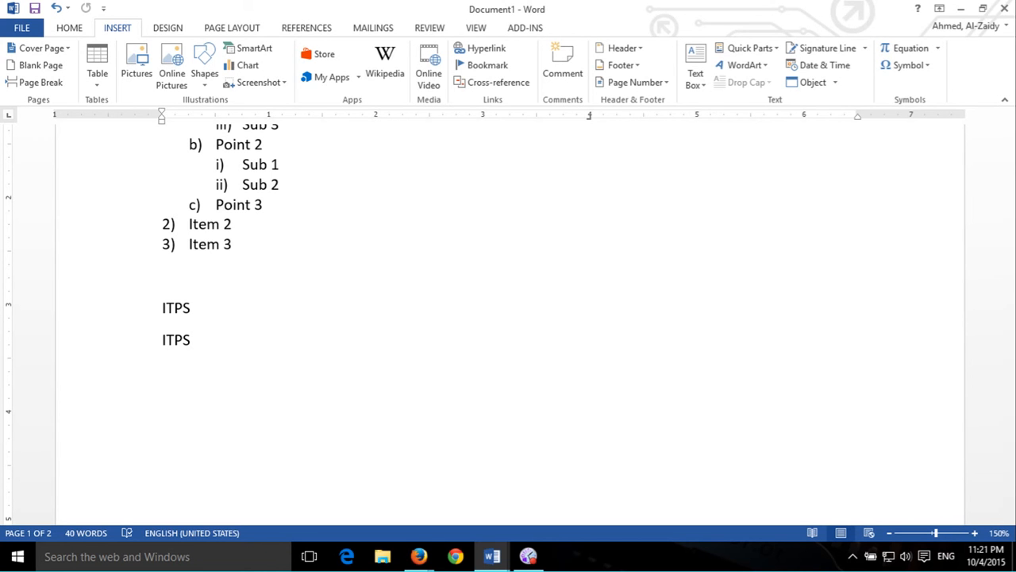
{"action": "left_click", "coordinate": [419, 555]}
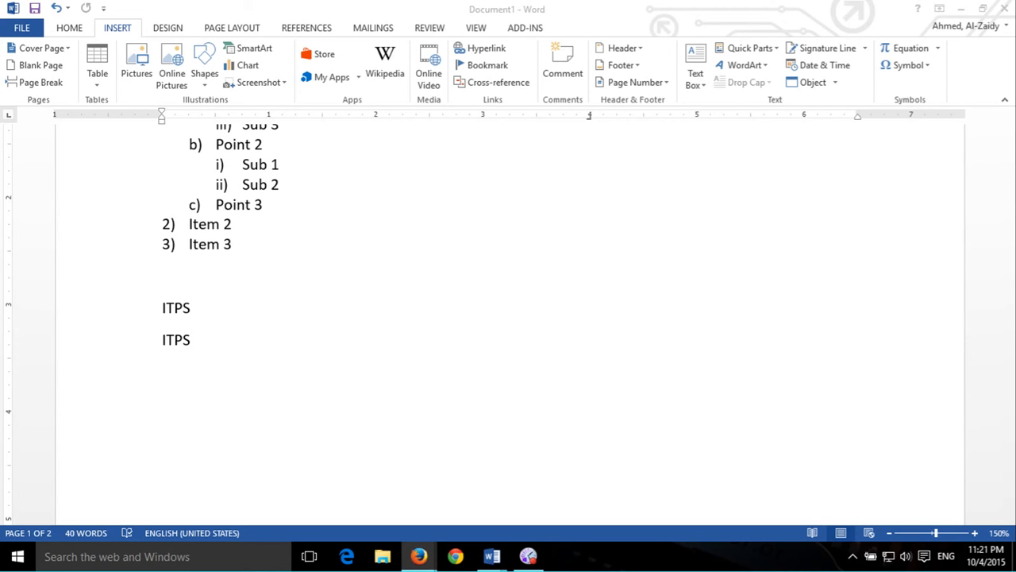
{"action": "left_click", "coordinate": [299, 398]}
{"action": "scroll", "coordinate": [377, 405], "scroll_direction": "down", "scroll_amount": 5}
{"action": "scroll", "coordinate": [376, 407], "scroll_direction": "down", "scroll_amount": 1}
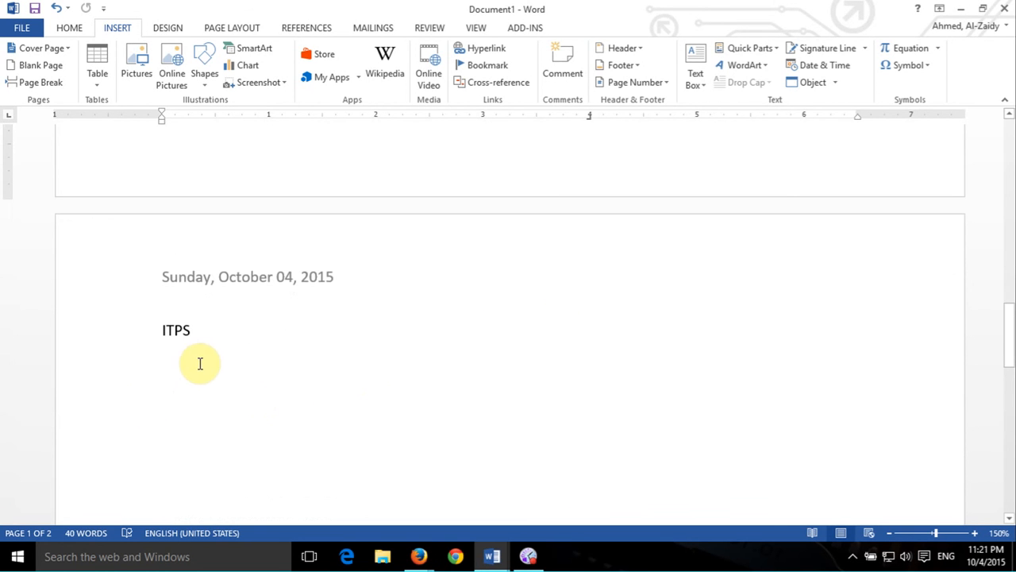
{"action": "left_click", "coordinate": [204, 358]}
{"action": "scroll", "coordinate": [221, 383], "scroll_direction": "down", "scroll_amount": 5}
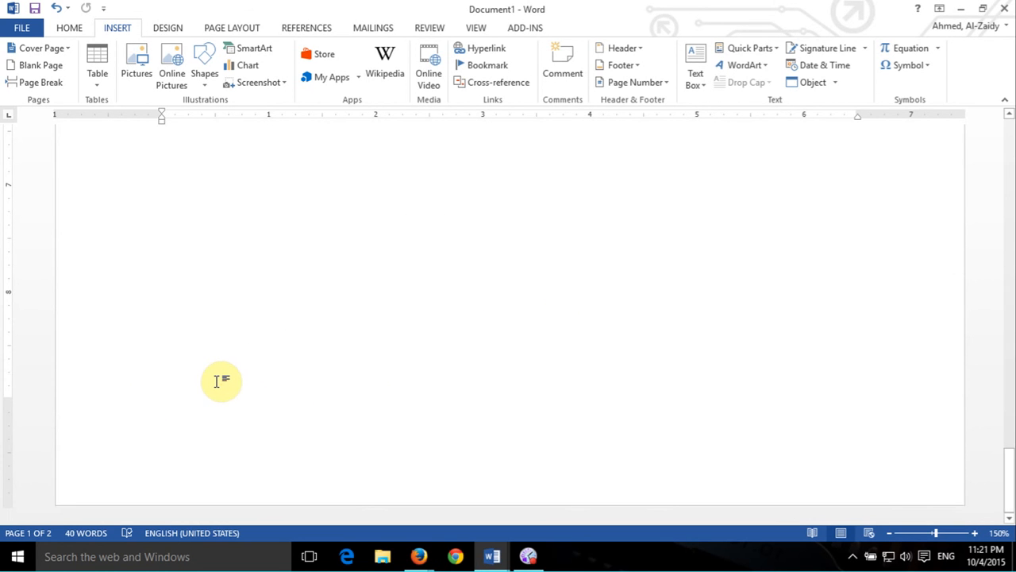
{"action": "scroll", "coordinate": [221, 381], "scroll_direction": "down", "scroll_amount": 4}
{"action": "scroll", "coordinate": [210, 429], "scroll_direction": "up", "scroll_amount": 2}
{"action": "scroll", "coordinate": [200, 462], "scroll_direction": "down", "scroll_amount": 3}
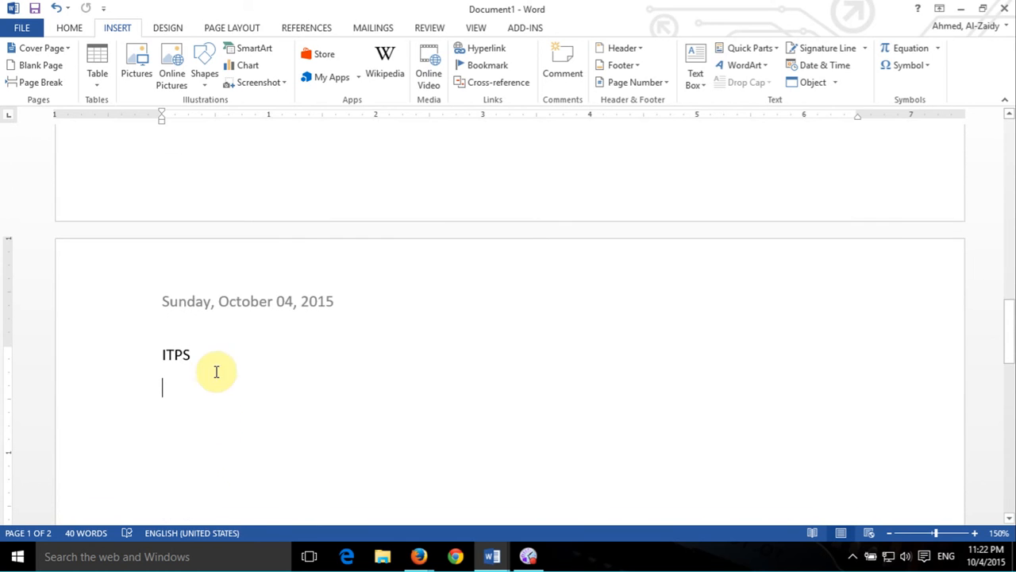
{"action": "left_click_drag", "start_coordinate": [202, 356], "coordinate": [163, 358]}
{"action": "key", "text": "Delete"}
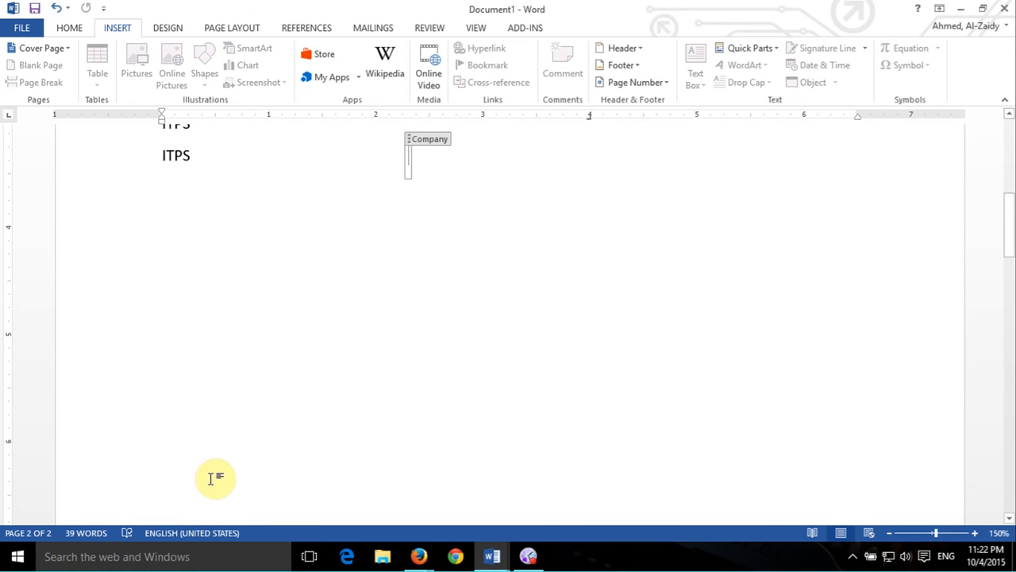
Step: Delete the three [Company] placeholders, then clear the whole document with Ctrl+A and Delete
{"action": "scroll", "coordinate": [247, 440], "scroll_direction": "up", "scroll_amount": 4}
{"action": "scroll", "coordinate": [247, 411], "scroll_direction": "down", "scroll_amount": 1}
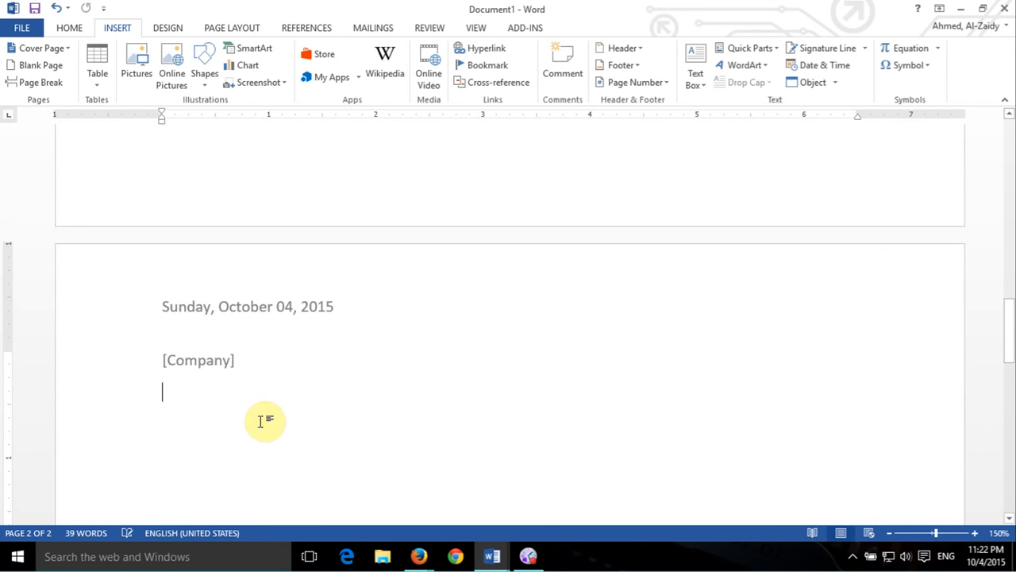
{"action": "left_click", "coordinate": [204, 363]}
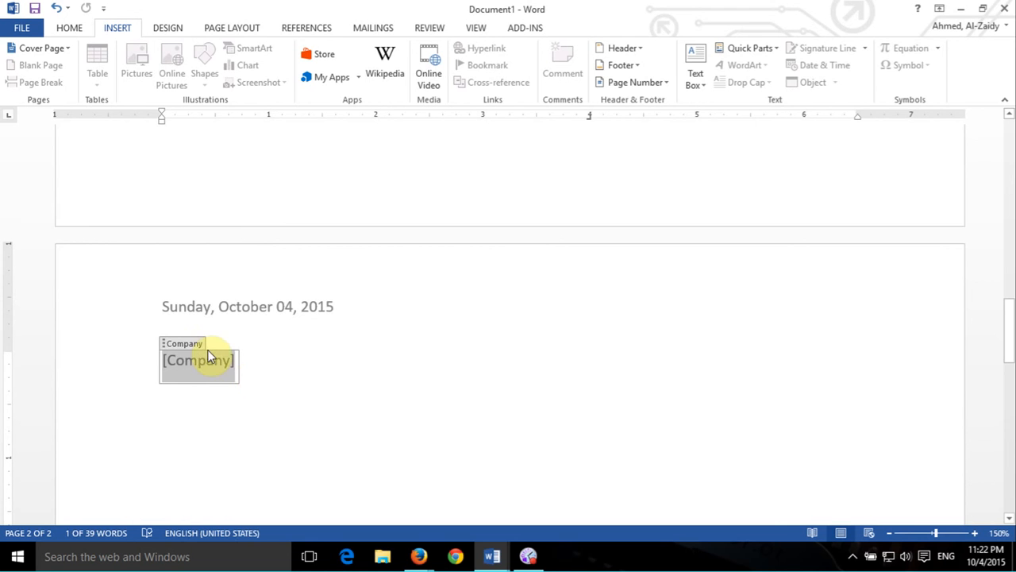
{"action": "key", "text": "Delete"}
{"action": "scroll", "coordinate": [210, 383], "scroll_direction": "up", "scroll_amount": 2}
{"action": "scroll", "coordinate": [222, 386], "scroll_direction": "up", "scroll_amount": 3}
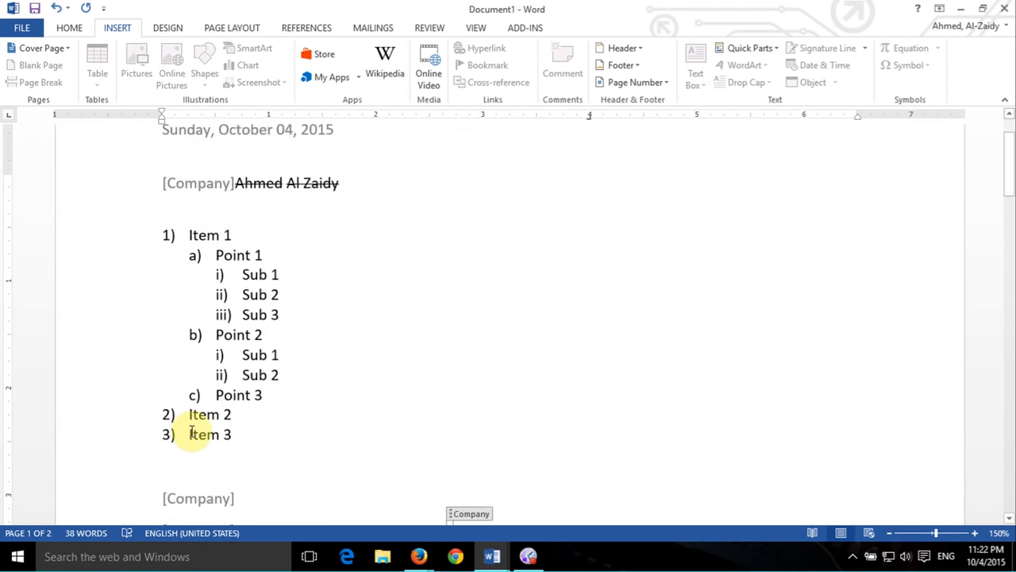
{"action": "scroll", "coordinate": [202, 334], "scroll_direction": "down", "scroll_amount": 2}
{"action": "left_click", "coordinate": [176, 318]}
{"action": "key", "text": "Delete"}
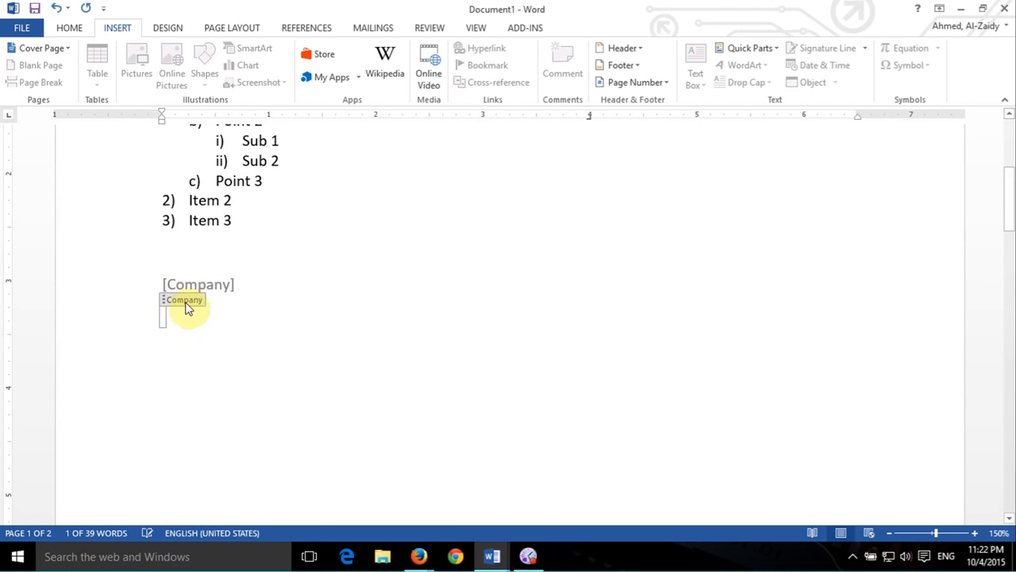
{"action": "left_click", "coordinate": [216, 284]}
{"action": "key", "text": "Delete"}
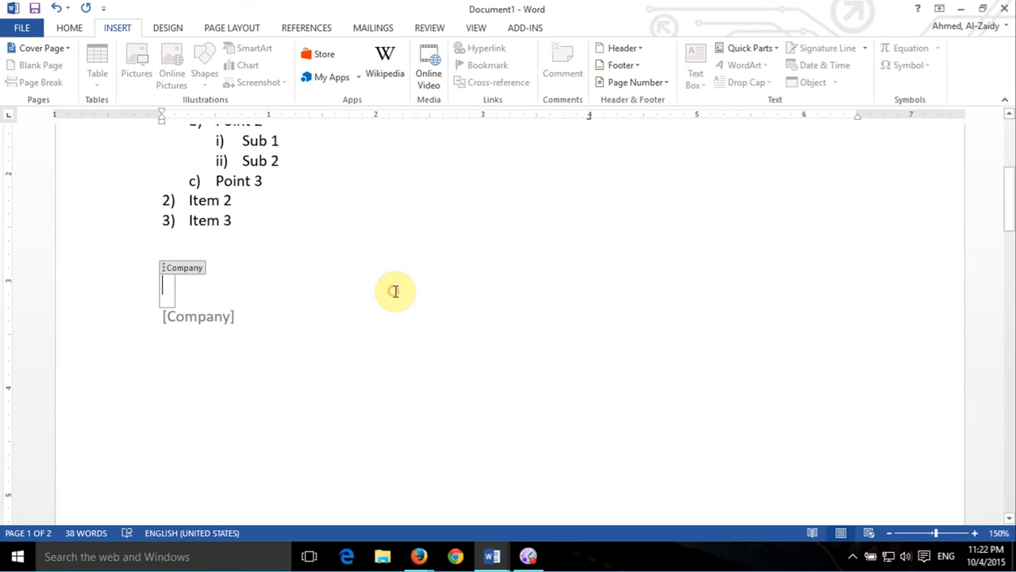
{"action": "key", "text": "ctrl+a"}
{"action": "key", "text": "Delete"}
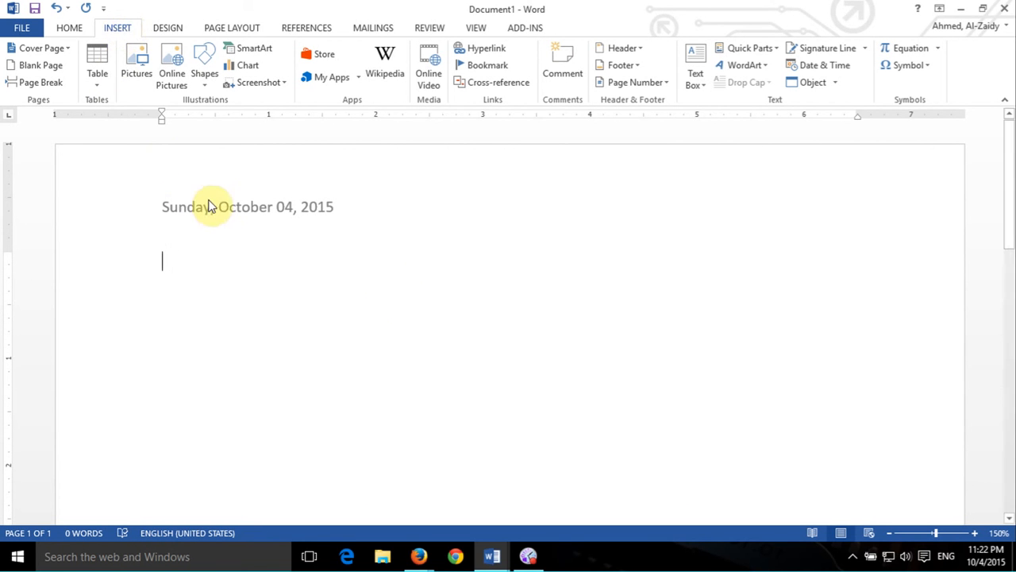
Step: Draw a Shift-constrained round Smiley Face below the Sunday, October 04, 2015 date
{"action": "left_click", "coordinate": [210, 87]}
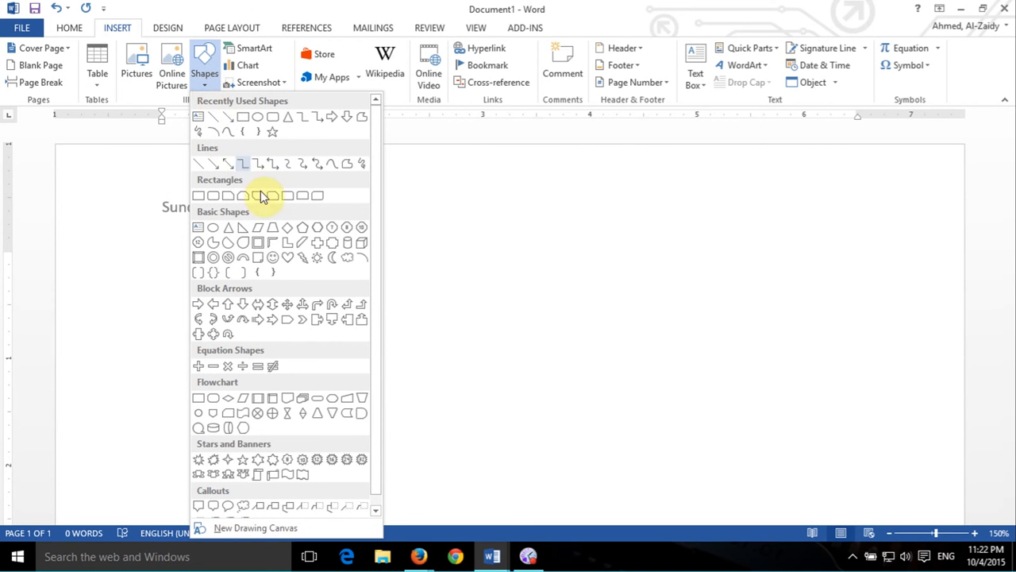
{"action": "left_click", "coordinate": [272, 259]}
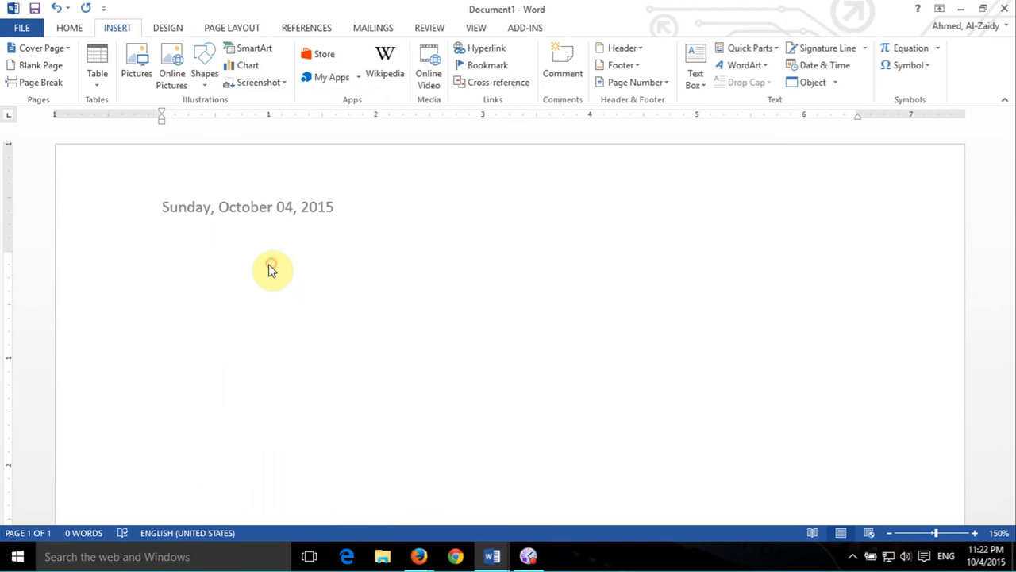
{"action": "mouse_move", "coordinate": [153, 257]}
{"action": "left_mouse_down"}
{"action": "mouse_move", "coordinate": [272, 367]}
{"action": "mouse_move", "coordinate": [321, 430]}
{"action": "mouse_move", "coordinate": [388, 456]}
{"action": "mouse_move", "coordinate": [423, 483]}
{"action": "mouse_move", "coordinate": [329, 268]}
{"action": "mouse_move", "coordinate": [245, 347]}
{"action": "mouse_move", "coordinate": [354, 399]}
{"action": "mouse_move", "coordinate": [245, 342]}
{"action": "mouse_move", "coordinate": [405, 374]}
{"action": "mouse_move", "coordinate": [231, 290]}
{"action": "mouse_move", "coordinate": [189, 324]}
{"action": "mouse_move", "coordinate": [179, 270]}
{"action": "mouse_move", "coordinate": [238, 288]}
{"action": "mouse_move", "coordinate": [193, 247]}
{"action": "mouse_move", "coordinate": [392, 476]}
{"action": "mouse_move", "coordinate": [197, 290]}
{"action": "mouse_move", "coordinate": [345, 458]}
{"action": "mouse_move", "coordinate": [304, 422]}
{"action": "mouse_move", "coordinate": [200, 300]}
{"action": "mouse_move", "coordinate": [394, 443]}
{"action": "mouse_move", "coordinate": [206, 281]}
{"action": "mouse_move", "coordinate": [310, 368]}
{"action": "mouse_move", "coordinate": [312, 358]}
{"action": "mouse_move", "coordinate": [312, 379]}
{"action": "mouse_move", "coordinate": [109, 347]}
{"action": "mouse_move", "coordinate": [186, 358]}
{"action": "mouse_move", "coordinate": [164, 346]}
{"action": "mouse_move", "coordinate": [206, 338]}
{"action": "mouse_move", "coordinate": [289, 229]}
{"action": "mouse_move", "coordinate": [284, 426]}
{"action": "mouse_move", "coordinate": [283, 320]}
{"action": "mouse_move", "coordinate": [340, 376]}
{"action": "left_mouse_up"}
{"action": "key", "text": "shift"}
{"action": "key", "text": "shift"}
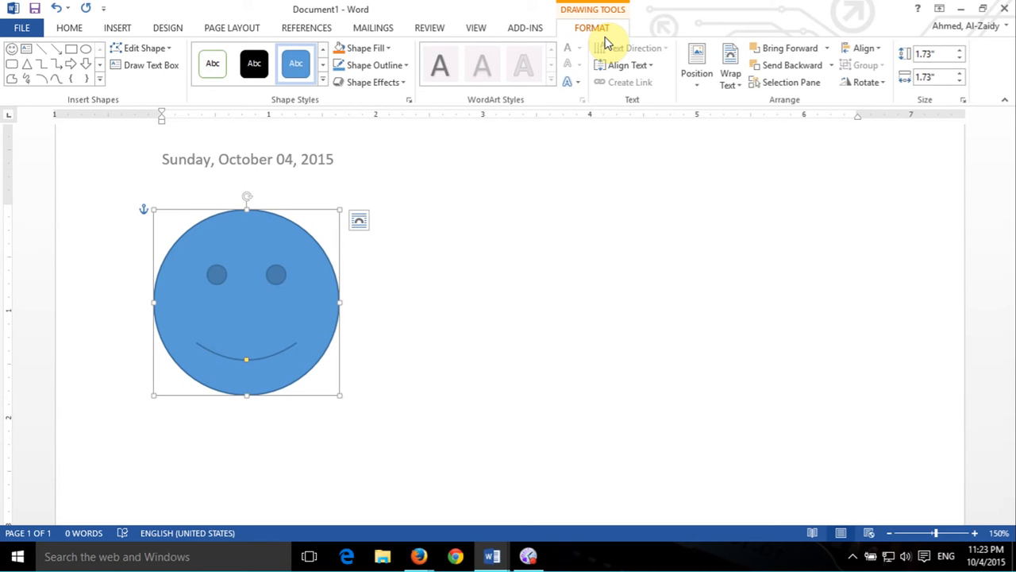
Step: Give the smiley the light gold shape style, yellow fill and dark green outline
{"action": "left_click", "coordinate": [323, 81]}
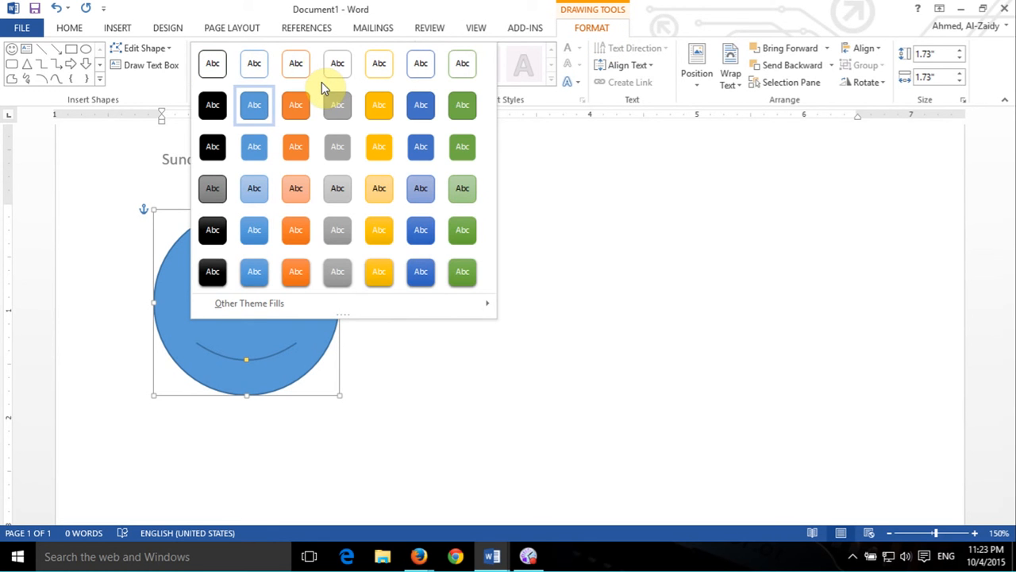
{"action": "left_click", "coordinate": [223, 13]}
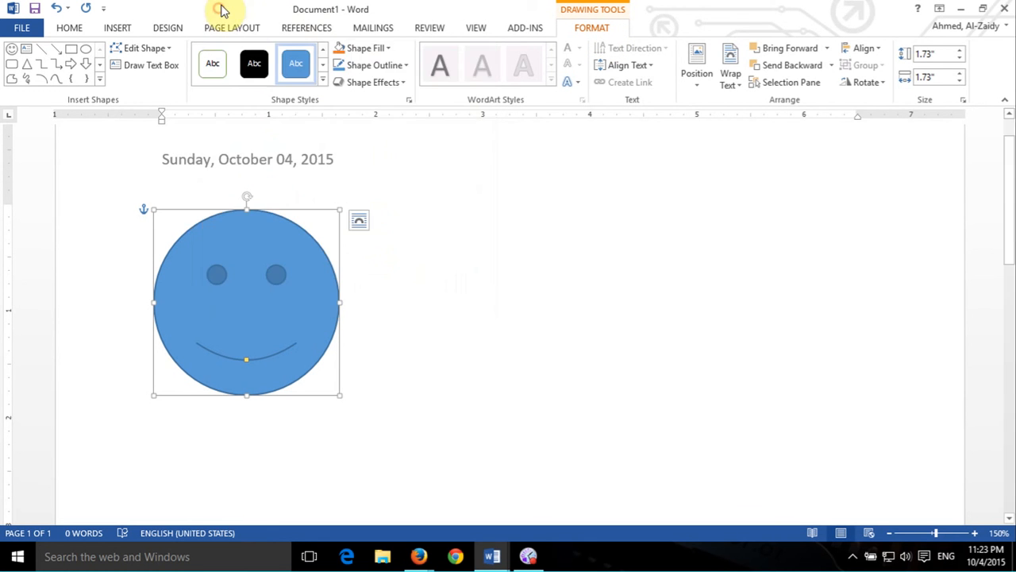
{"action": "left_click", "coordinate": [321, 82]}
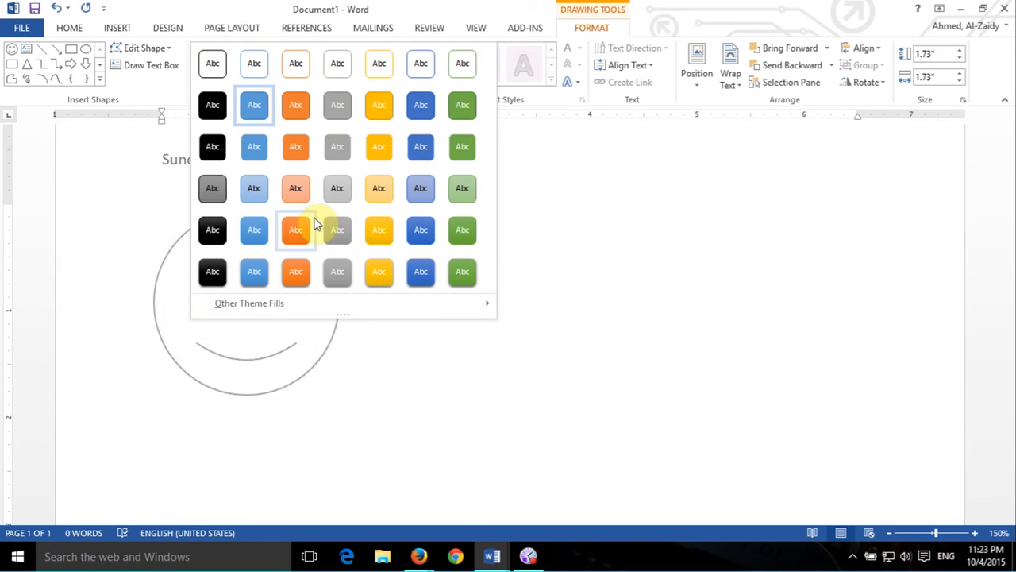
{"action": "left_click", "coordinate": [379, 188]}
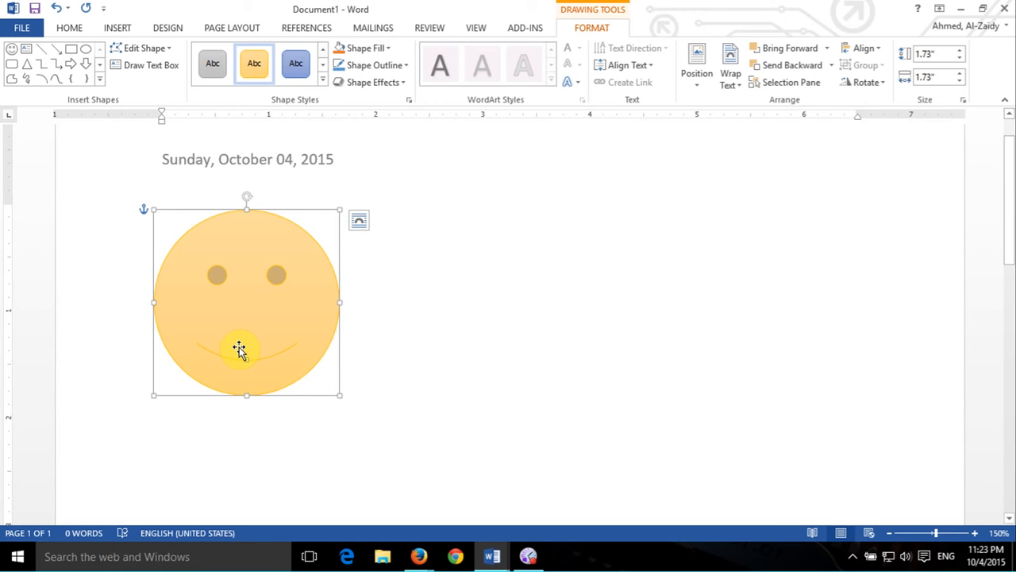
{"action": "left_click", "coordinate": [386, 51]}
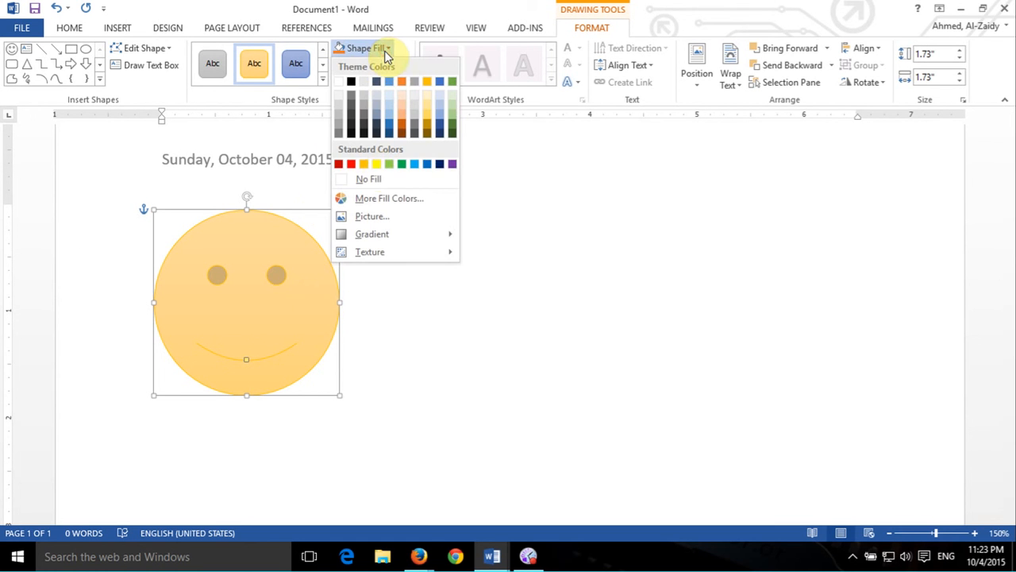
{"action": "left_click", "coordinate": [377, 163]}
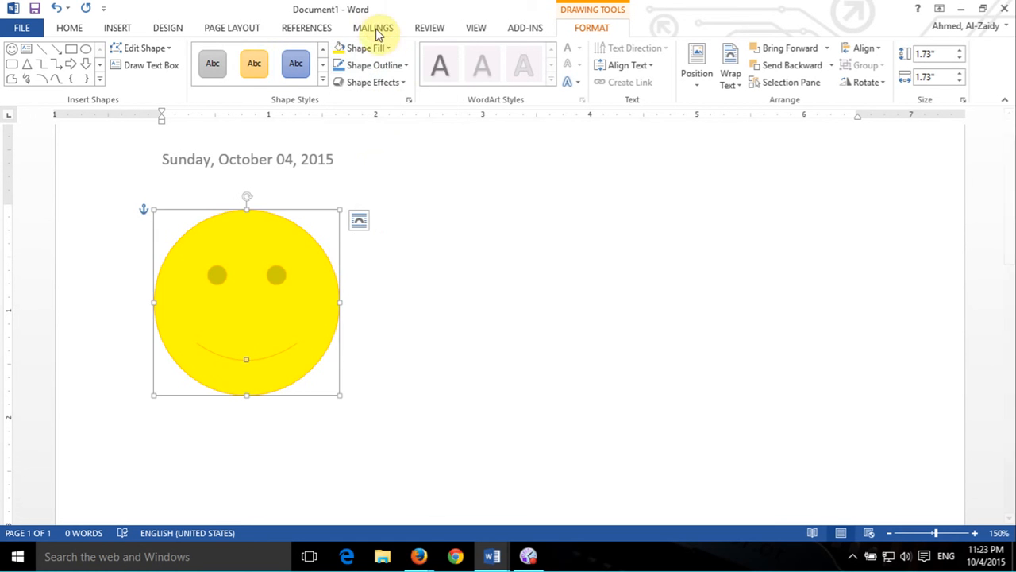
{"action": "left_click", "coordinate": [390, 65]}
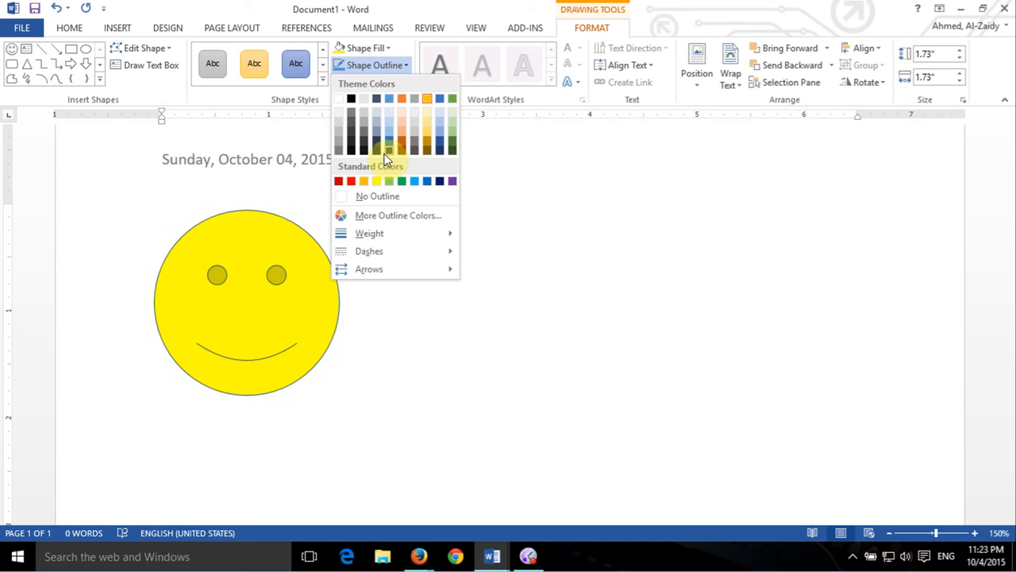
{"action": "left_click", "coordinate": [454, 152]}
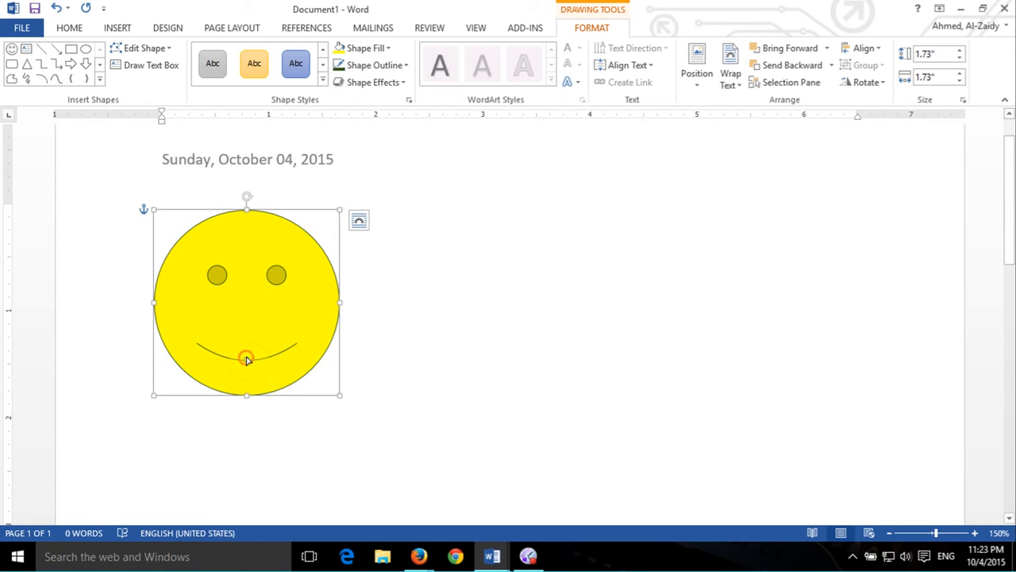
Step: Drag the mouth handle into a frown and back into a smile
{"action": "left_click_drag", "start_coordinate": [246, 359], "coordinate": [257, 310]}
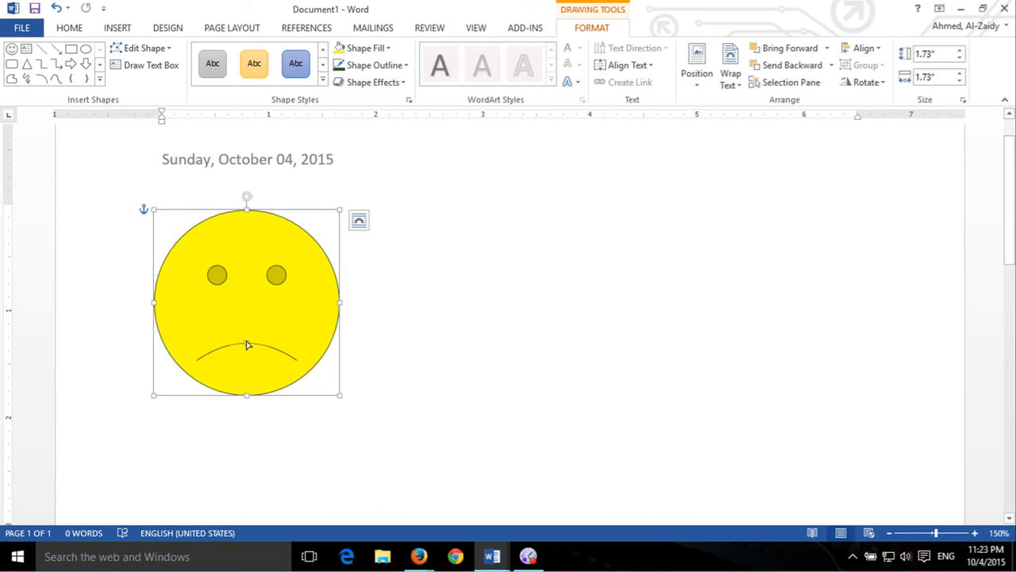
{"action": "left_click_drag", "start_coordinate": [246, 344], "coordinate": [254, 376]}
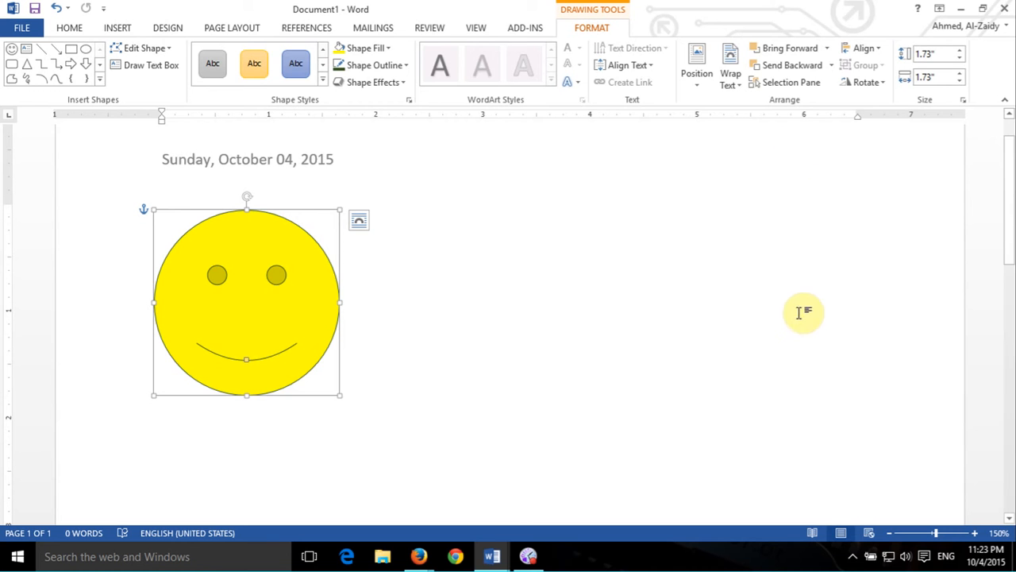
{"action": "left_click", "coordinate": [698, 86]}
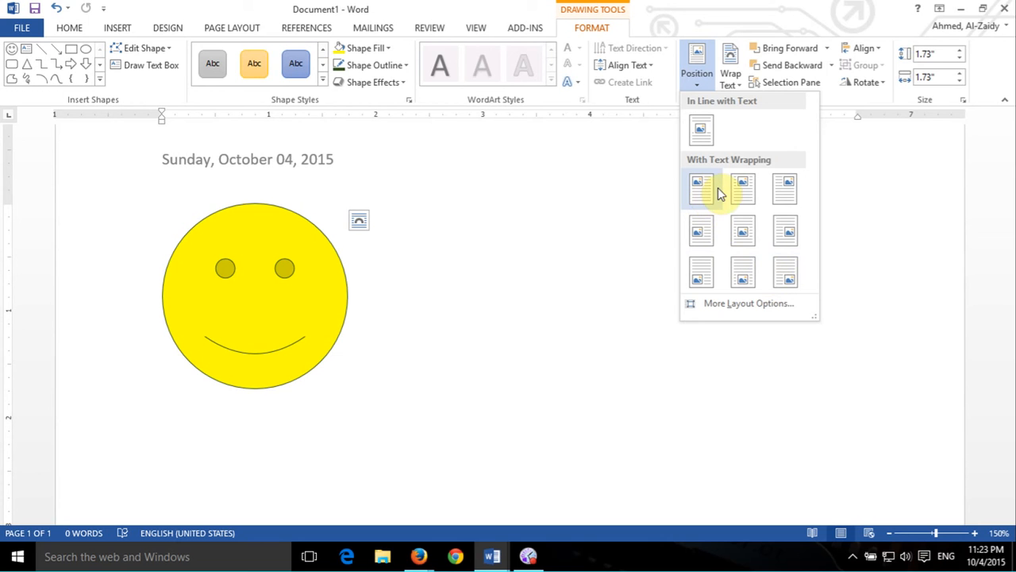
Step: Position the smiley top left with text wrapping, then set its wrapping to Through
{"action": "left_click", "coordinate": [718, 187]}
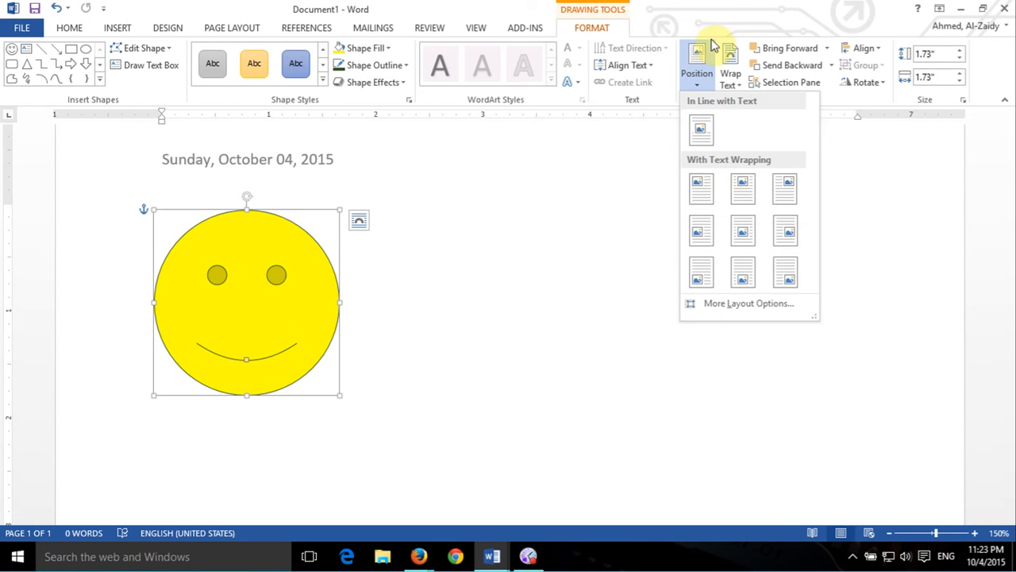
{"action": "left_click", "coordinate": [732, 87]}
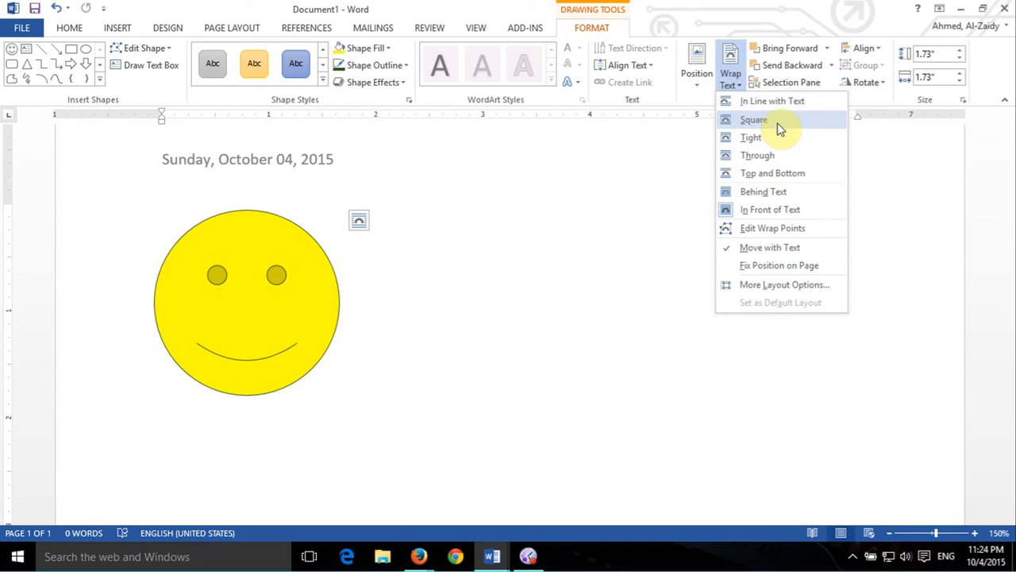
{"action": "left_click", "coordinate": [758, 154]}
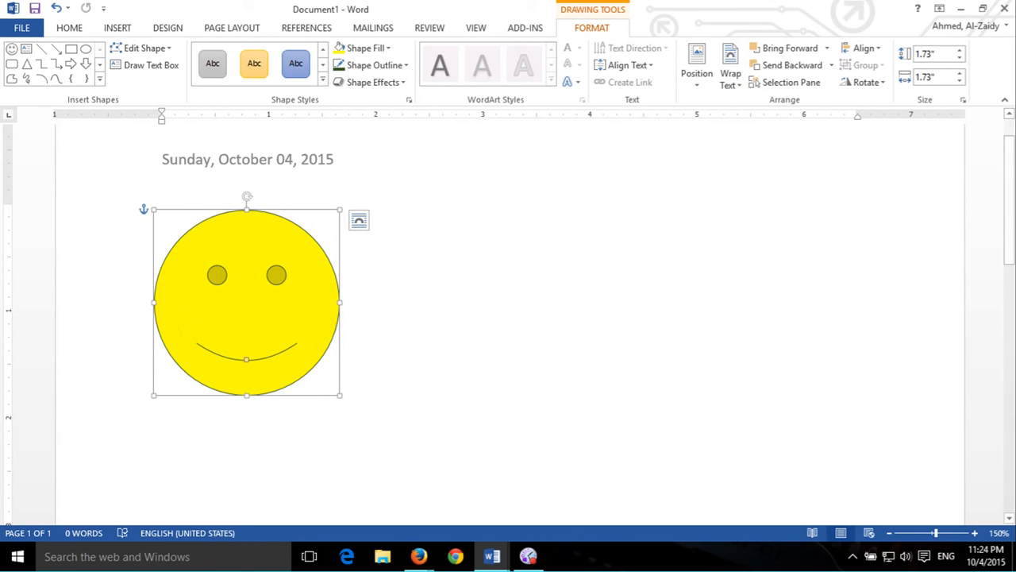
{"action": "left_click", "coordinate": [418, 556]}
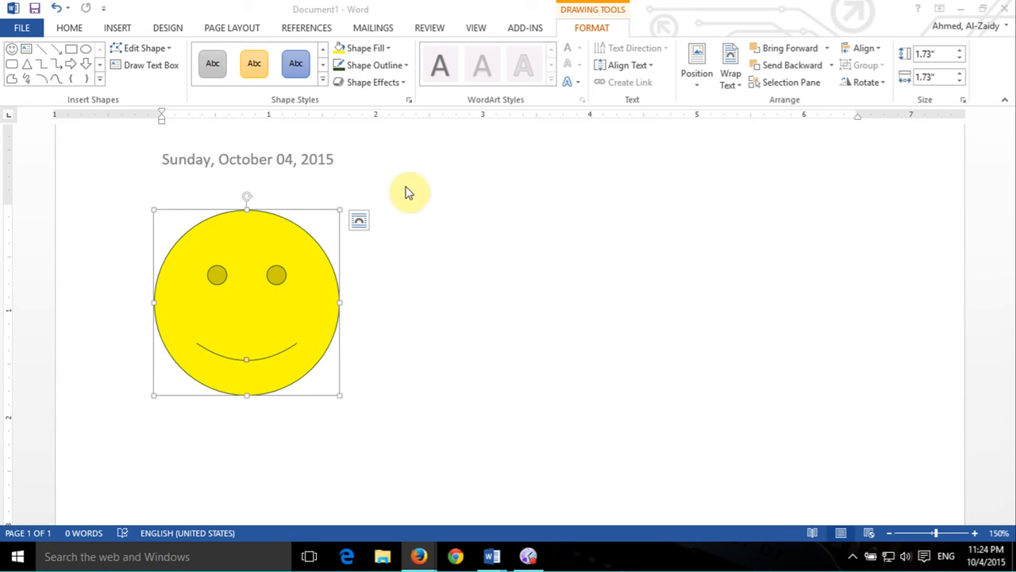
Step: Draw a 7-Point Star to the right of the smiley
{"action": "left_click", "coordinate": [97, 79]}
{"action": "left_click", "coordinate": [601, 306]}
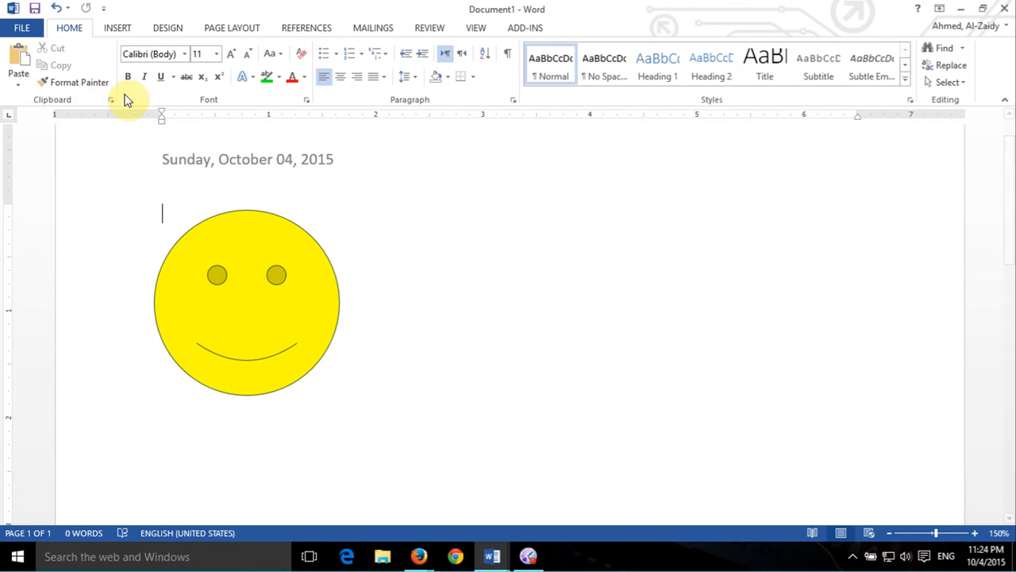
{"action": "left_click", "coordinate": [119, 29]}
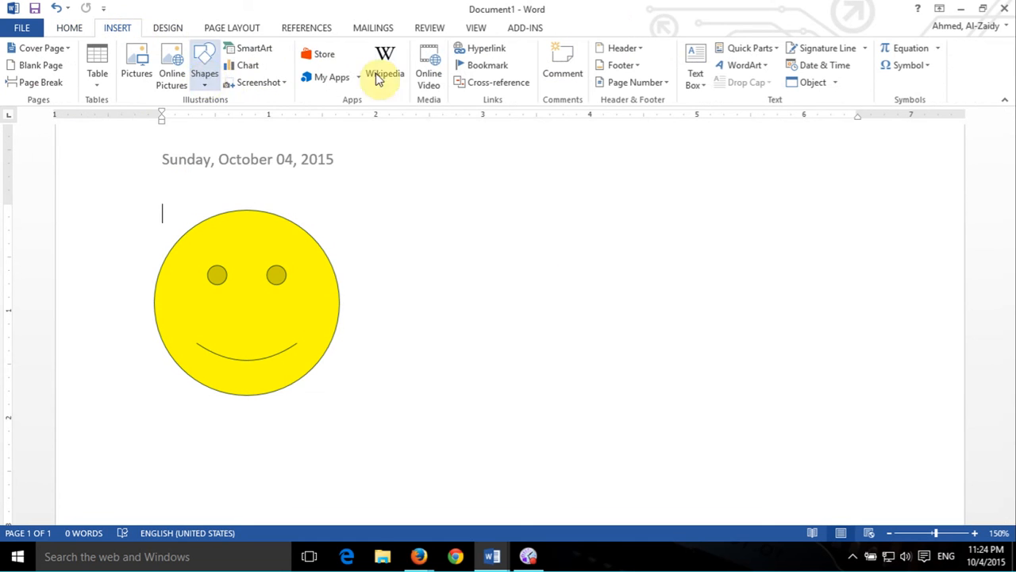
{"action": "left_click", "coordinate": [200, 64]}
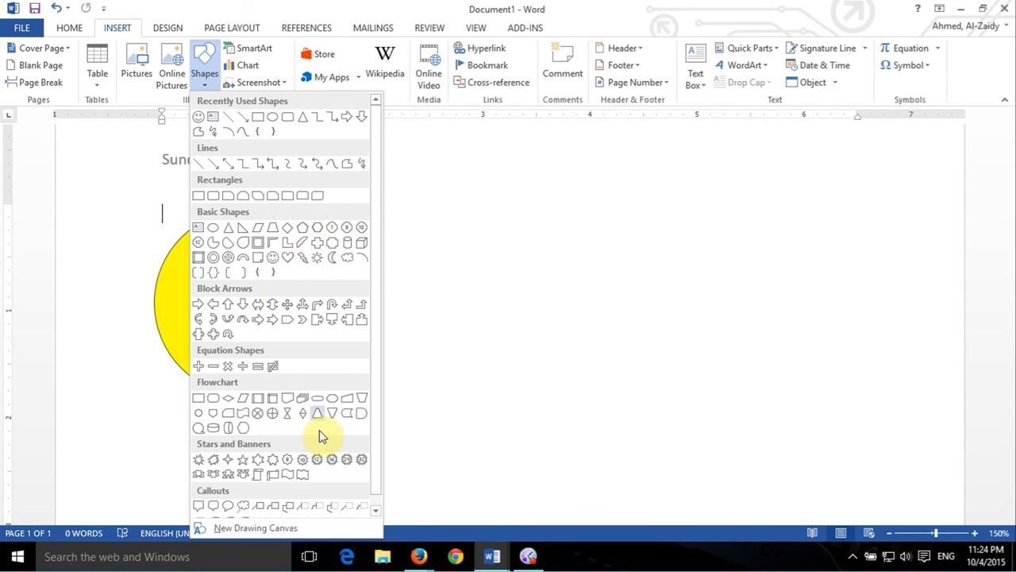
{"action": "left_click", "coordinate": [270, 464]}
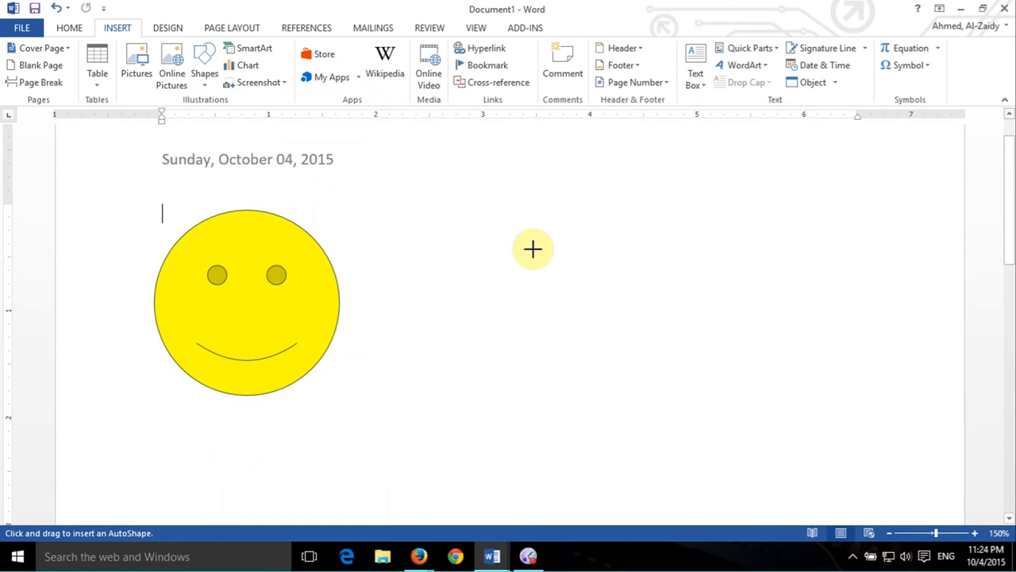
{"action": "mouse_move", "coordinate": [497, 230]}
{"action": "left_mouse_down"}
{"action": "mouse_move", "coordinate": [723, 400]}
{"action": "mouse_move", "coordinate": [774, 398]}
{"action": "left_mouse_up"}
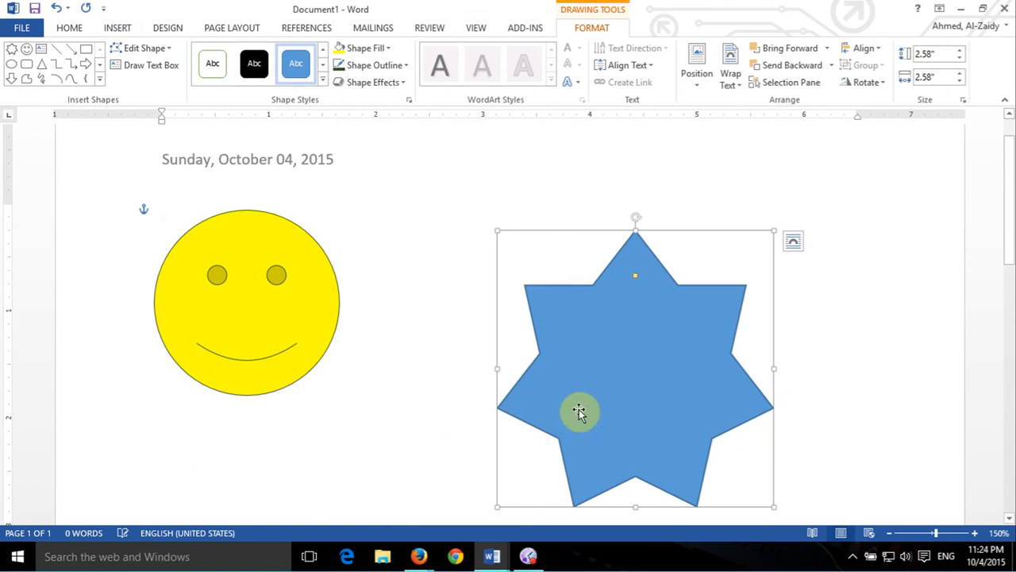
{"action": "scroll", "coordinate": [522, 348], "scroll_direction": "down", "scroll_amount": 1}
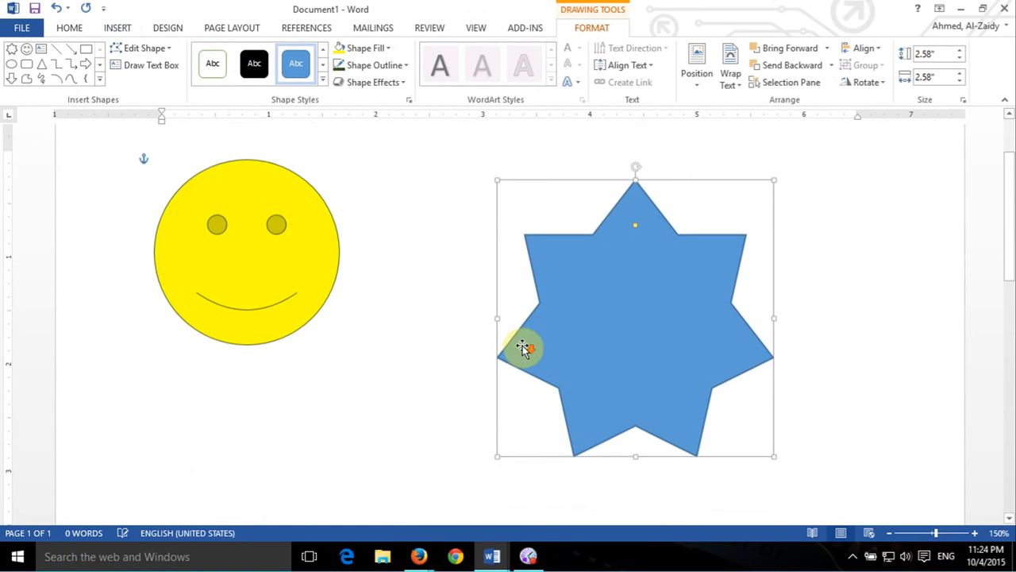
Step: Apply a blue gradient shape style to the star
{"action": "left_click", "coordinate": [323, 79]}
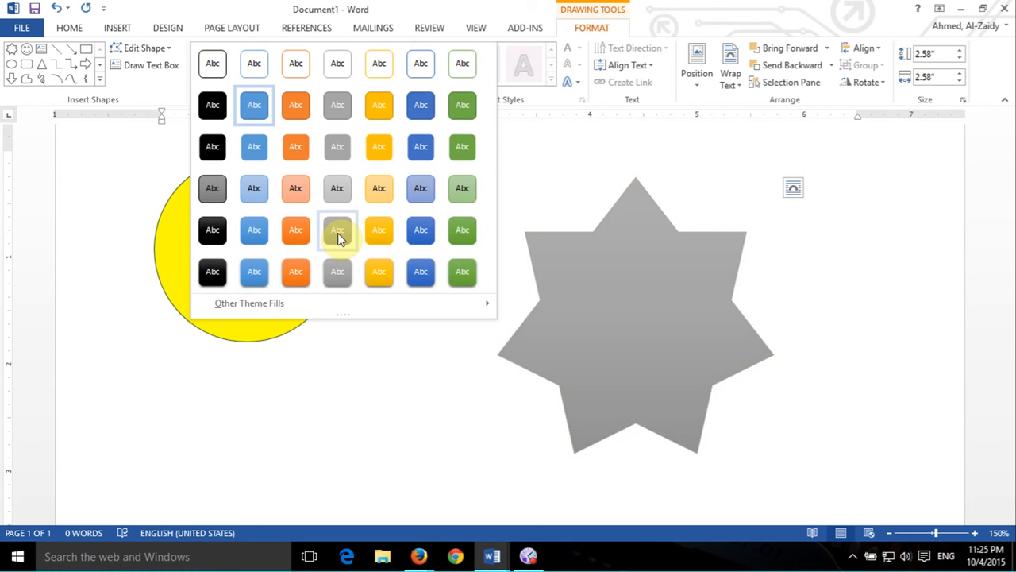
{"action": "left_click", "coordinate": [422, 241]}
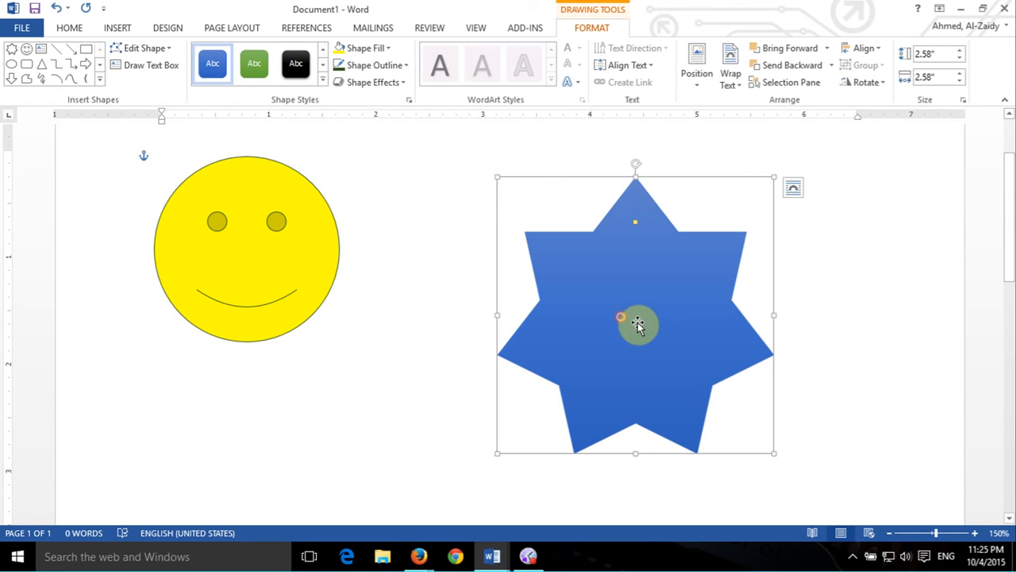
{"action": "left_click", "coordinate": [914, 317]}
{"action": "left_click", "coordinate": [742, 320]}
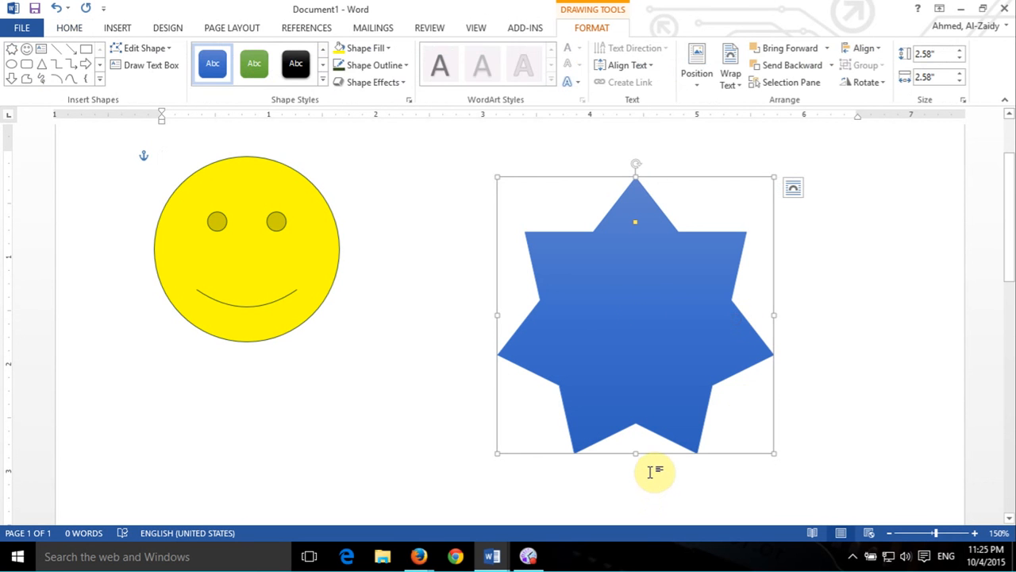
{"action": "left_click", "coordinate": [151, 65]}
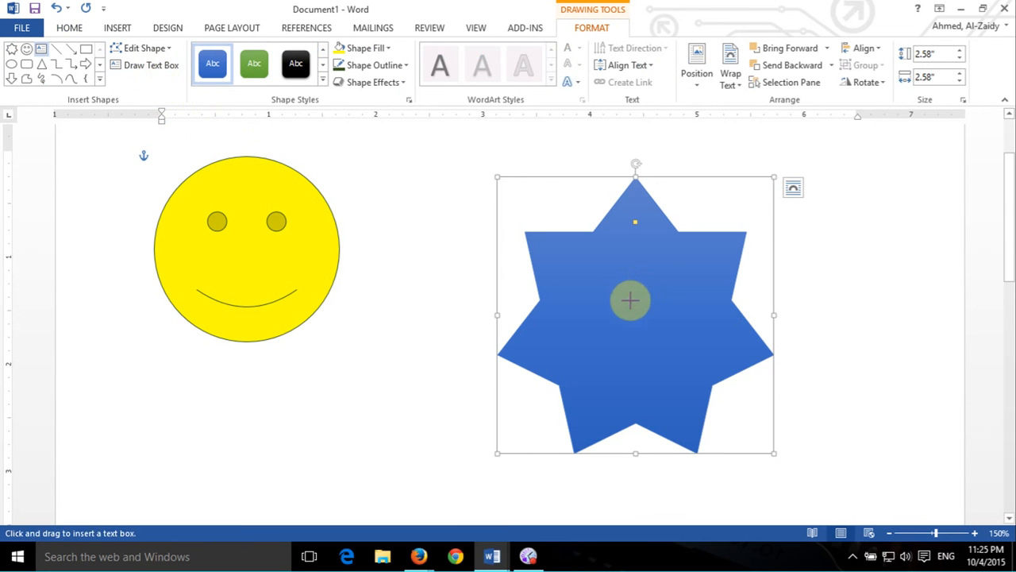
Step: Draw a narrow text box inside the star containing the word 'Test'
{"action": "left_click_drag", "start_coordinate": [629, 300], "coordinate": [663, 408]}
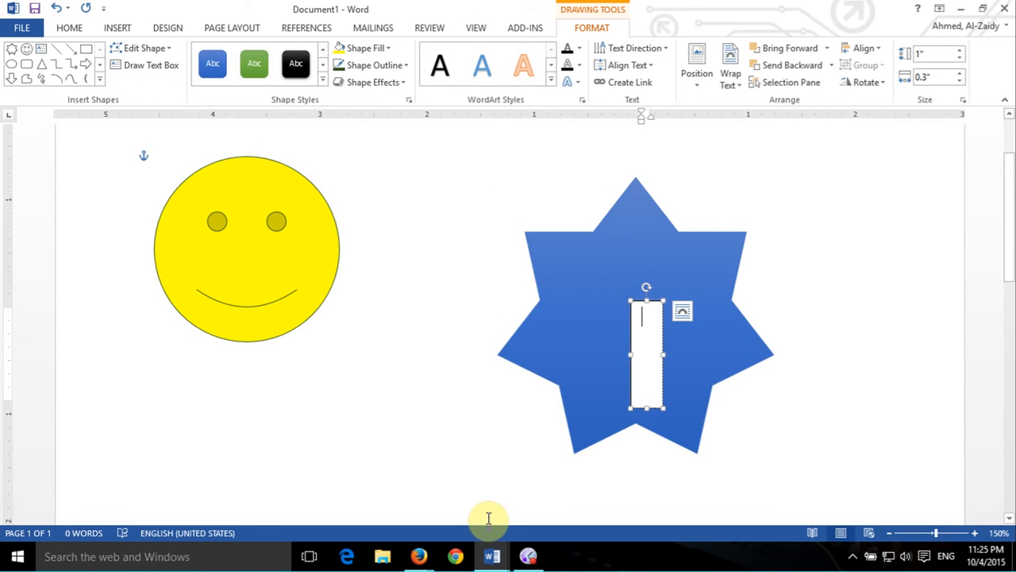
{"action": "type", "text": "Test"}
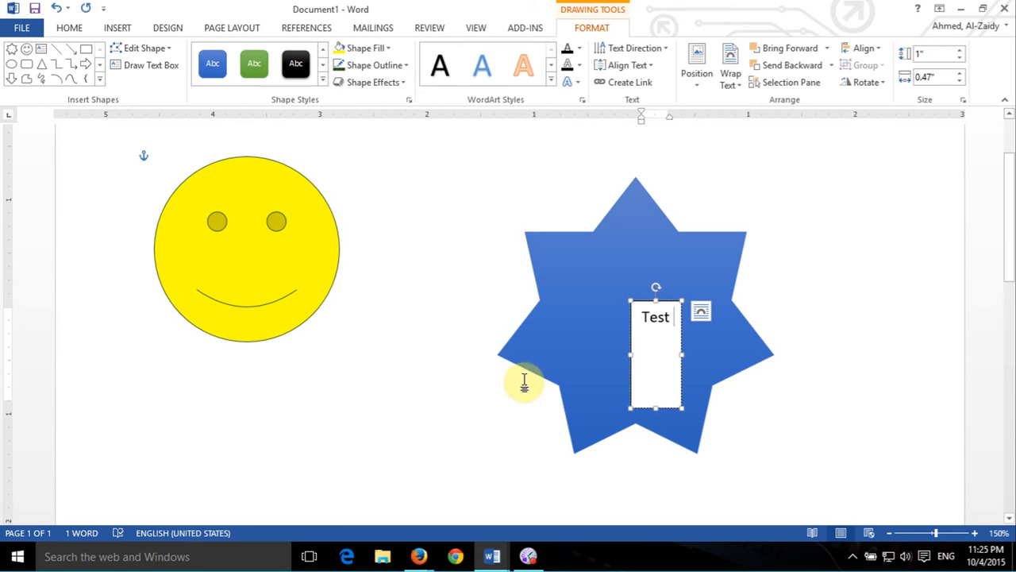
{"action": "left_click", "coordinate": [466, 272]}
{"action": "left_click", "coordinate": [683, 334]}
{"action": "left_click", "coordinate": [664, 341]}
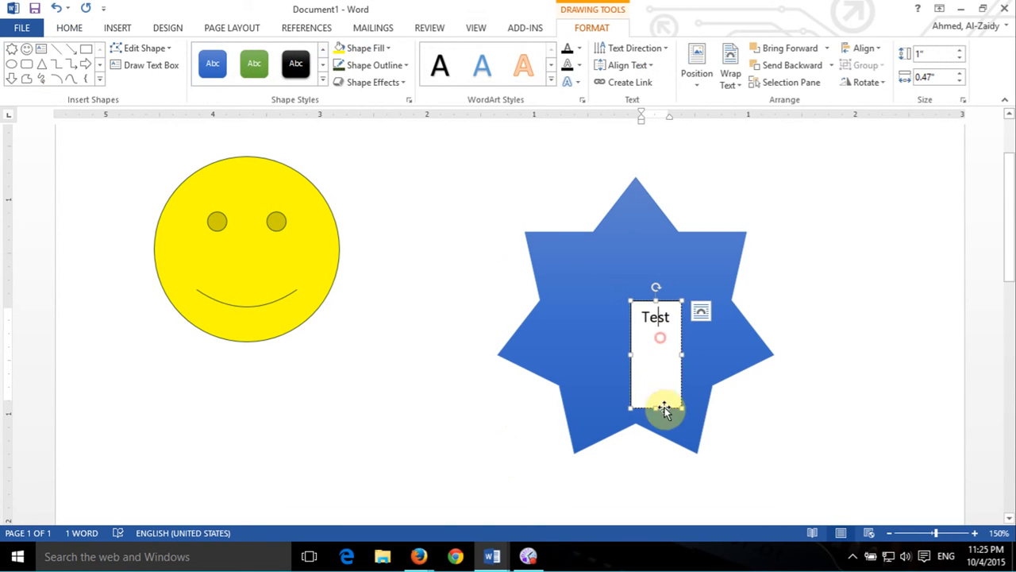
Step: Try the text box's Behind Text, In Front, Top and Bottom and In Line wrapping, then undo
{"action": "left_click", "coordinate": [711, 321]}
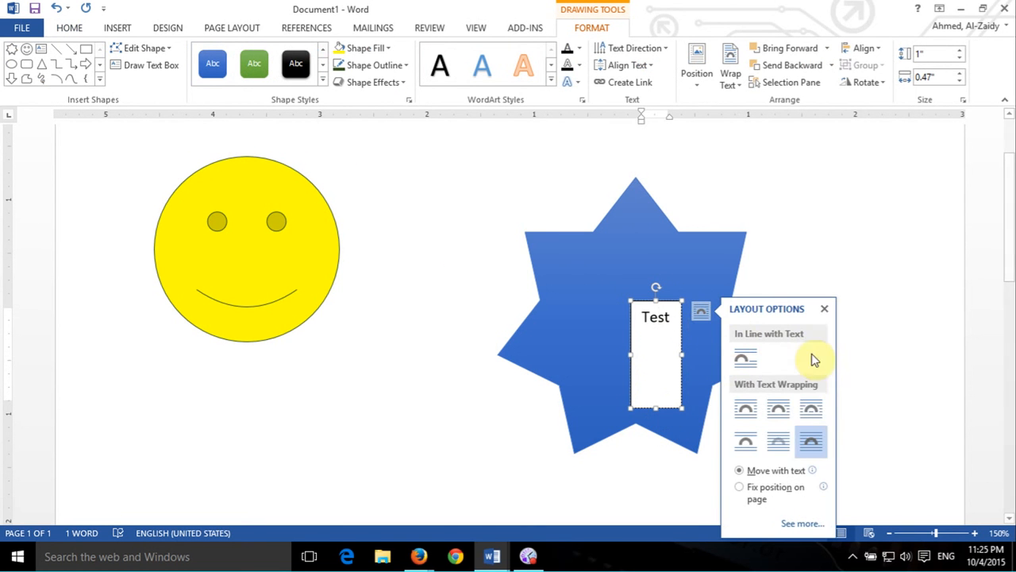
{"action": "left_click", "coordinate": [786, 442]}
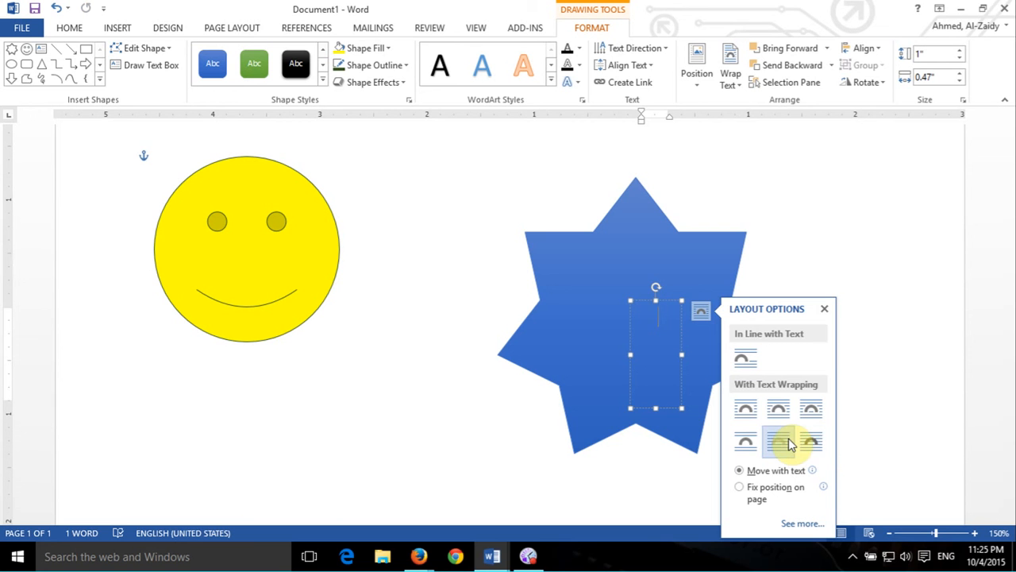
{"action": "left_click", "coordinate": [811, 443]}
{"action": "left_click", "coordinate": [747, 439]}
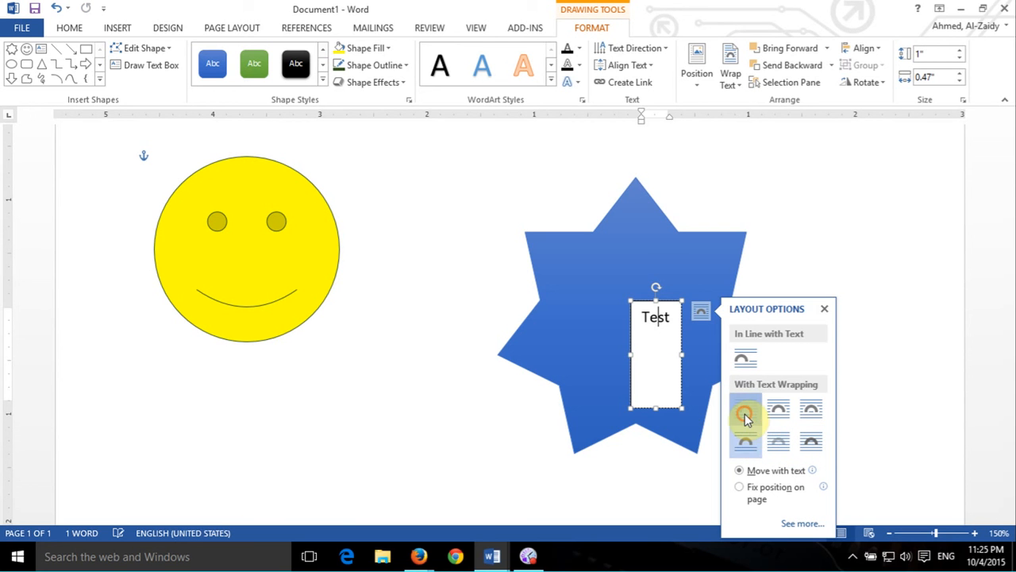
{"action": "left_click", "coordinate": [811, 409]}
{"action": "left_click", "coordinate": [778, 485]}
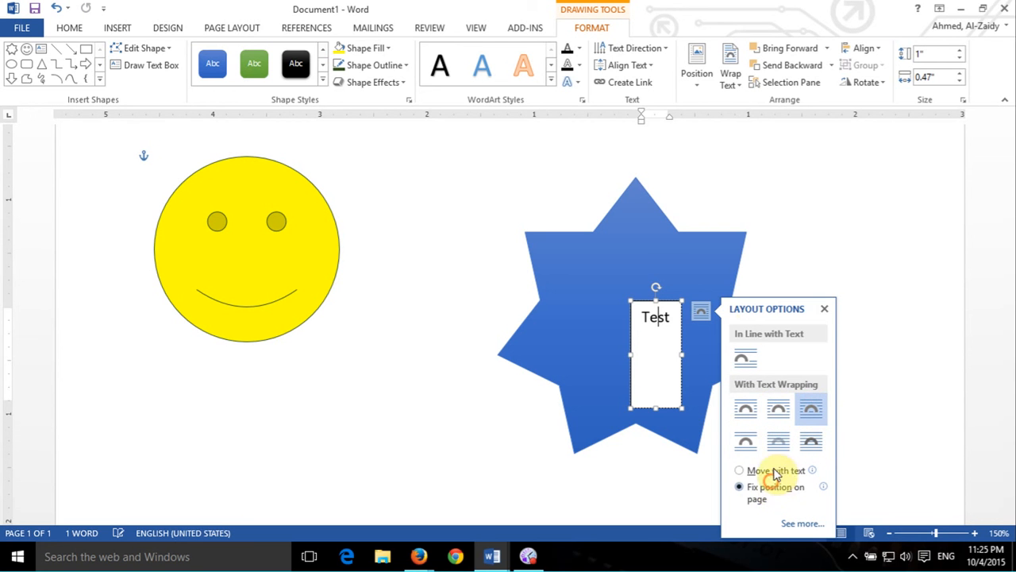
{"action": "left_click", "coordinate": [746, 359]}
{"action": "key", "text": "ctrl+z"}
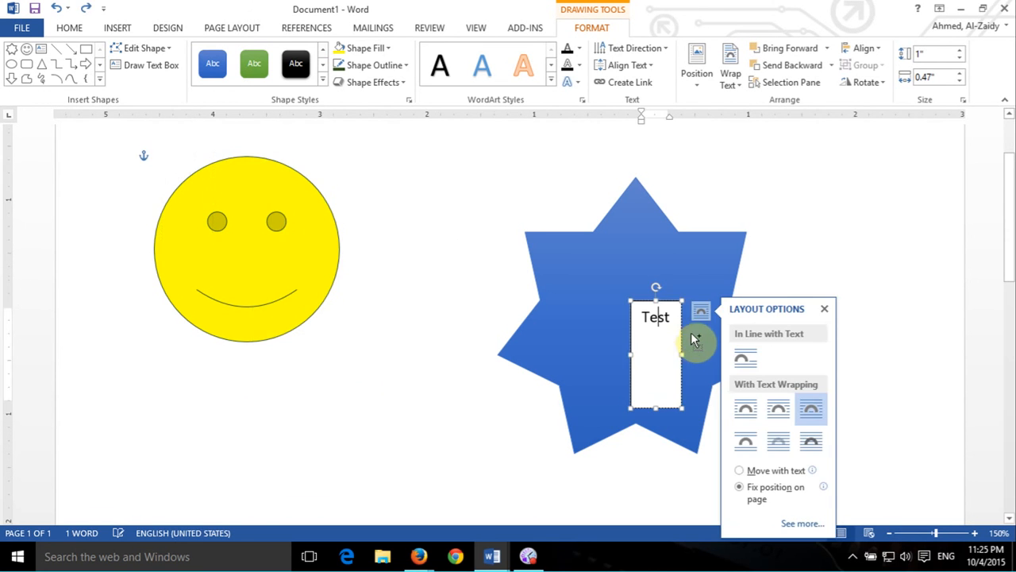
{"action": "left_click", "coordinate": [824, 308]}
Step: Delete the Test text box, leaving the blue star selected
{"action": "left_click", "coordinate": [667, 303]}
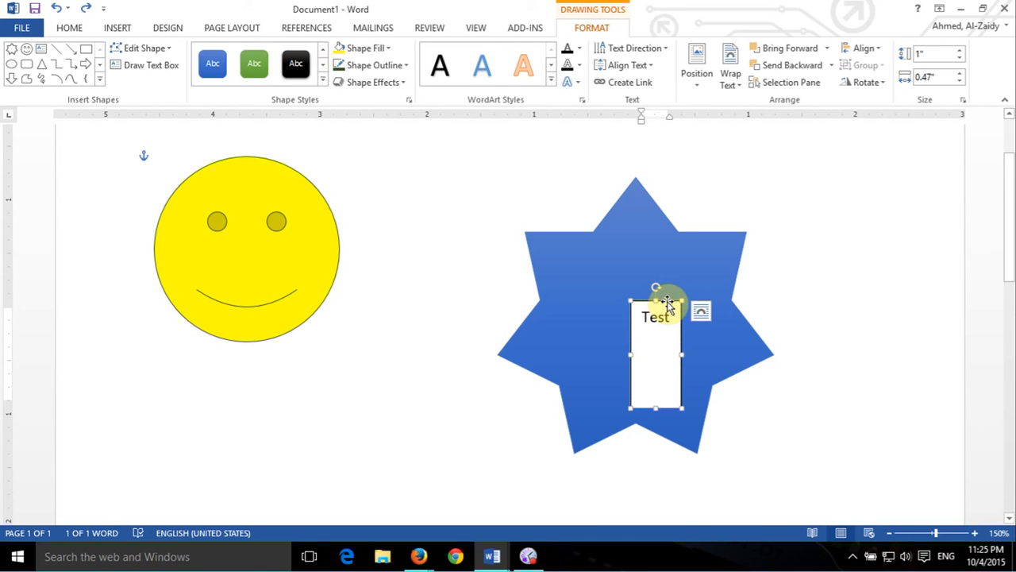
{"action": "key", "text": "Delete"}
{"action": "left_click", "coordinate": [670, 303]}
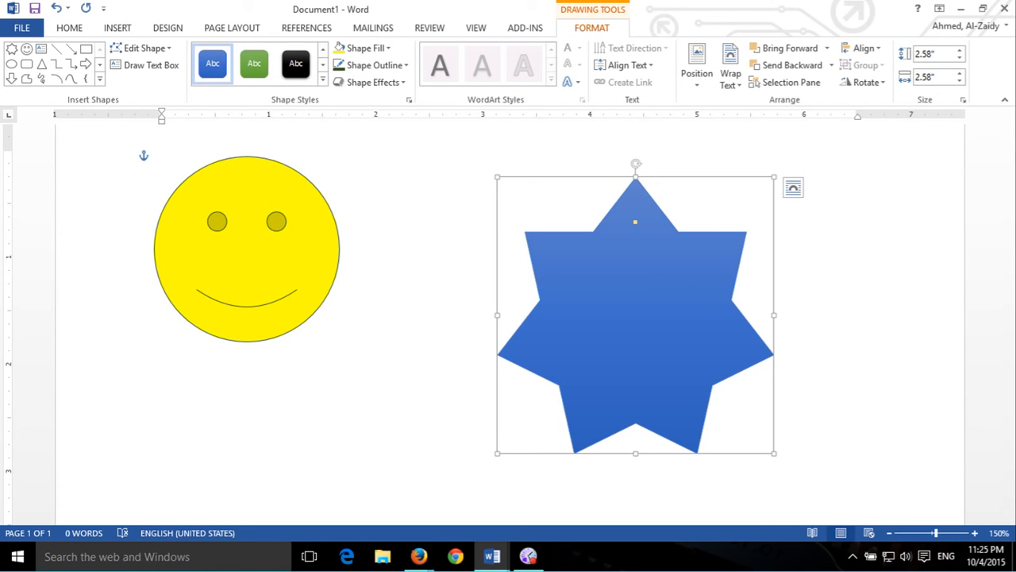
{"action": "key", "text": "alt+Tab"}
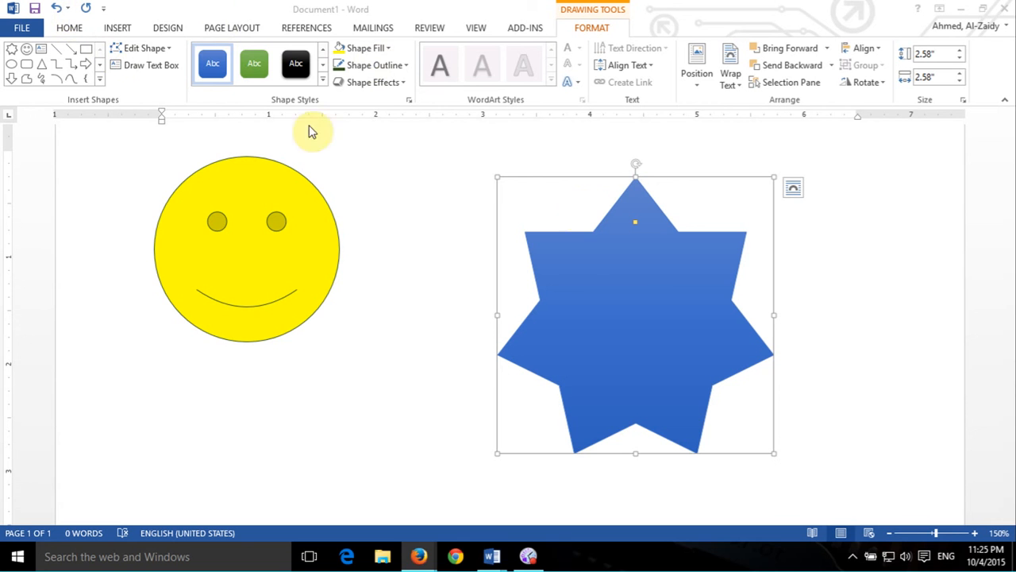
Step: Type TEST into the star, type and erase 'happy' in the smiley, then select TEST
{"action": "left_click", "coordinate": [626, 276]}
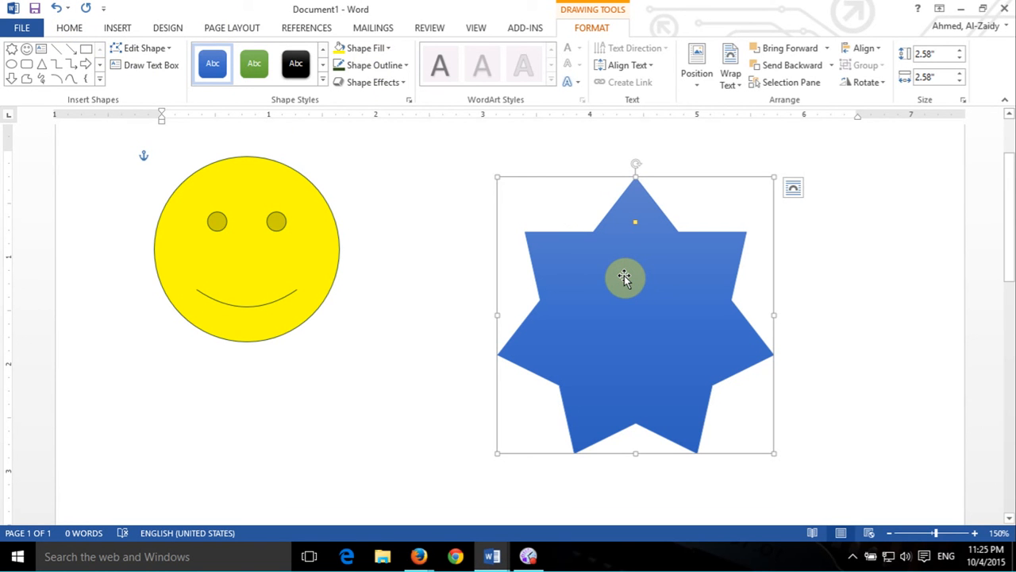
{"action": "type", "text": "TEST"}
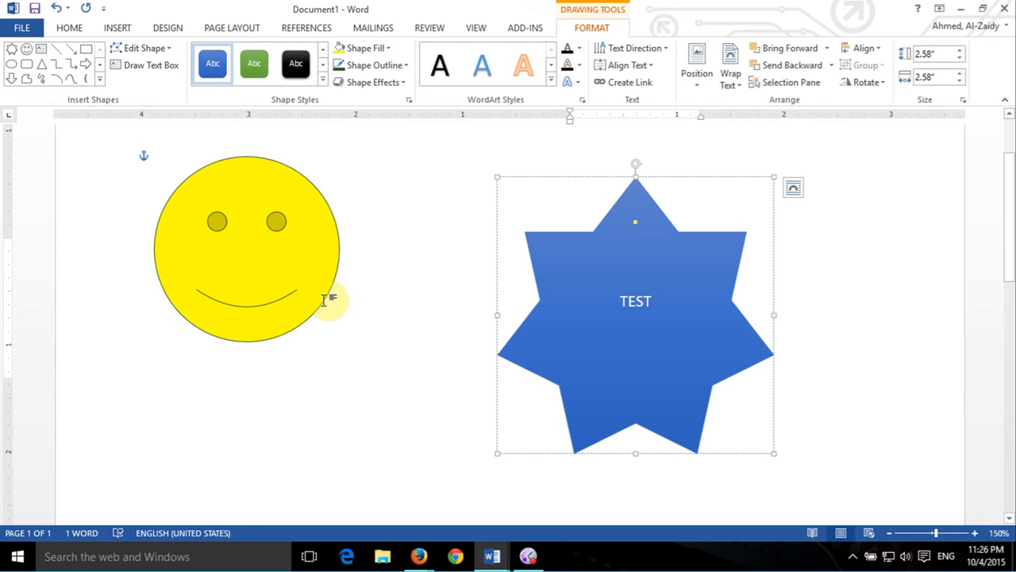
{"action": "left_click", "coordinate": [271, 250]}
{"action": "type", "text": "s"}
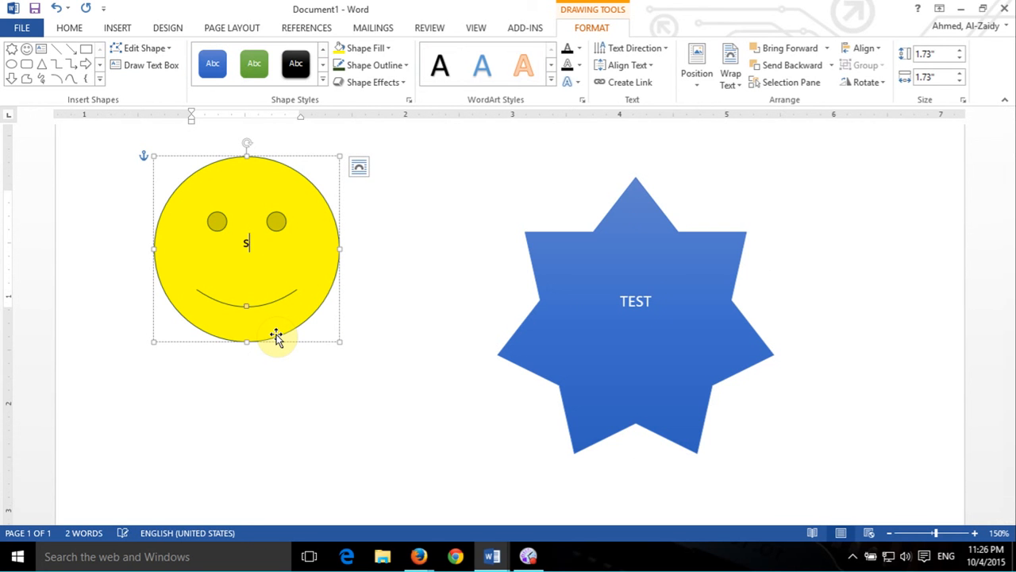
{"action": "key", "text": "BackSpace"}
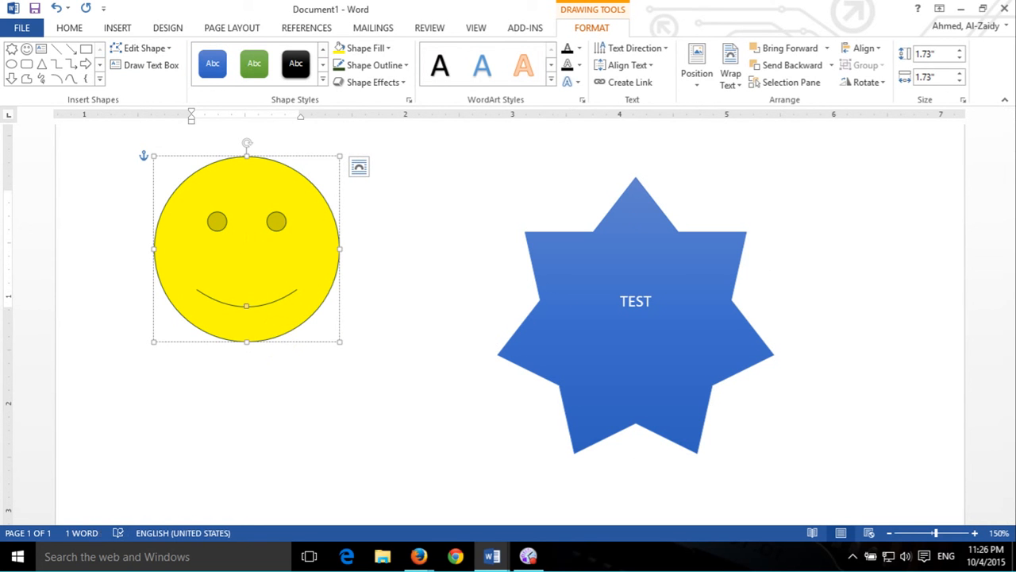
{"action": "type", "text": "happy"}
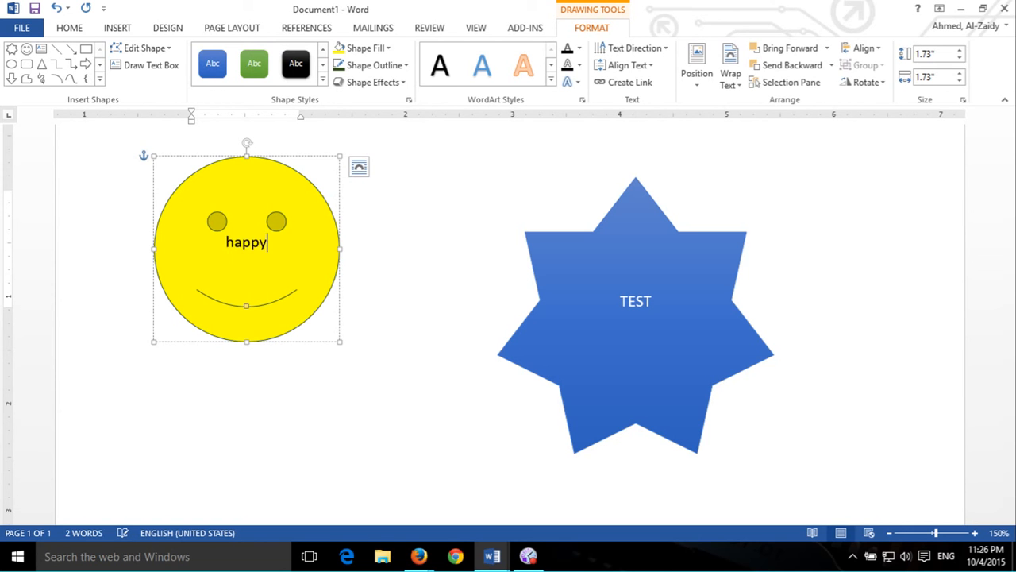
{"action": "key", "text": "BackSpace"}
{"action": "key", "text": "BackSpace"}
{"action": "key", "text": "BackSpace"}
{"action": "key", "text": "BackSpace"}
{"action": "key", "text": "BackSpace"}
{"action": "key", "text": "BackSpace"}
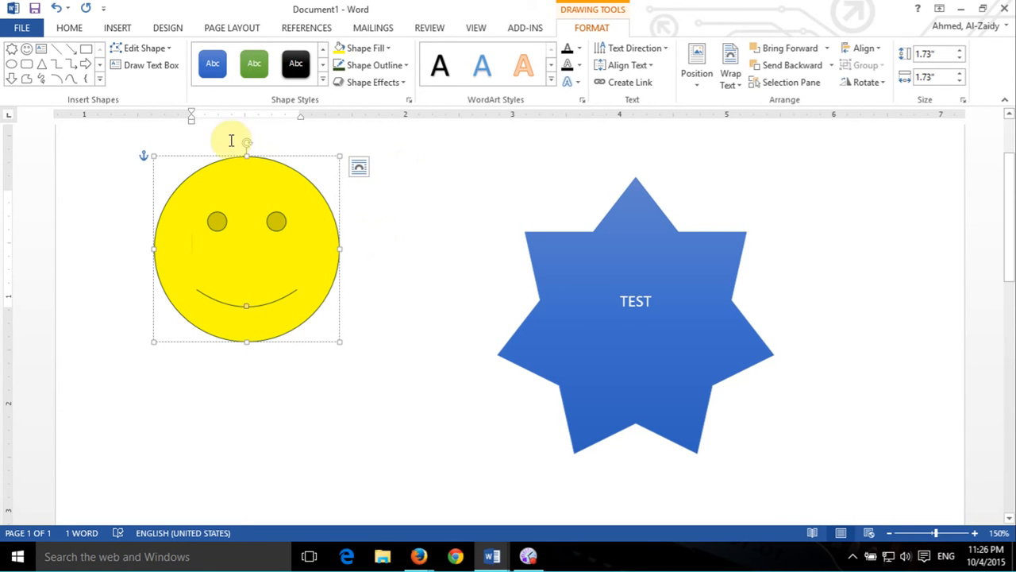
{"action": "left_click_drag", "start_coordinate": [594, 317], "coordinate": [675, 327]}
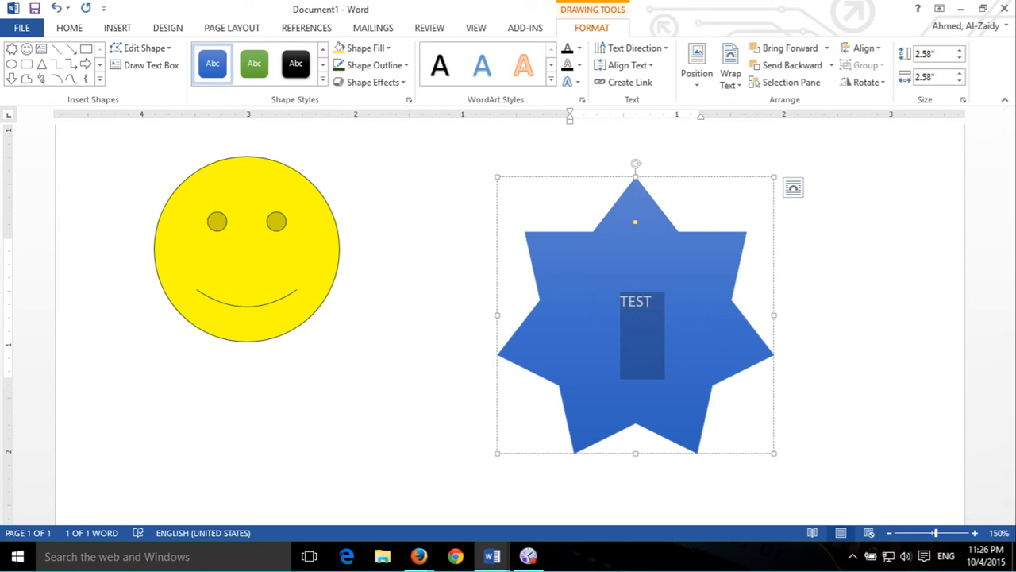
{"action": "key", "text": "alt+Tab"}
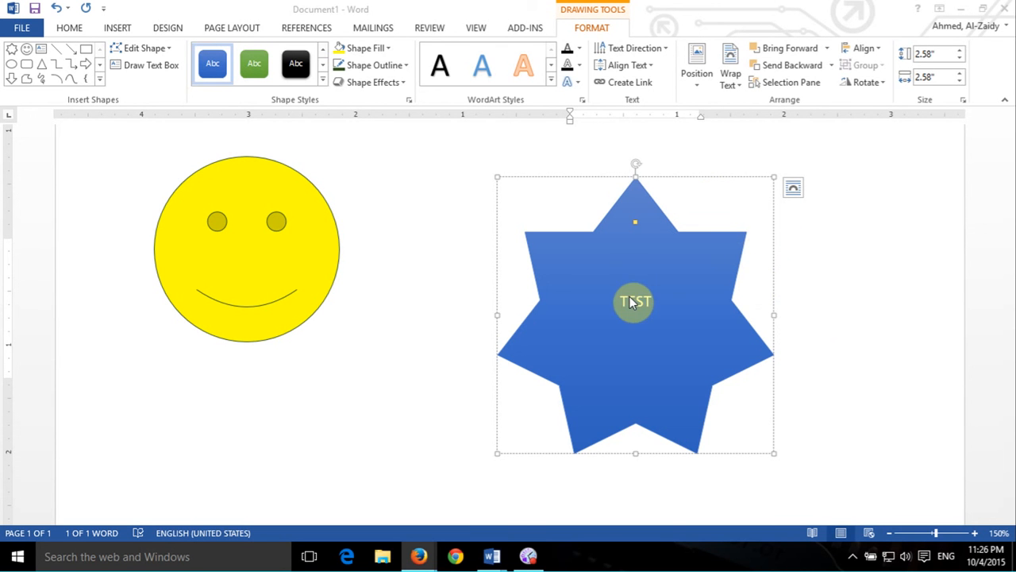
Step: Delete the TEST text, the seven-point star and the smiley face
{"action": "left_click", "coordinate": [585, 286]}
{"action": "key", "text": "Delete"}
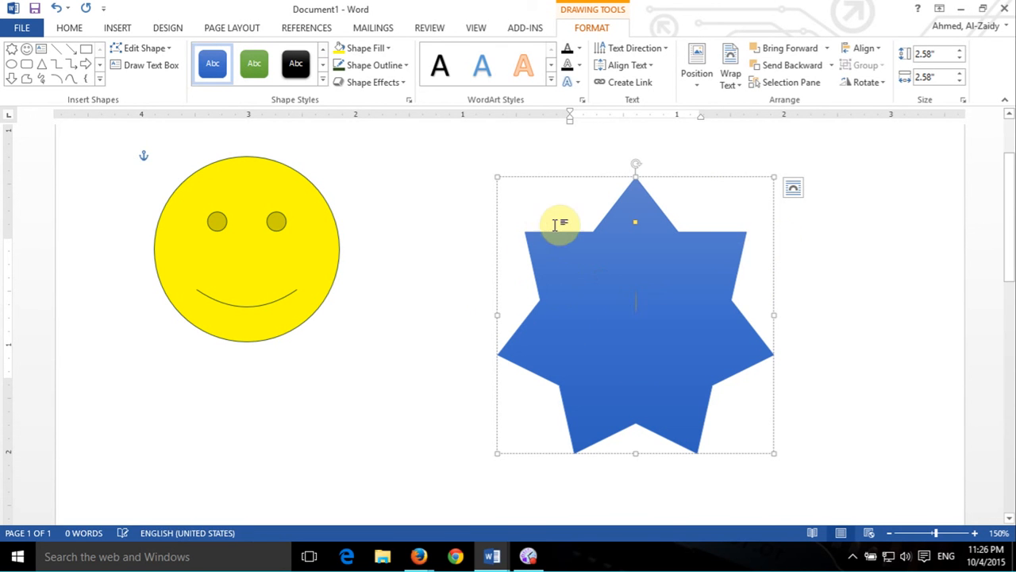
{"action": "left_click", "coordinate": [561, 225]}
{"action": "left_click", "coordinate": [583, 230]}
{"action": "key", "text": "Delete"}
{"action": "left_click", "coordinate": [341, 245]}
{"action": "key", "text": "Delete"}
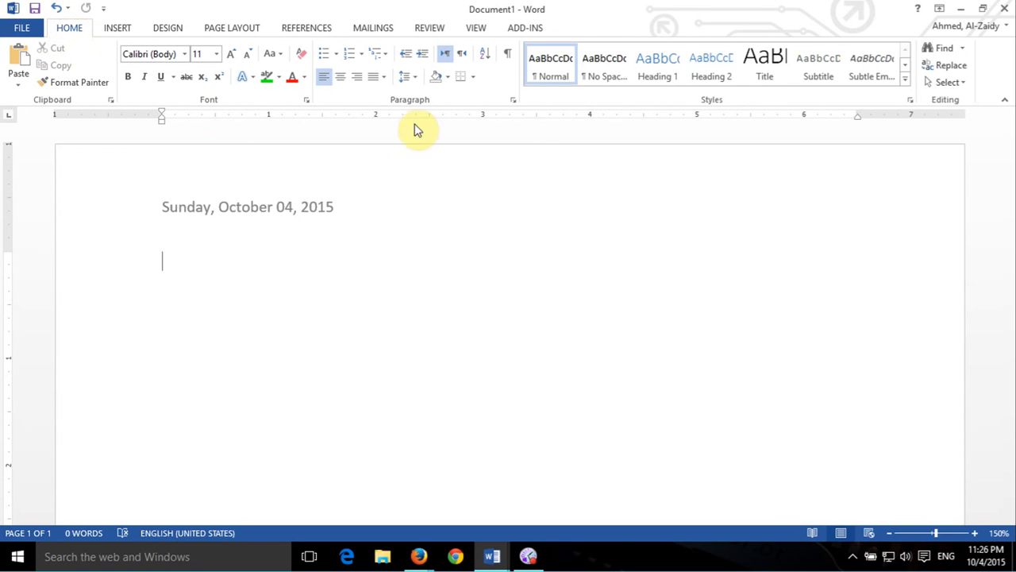
{"action": "left_click", "coordinate": [413, 78]}
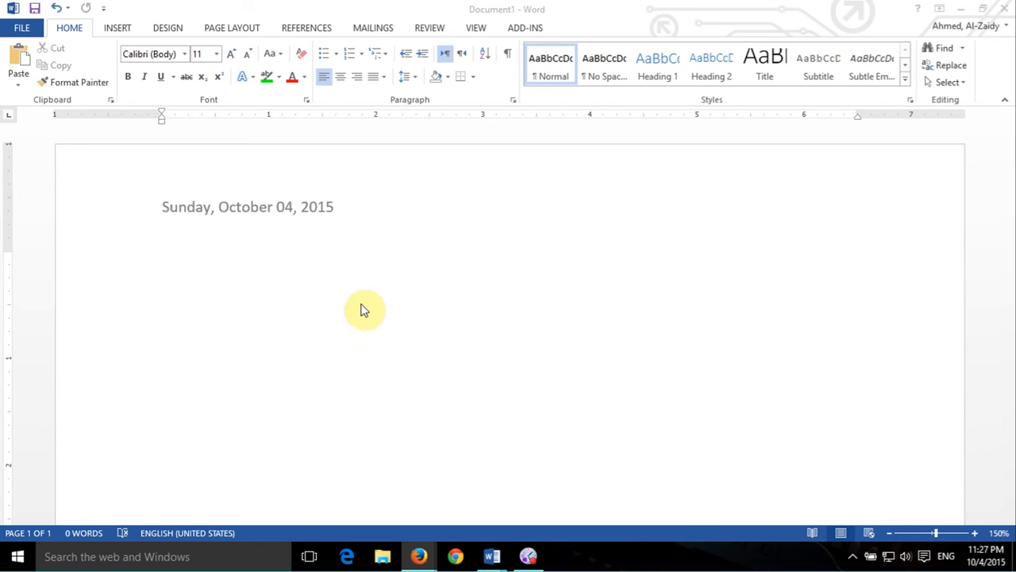
Step: Refocus Word and move through the Page Layout and Home ribbons to reach the Insert ribbon
{"action": "left_click", "coordinate": [207, 30]}
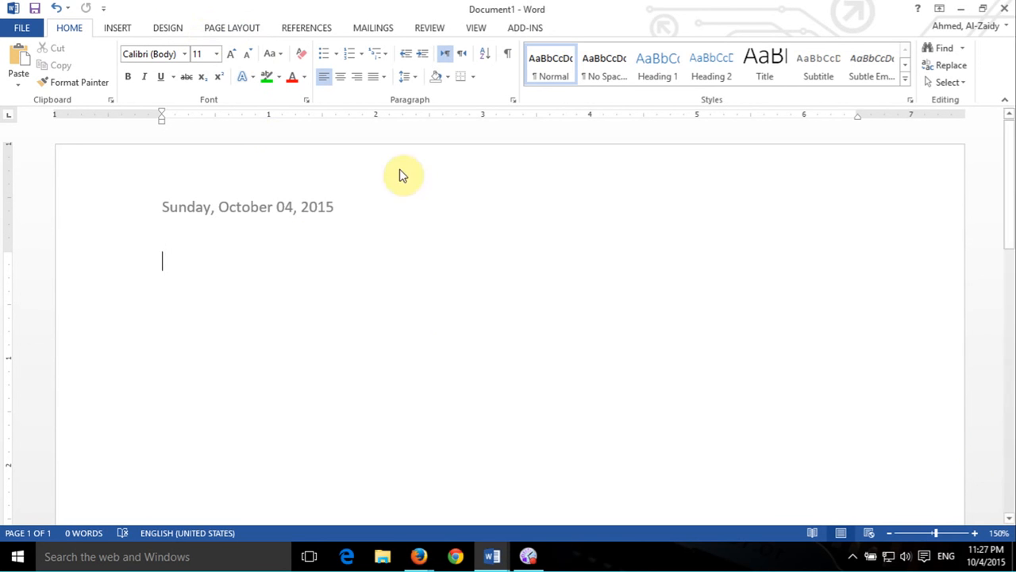
{"action": "left_click", "coordinate": [238, 31]}
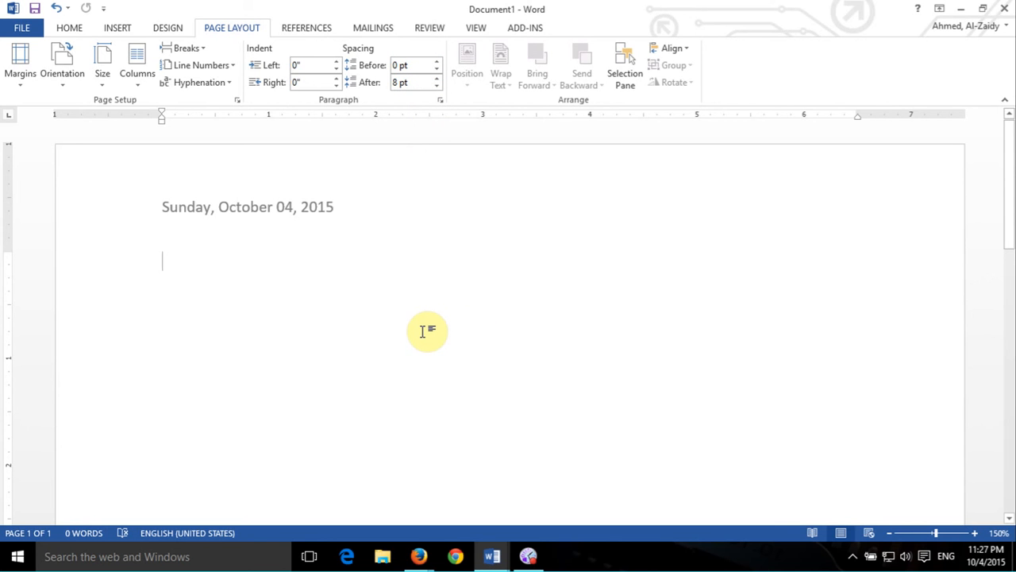
{"action": "left_click", "coordinate": [69, 28]}
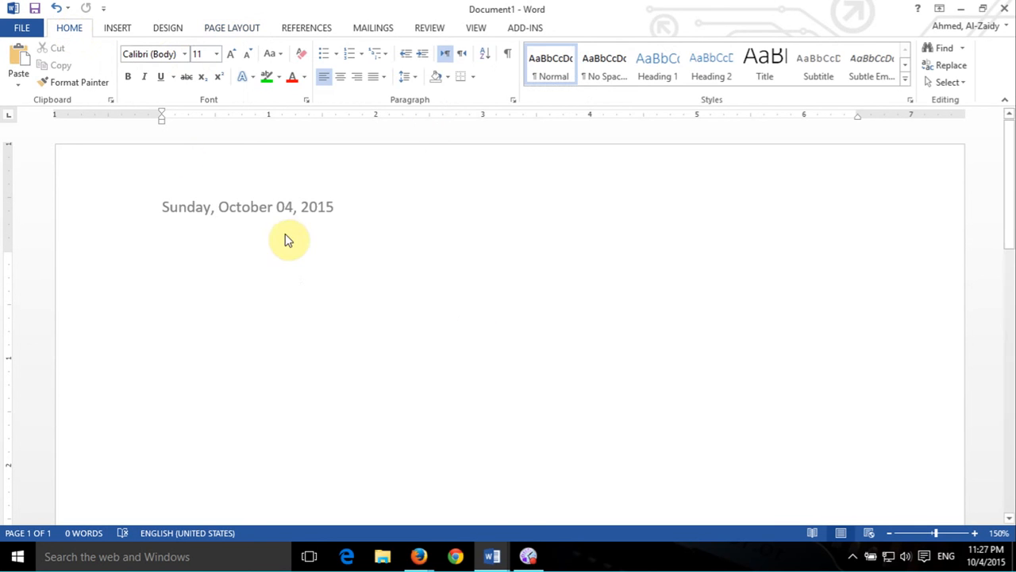
{"action": "left_click", "coordinate": [118, 28]}
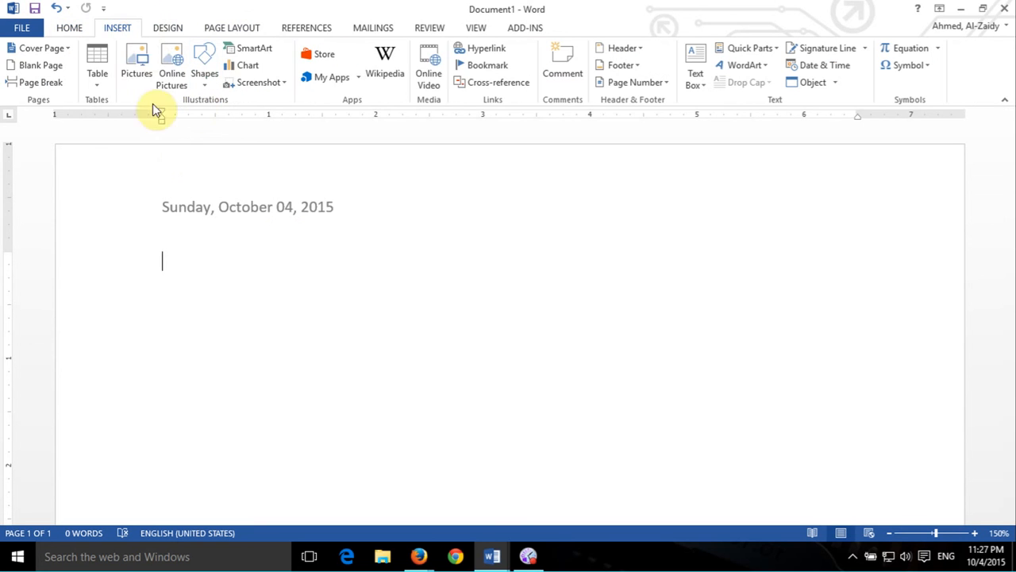
Step: Insert maxresdefault from the Desktop folder as a 6.5 × 3.66-inch picture under the date
{"action": "left_click", "coordinate": [133, 66]}
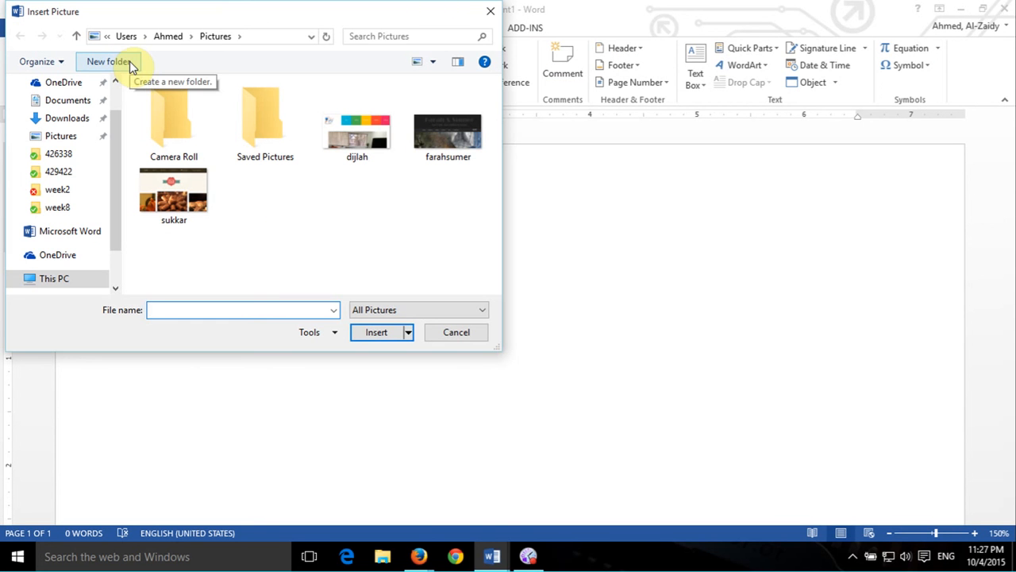
{"action": "left_click", "coordinate": [115, 81]}
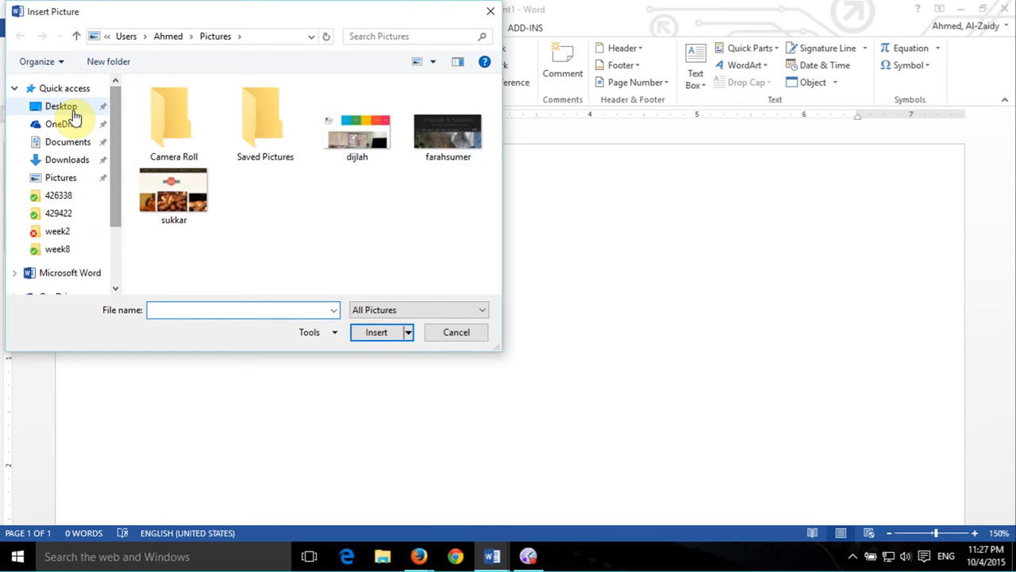
{"action": "left_click", "coordinate": [67, 142]}
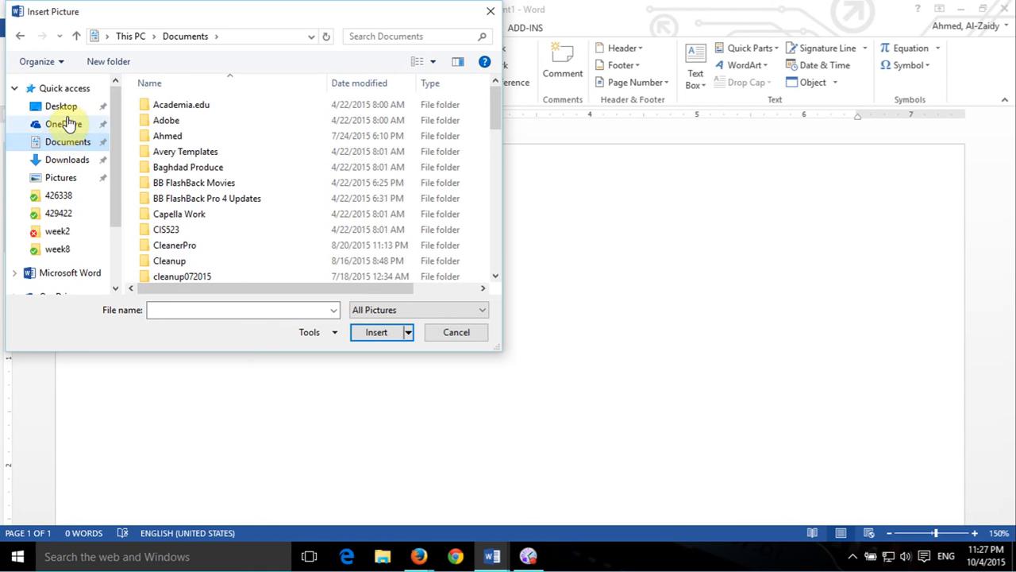
{"action": "left_click", "coordinate": [68, 108]}
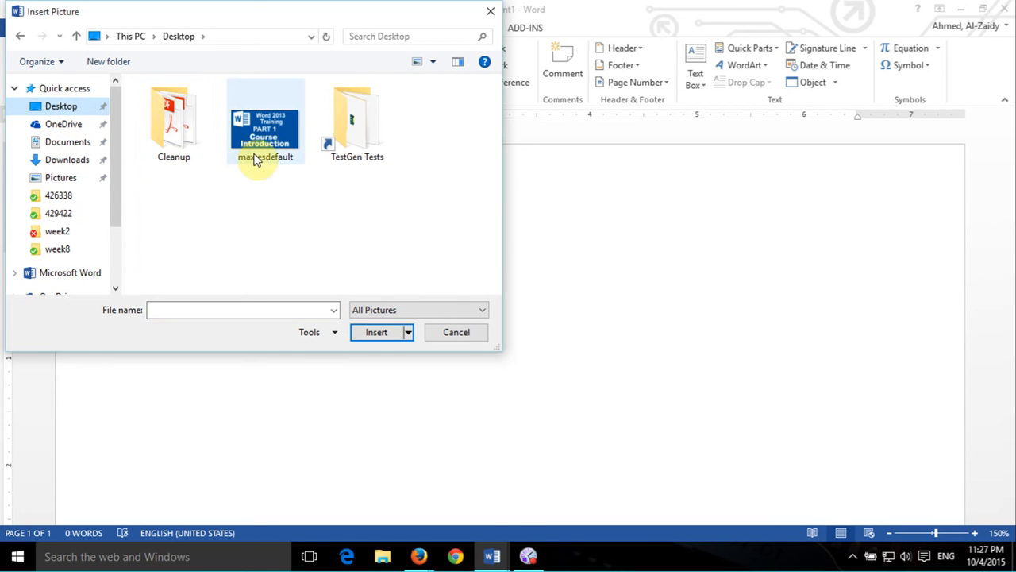
{"action": "left_click", "coordinate": [251, 140]}
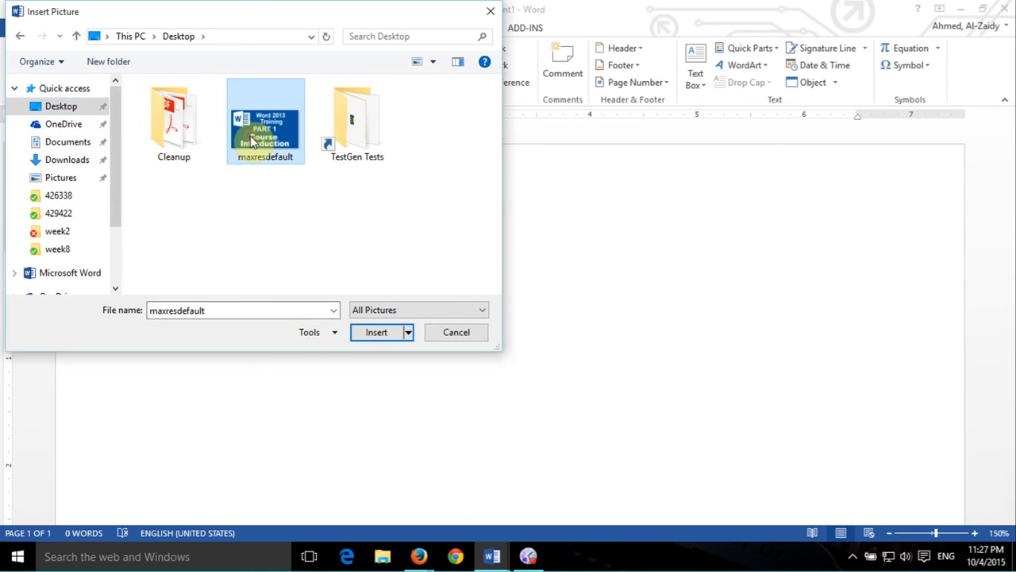
{"action": "left_click", "coordinate": [362, 332]}
{"action": "scroll", "coordinate": [516, 288], "scroll_direction": "down", "scroll_amount": 3}
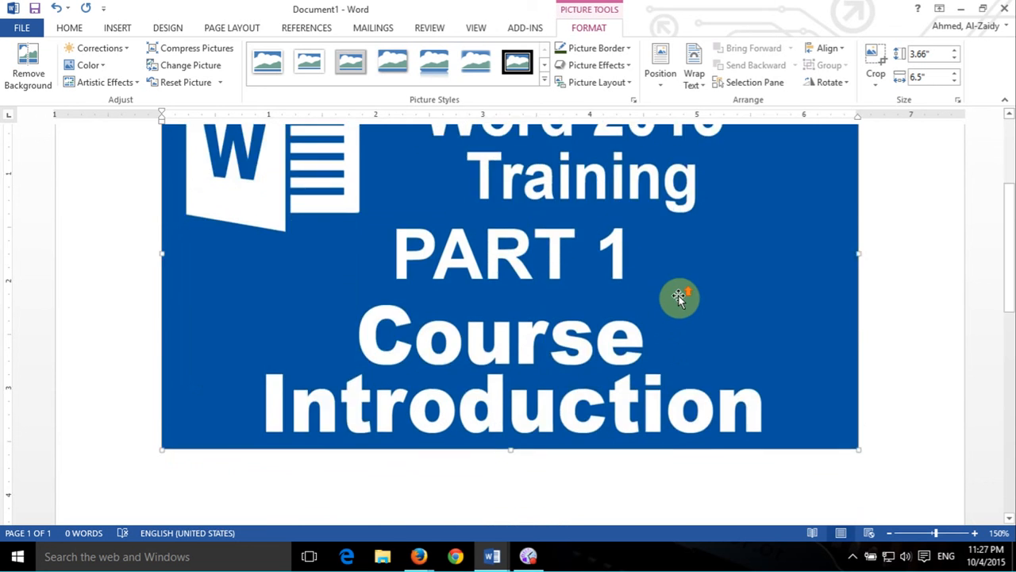
{"action": "scroll", "coordinate": [715, 333], "scroll_direction": "up", "scroll_amount": 3}
{"action": "scroll", "coordinate": [607, 407], "scroll_direction": "down", "scroll_amount": 1}
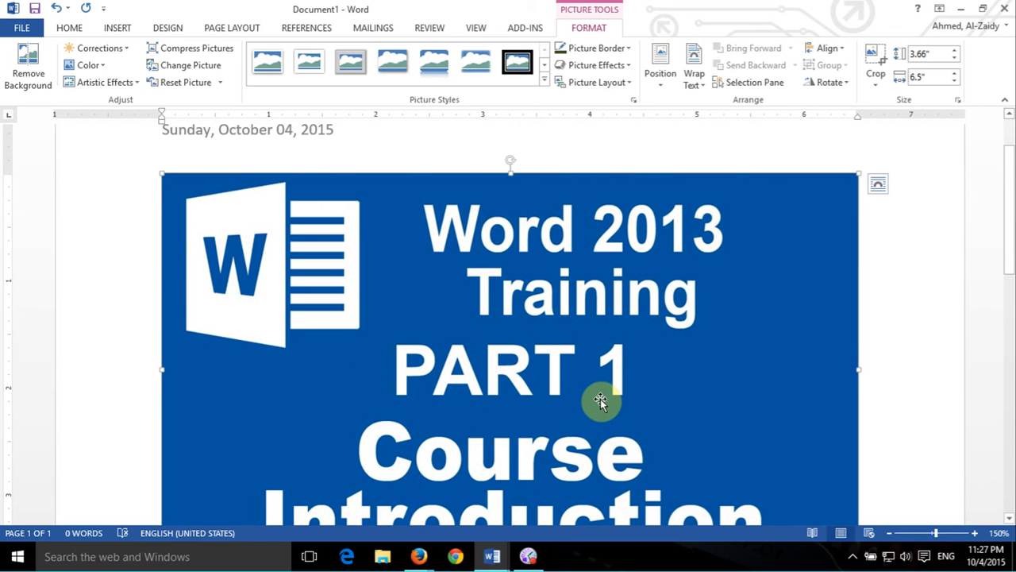
{"action": "scroll", "coordinate": [598, 395], "scroll_direction": "down", "scroll_amount": 3}
{"action": "scroll", "coordinate": [598, 395], "scroll_direction": "up", "scroll_amount": 4}
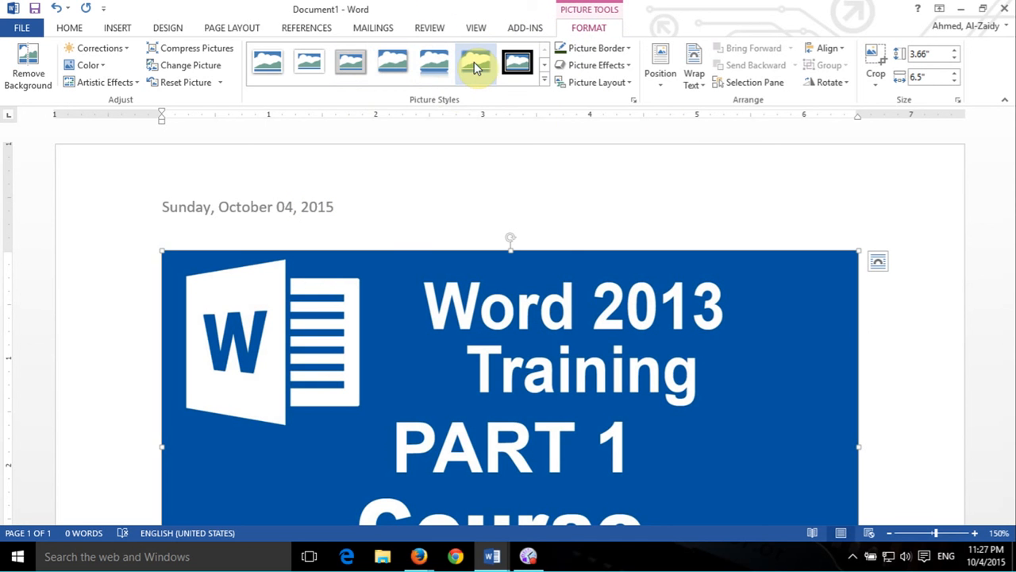
Step: Try shadowed and rounded picture styles on the Word 2013 Training picture, then delete it
{"action": "left_click", "coordinate": [393, 63]}
{"action": "left_click", "coordinate": [546, 83]}
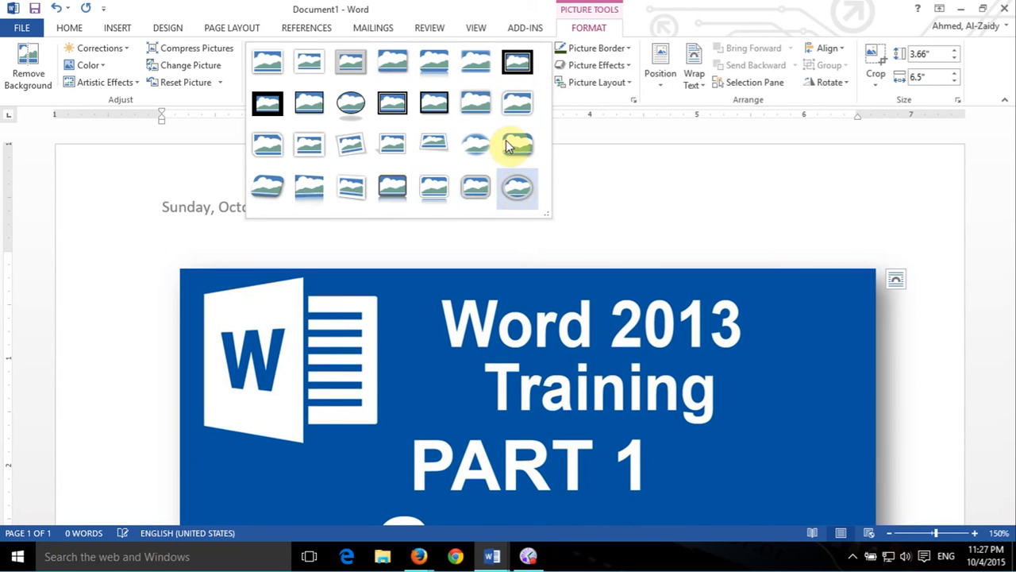
{"action": "left_click", "coordinate": [478, 137]}
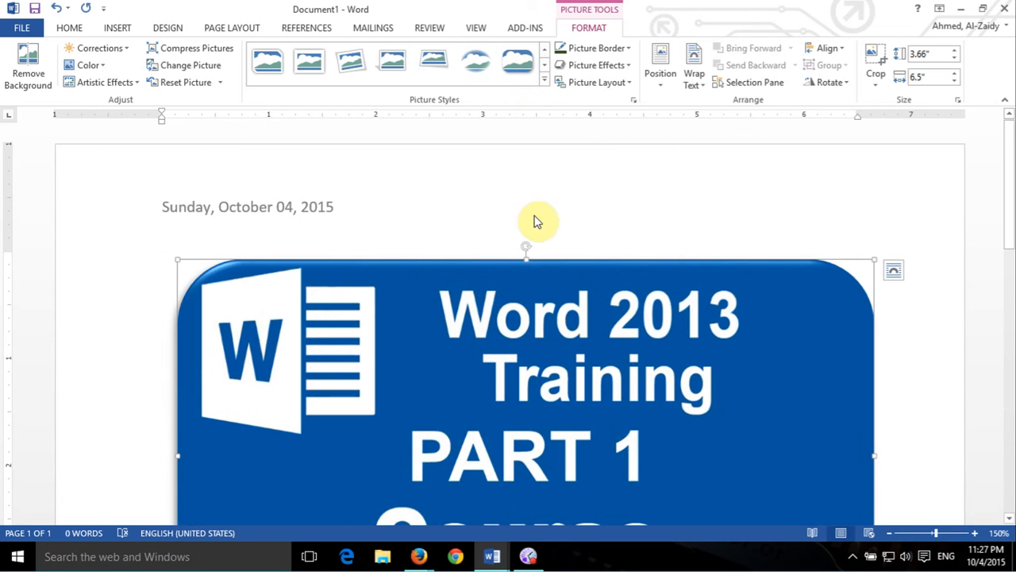
{"action": "scroll", "coordinate": [646, 256], "scroll_direction": "down", "scroll_amount": 5}
{"action": "scroll", "coordinate": [627, 270], "scroll_direction": "up", "scroll_amount": 5}
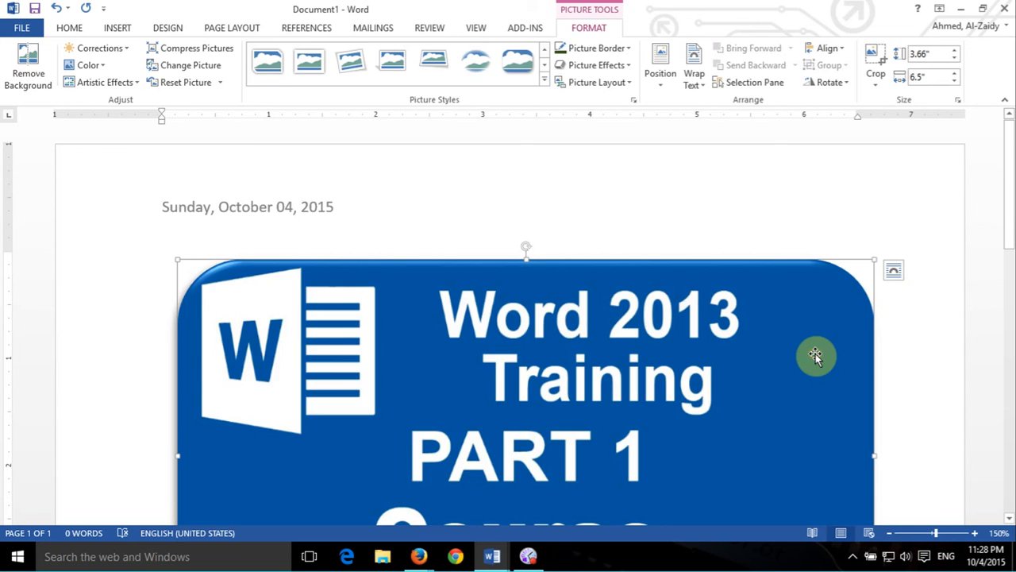
{"action": "key", "text": "Delete"}
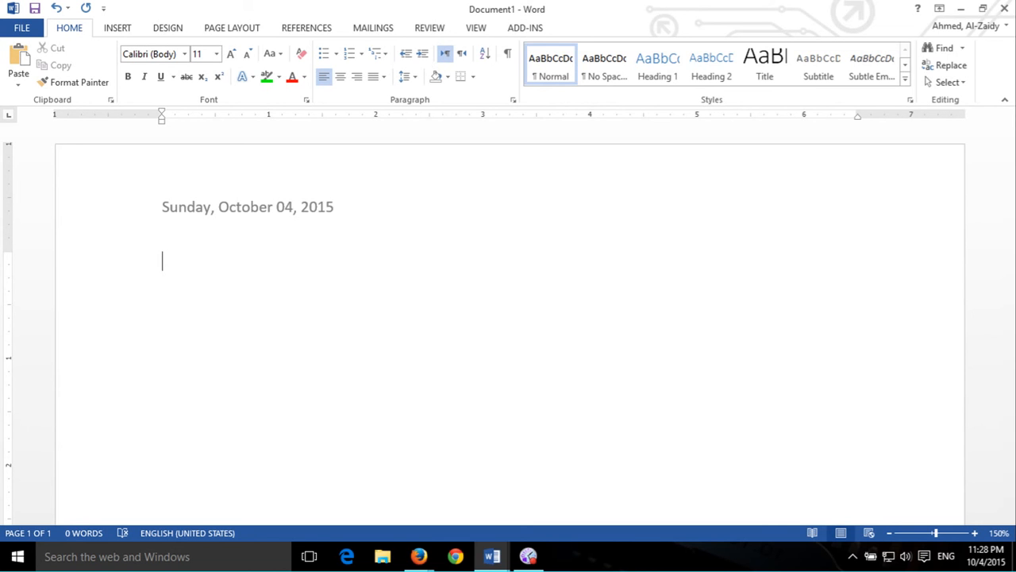
Step: Place the cursor on the empty line below the date and show the Page Layout Breaks list
{"action": "key", "text": "alt+Tab"}
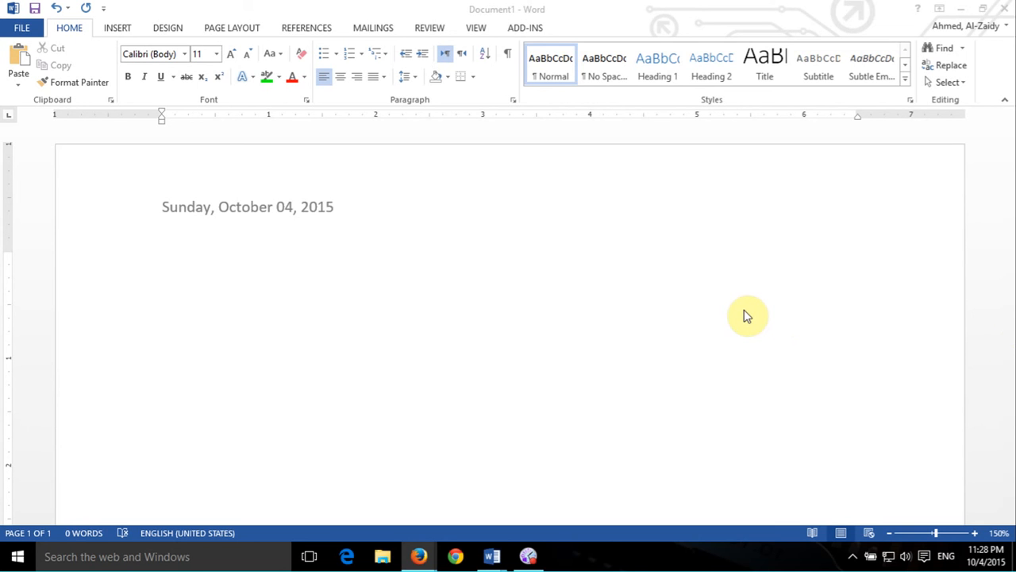
{"action": "left_click", "coordinate": [251, 301]}
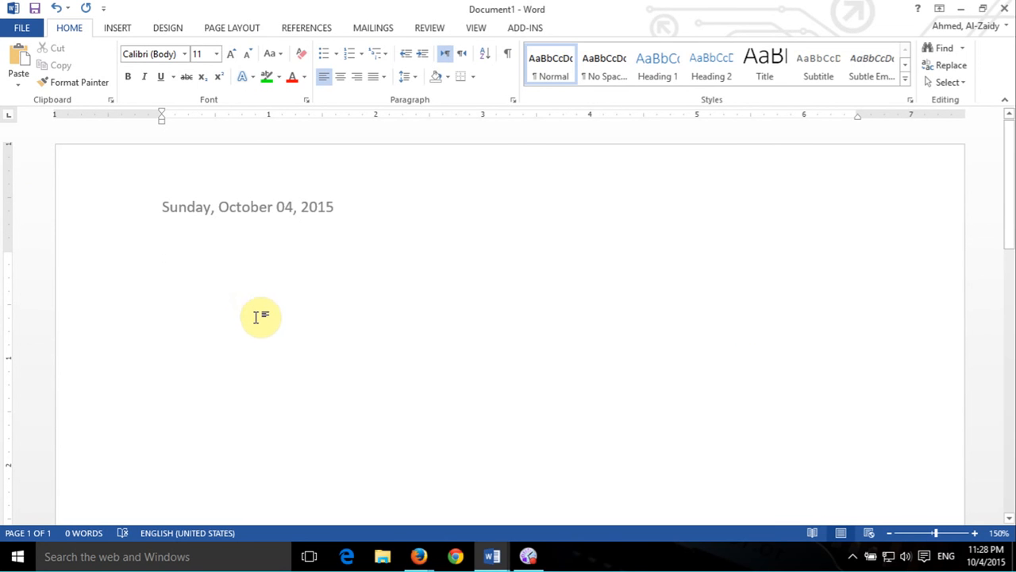
{"action": "left_click", "coordinate": [224, 35]}
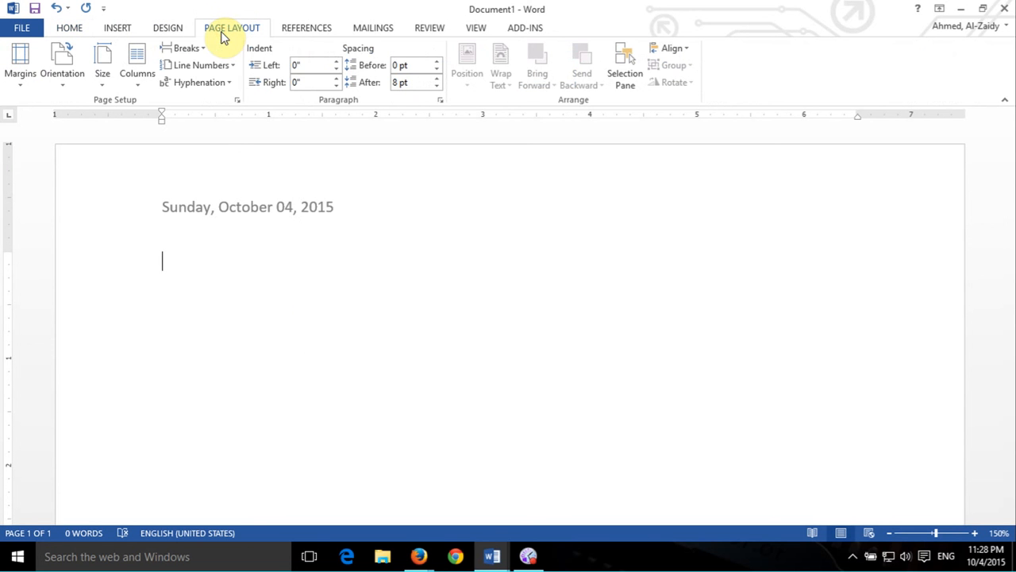
{"action": "left_click", "coordinate": [194, 50]}
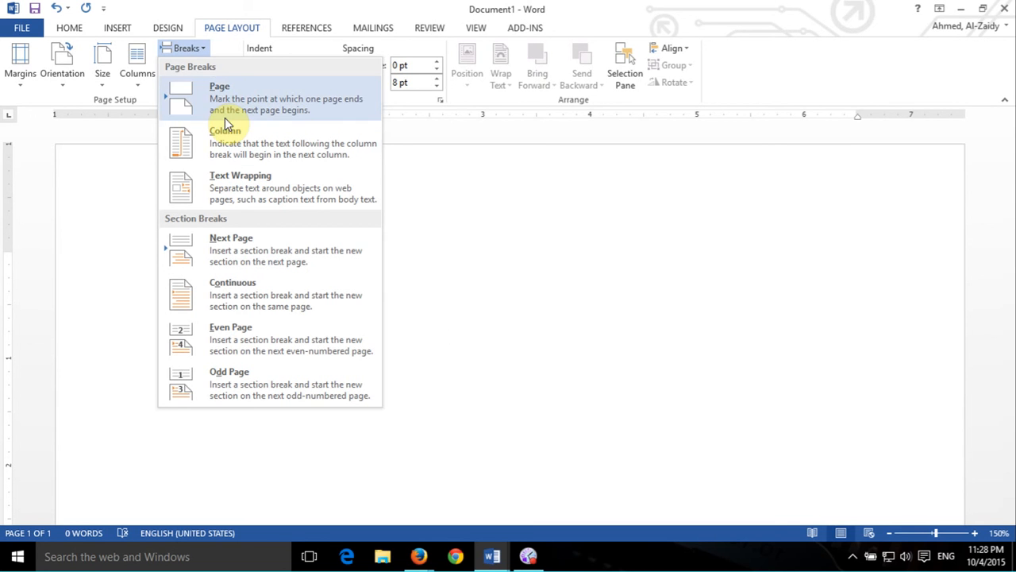
Step: Insert a Next Page section break, then a Continuous section break, pushing the date to page 2
{"action": "left_click", "coordinate": [242, 251]}
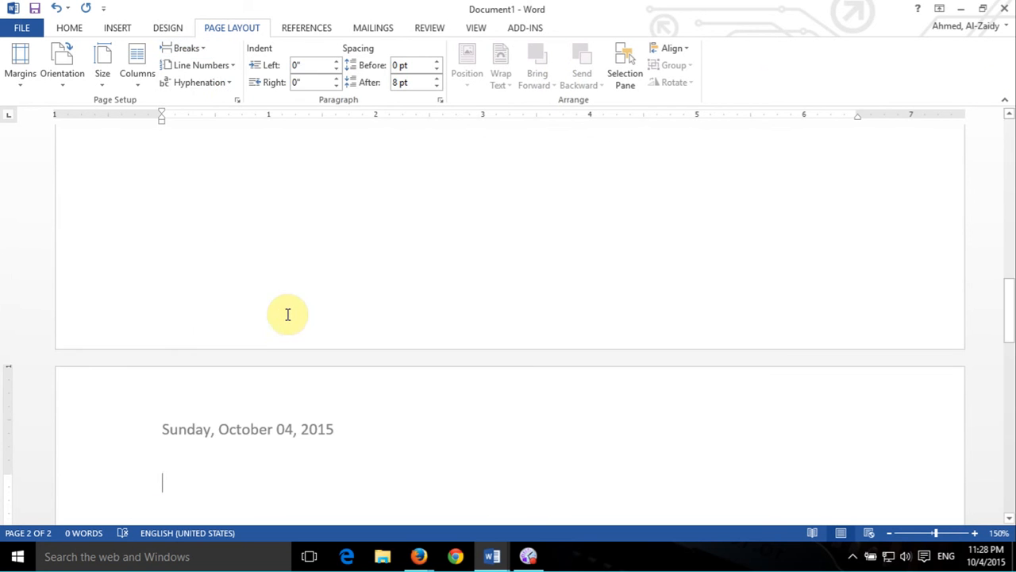
{"action": "left_click", "coordinate": [197, 51]}
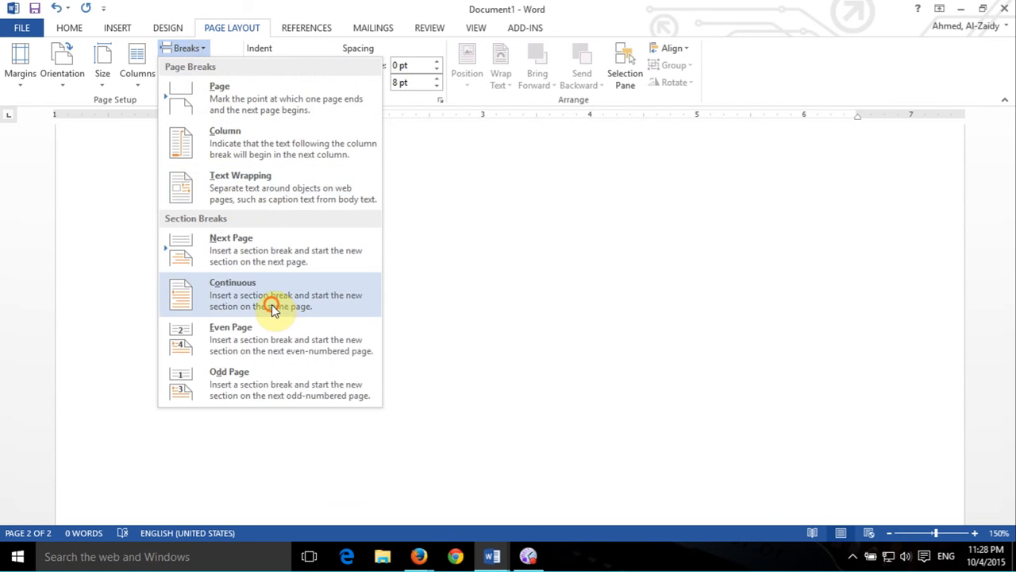
{"action": "left_click", "coordinate": [268, 306]}
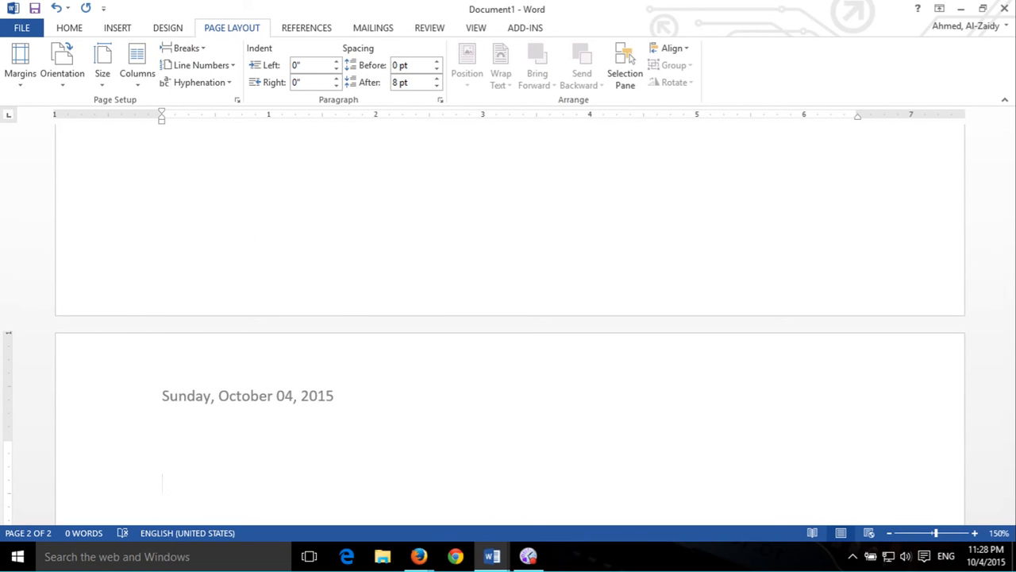
{"action": "key", "text": "alt+Tab"}
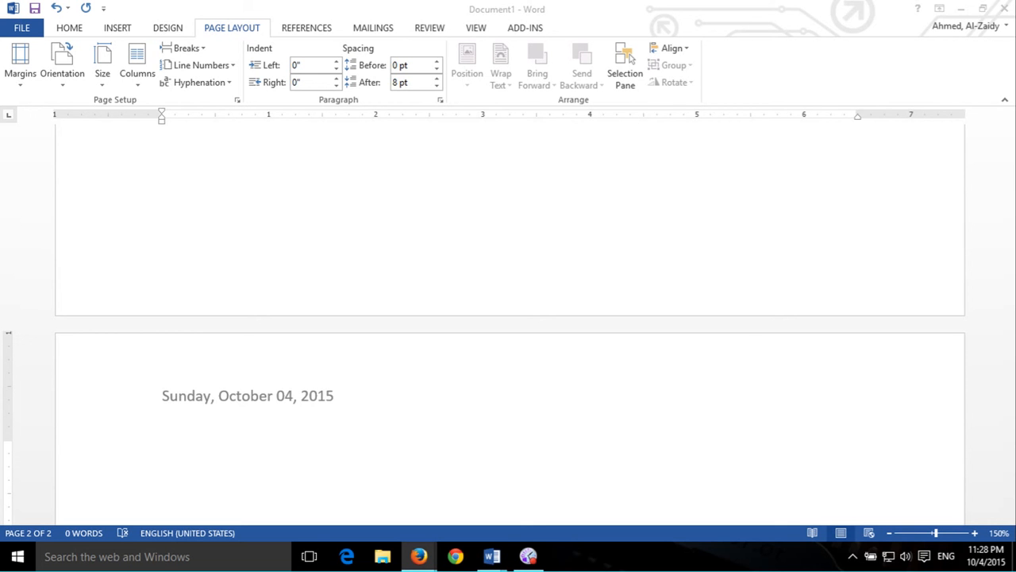
{"action": "left_click", "coordinate": [722, 343]}
{"action": "scroll", "coordinate": [554, 363], "scroll_direction": "down", "scroll_amount": 3}
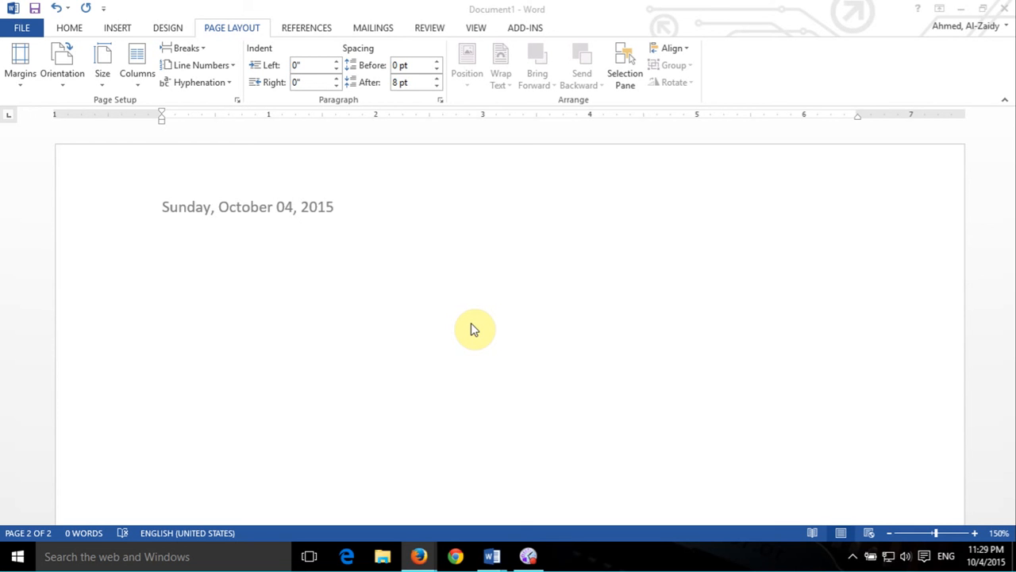
{"action": "left_click", "coordinate": [231, 32]}
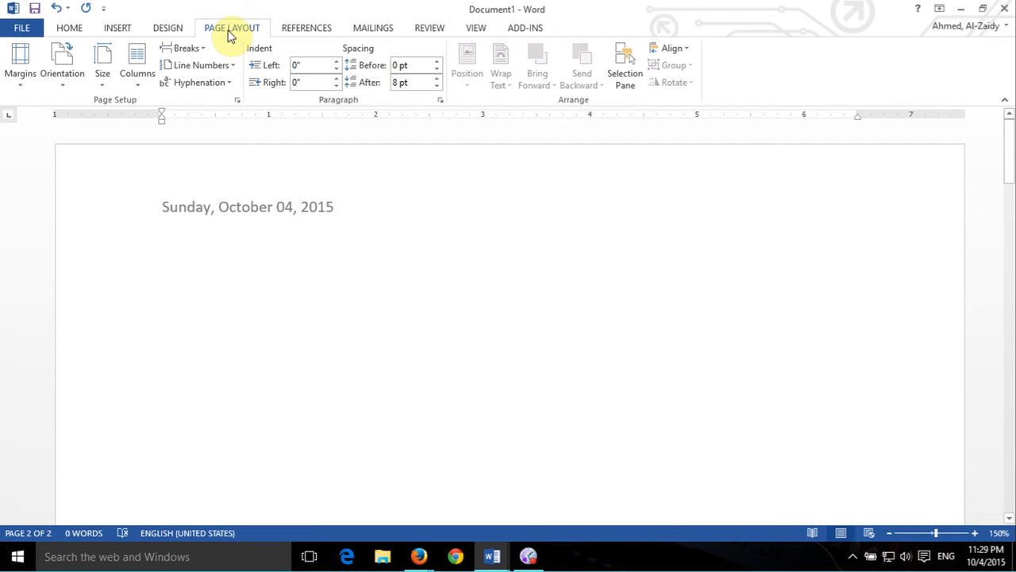
{"action": "left_click", "coordinate": [27, 90]}
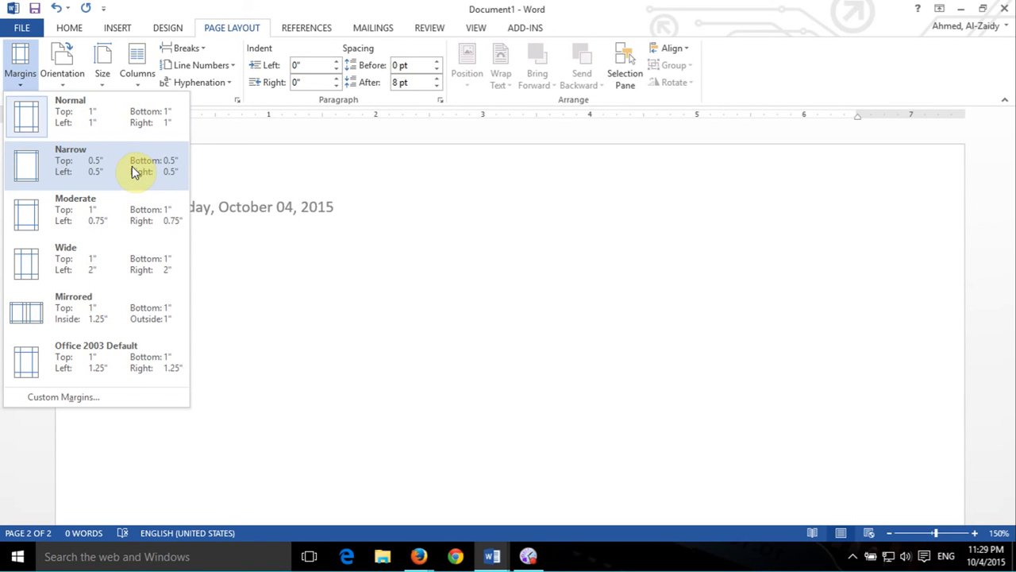
{"action": "left_click", "coordinate": [96, 400]}
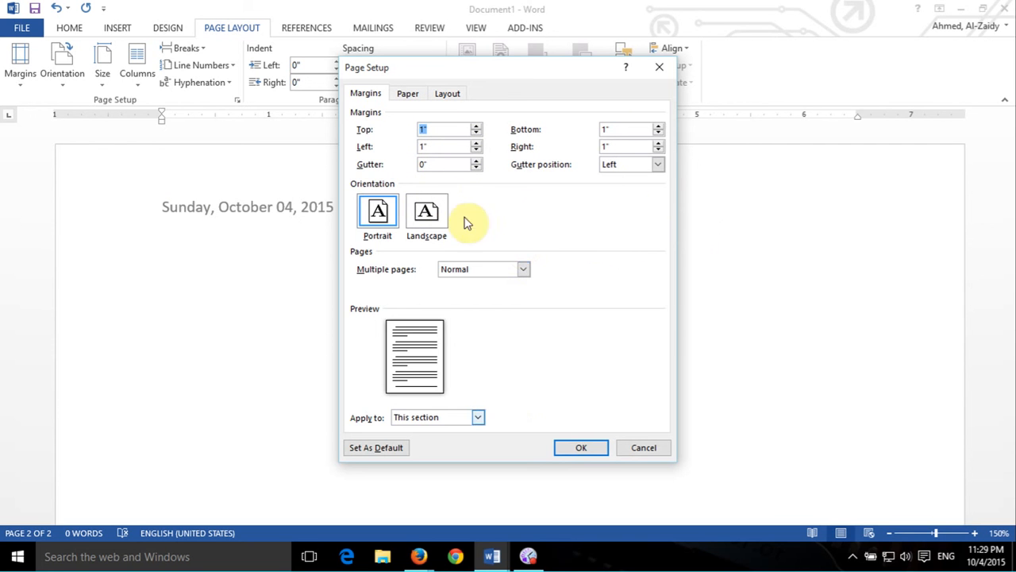
{"action": "left_click", "coordinate": [643, 450]}
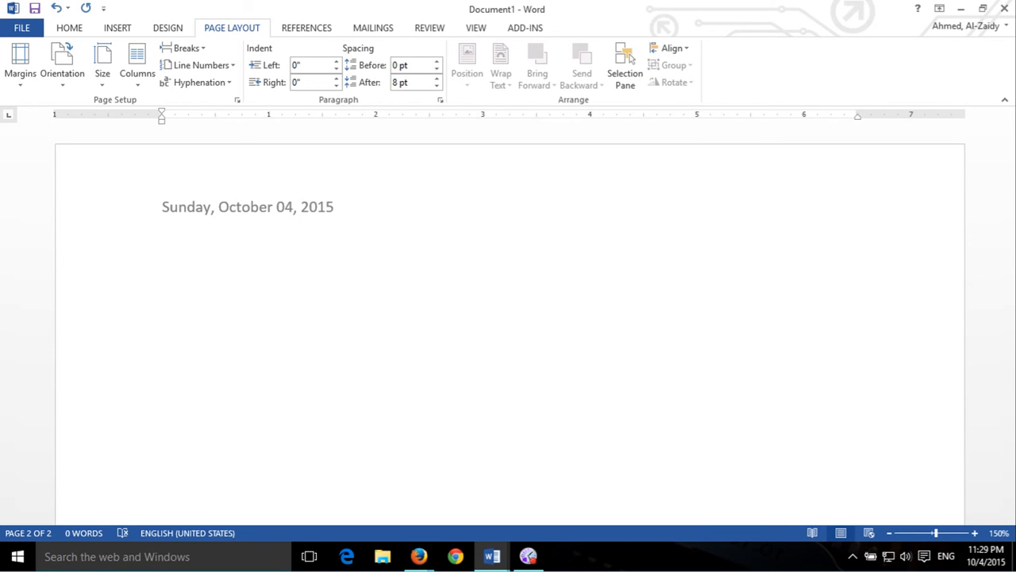
{"action": "key", "text": "alt+Tab"}
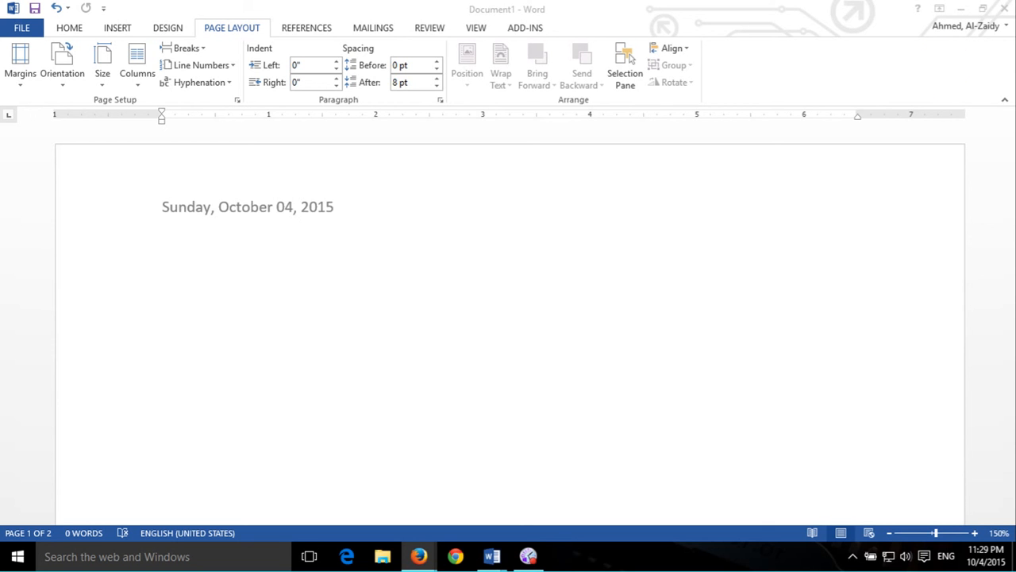
Step: Apply a tree art page border through the Design tab's Page Borders settings
{"action": "left_click", "coordinate": [165, 31]}
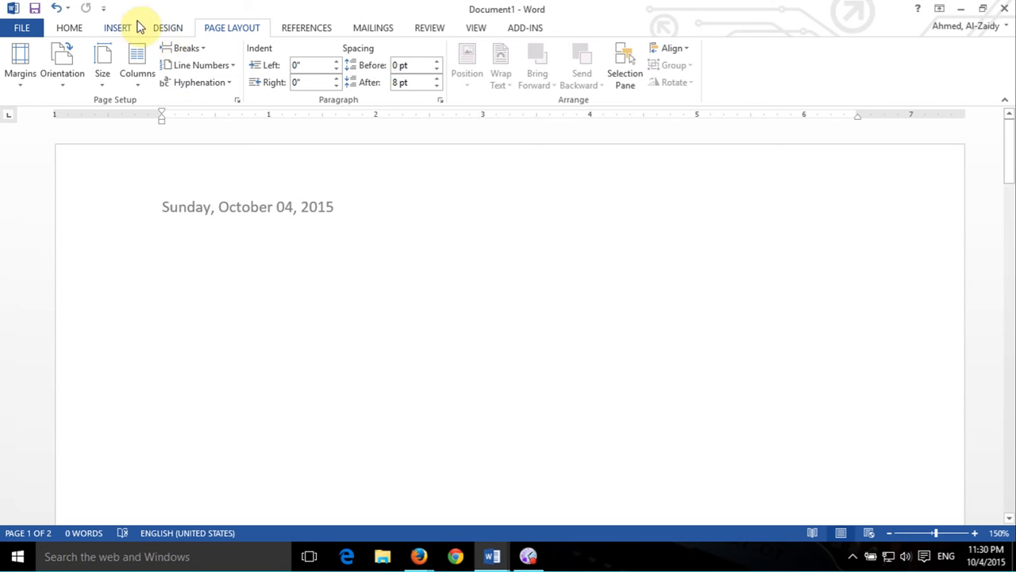
{"action": "left_click", "coordinate": [165, 32]}
{"action": "left_click", "coordinate": [167, 32]}
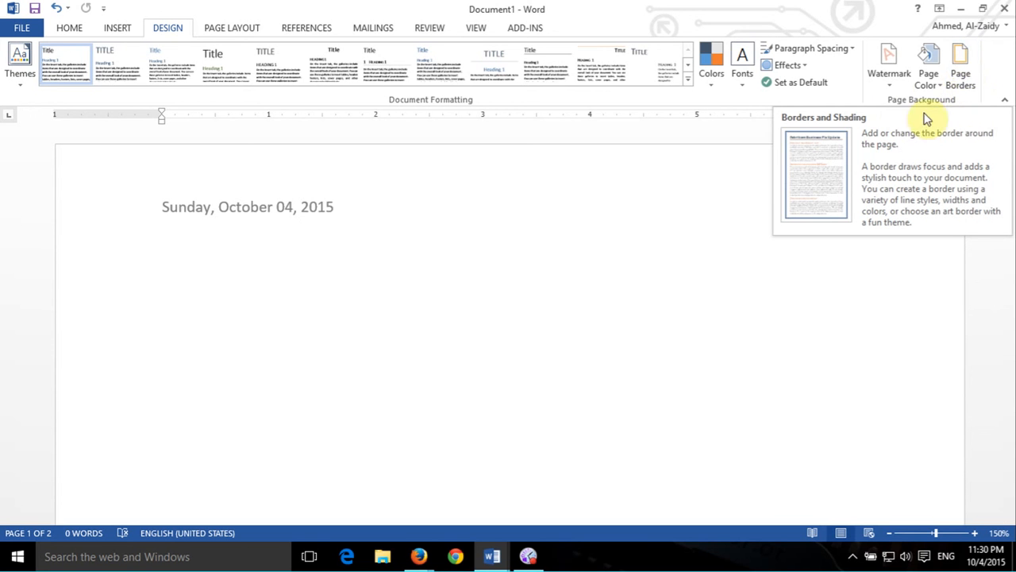
{"action": "left_click", "coordinate": [964, 55]}
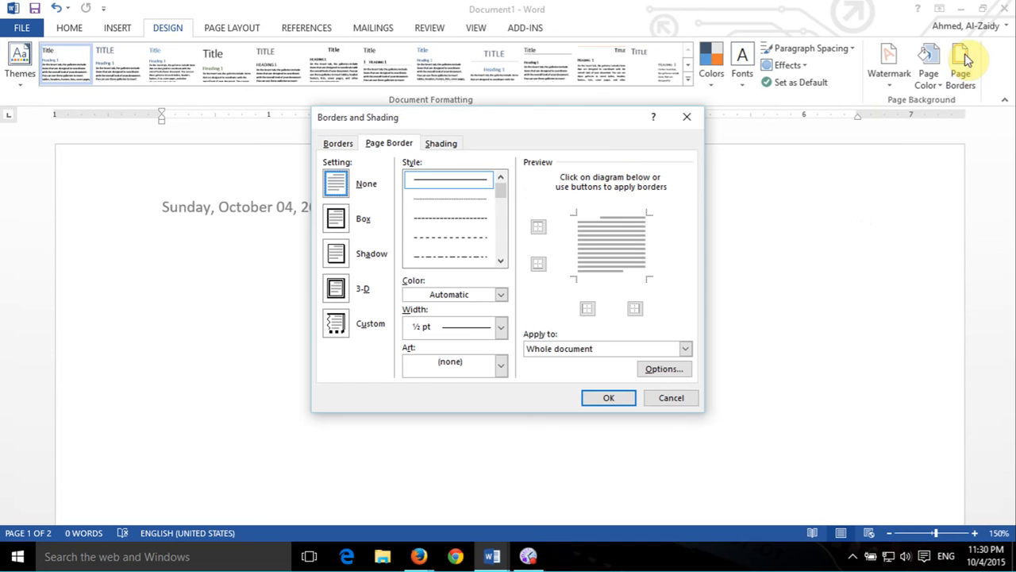
{"action": "left_click", "coordinate": [496, 368]}
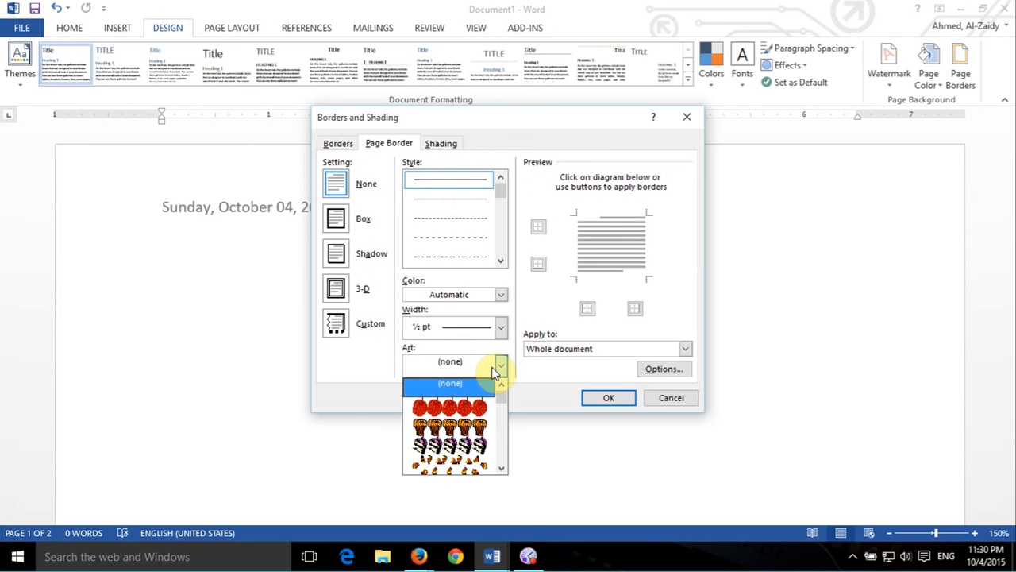
{"action": "left_click", "coordinate": [501, 469]}
{"action": "left_click", "coordinate": [501, 468]}
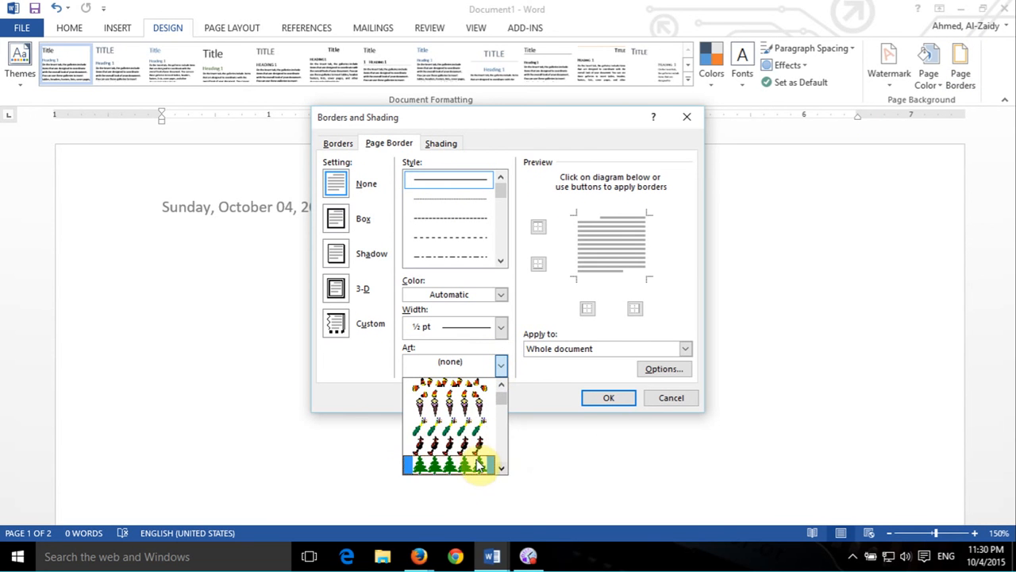
{"action": "left_click", "coordinate": [474, 464]}
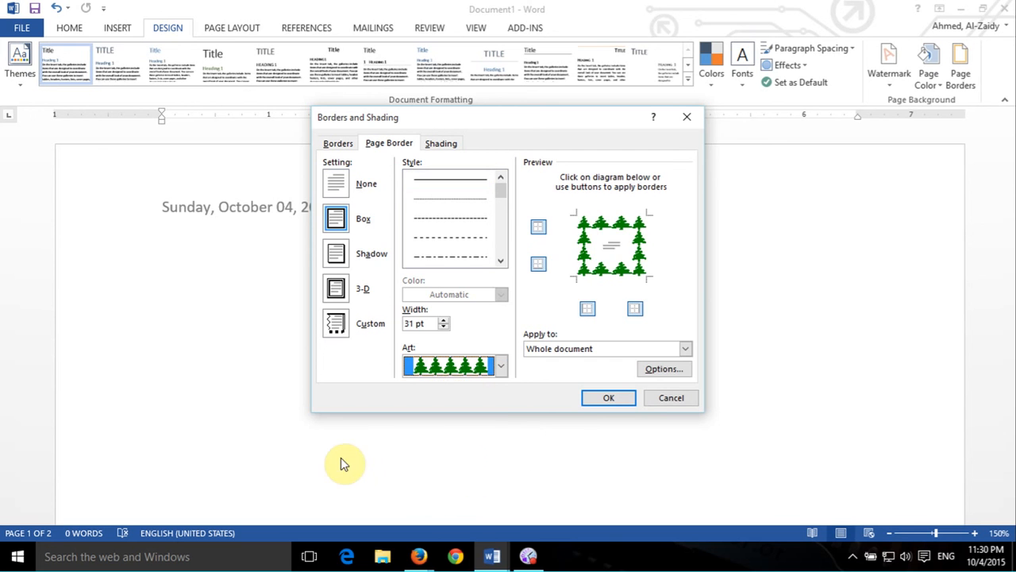
{"action": "left_click", "coordinate": [597, 399]}
{"action": "scroll", "coordinate": [767, 413], "scroll_direction": "down", "scroll_amount": 10}
{"action": "scroll", "coordinate": [838, 311], "scroll_direction": "up", "scroll_amount": 3}
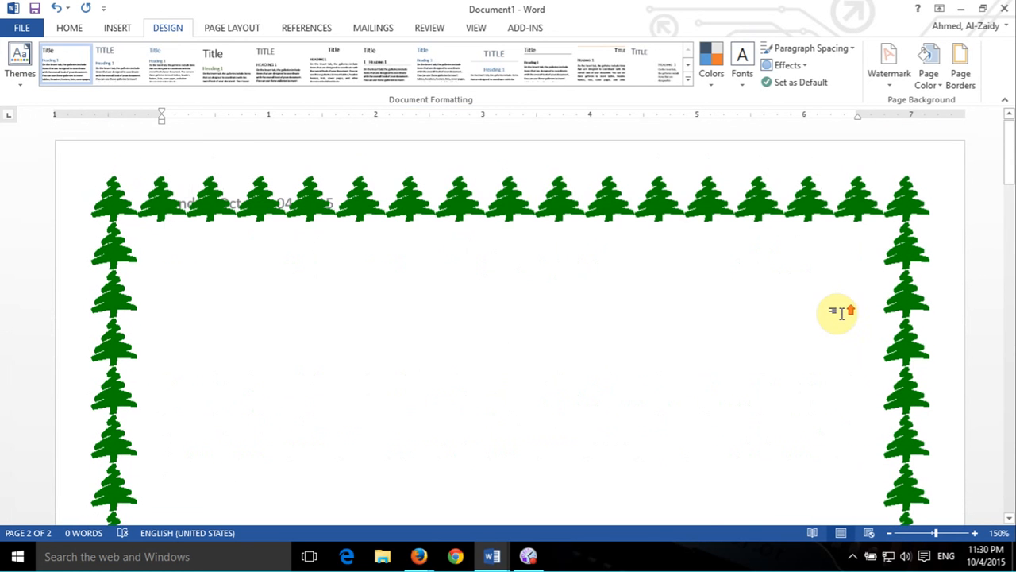
Step: Replace the tree art with a dark green dash-dot page border 1½ pt wide
{"action": "left_click", "coordinate": [961, 74]}
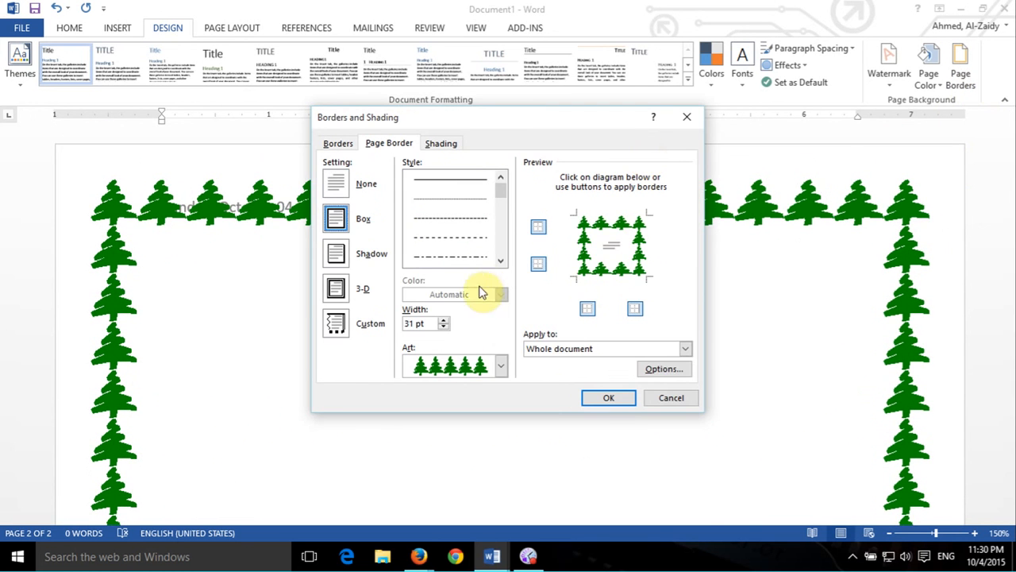
{"action": "left_click", "coordinate": [500, 366]}
{"action": "left_click", "coordinate": [459, 384]}
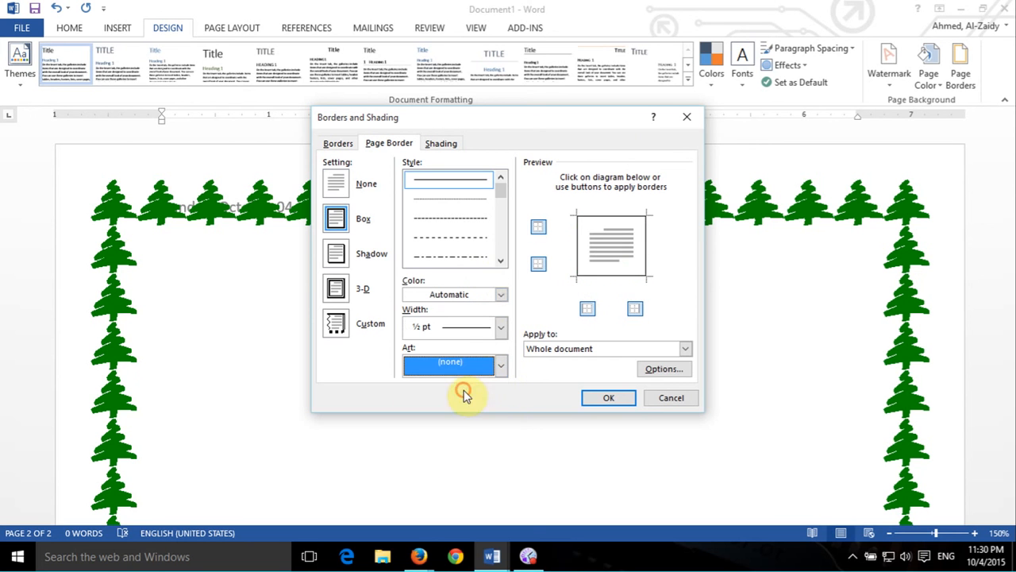
{"action": "mouse_move", "coordinate": [501, 191]}
{"action": "left_mouse_down"}
{"action": "mouse_move", "coordinate": [501, 205]}
{"action": "mouse_move", "coordinate": [500, 190]}
{"action": "left_mouse_up"}
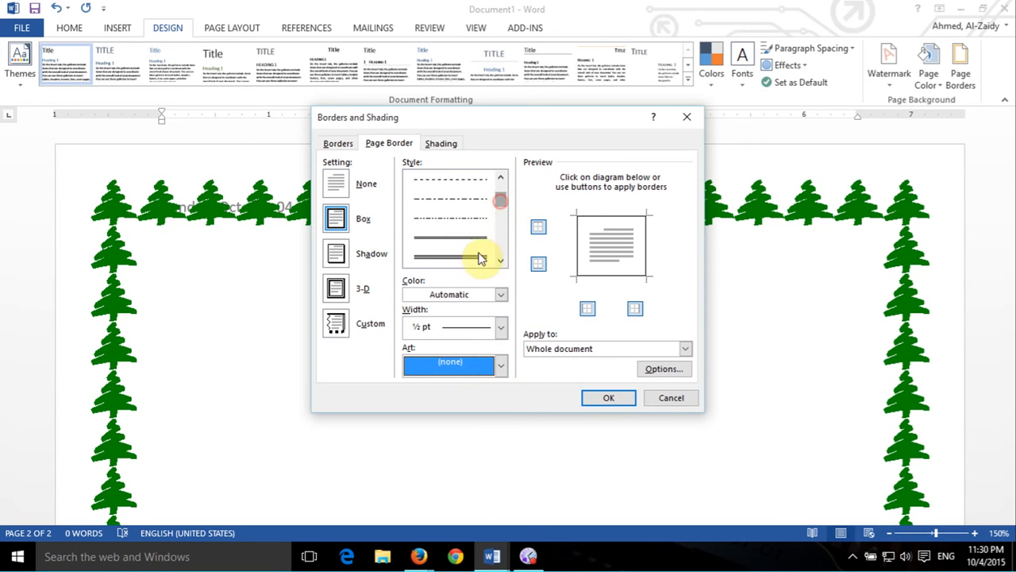
{"action": "left_click", "coordinate": [450, 255]}
{"action": "left_click", "coordinate": [501, 294]}
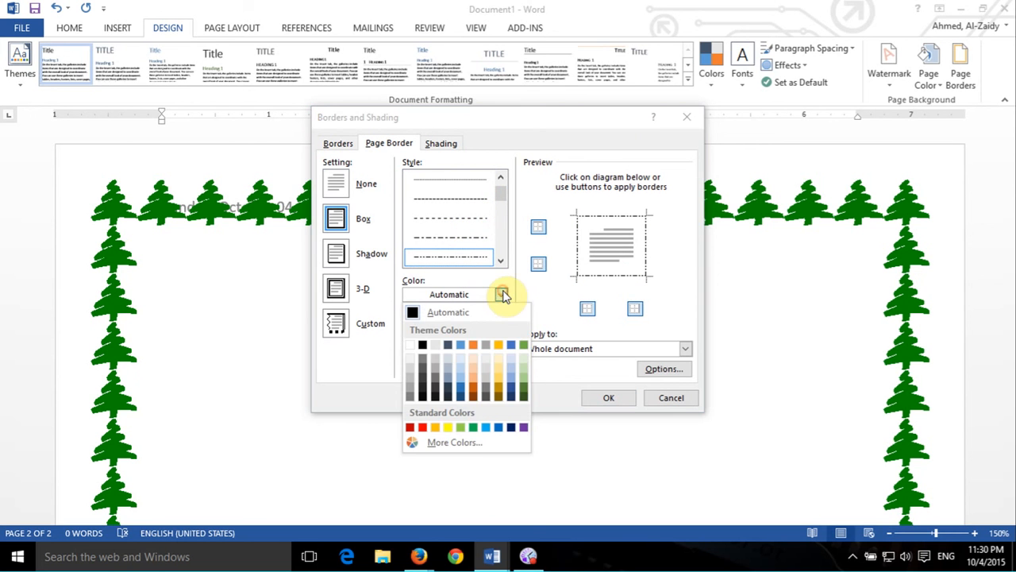
{"action": "left_click", "coordinate": [520, 395]}
{"action": "left_click", "coordinate": [473, 328]}
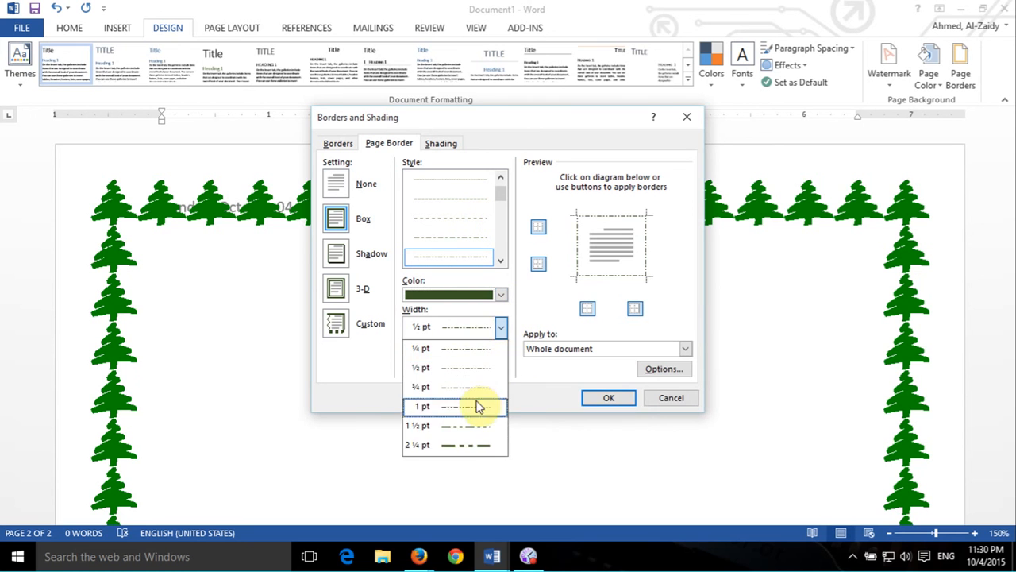
{"action": "left_click", "coordinate": [464, 424]}
{"action": "left_click", "coordinate": [618, 399]}
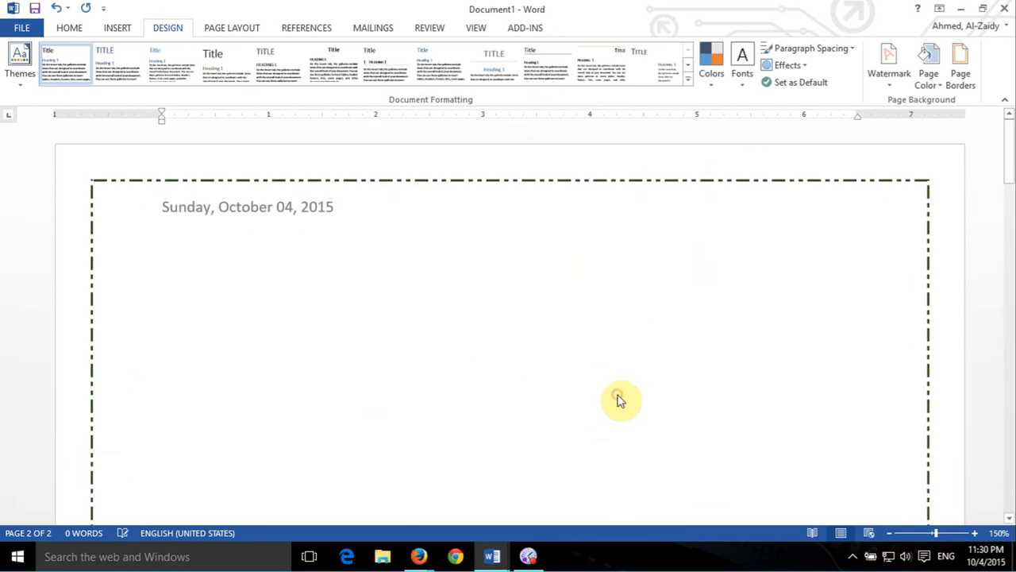
{"action": "scroll", "coordinate": [429, 358], "scroll_direction": "up", "scroll_amount": 15}
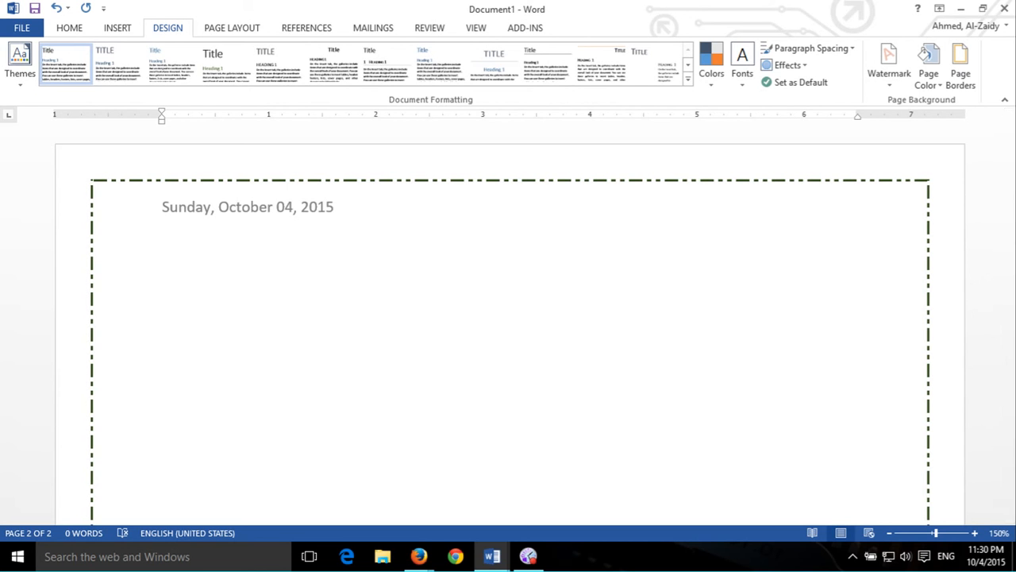
{"action": "key", "text": "alt+Tab"}
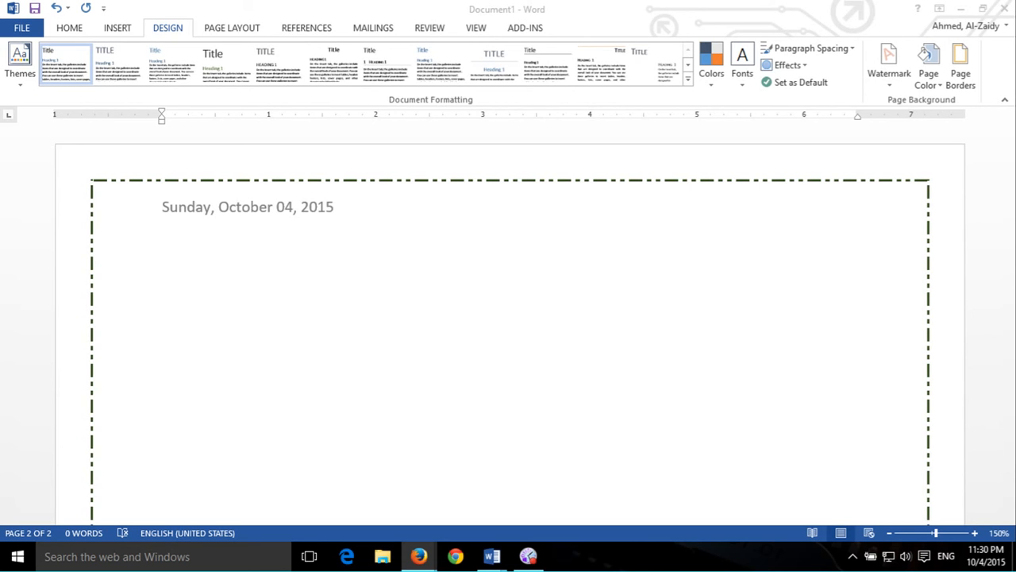
{"action": "left_click", "coordinate": [22, 32]}
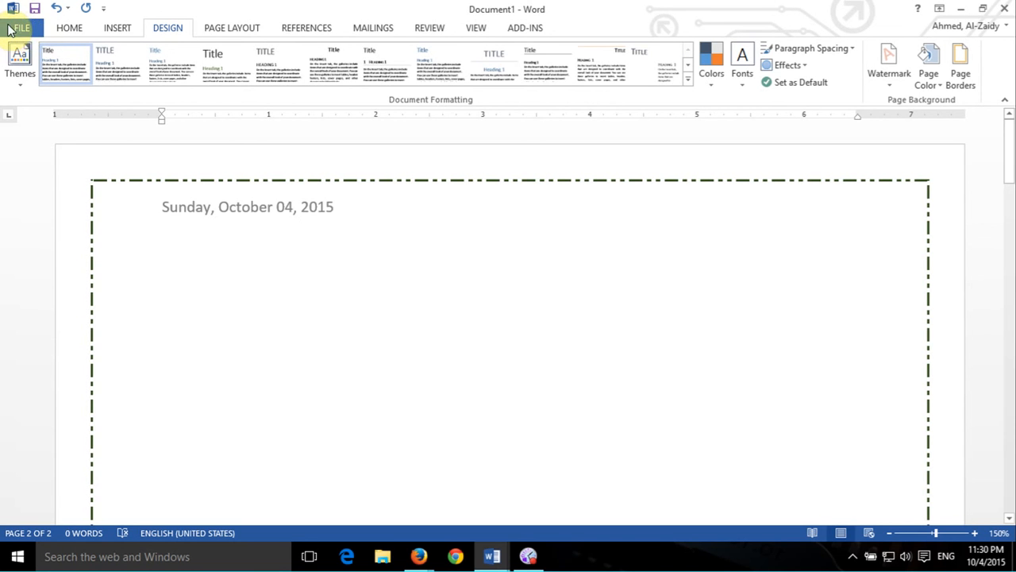
{"action": "left_click", "coordinate": [22, 30]}
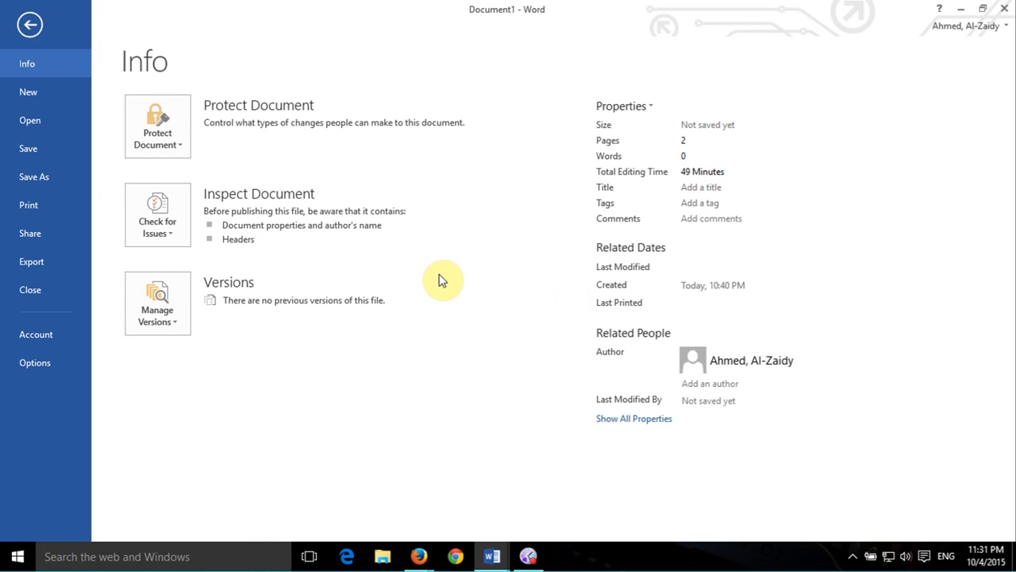
{"action": "left_click", "coordinate": [179, 206]}
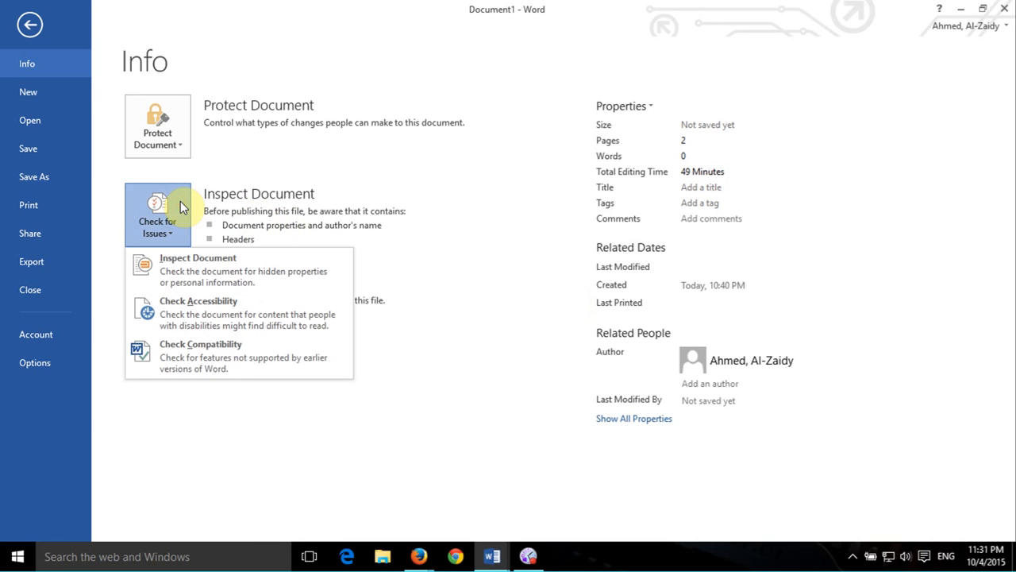
{"action": "left_click", "coordinate": [236, 353]}
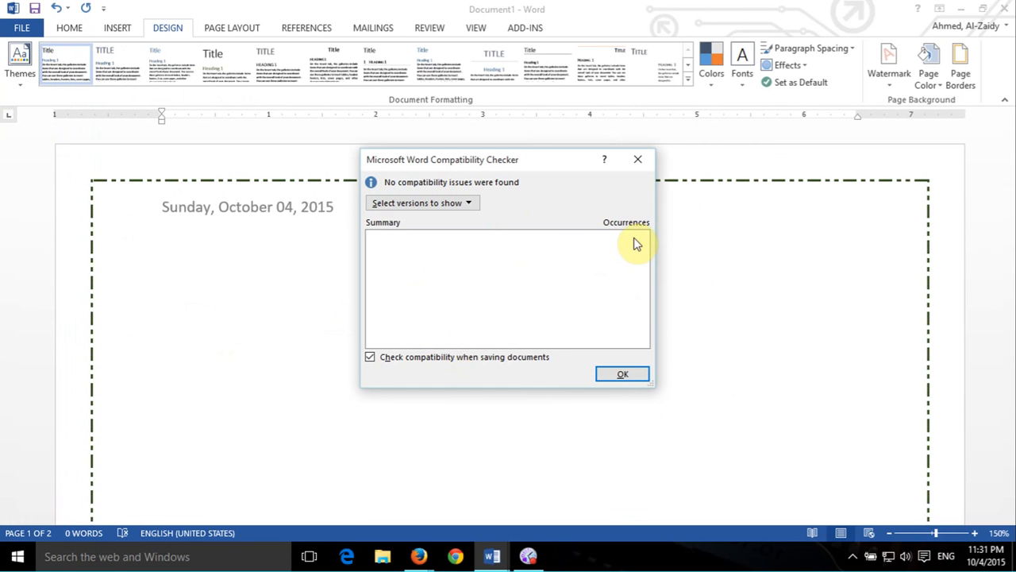
{"action": "left_click", "coordinate": [453, 203]}
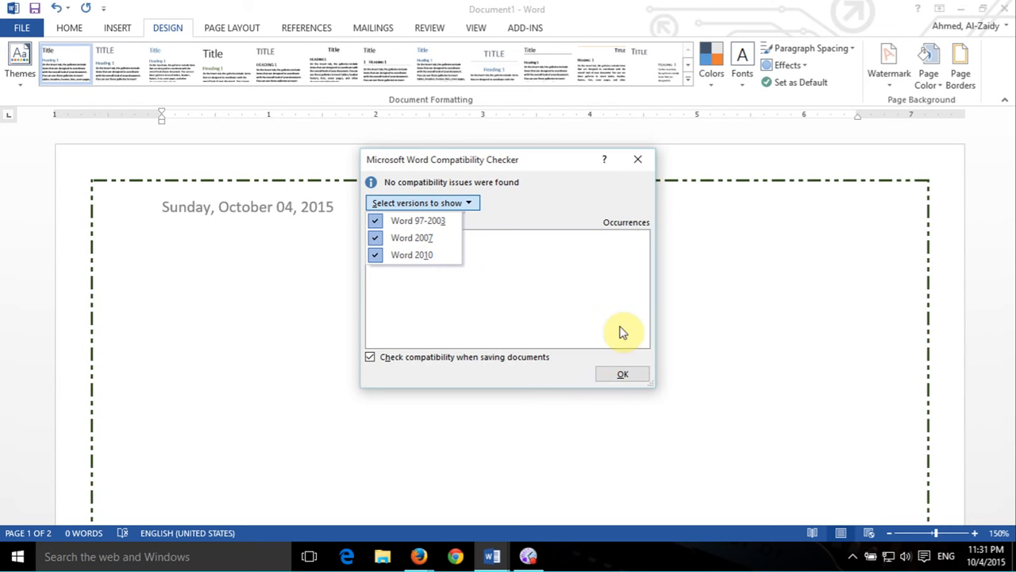
{"action": "left_click", "coordinate": [639, 163]}
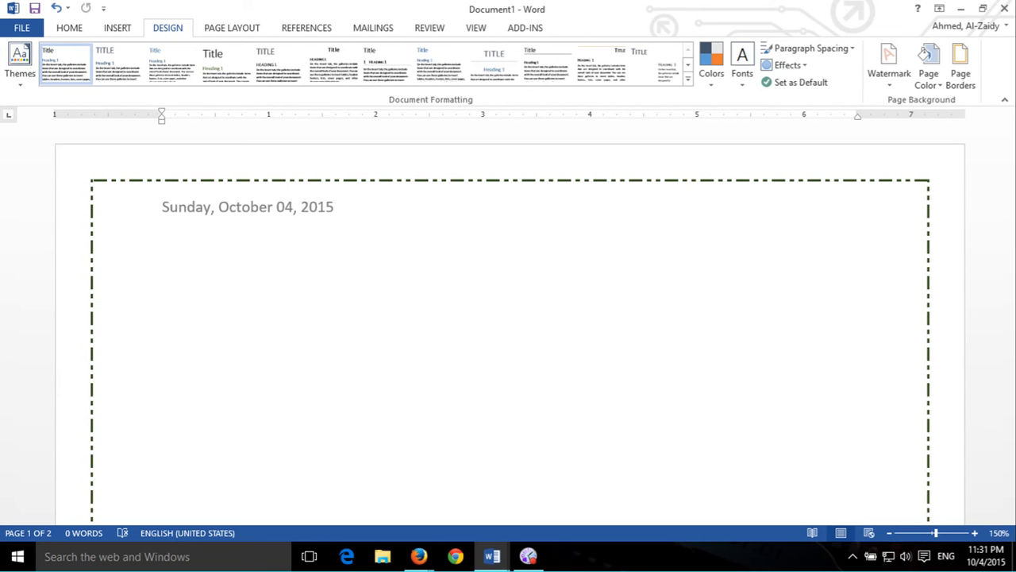
{"action": "key", "text": "alt+Tab"}
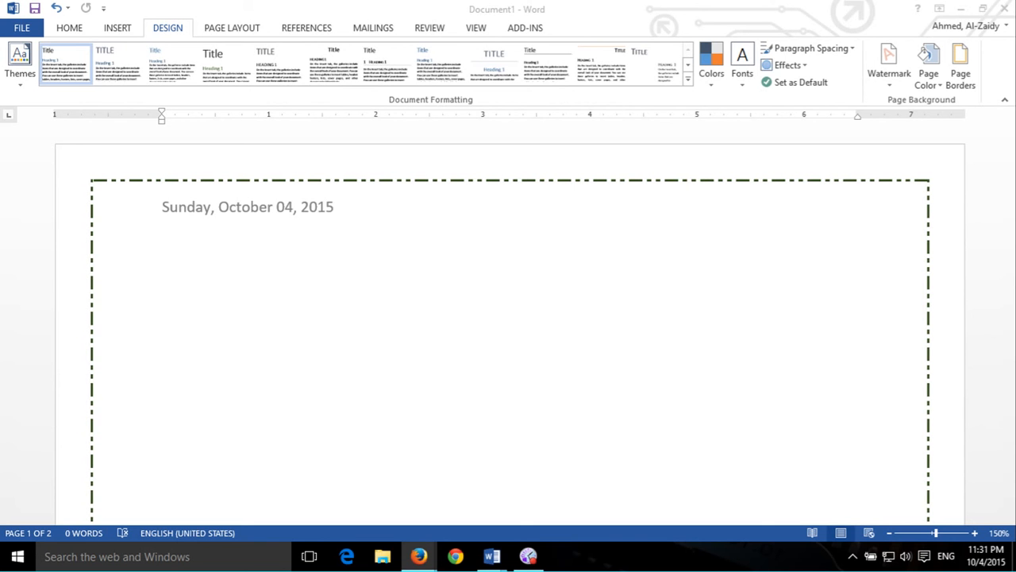
{"action": "left_click", "coordinate": [23, 26]}
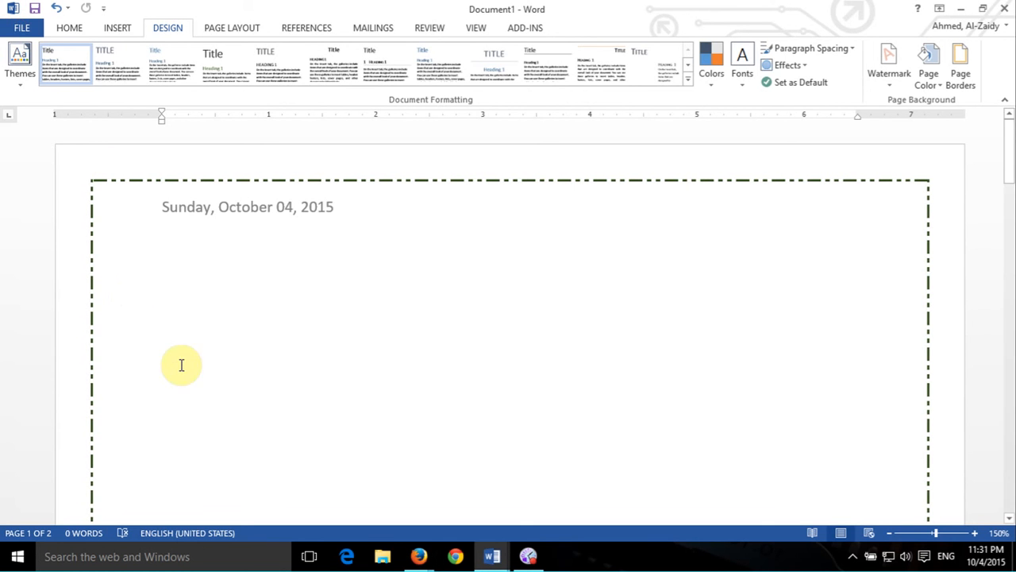
{"action": "left_click", "coordinate": [21, 27]}
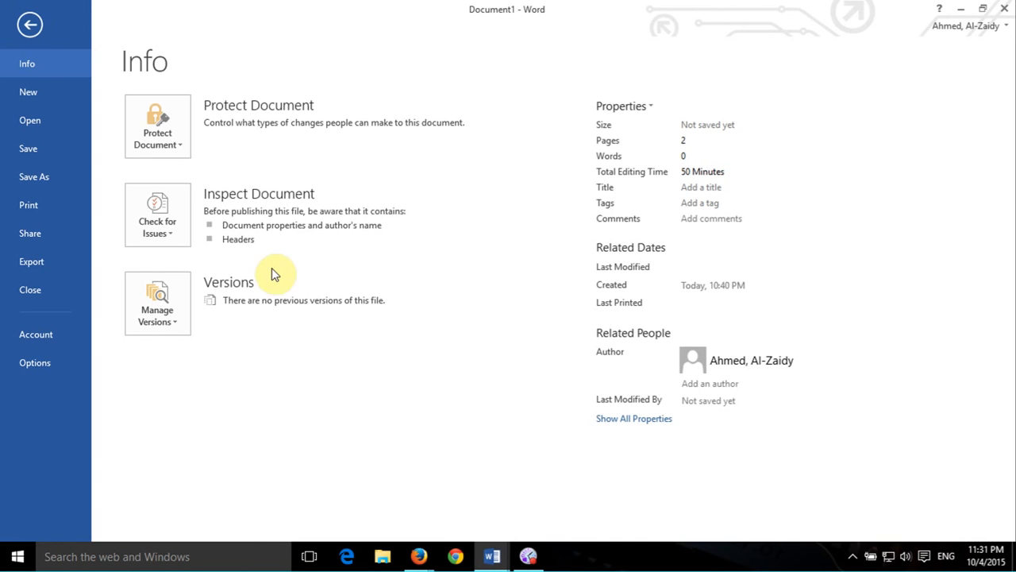
{"action": "left_click", "coordinate": [185, 216]}
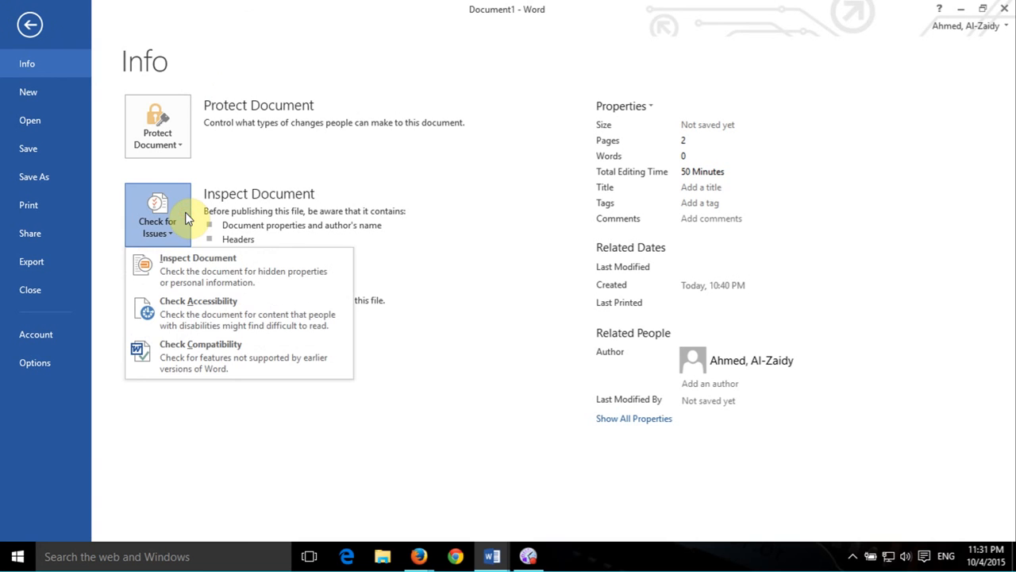
{"action": "left_click", "coordinate": [263, 278]}
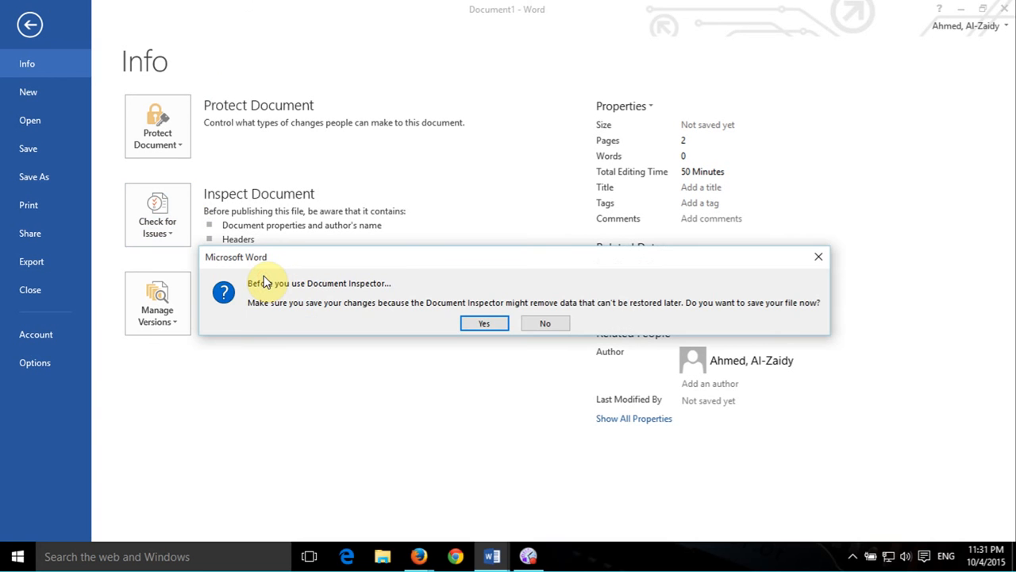
{"action": "left_click", "coordinate": [492, 325]}
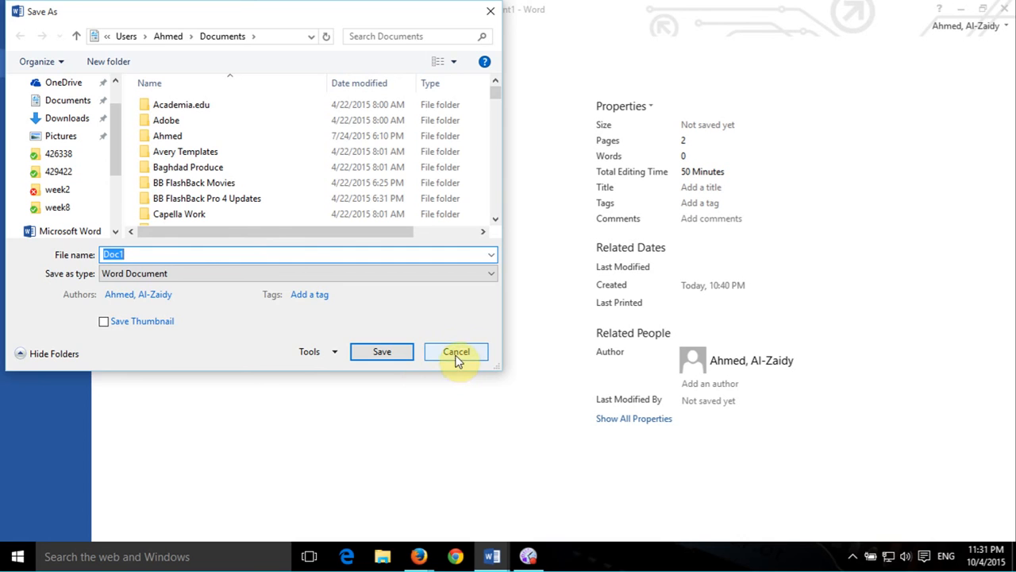
{"action": "left_click", "coordinate": [457, 354]}
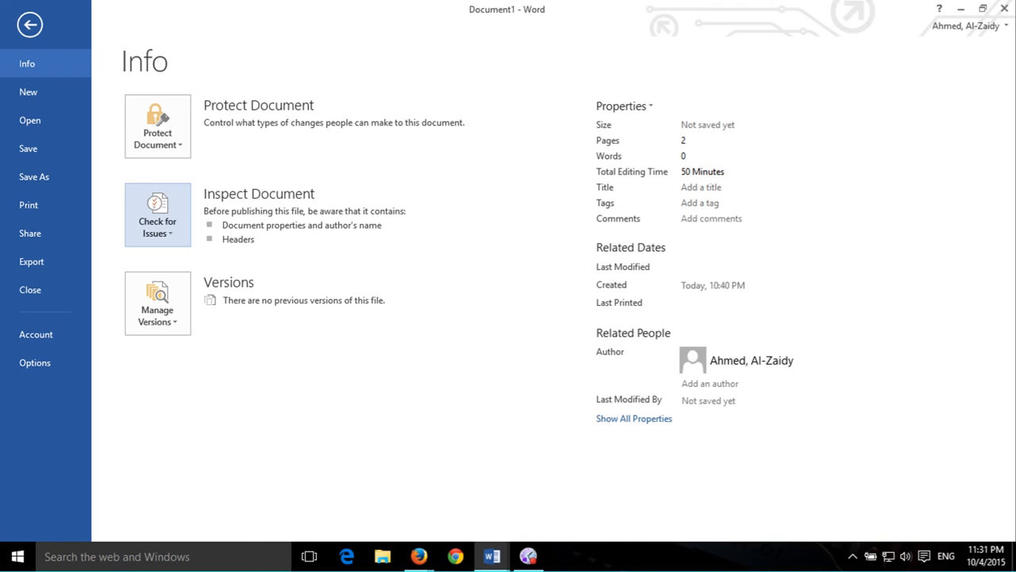
{"action": "key", "text": "alt+Tab"}
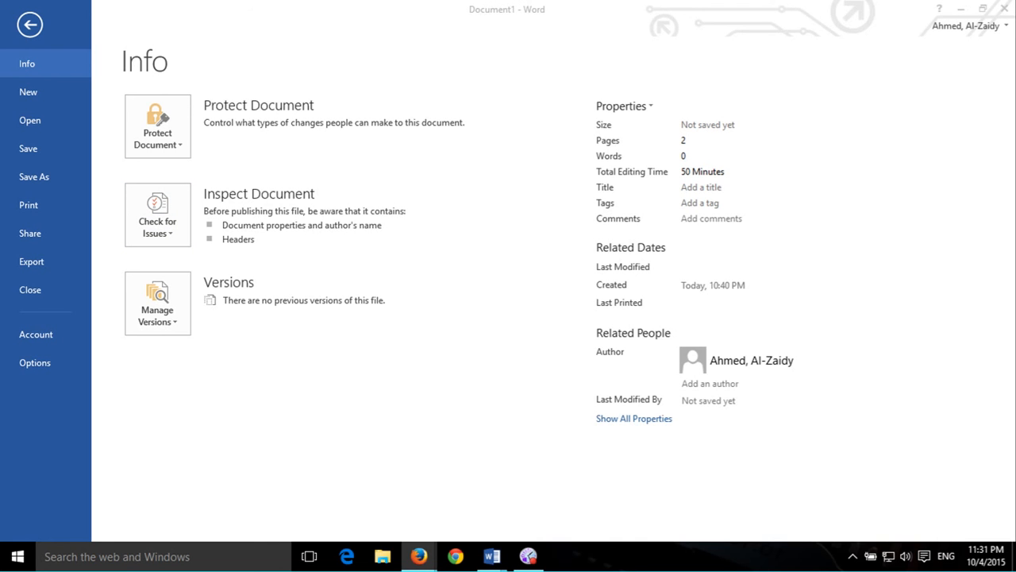
{"action": "left_click", "coordinate": [27, 19]}
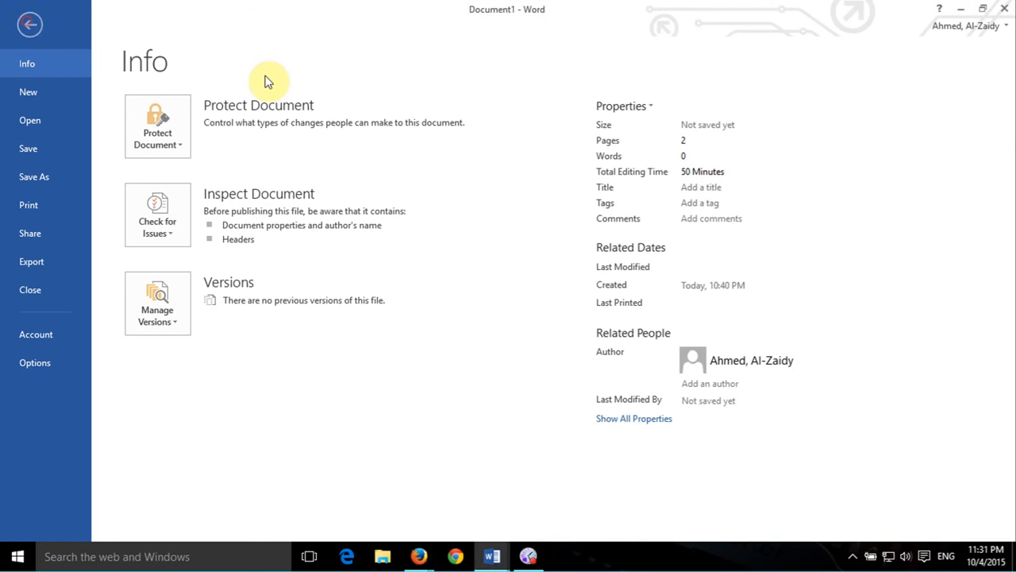
{"action": "left_click", "coordinate": [32, 24]}
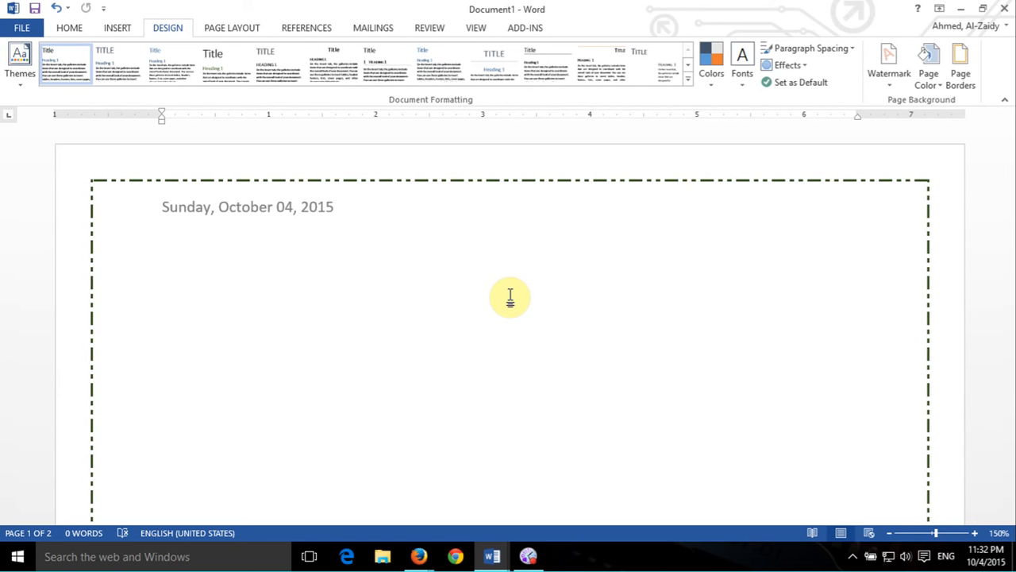
Step: Open Mailings > Envelopes and enter the recipient's name, street and city/ZIP as the delivery address
{"action": "left_click", "coordinate": [357, 31]}
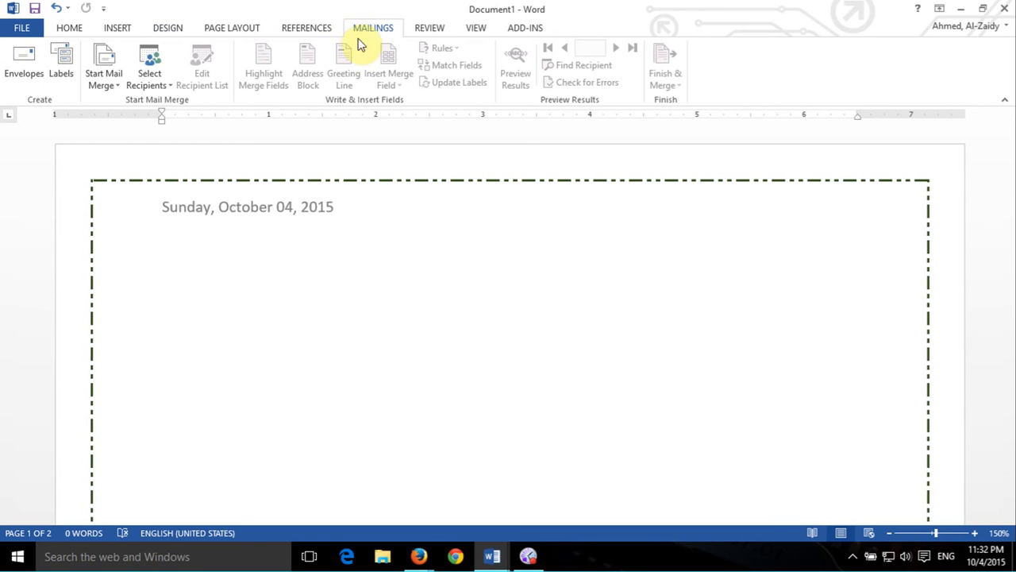
{"action": "left_click", "coordinate": [30, 83]}
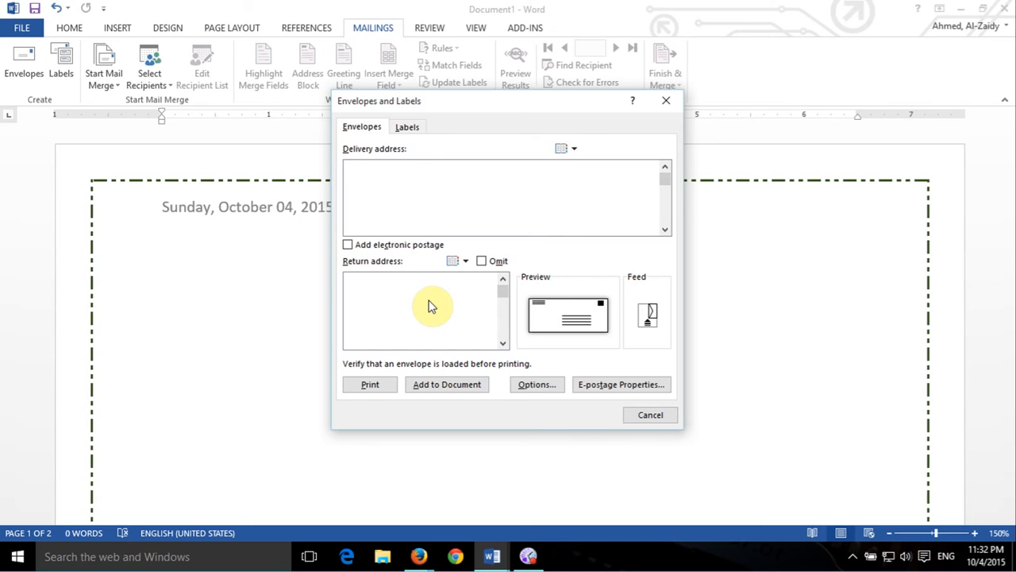
{"action": "left_click", "coordinate": [386, 208]}
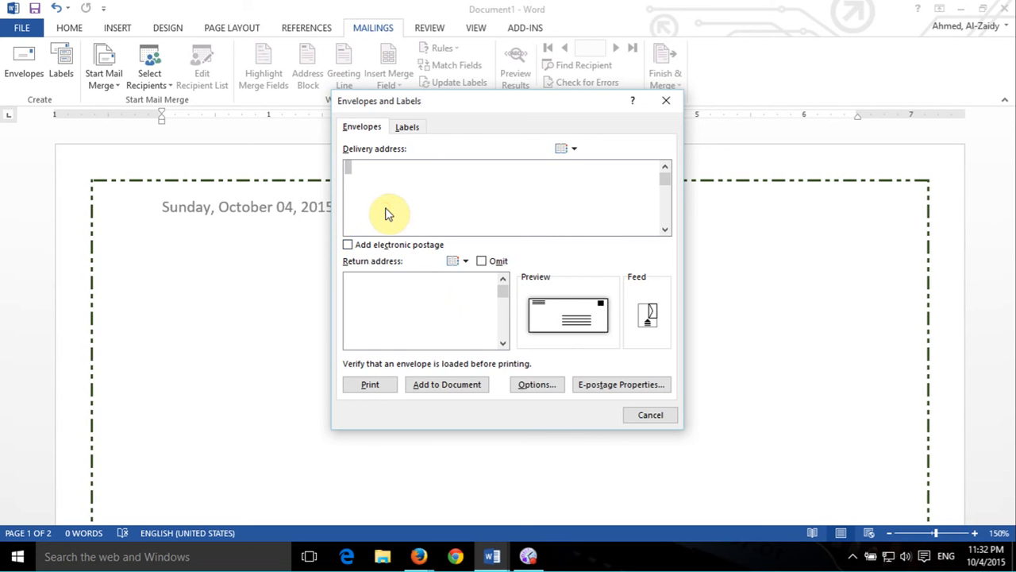
{"action": "type", "text": "Ahmed Ak"}
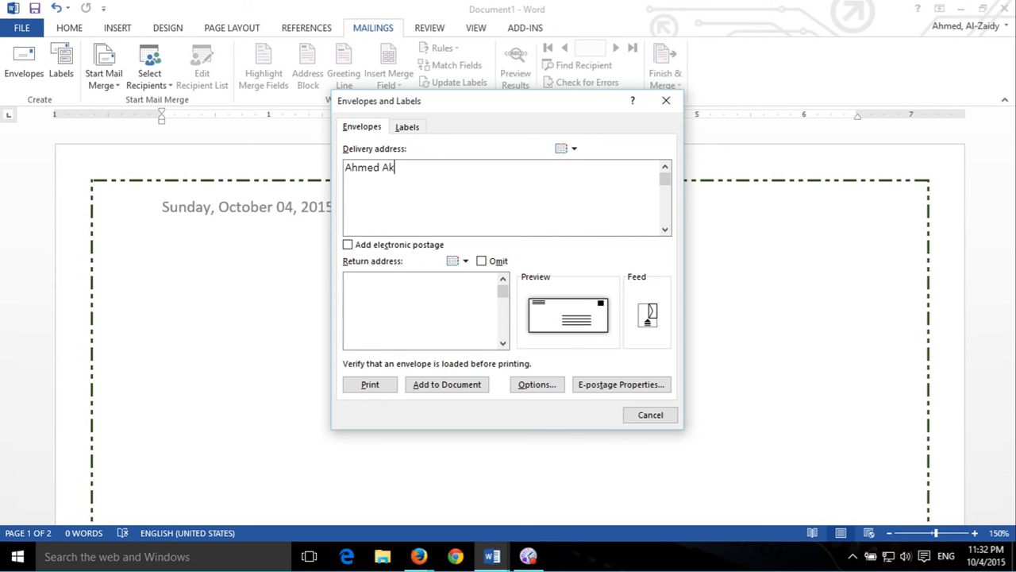
{"action": "key", "text": "BackSpace"}
{"action": "type", "text": "l Zaidy"}
{"action": "key", "text": "Return"}
{"action": "type", "text": "123 XYZ Blvd,"}
{"action": "key", "text": "Return"}
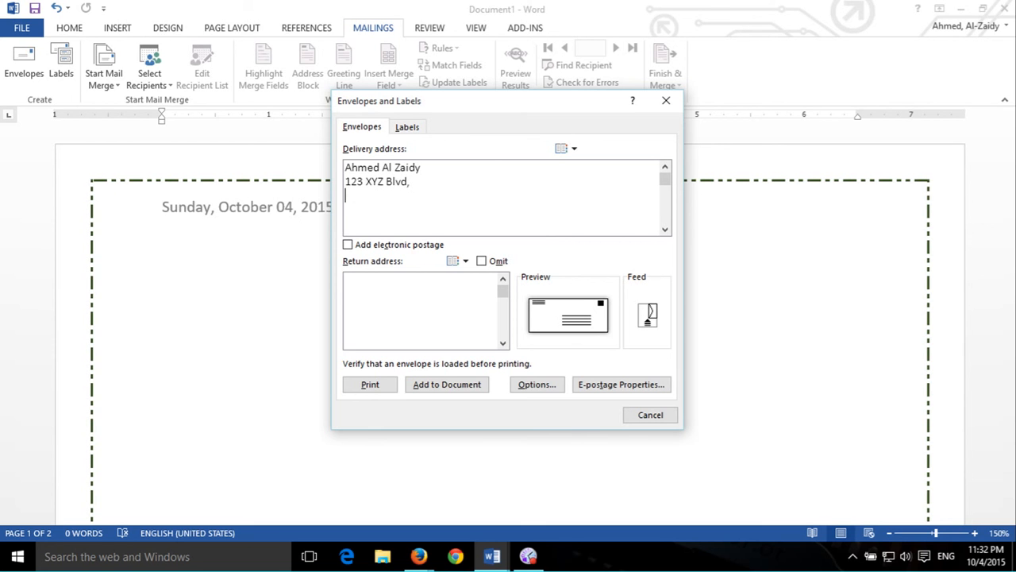
{"action": "key", "text": "BackSpace"}
{"action": "key", "text": "BackSpace"}
{"action": "key", "text": "BackSpace"}
{"action": "key", "text": "Return"}
{"action": "type", "text": "Jacksonville, Fl 32246"}
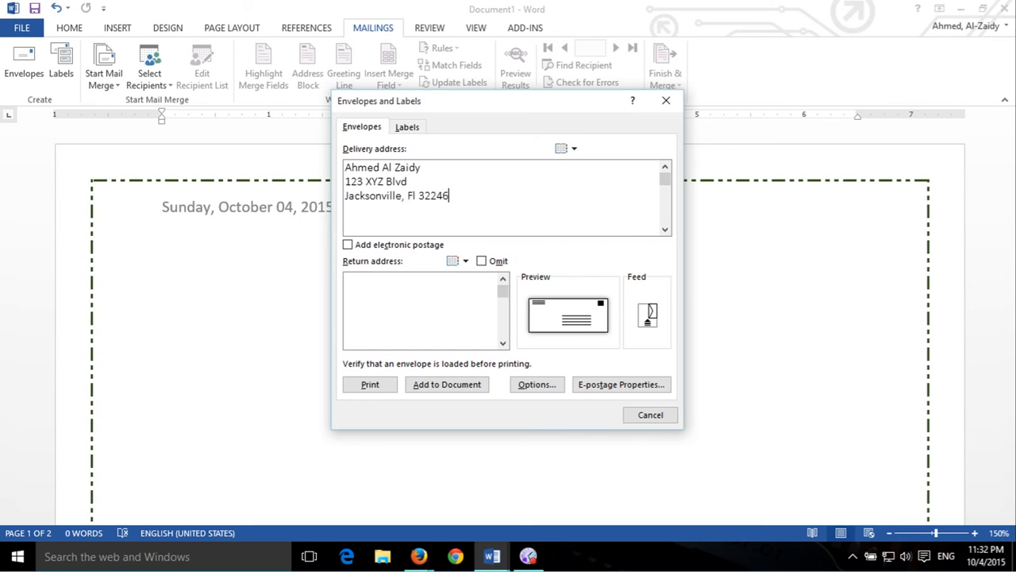
Step: Enter the sender's name and street as the return address, then cancel the envelope
{"action": "left_click", "coordinate": [352, 307]}
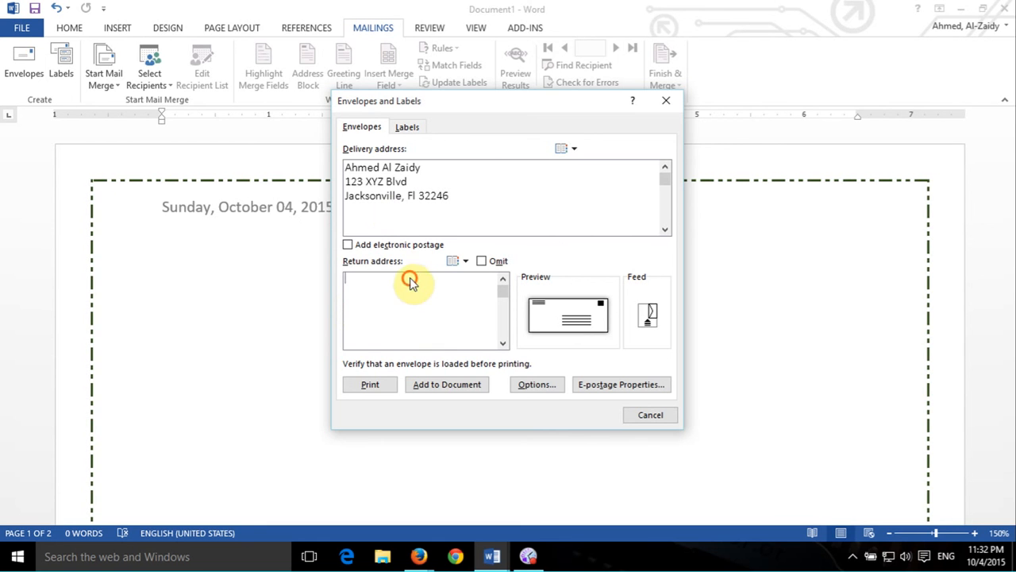
{"action": "type", "text": "A"}
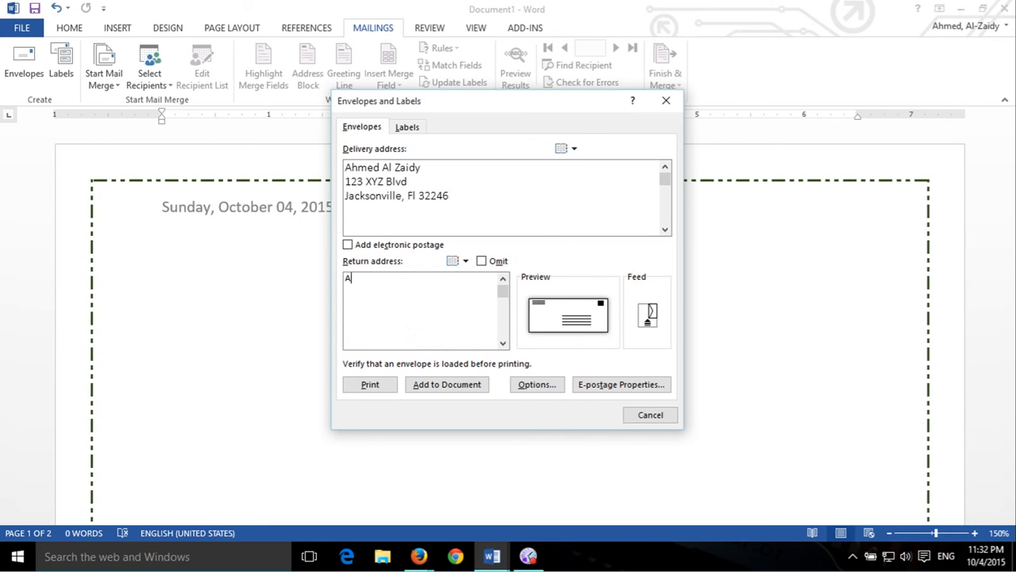
{"action": "type", "text": "hmed Al Zao"}
{"action": "type", "text": "dy"}
{"action": "key", "text": "BackSpace"}
{"action": "key", "text": "BackSpace"}
{"action": "key", "text": "BackSpace"}
{"action": "type", "text": "i"}
{"action": "type", "text": "dy "}
{"action": "type", "text": "132"}
{"action": "type", "text": " XSY"}
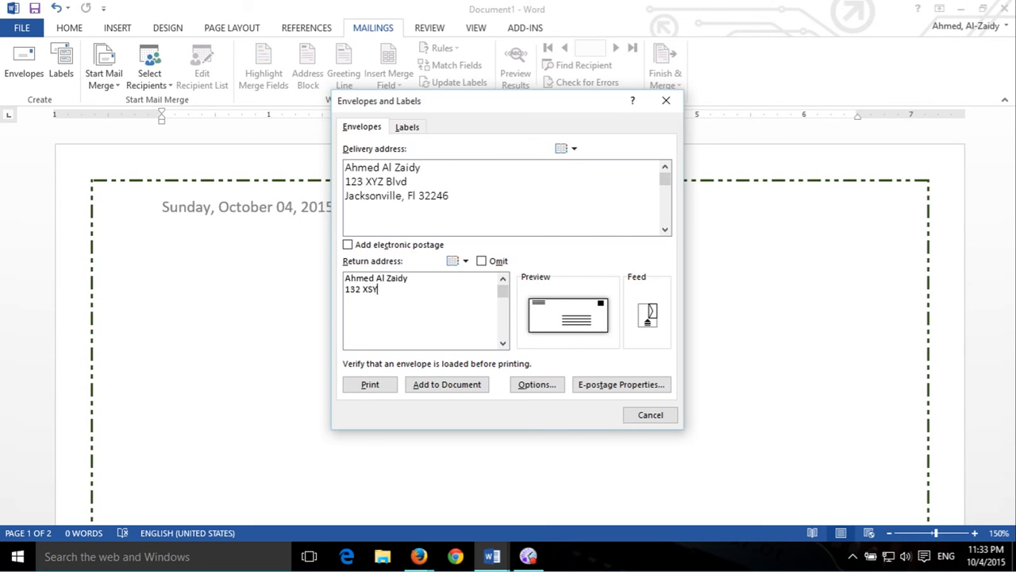
{"action": "key", "text": "BackSpace"}
{"action": "key", "text": "BackSpace"}
{"action": "type", "text": "YZ Blvd"}
{"action": "left_click", "coordinate": [662, 413]}
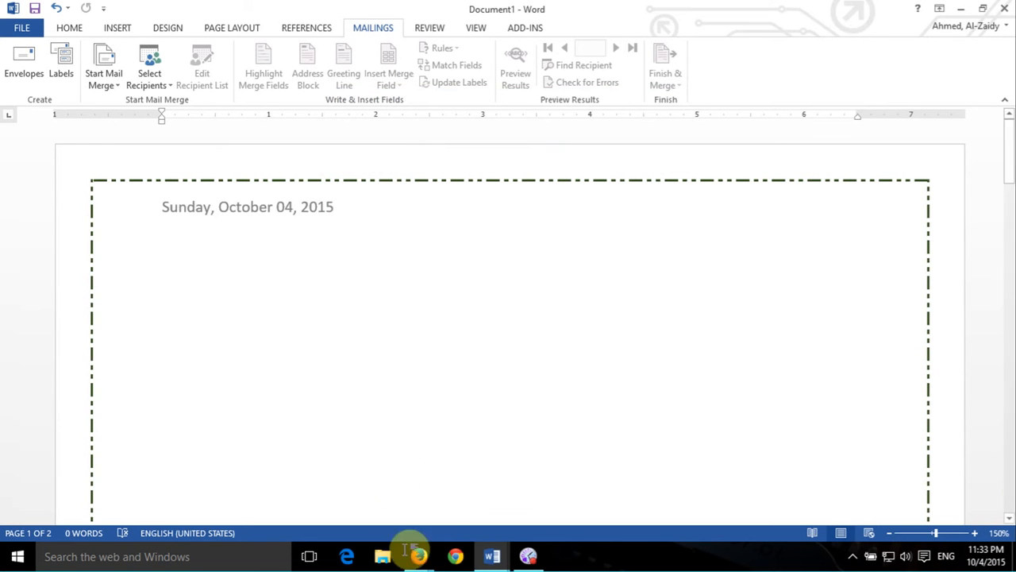
{"action": "left_click", "coordinate": [528, 557]}
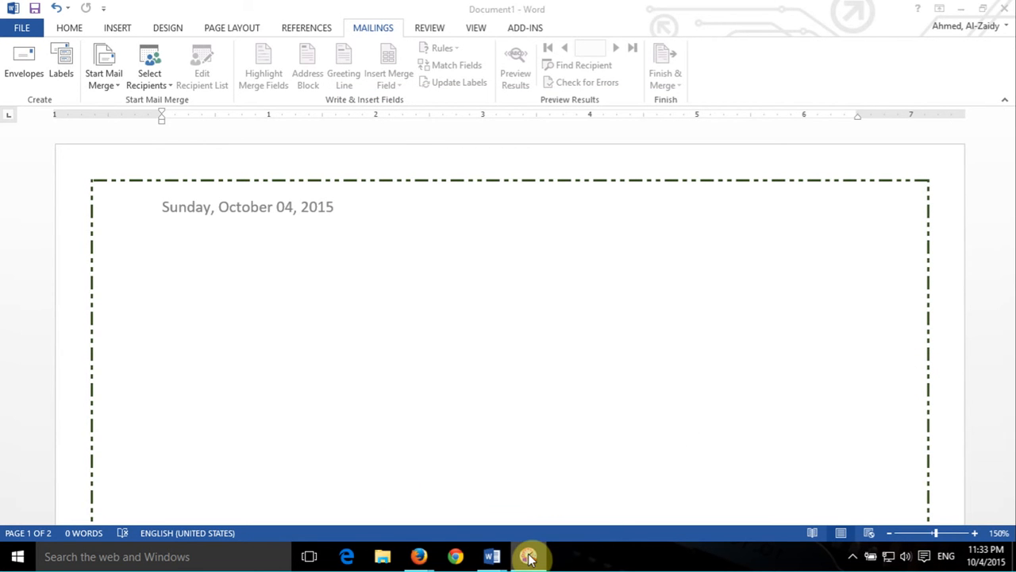